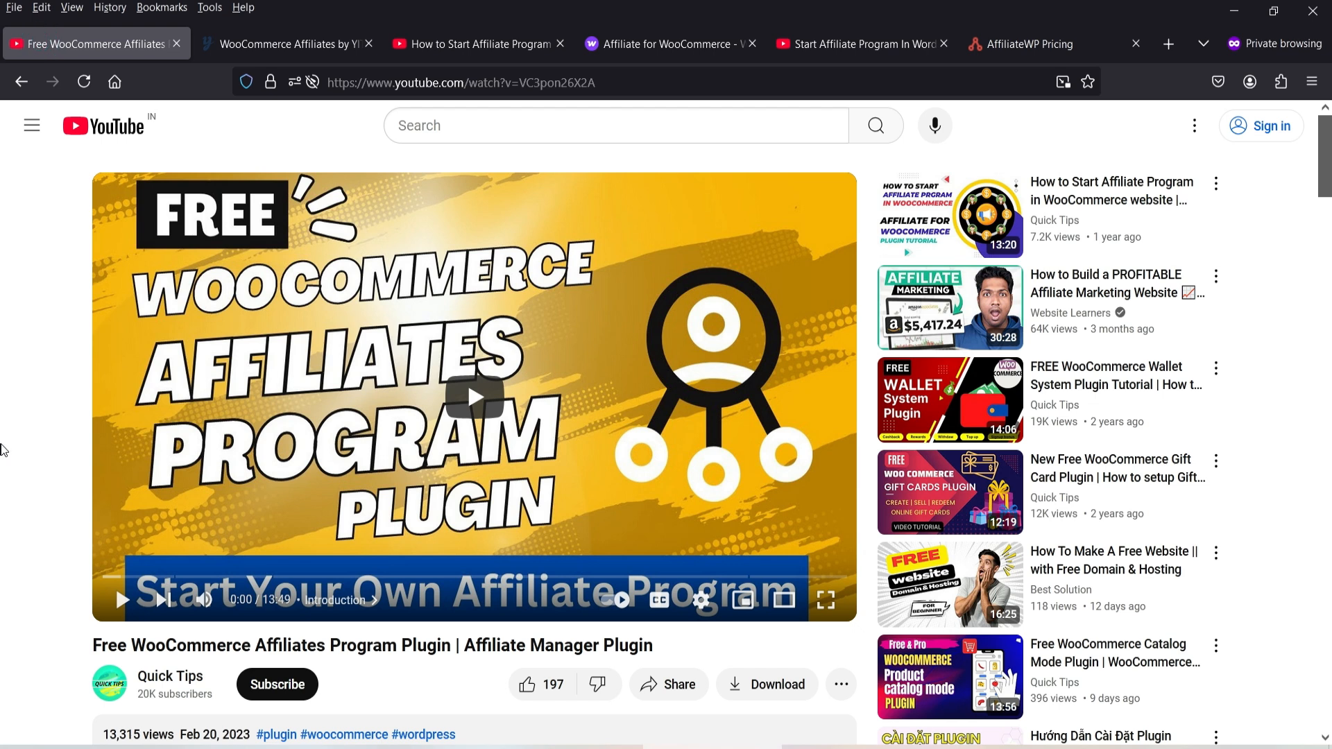
- Compare the YITH and Affiliate for WooCommerce pages (179 annual price), then return to the AffiliateWP tutorial
left_click(295, 46)
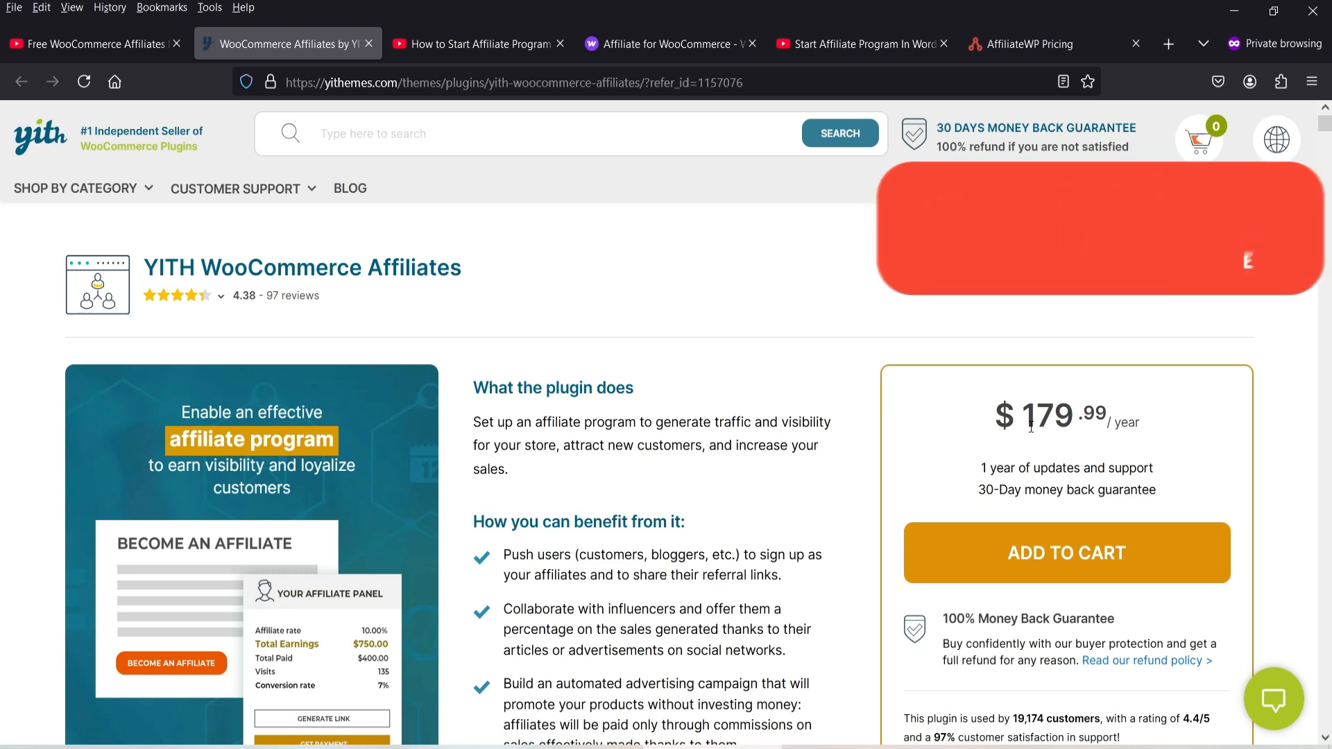
left_click(469, 48)
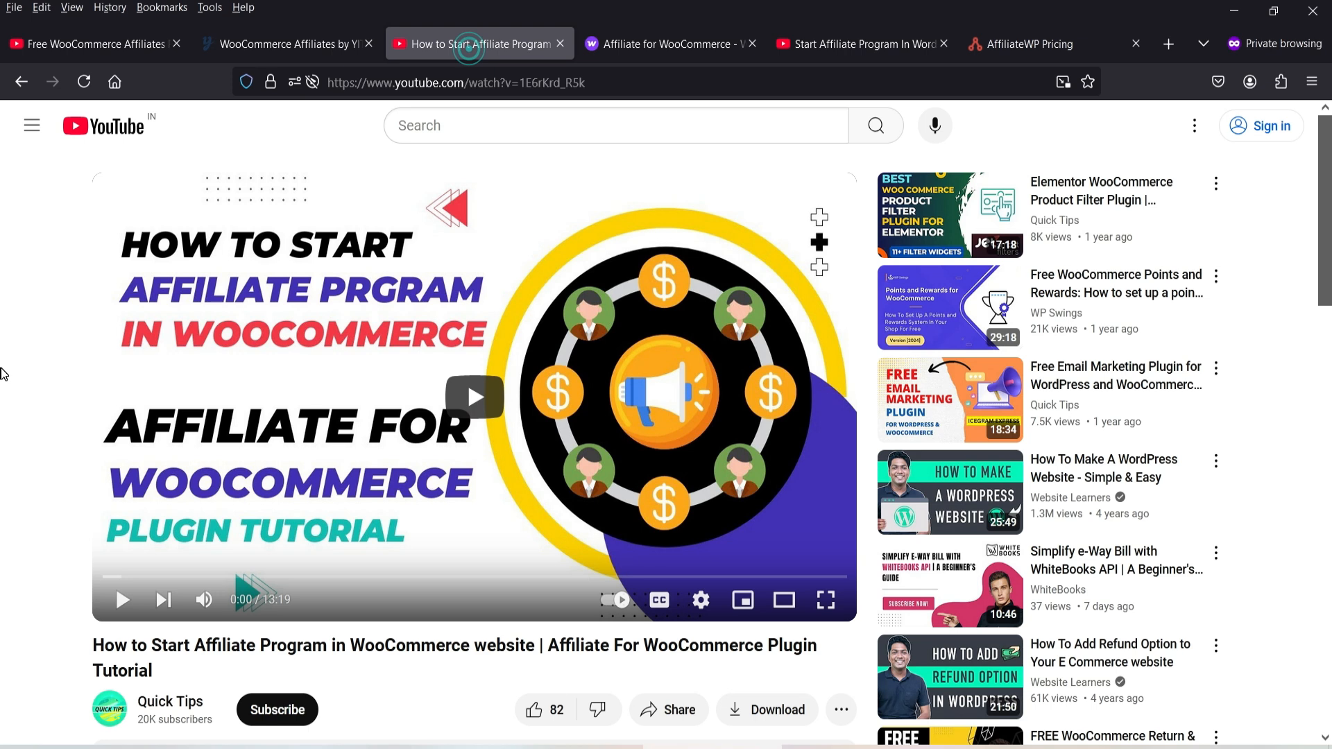
left_click(665, 44)
left_click_drag(164, 294, 522, 306)
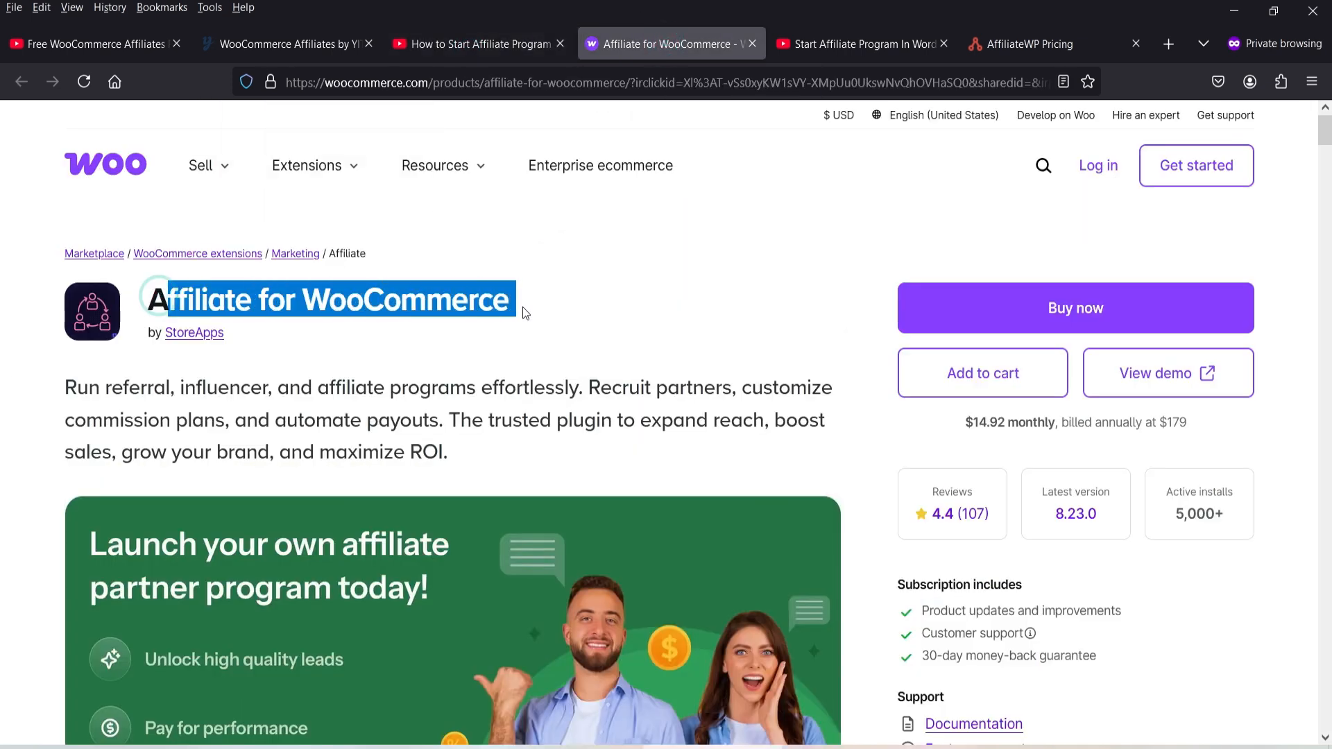
left_click(620, 345)
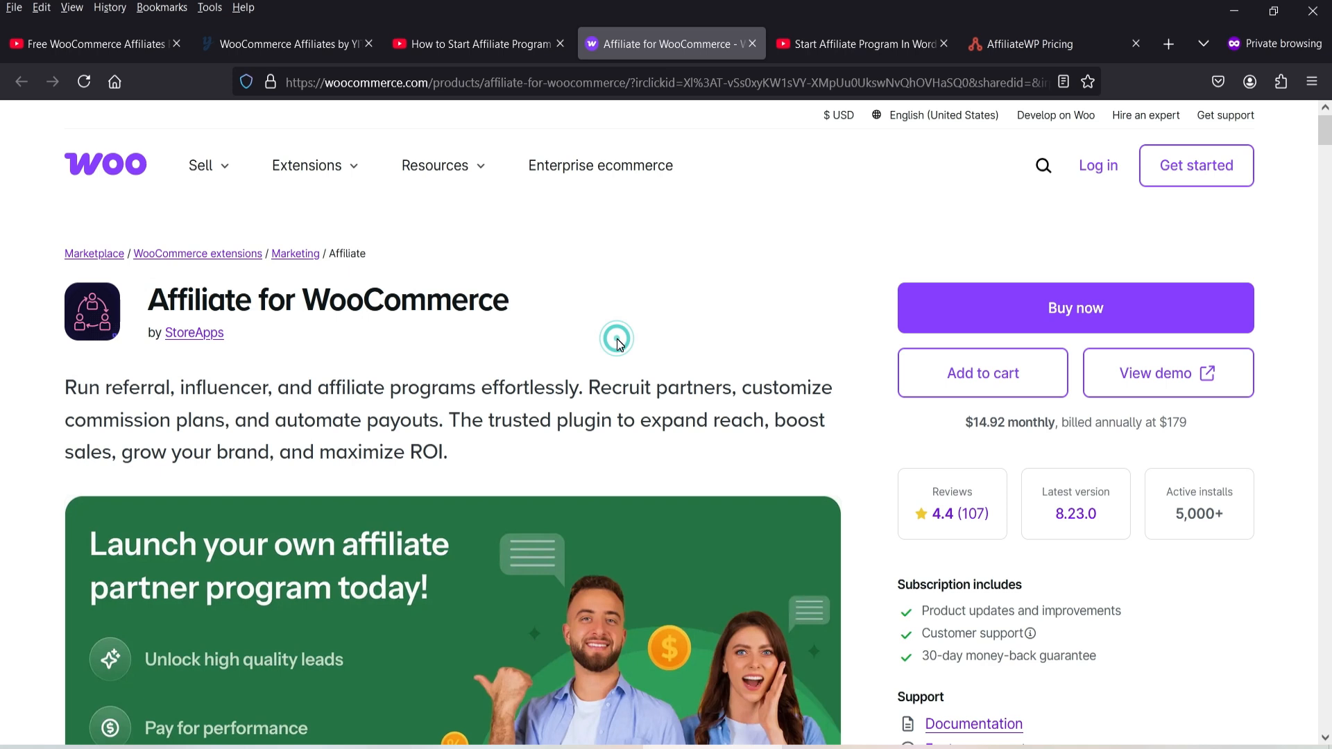
double_click(1170, 425)
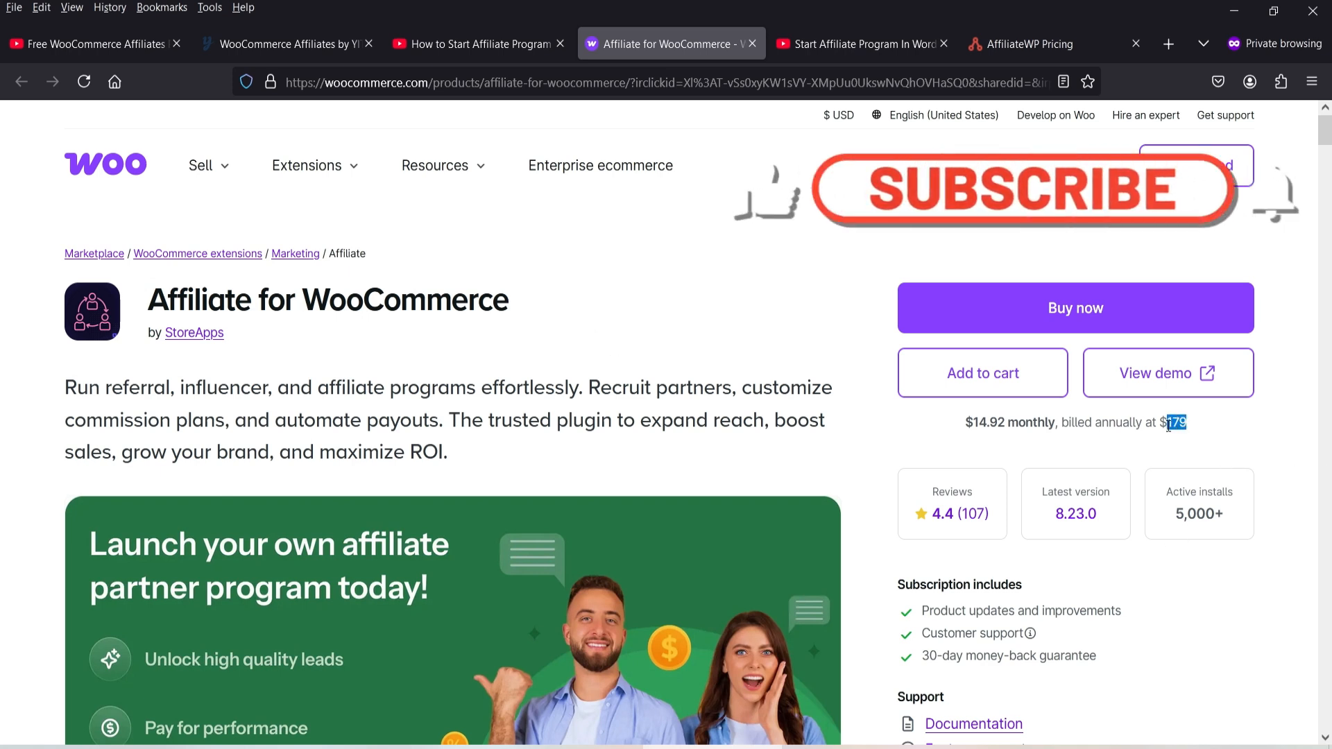
left_click(813, 45)
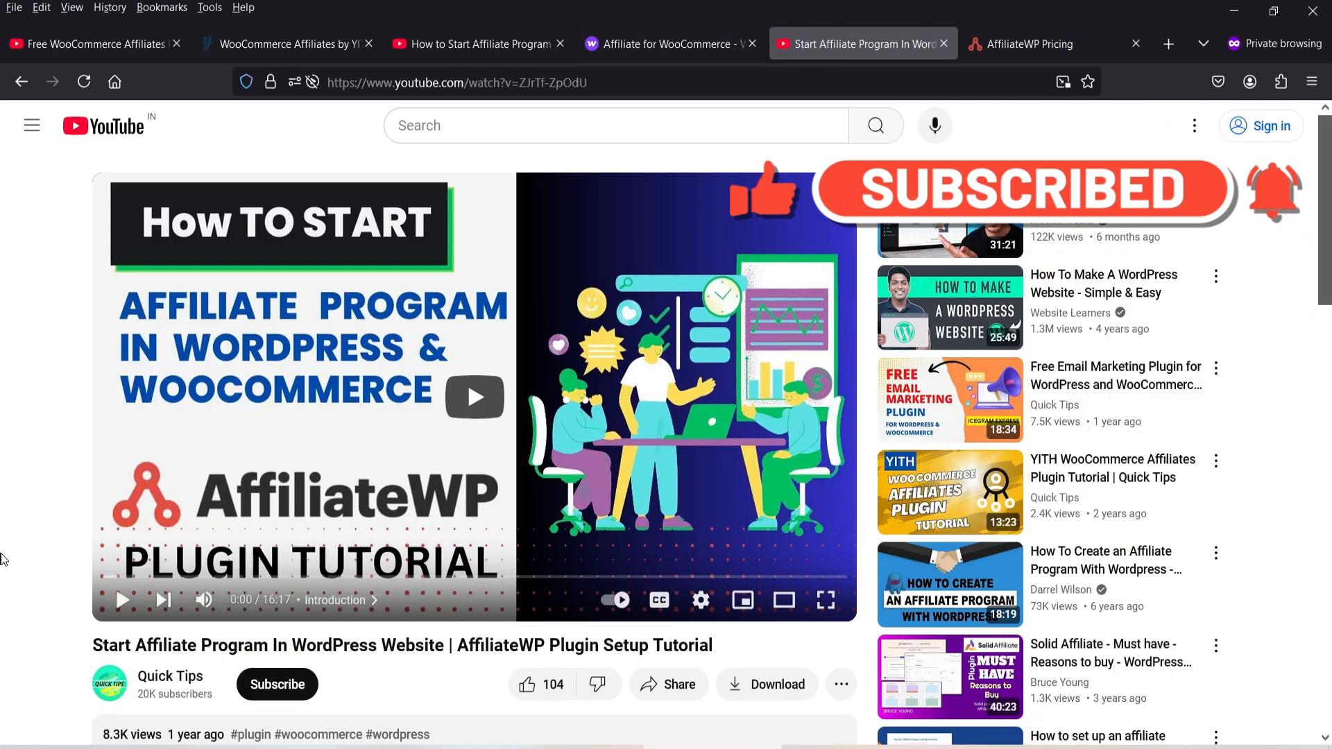
- Review the AffiliateWP Pro, Plus and Personal plan prices, then go back to the YITH page
left_click(1051, 50)
scroll(1276, 503, "down", 3)
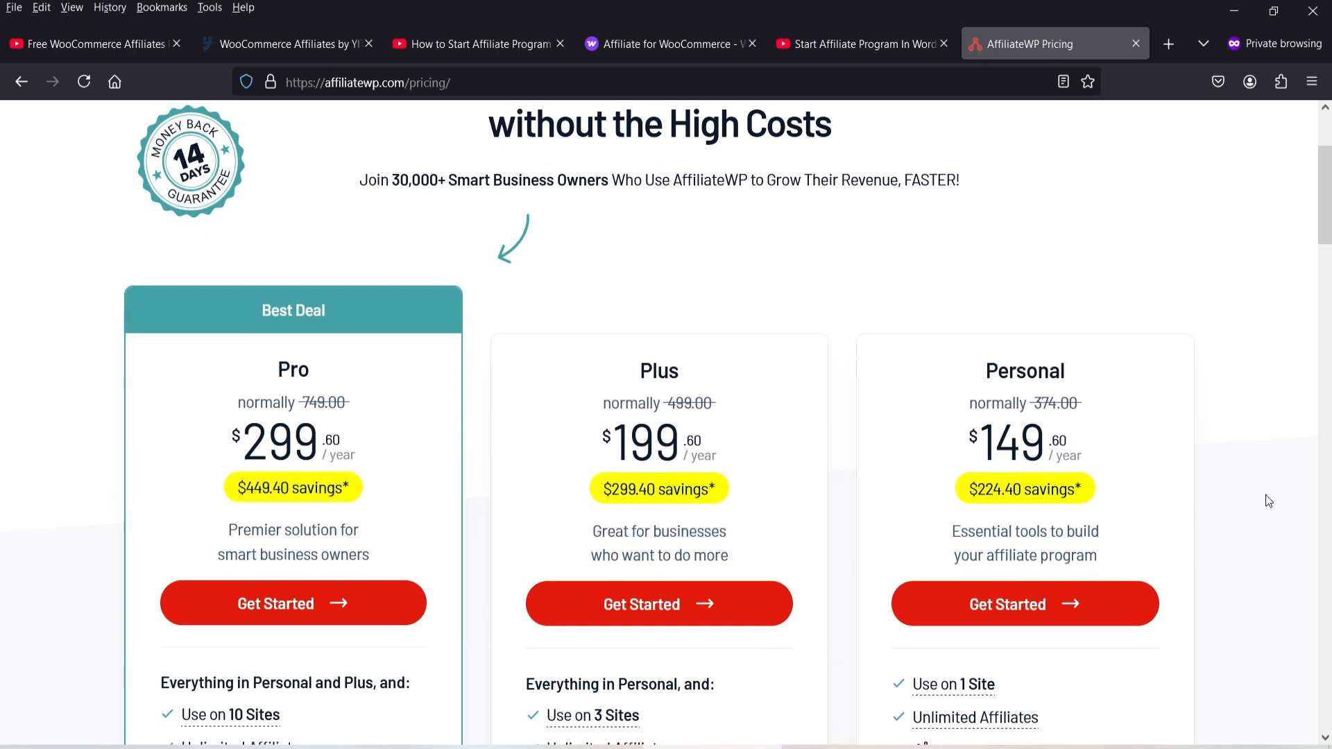
left_click_drag(979, 439, 1060, 437)
left_click(1264, 419)
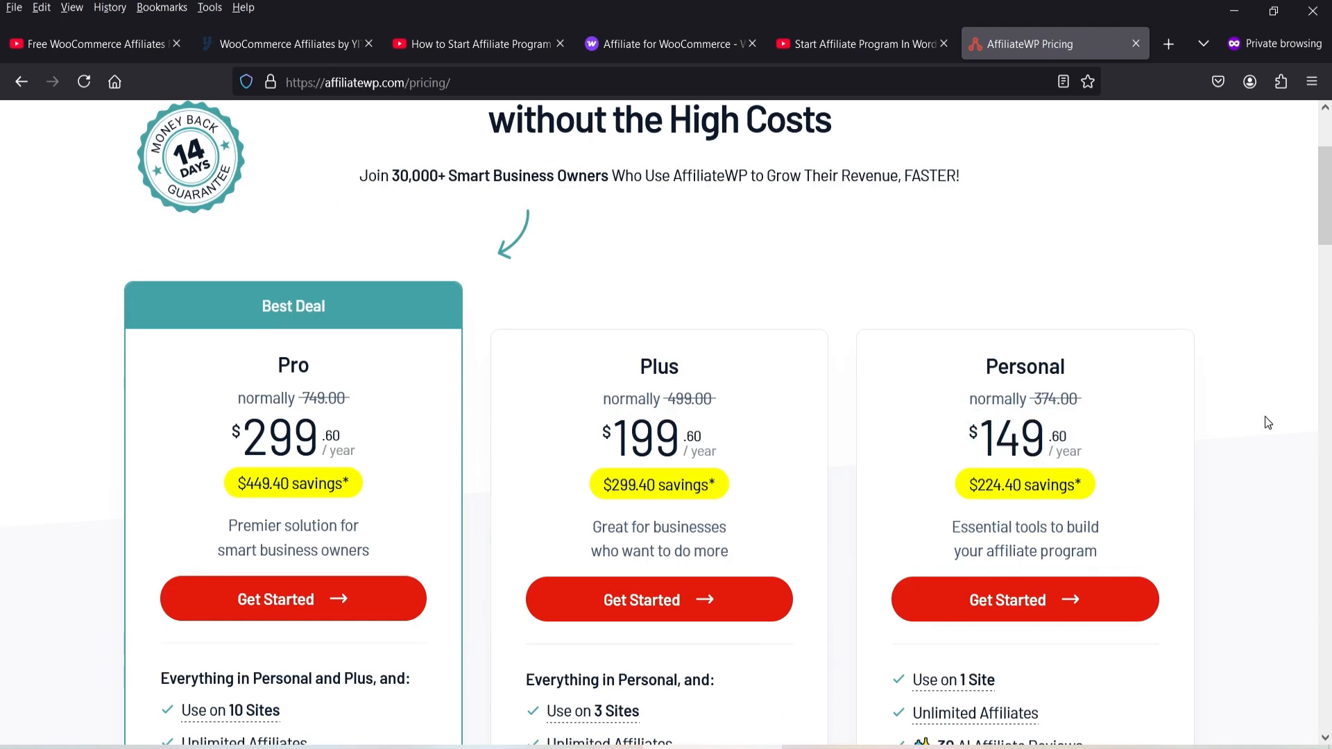
scroll(1262, 420, "up", 3)
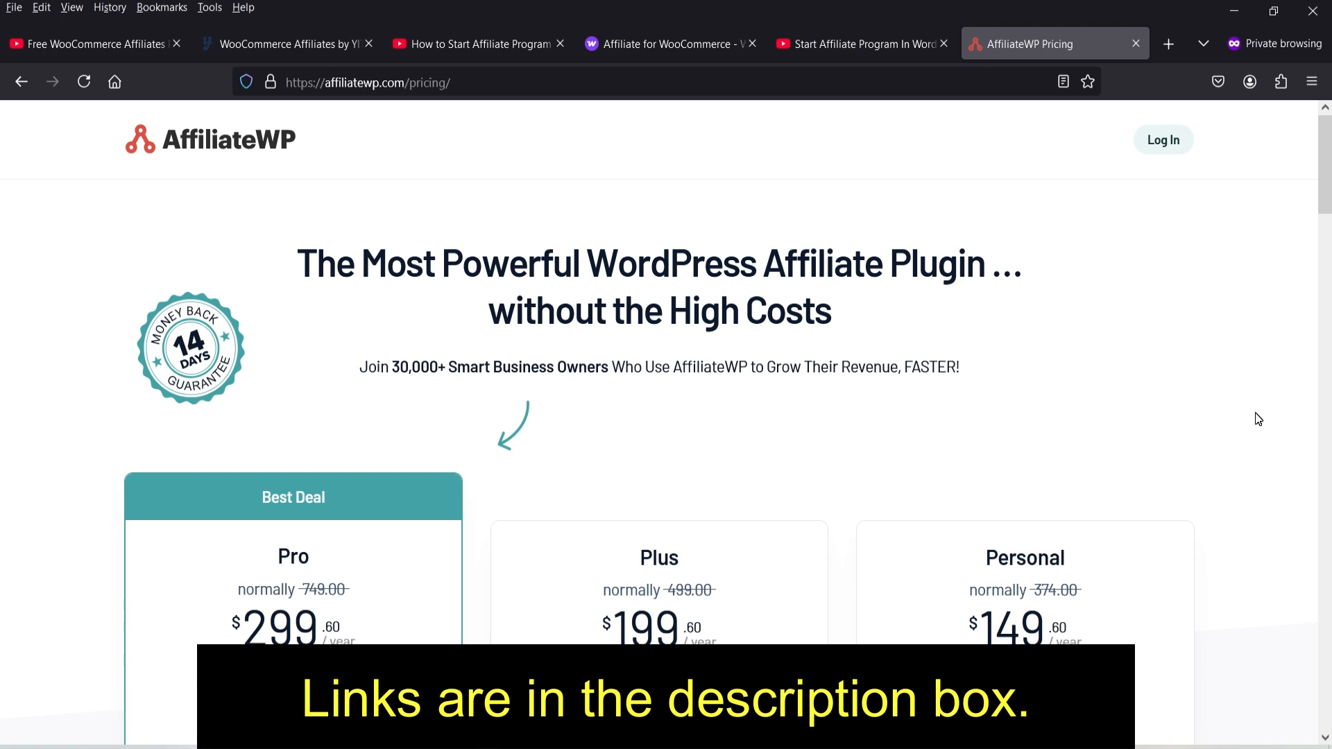
left_click(297, 42)
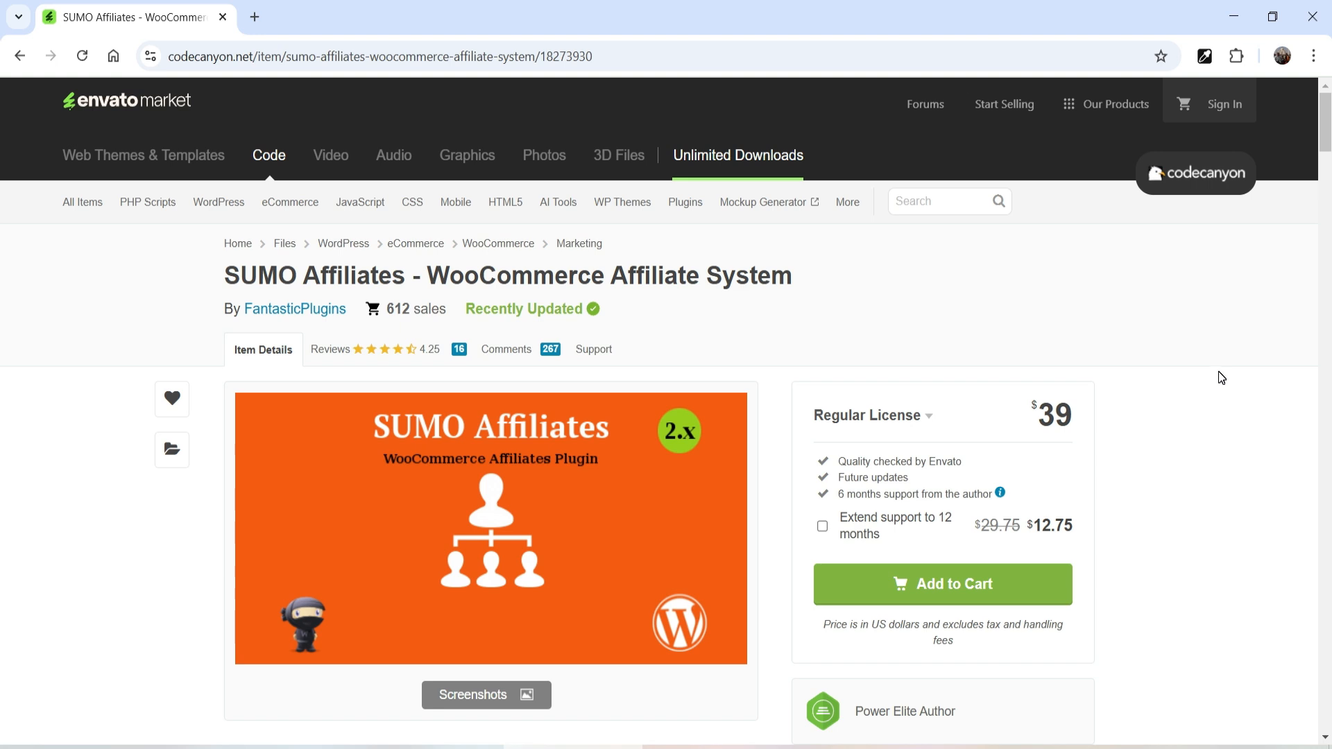
- Scroll through the SUMO Affiliates Features cards and back up to the top
scroll(1177, 420, "down", 20)
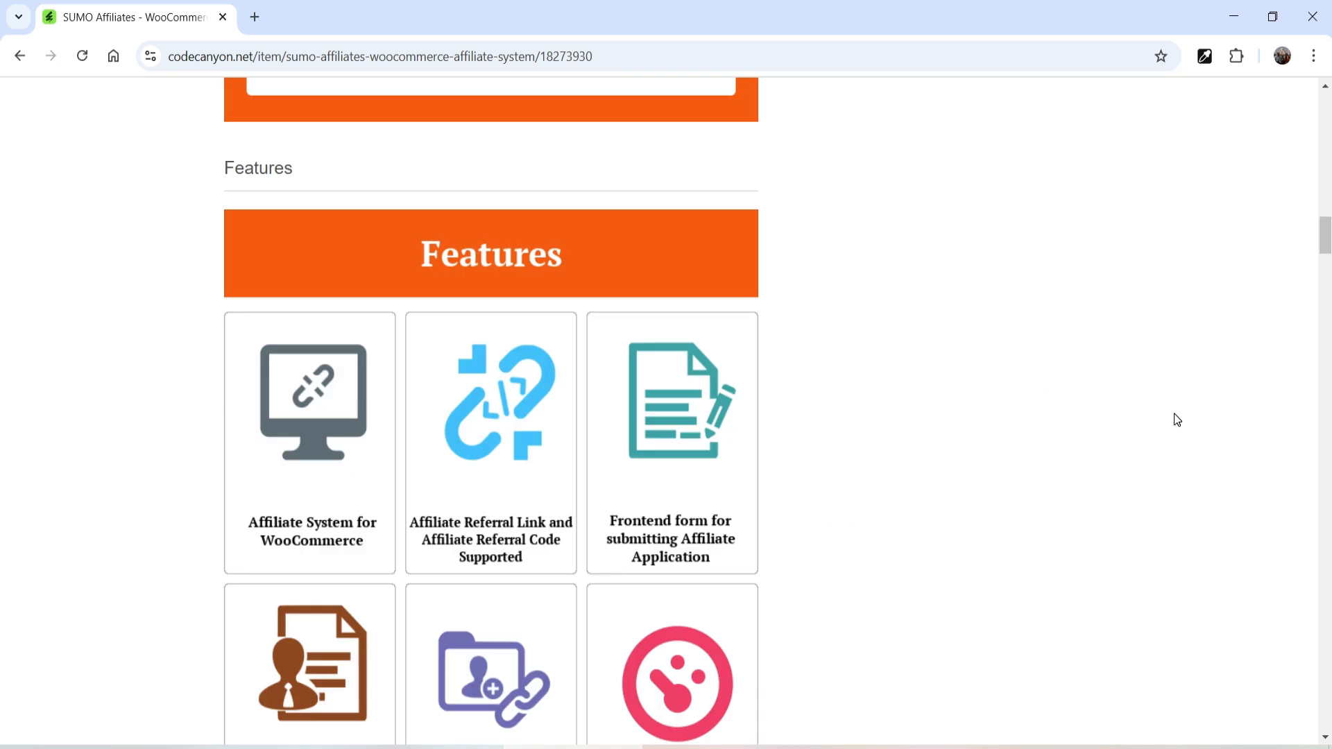
scroll(1007, 359, "down", 4)
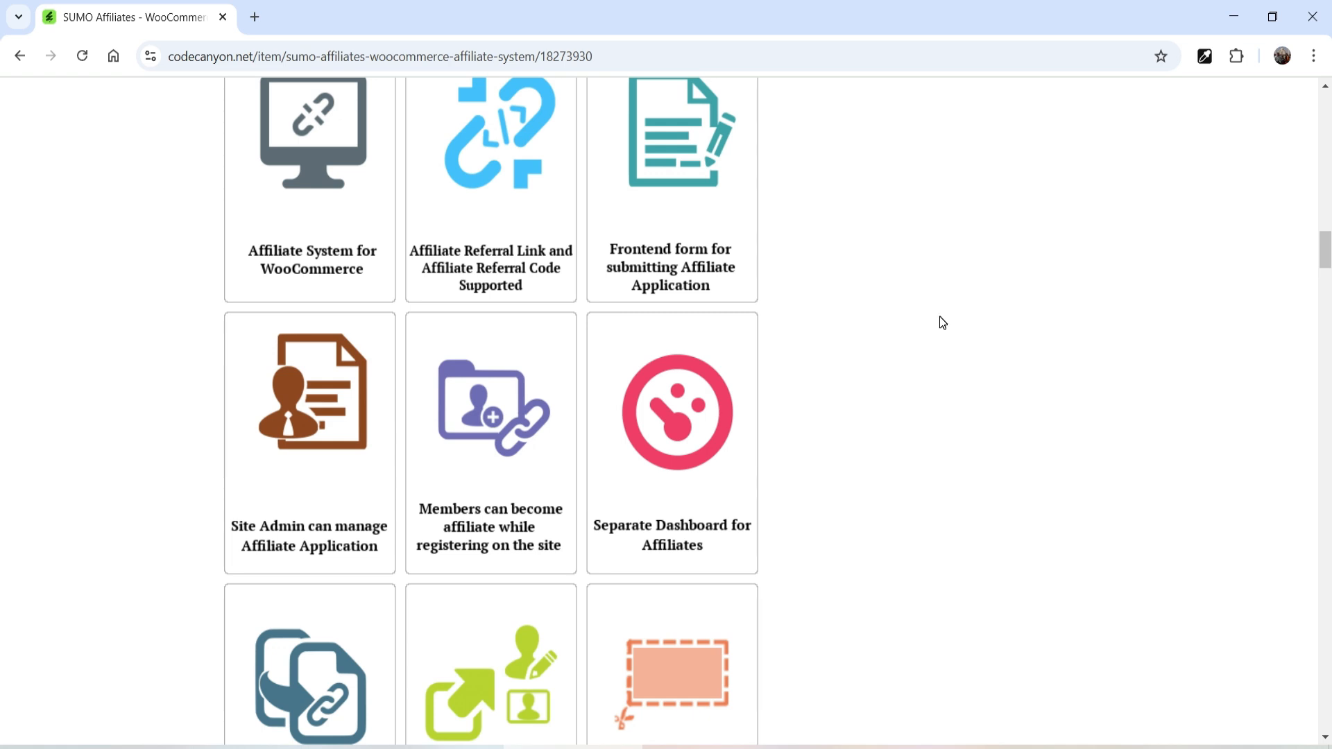
scroll(929, 320, "down", 3)
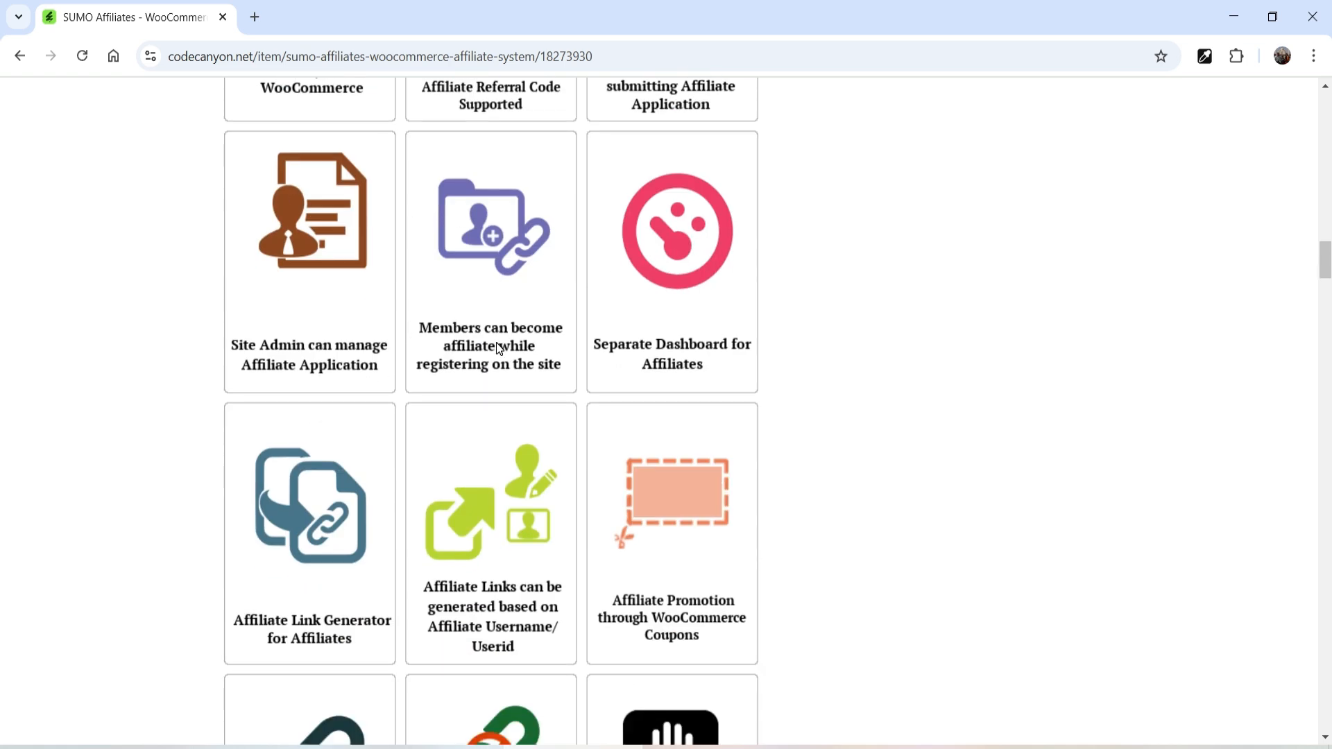
scroll(766, 356, "down", 3)
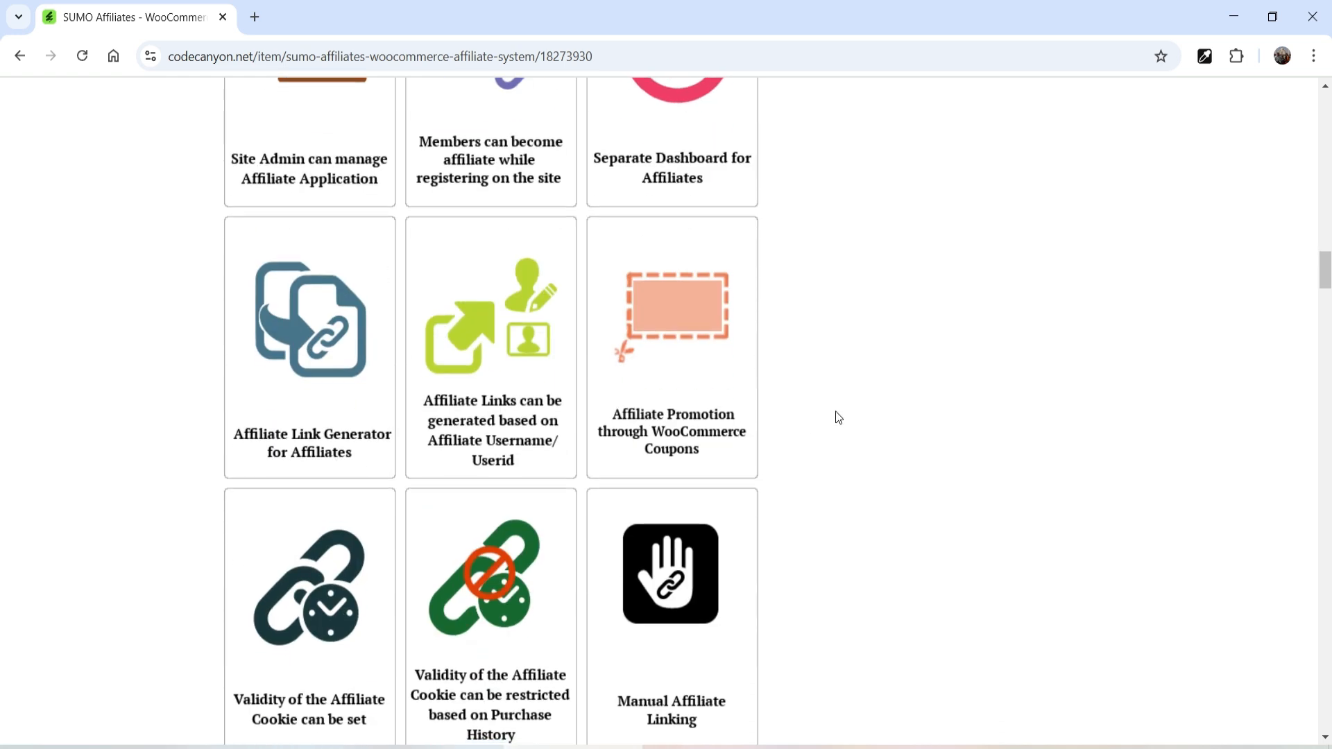
scroll(836, 417, "down", 4)
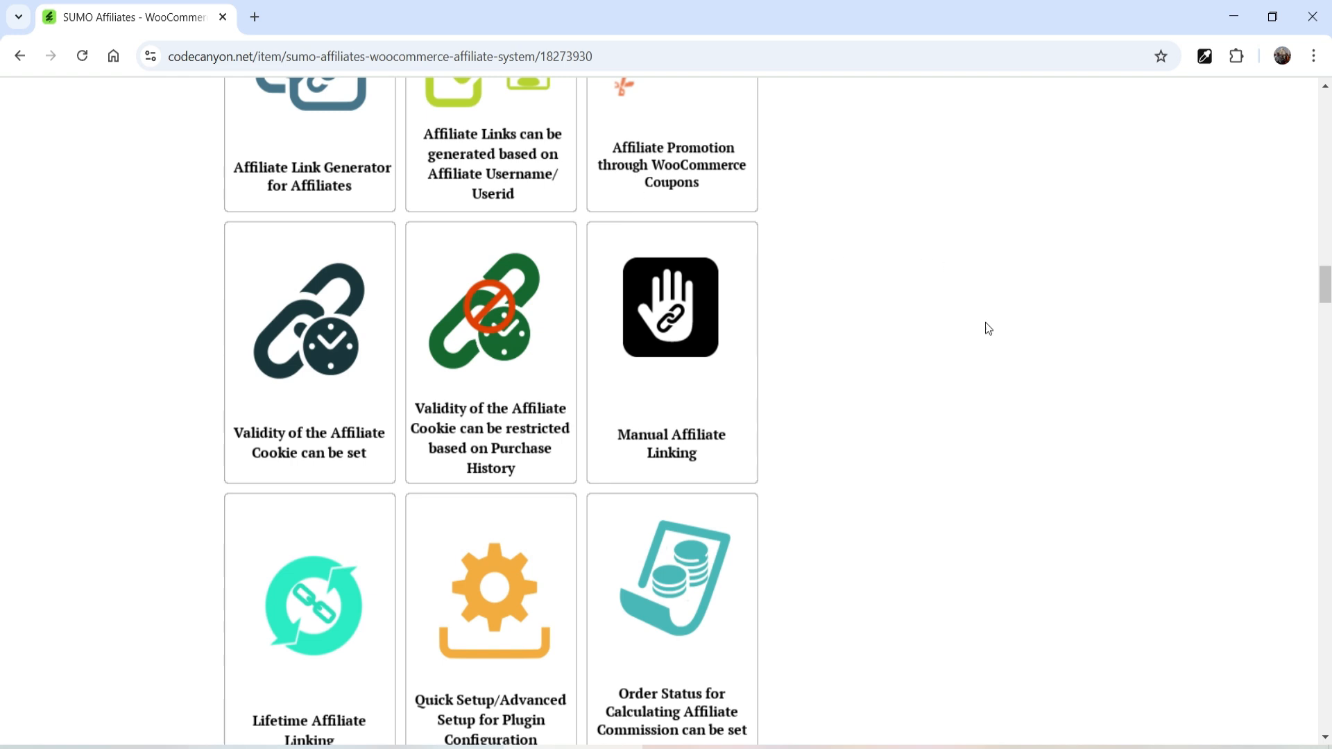
scroll(980, 317, "down", 4)
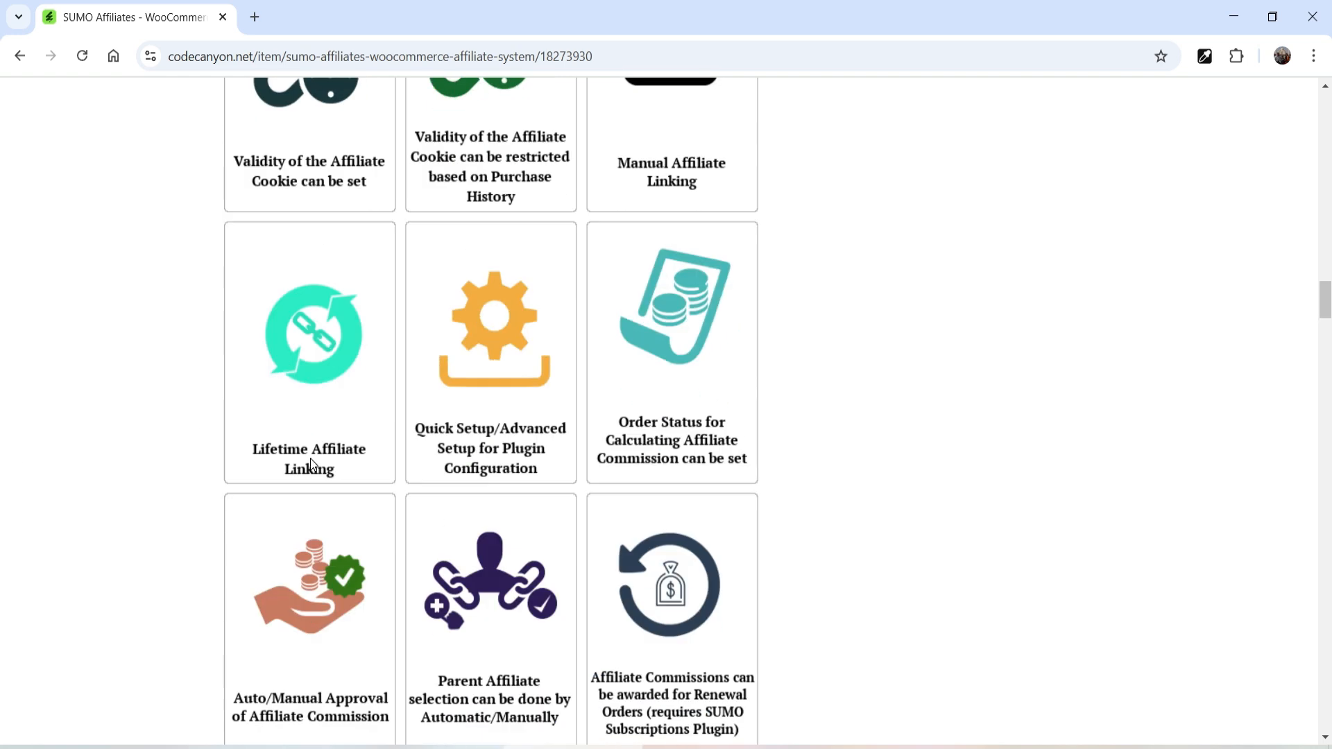
scroll(113, 416, "down", 5)
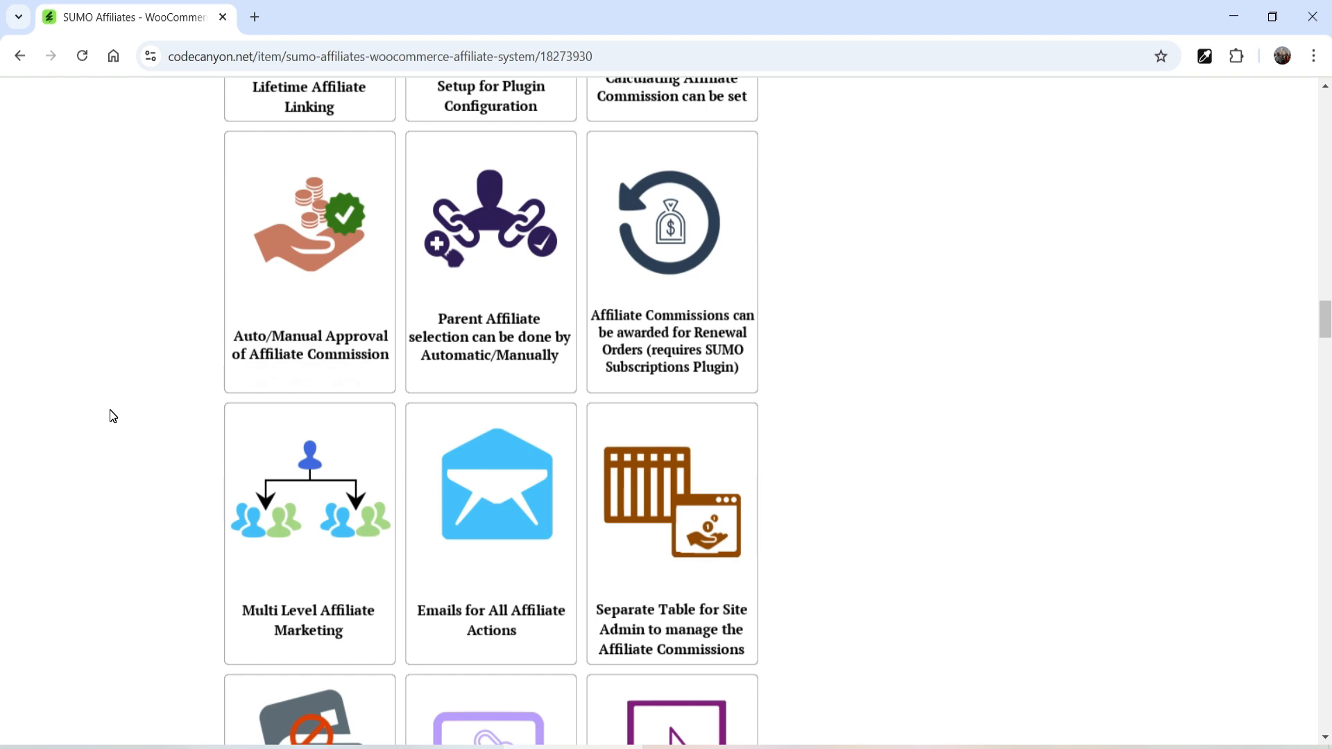
scroll(61, 395, "down", 1)
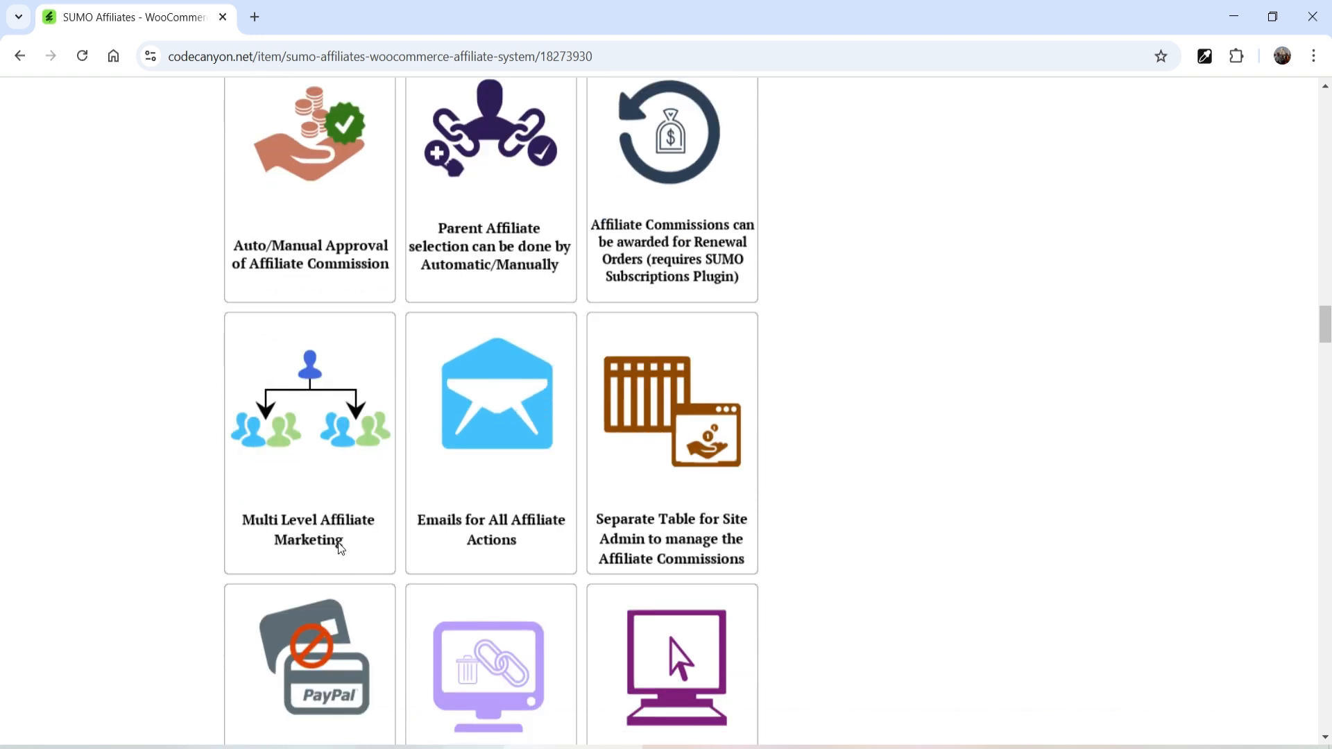
scroll(955, 414, "down", 4)
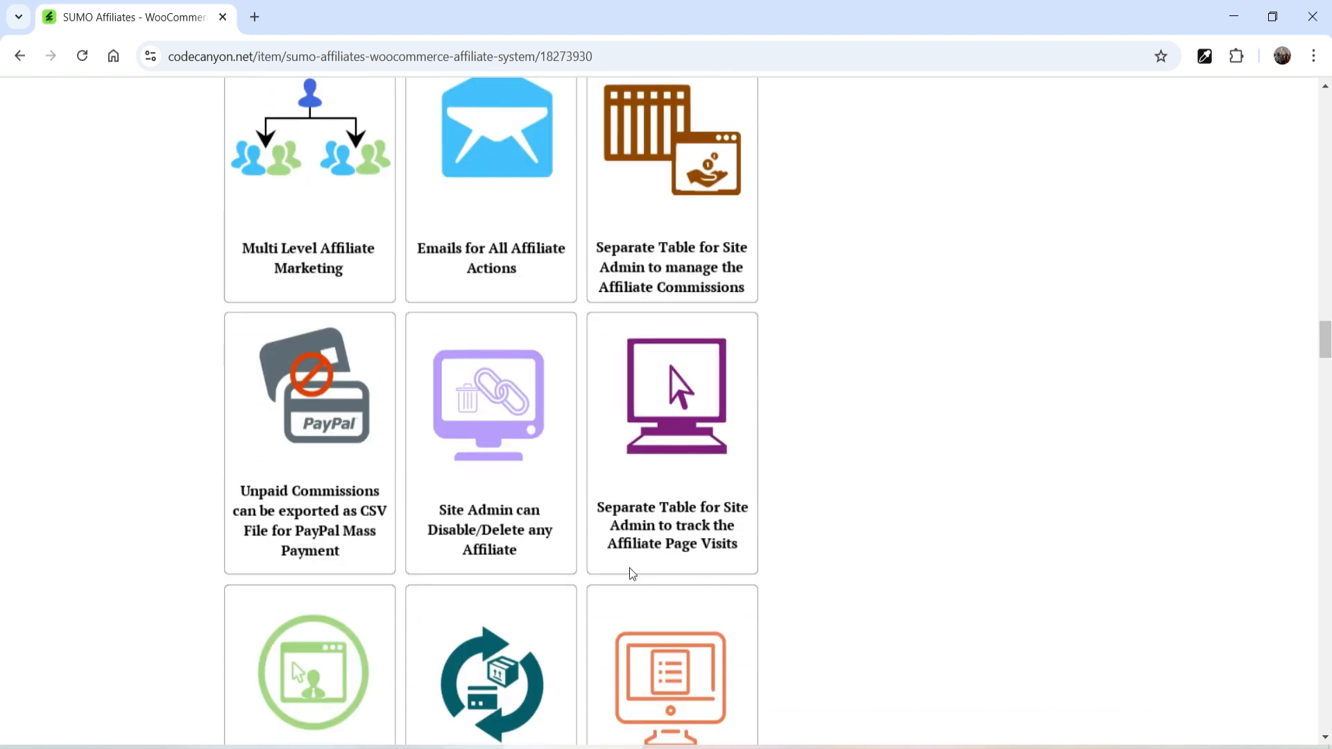
scroll(929, 486, "down", 4)
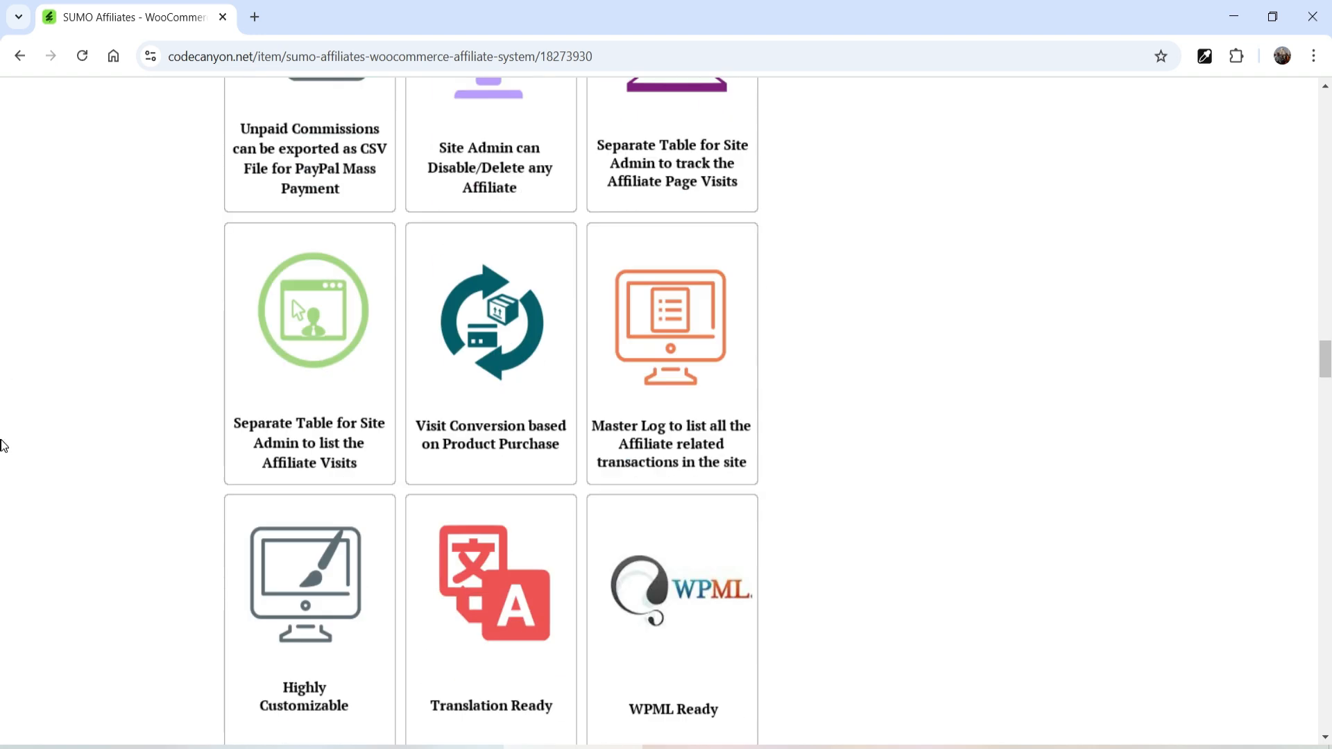
scroll(2, 442, "up", 5)
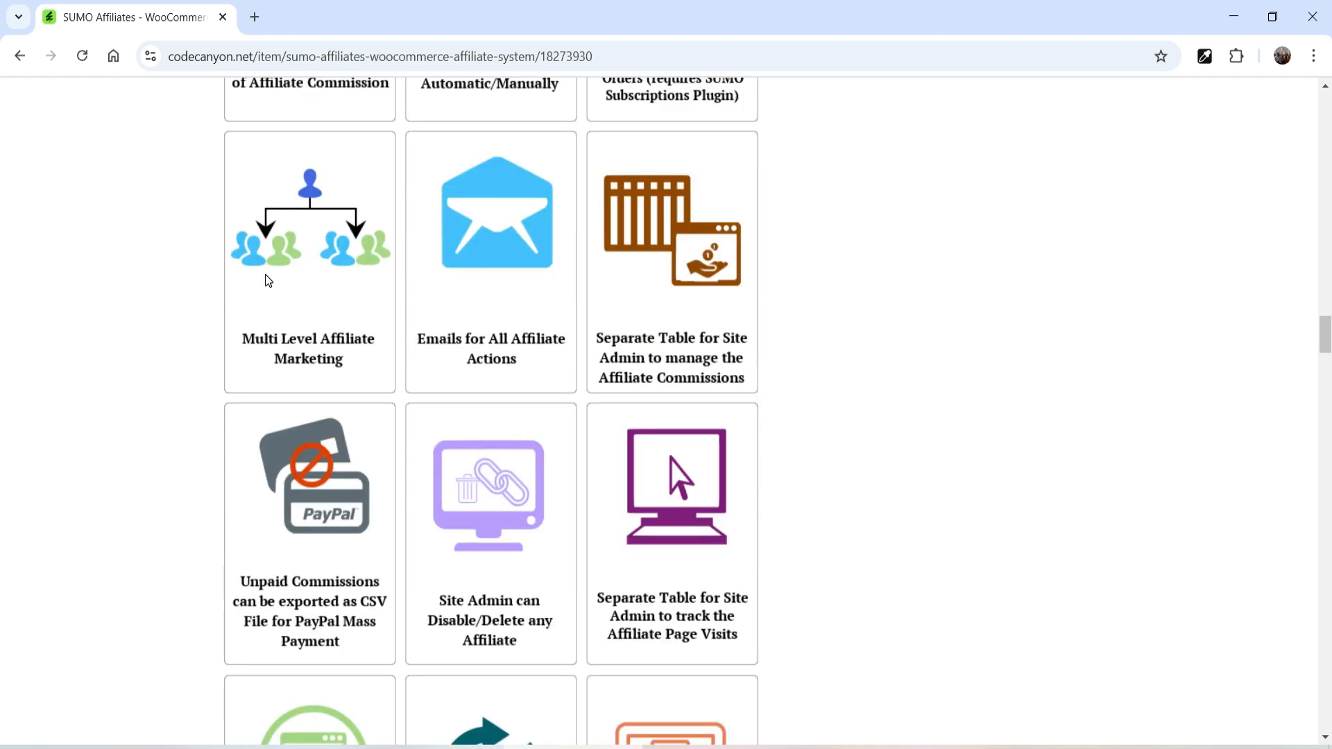
scroll(257, 285, "up", 15)
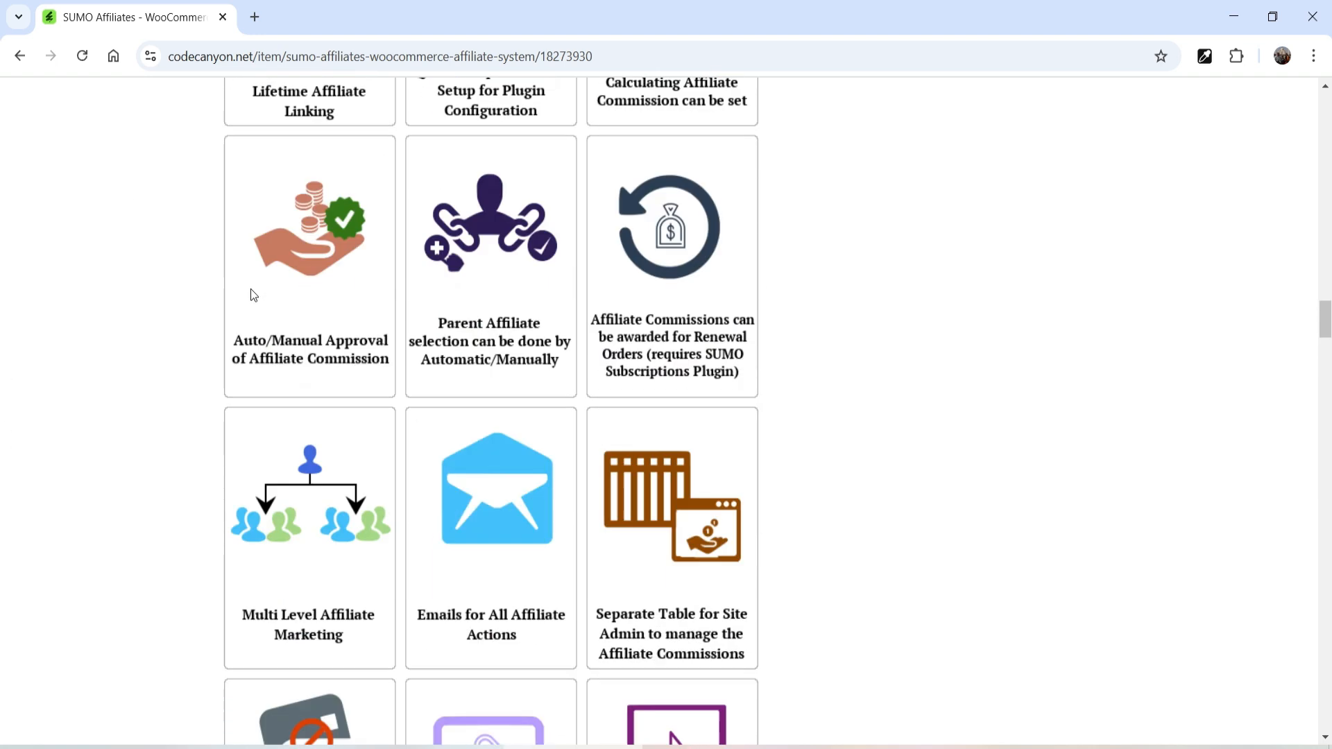
scroll(251, 289, "up", 8)
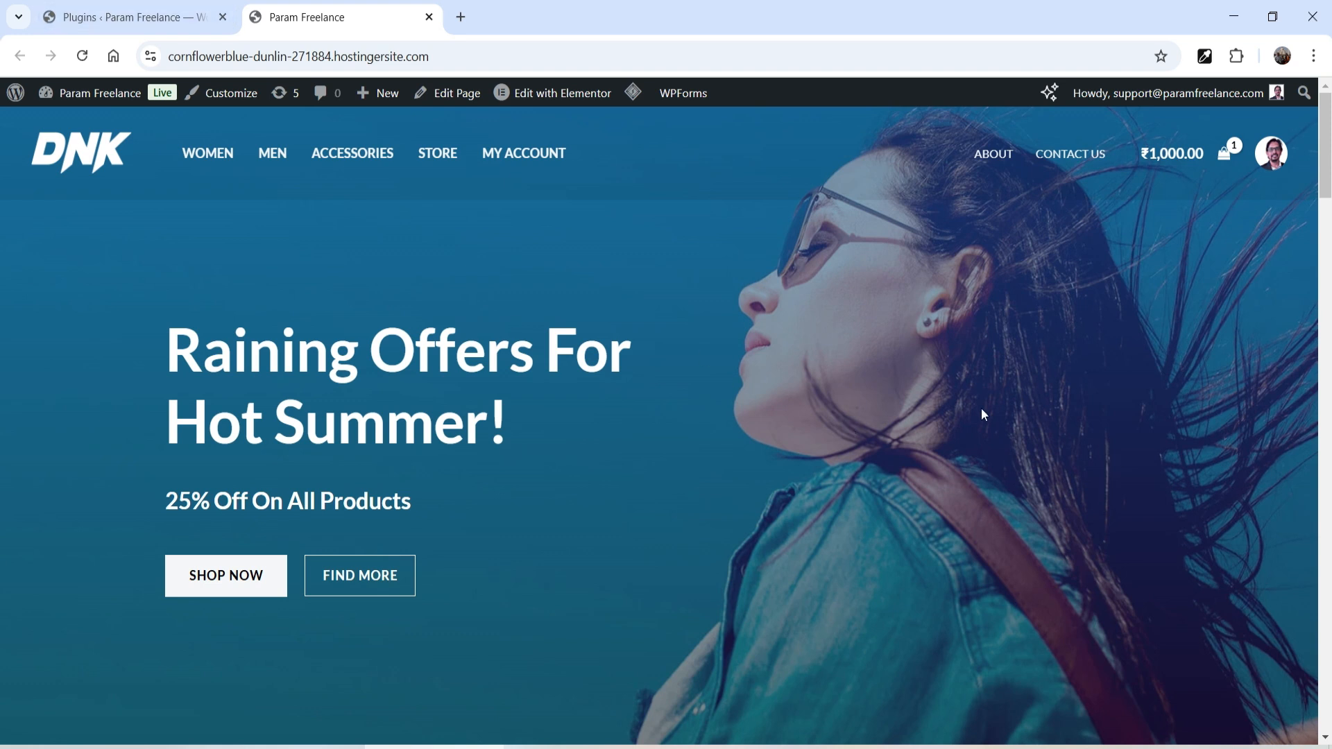
- Upload sumoaffiliates.zip through Add New Plugin, install it and activate SUMO Affiliates
left_click(77, 26)
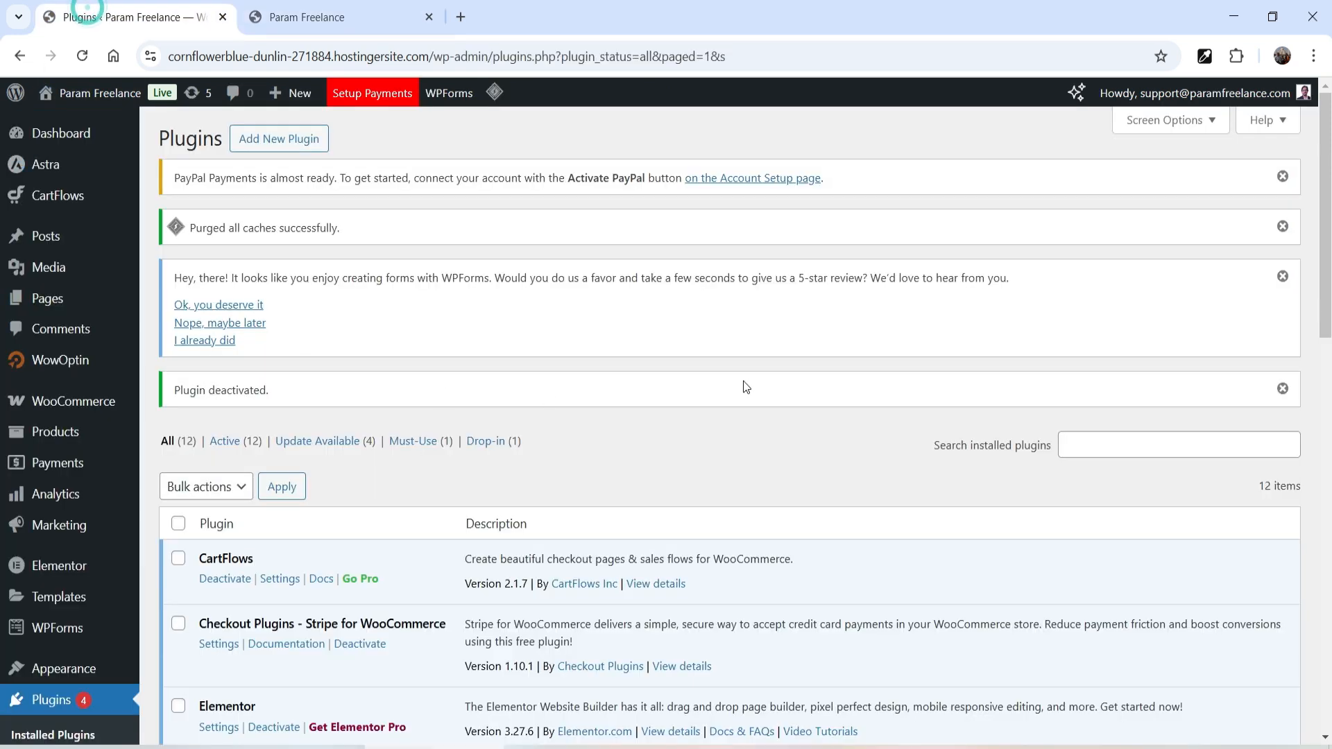
left_click(278, 131)
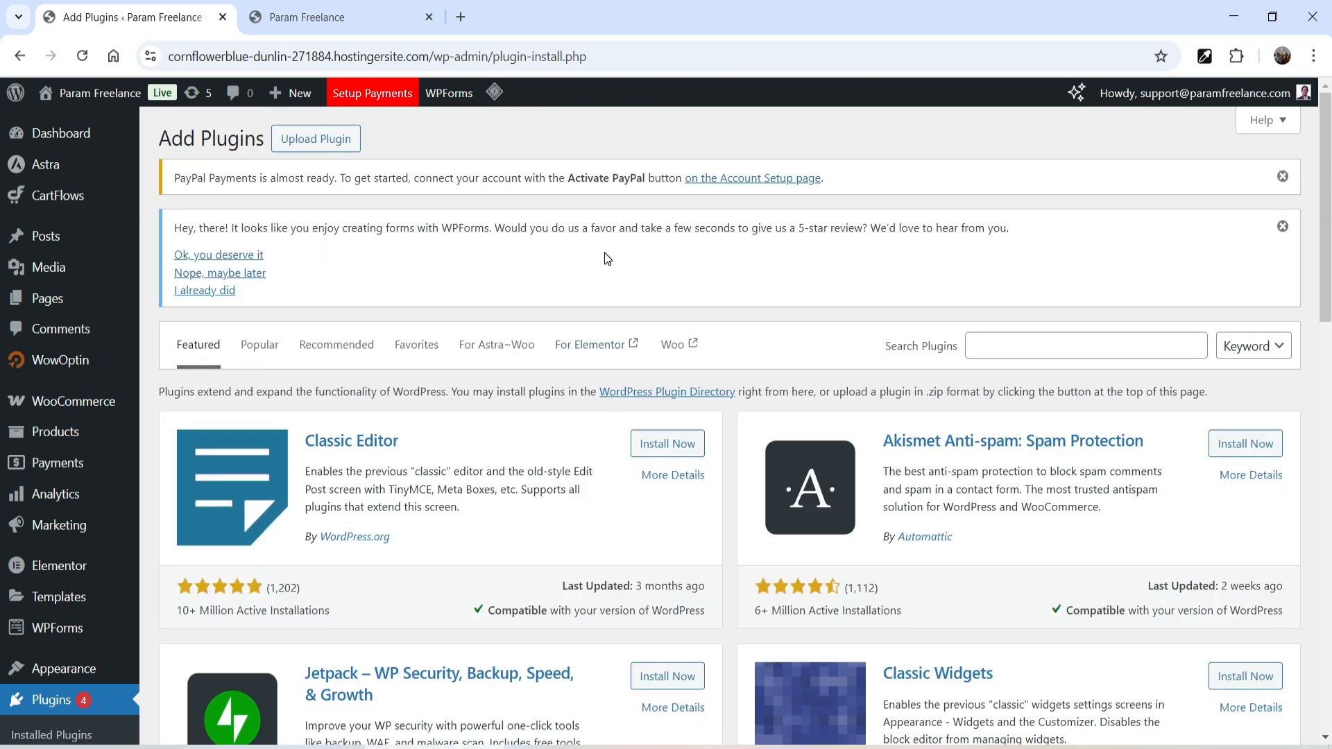
left_click(338, 140)
left_click(623, 472)
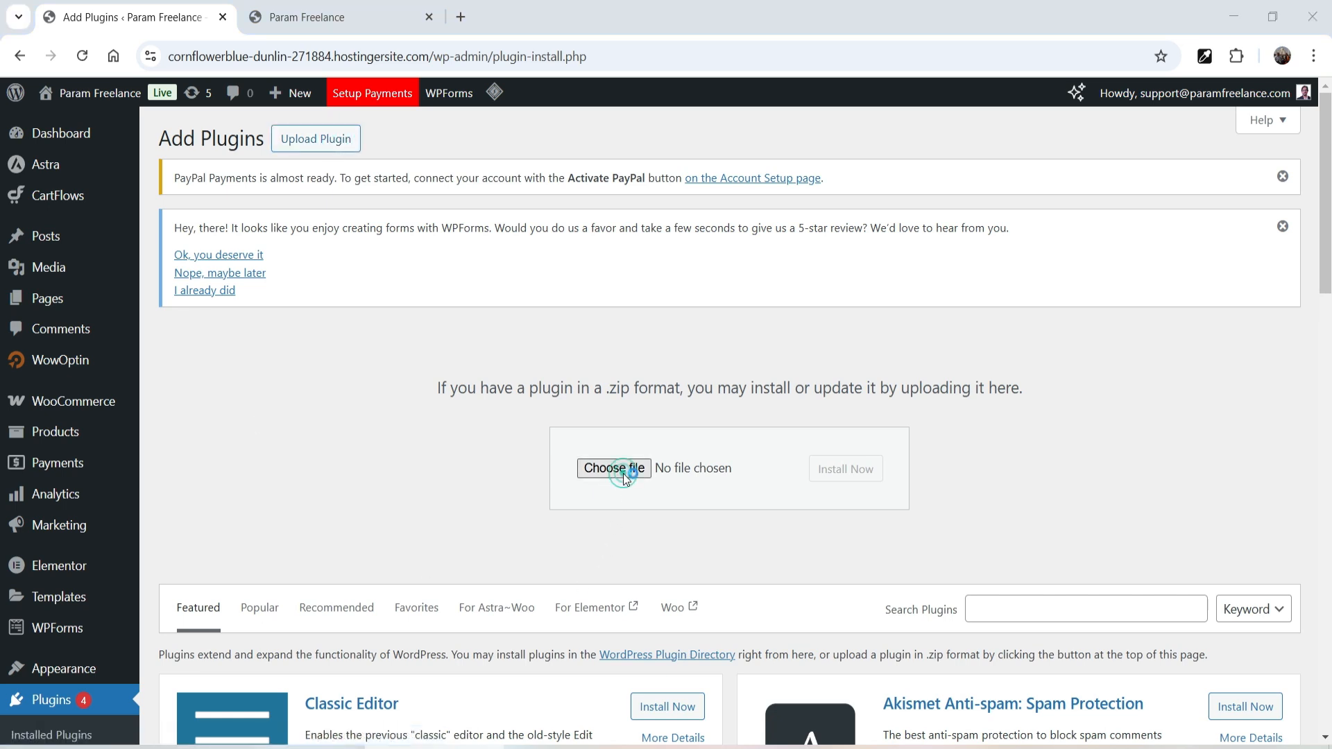
double_click(299, 220)
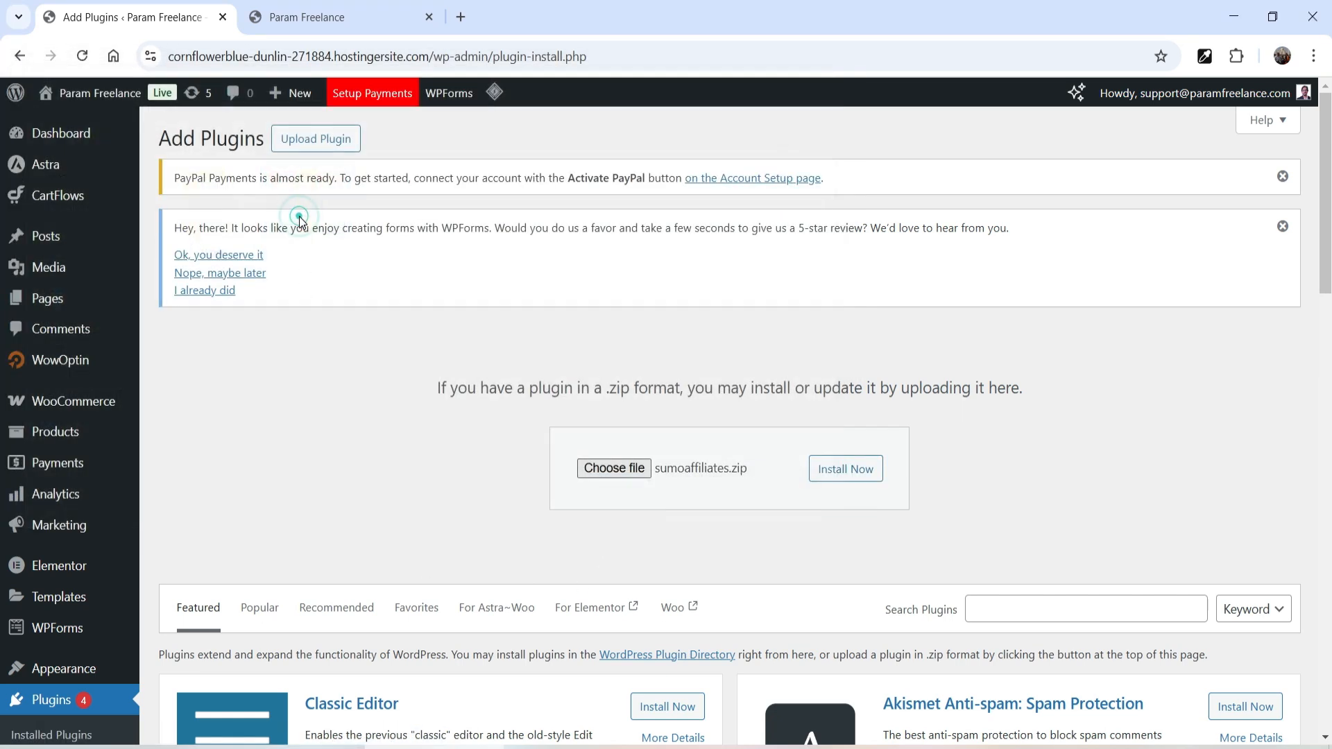
left_click(867, 469)
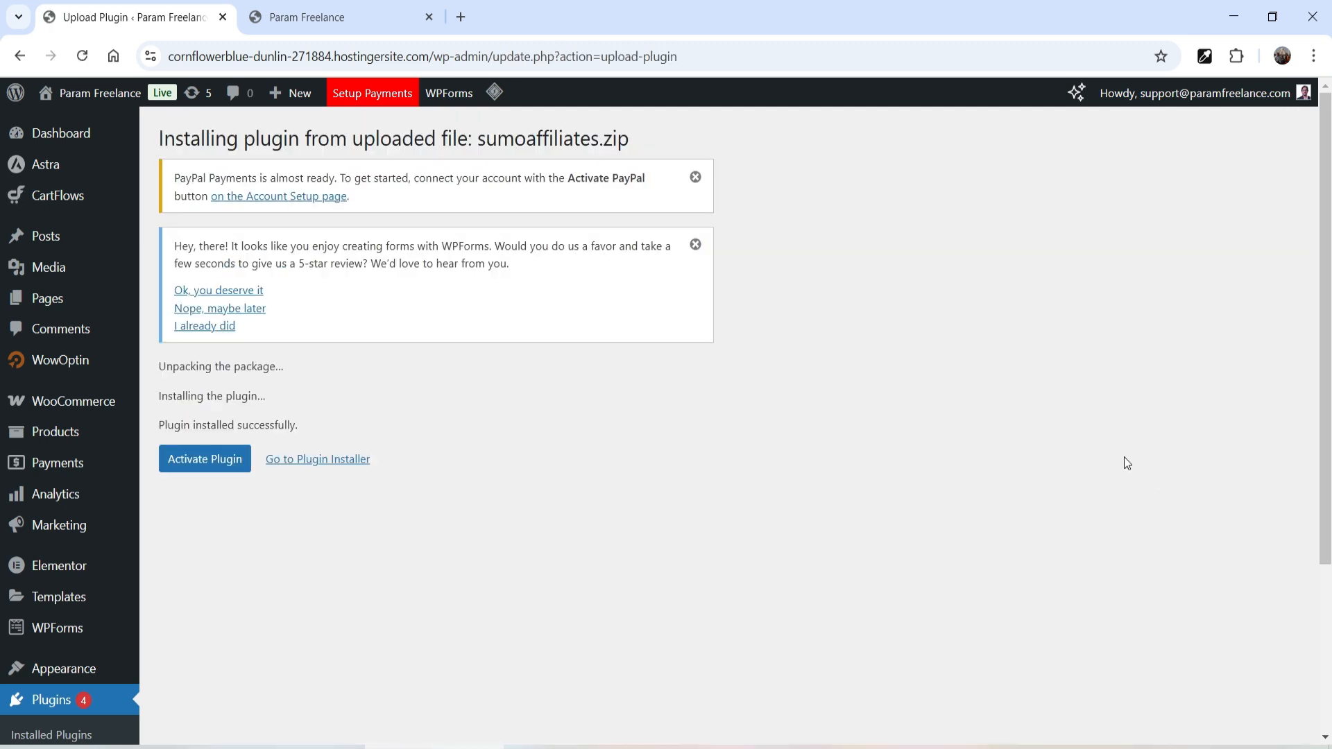
left_click(214, 465)
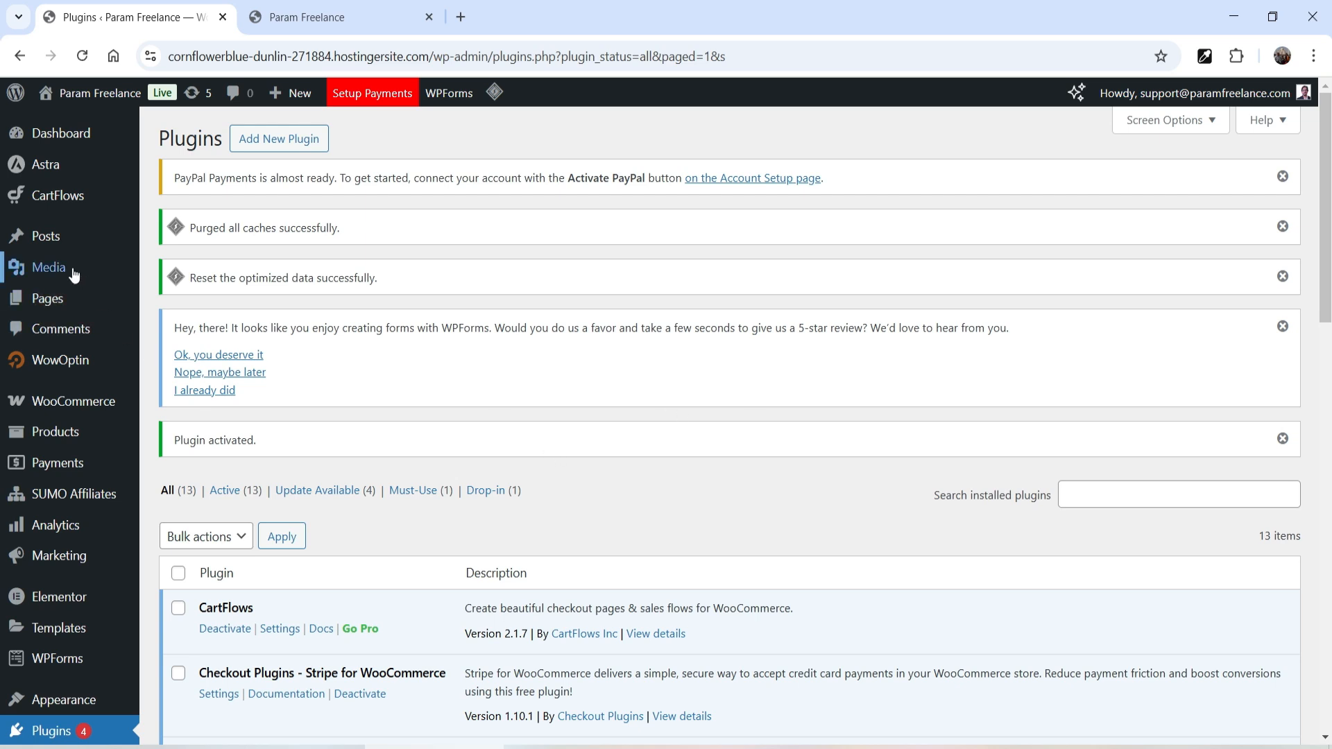
scroll(77, 333, "down", 6)
mouse_move(80, 336)
scroll(80, 335, "up", 3)
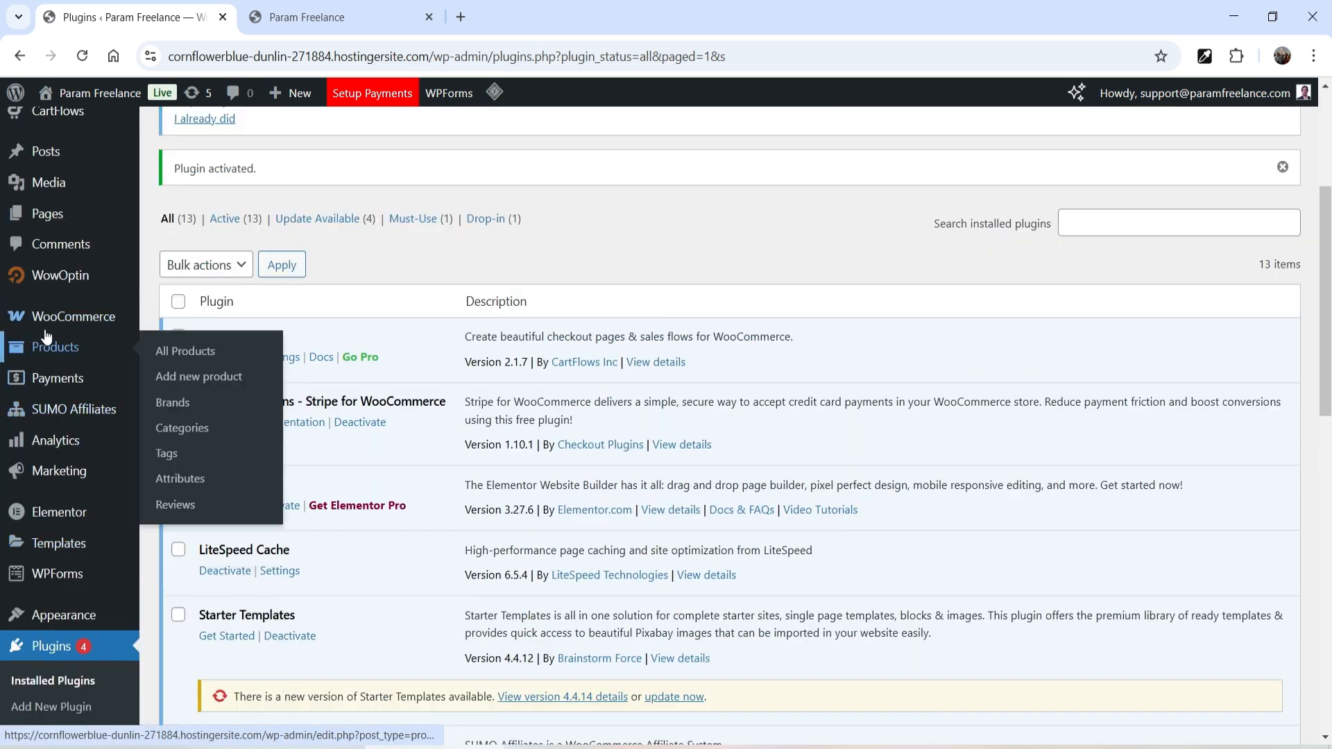
- Open SUMO Affiliates Settings on the General tab and look over the default referral URL
mouse_move(140, 406)
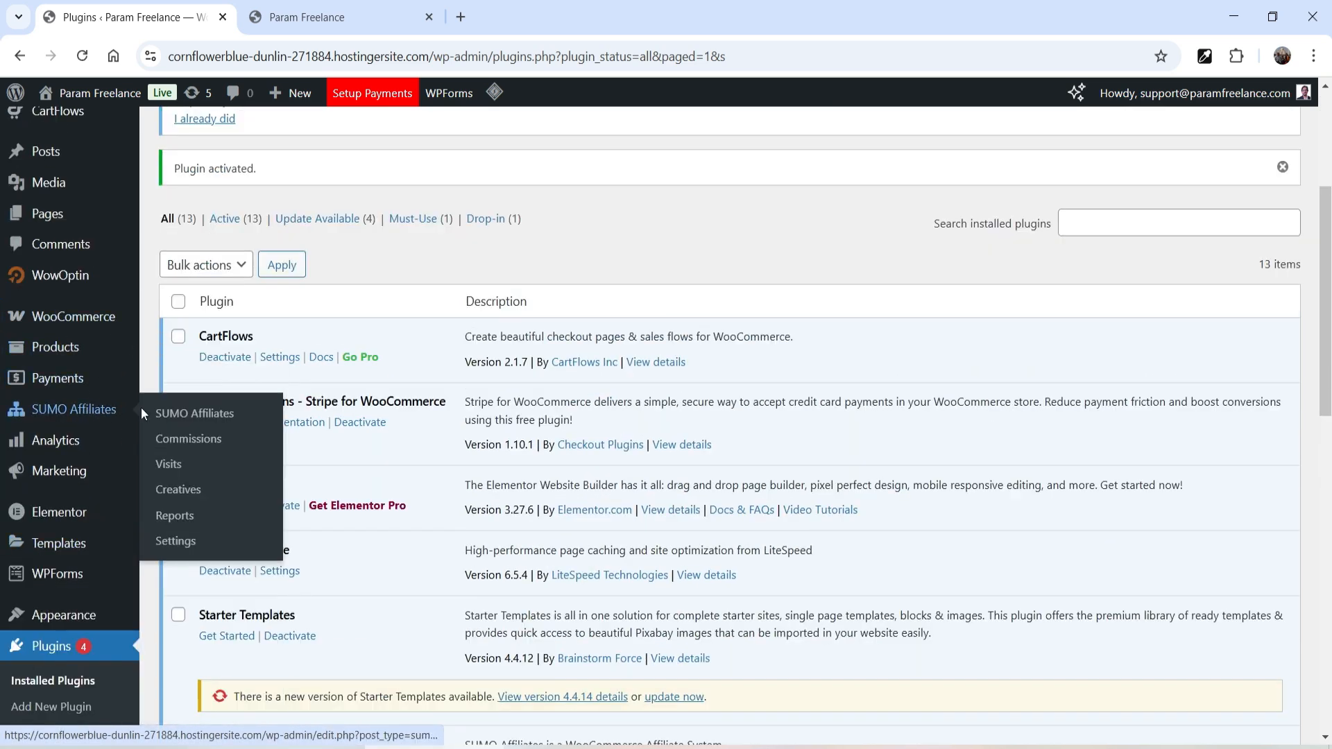
left_click(86, 414)
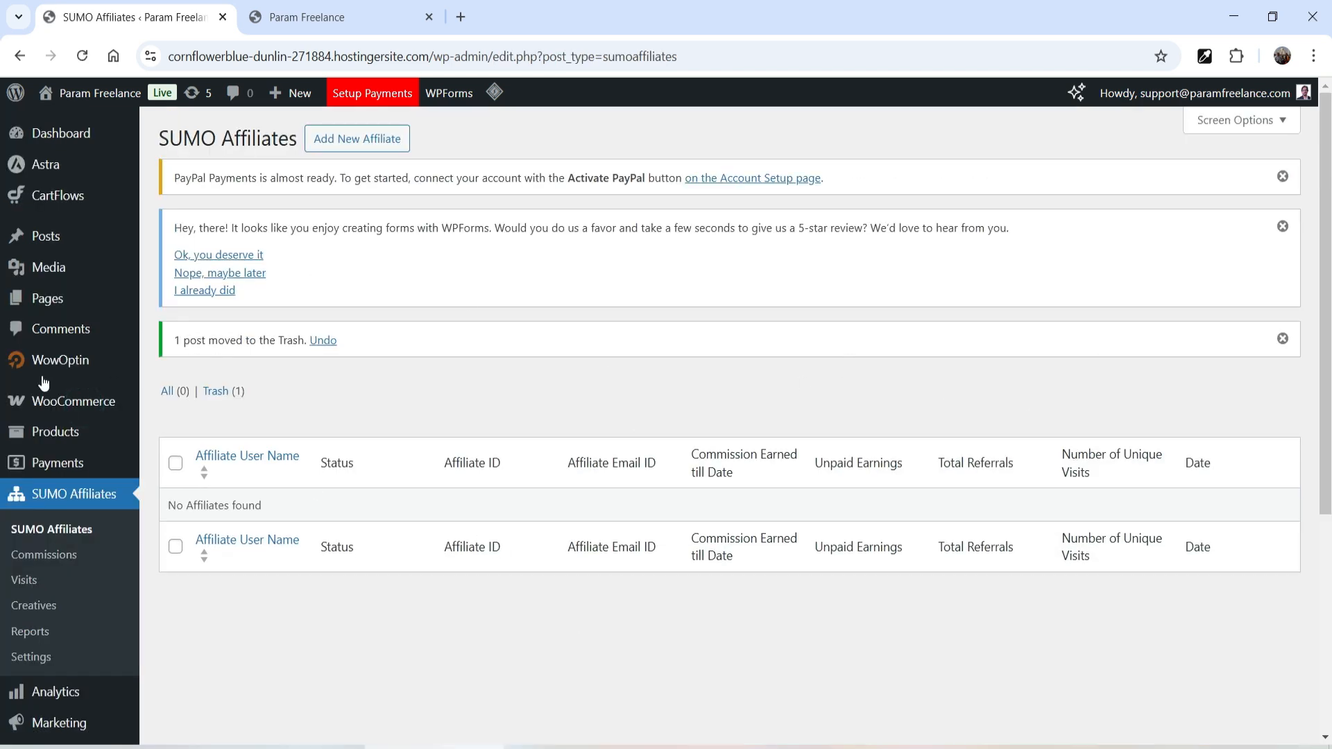
left_click(31, 657)
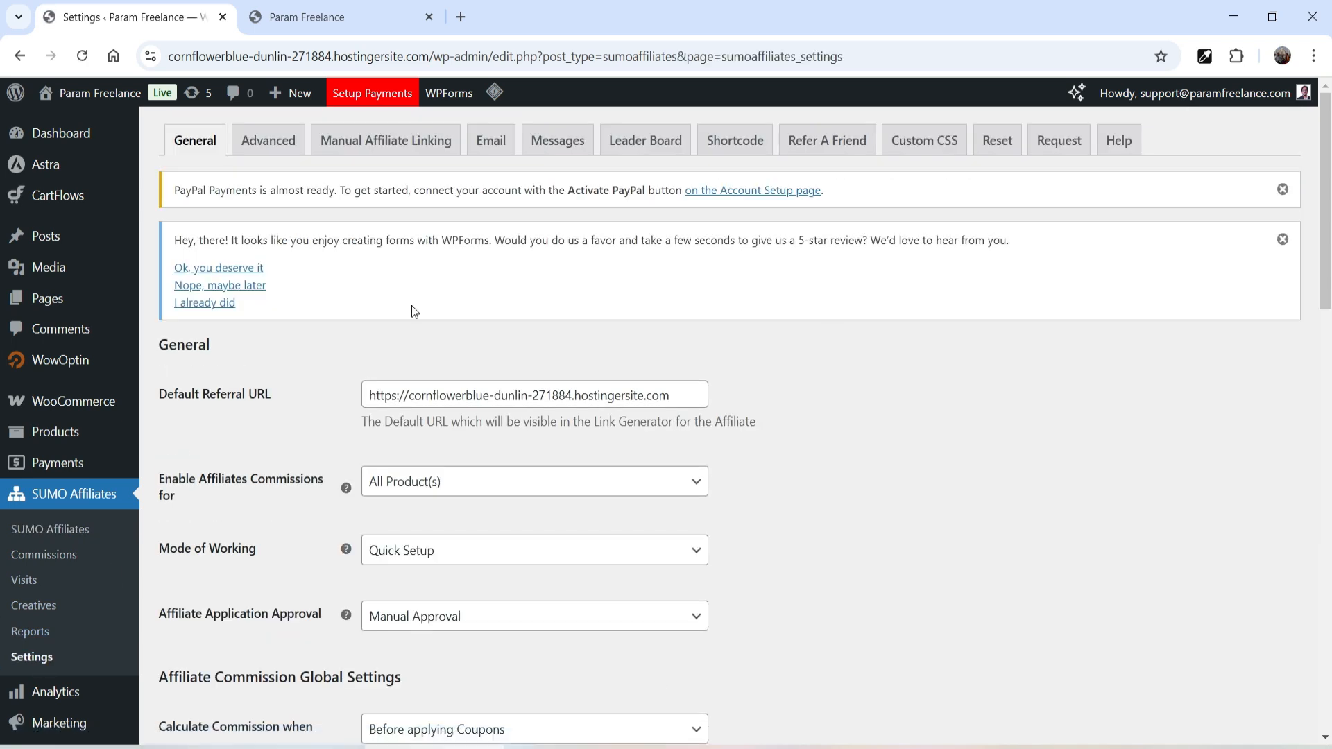
left_click_drag(675, 396, 370, 392)
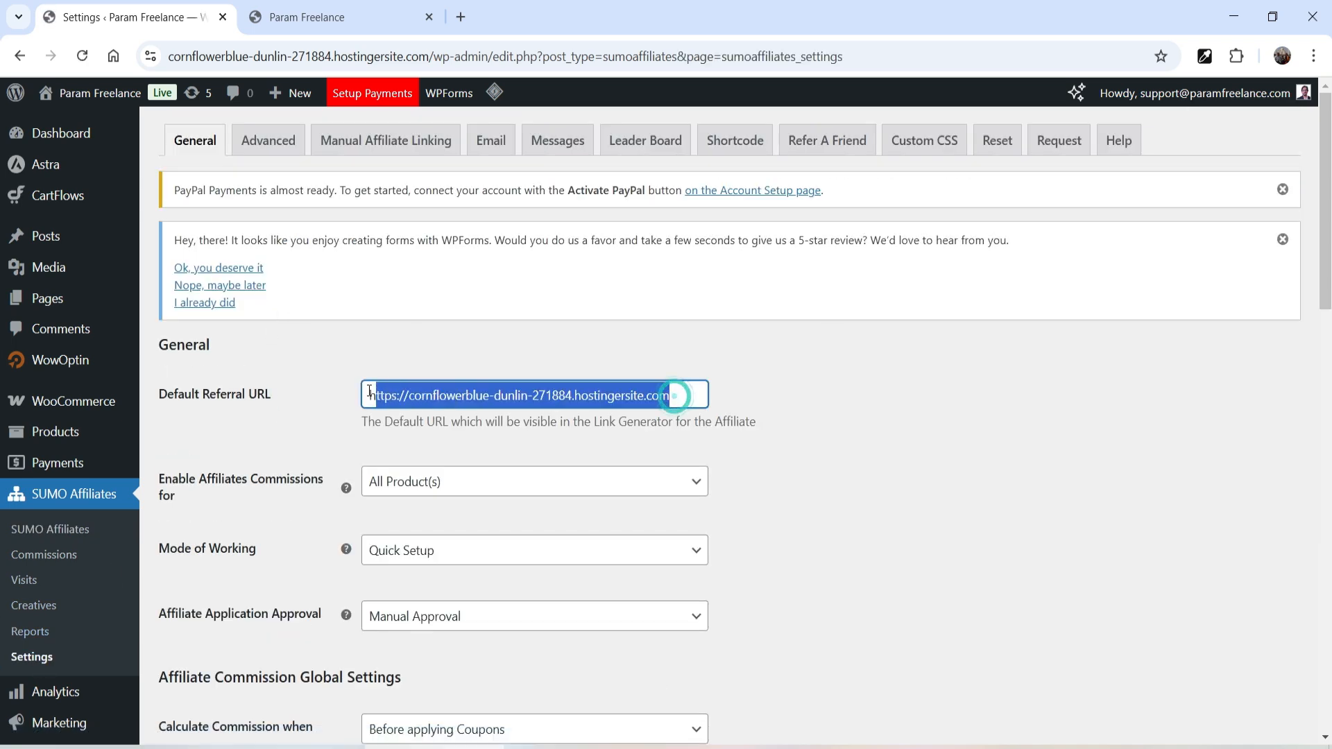
left_click(987, 504)
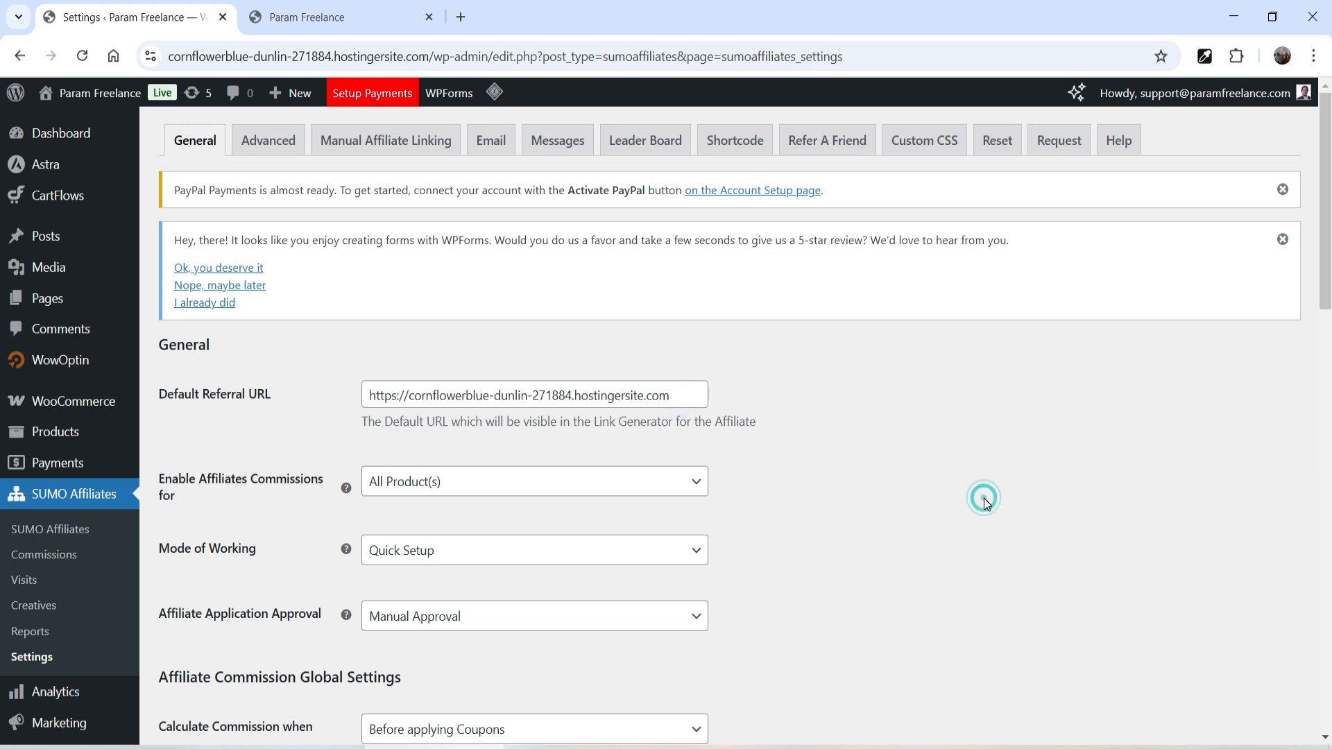
scroll(974, 472, "down", 1)
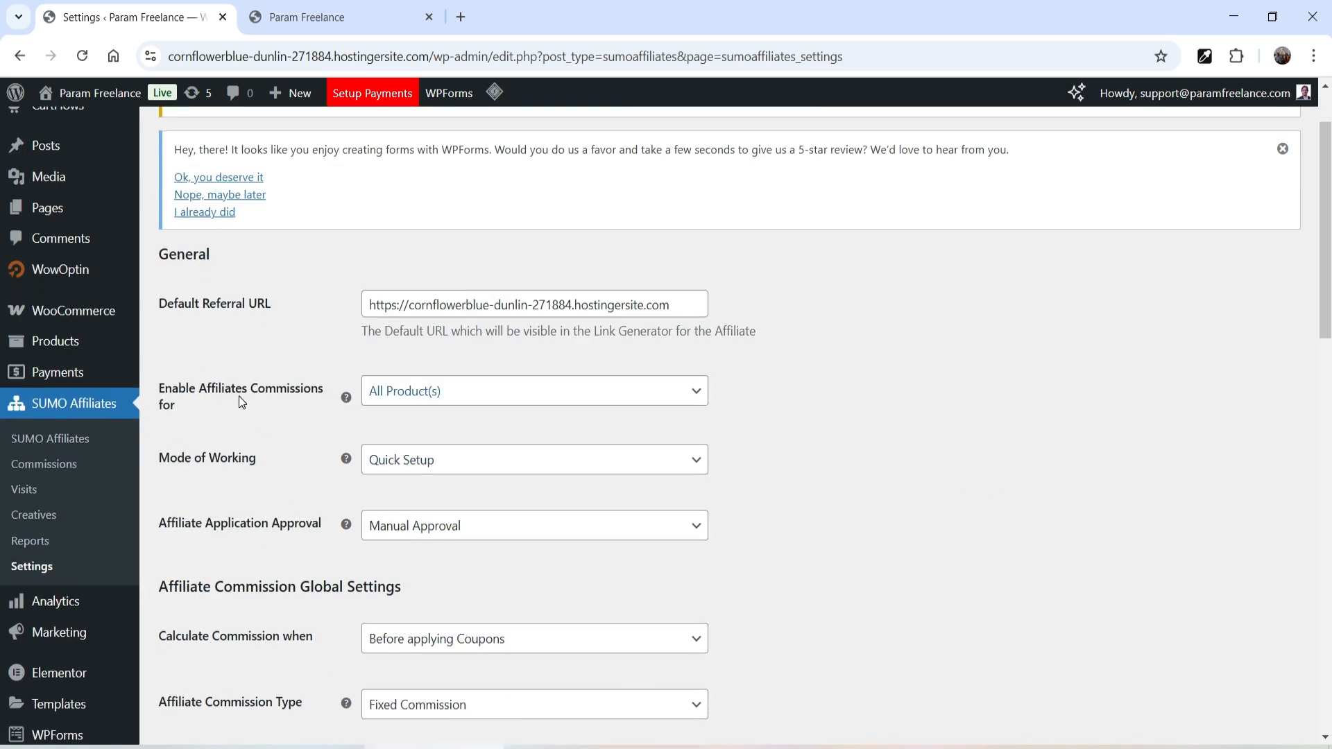
- Set 'Enable Affiliates Commissions for' to Selected Product(s)
left_click(505, 394)
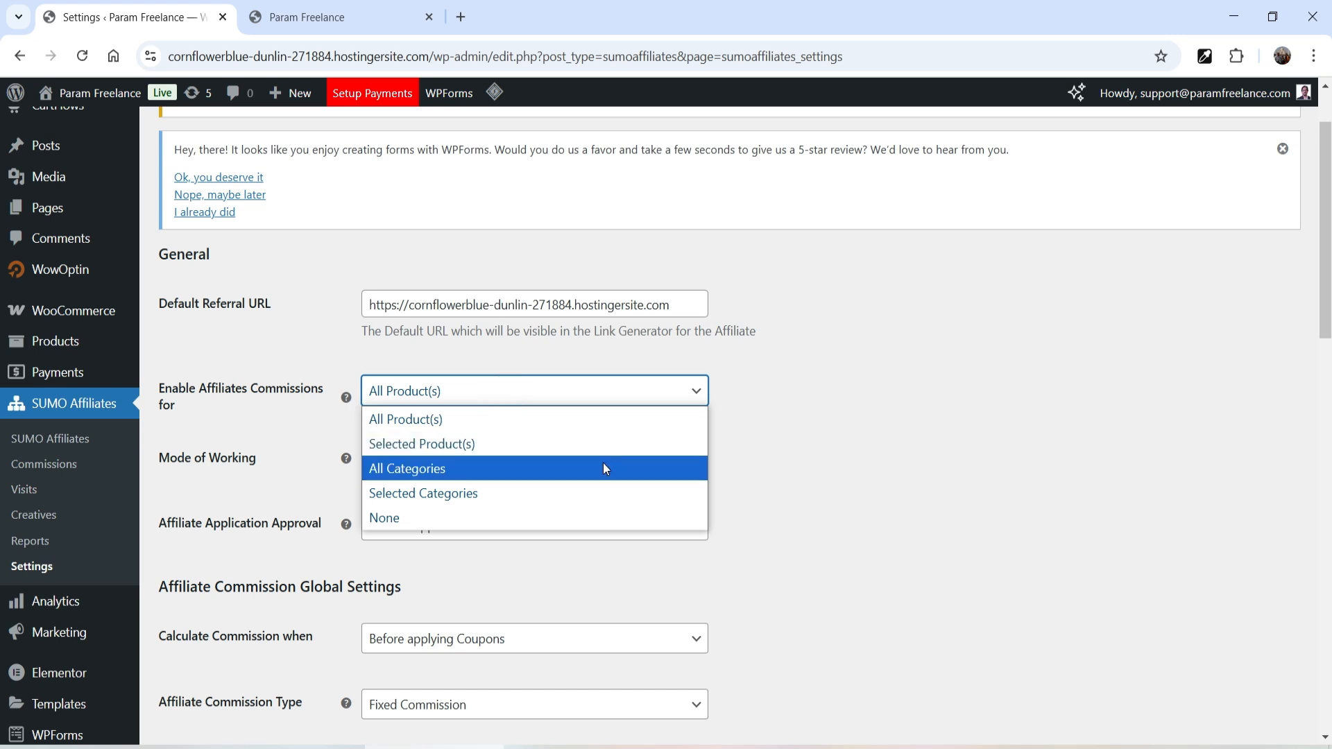
left_click(1086, 401)
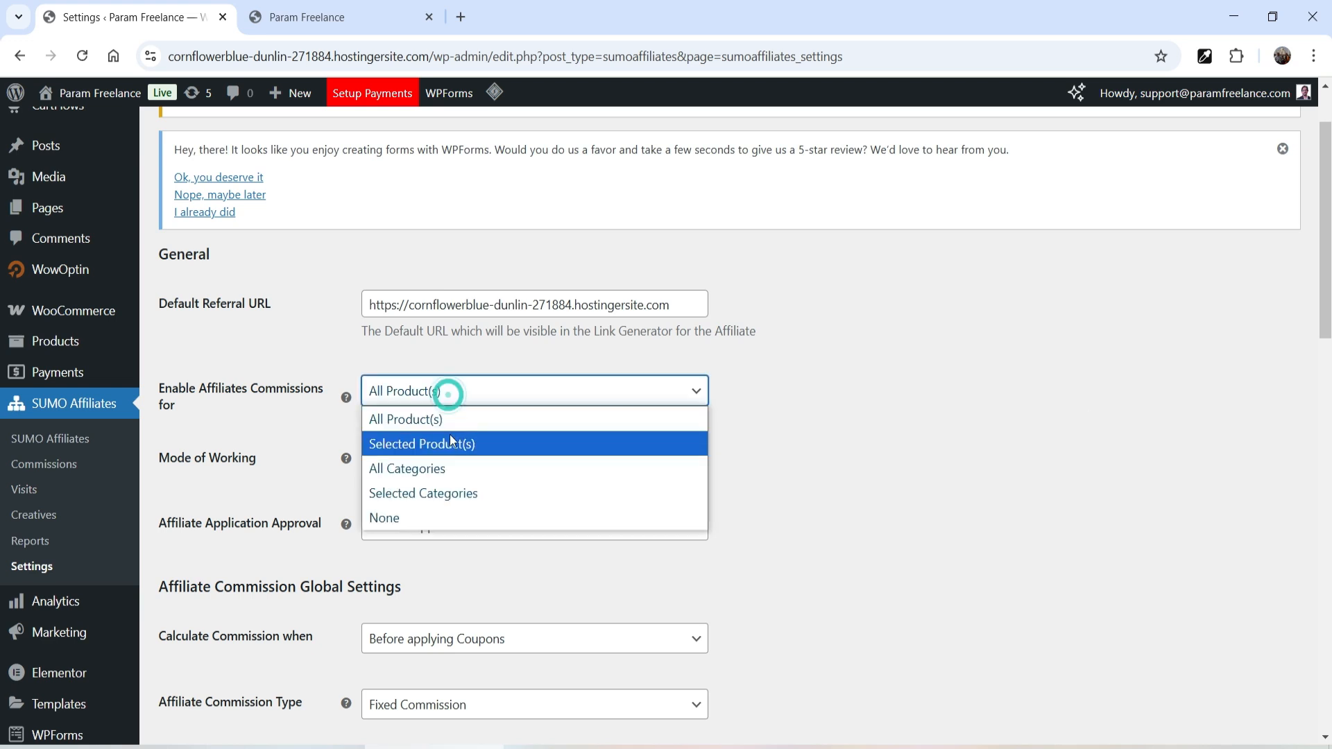
left_click(940, 418)
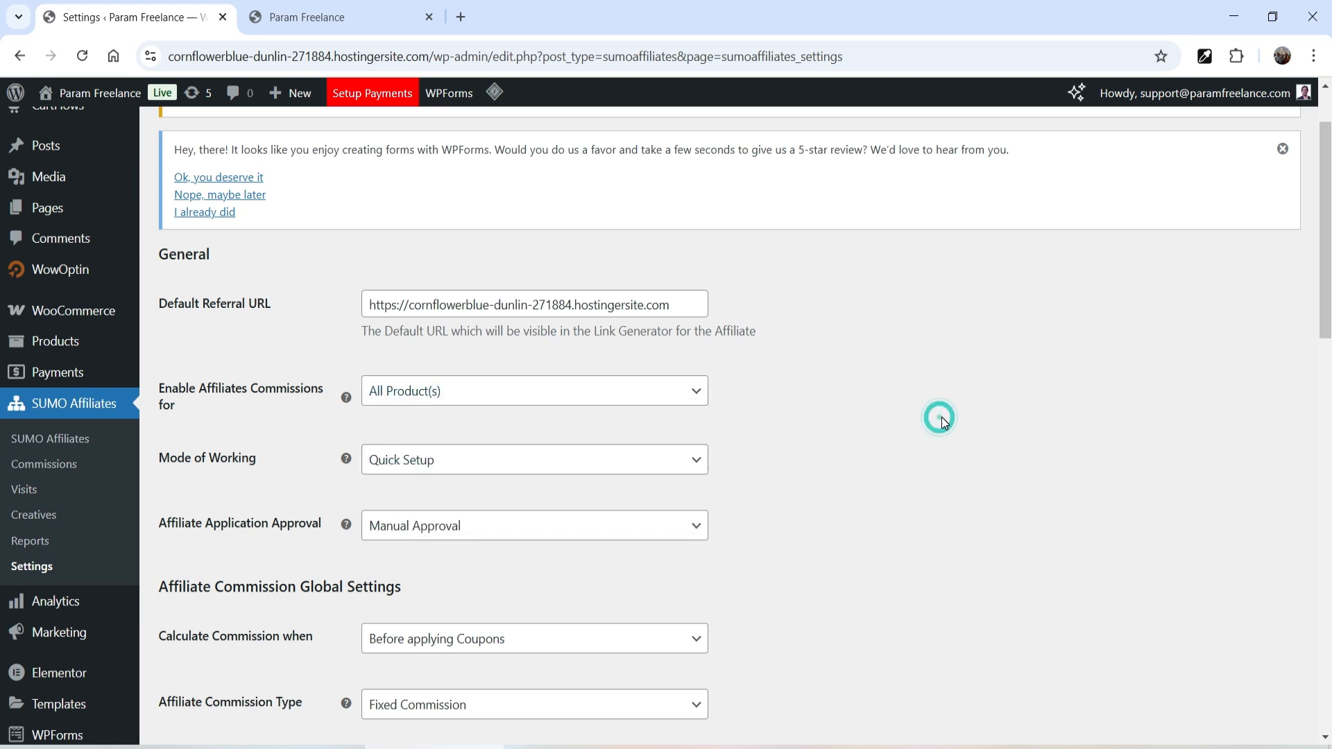
left_click(692, 392)
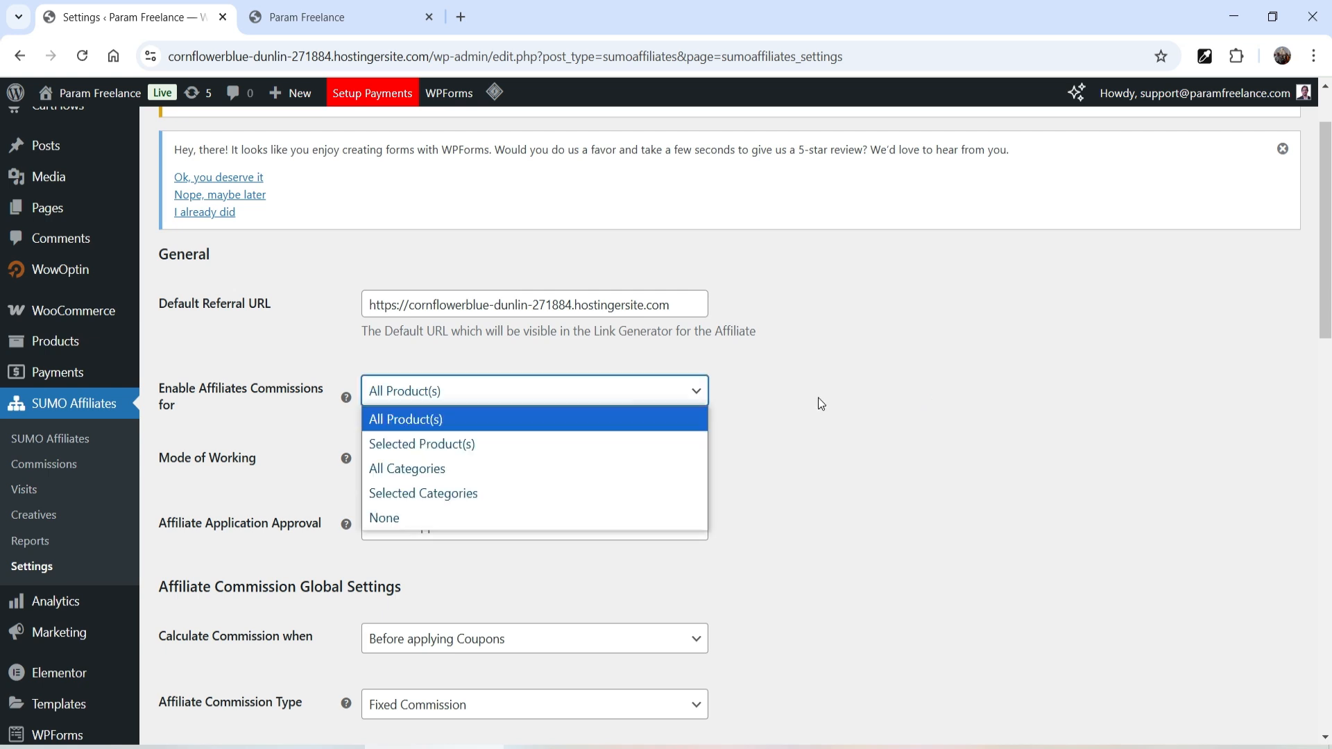
left_click(460, 449)
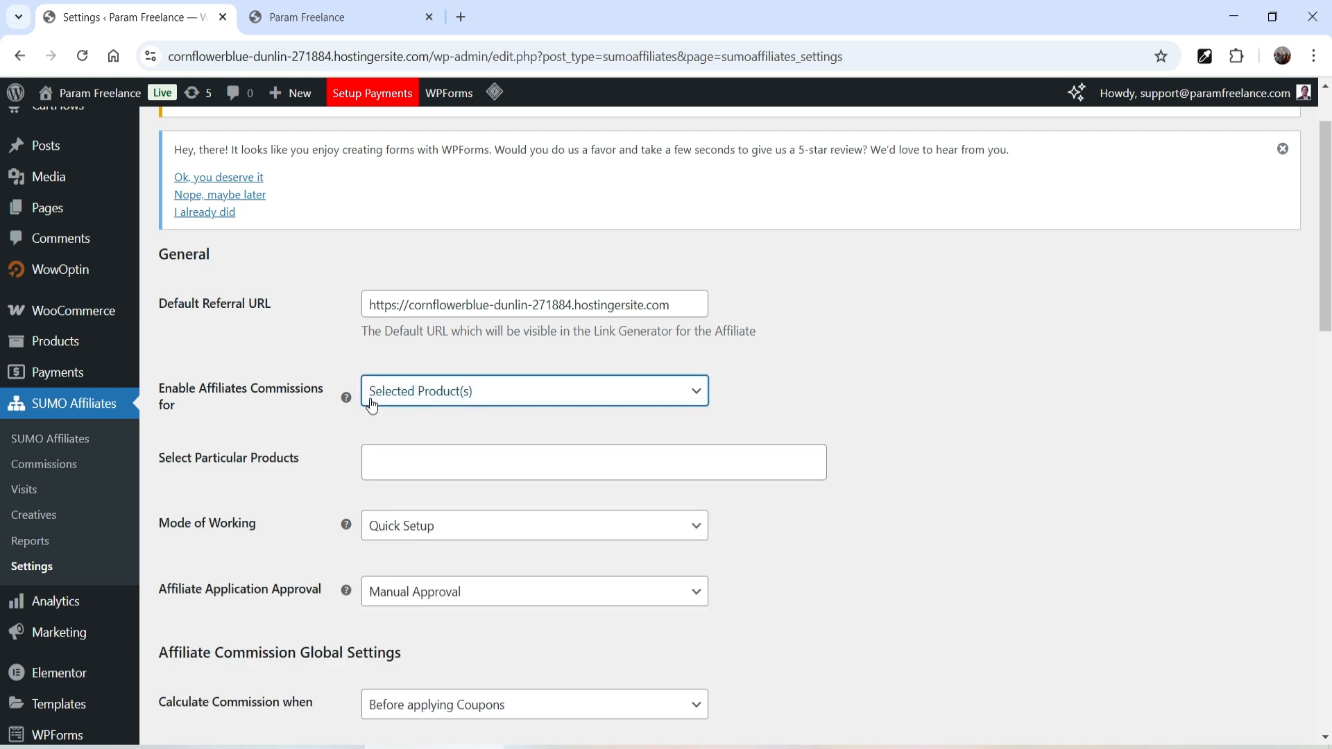
- Switch 'Enable Affiliates Commissions for' back to All Product(s)
left_click(447, 459)
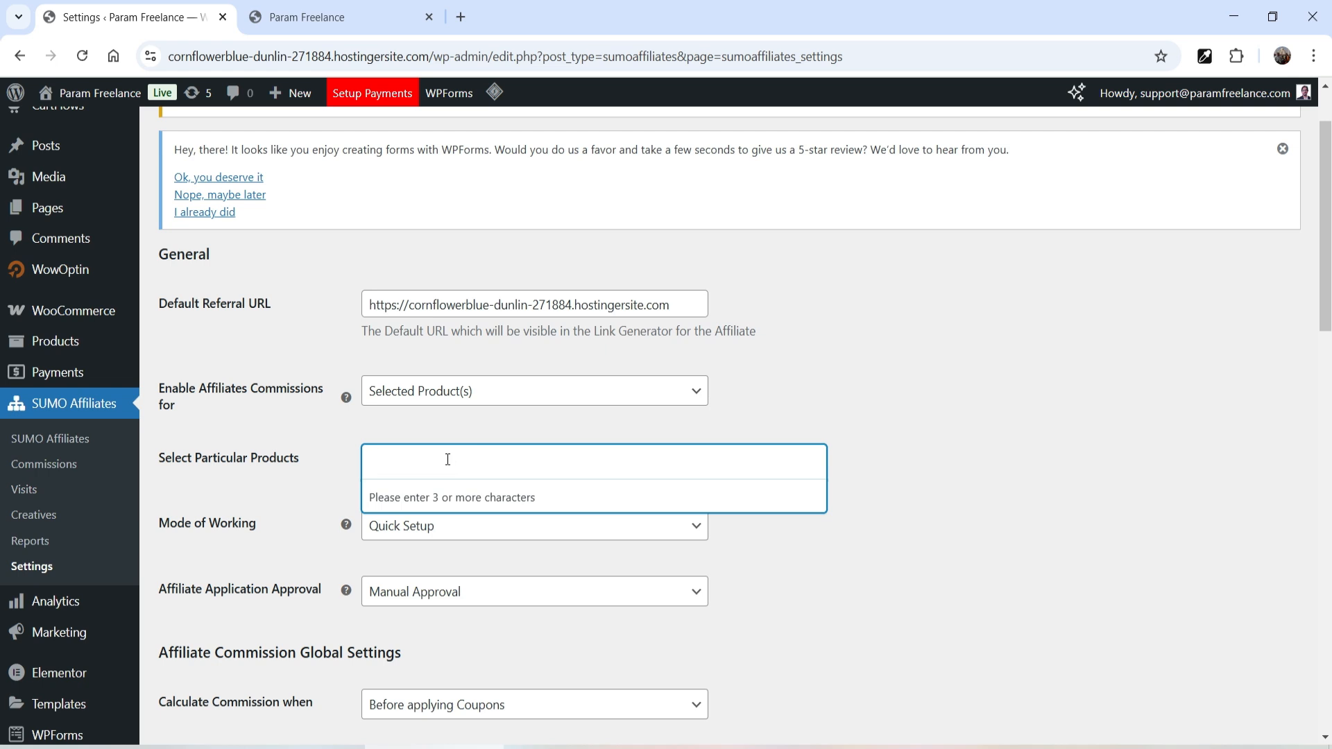
left_click(551, 397)
left_click(487, 421)
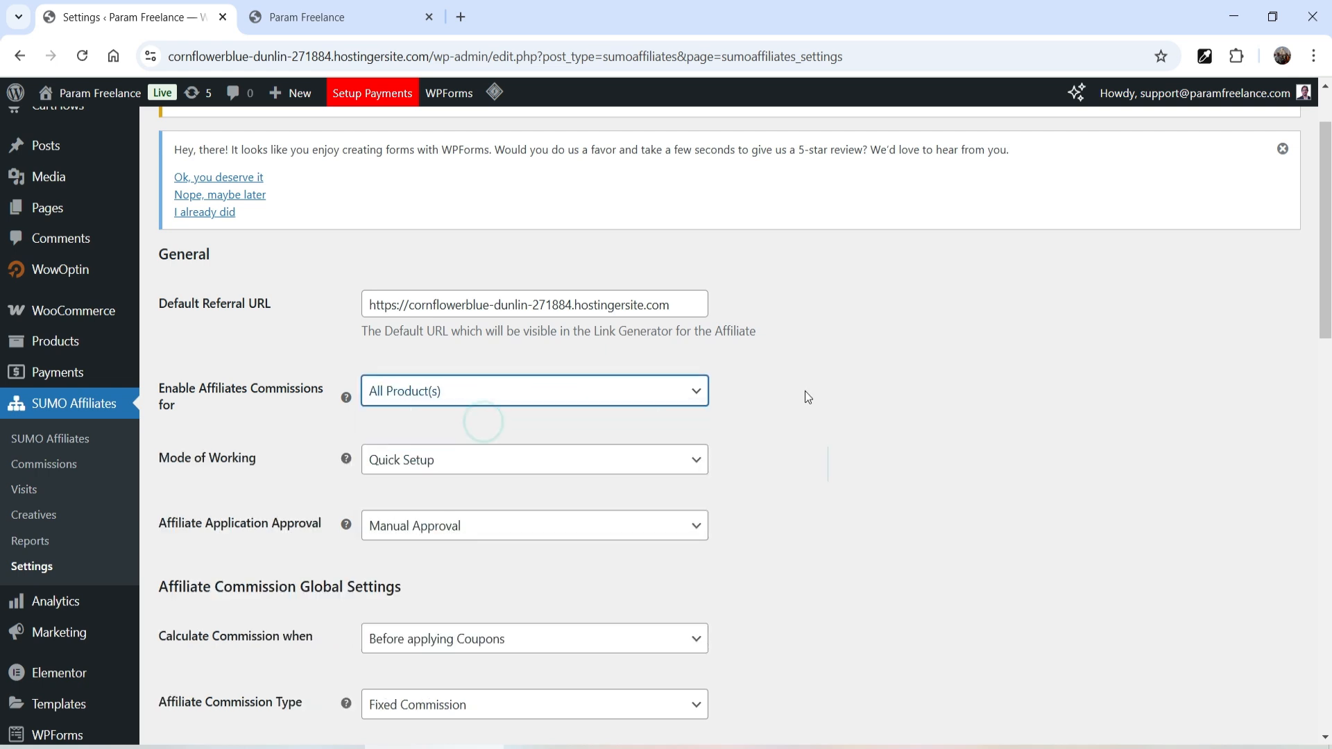
scroll(884, 373, "down", 4)
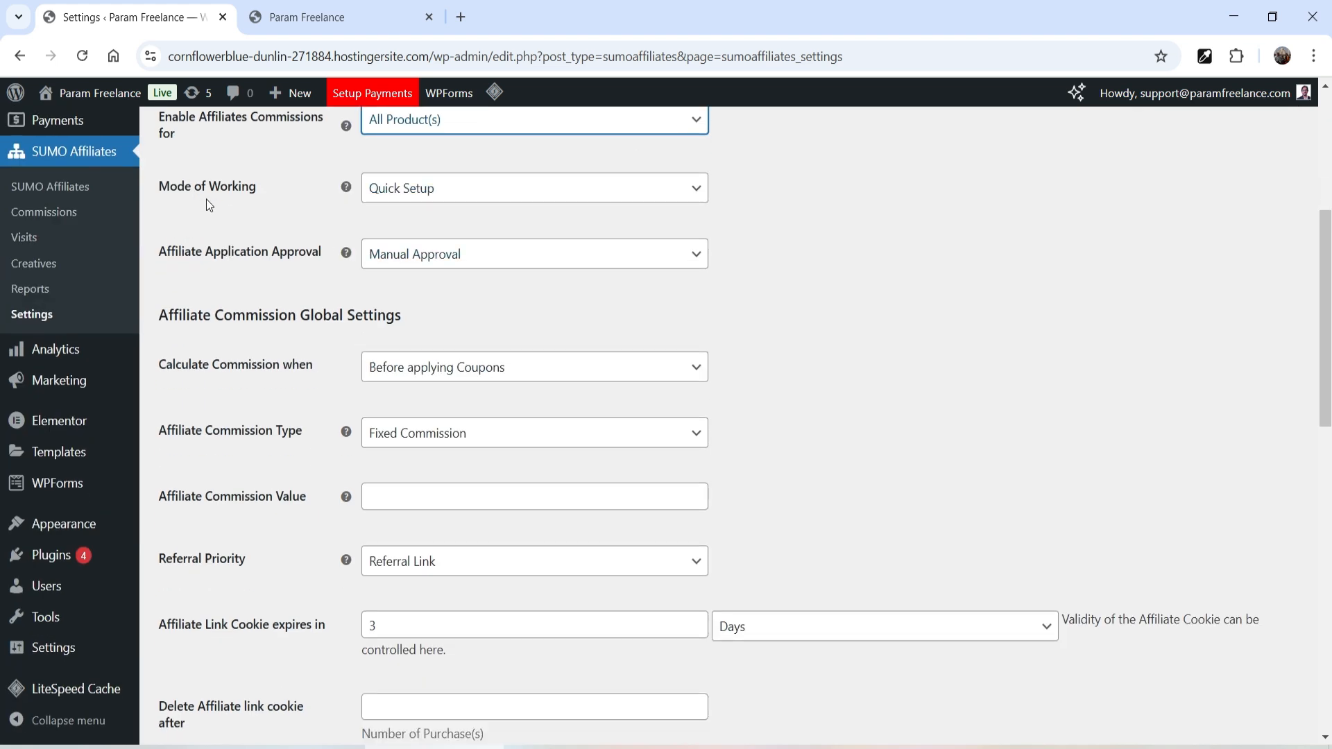
- Keep Quick Setup mode and set Affiliate Application Approval to Automatic Approval
left_click(430, 194)
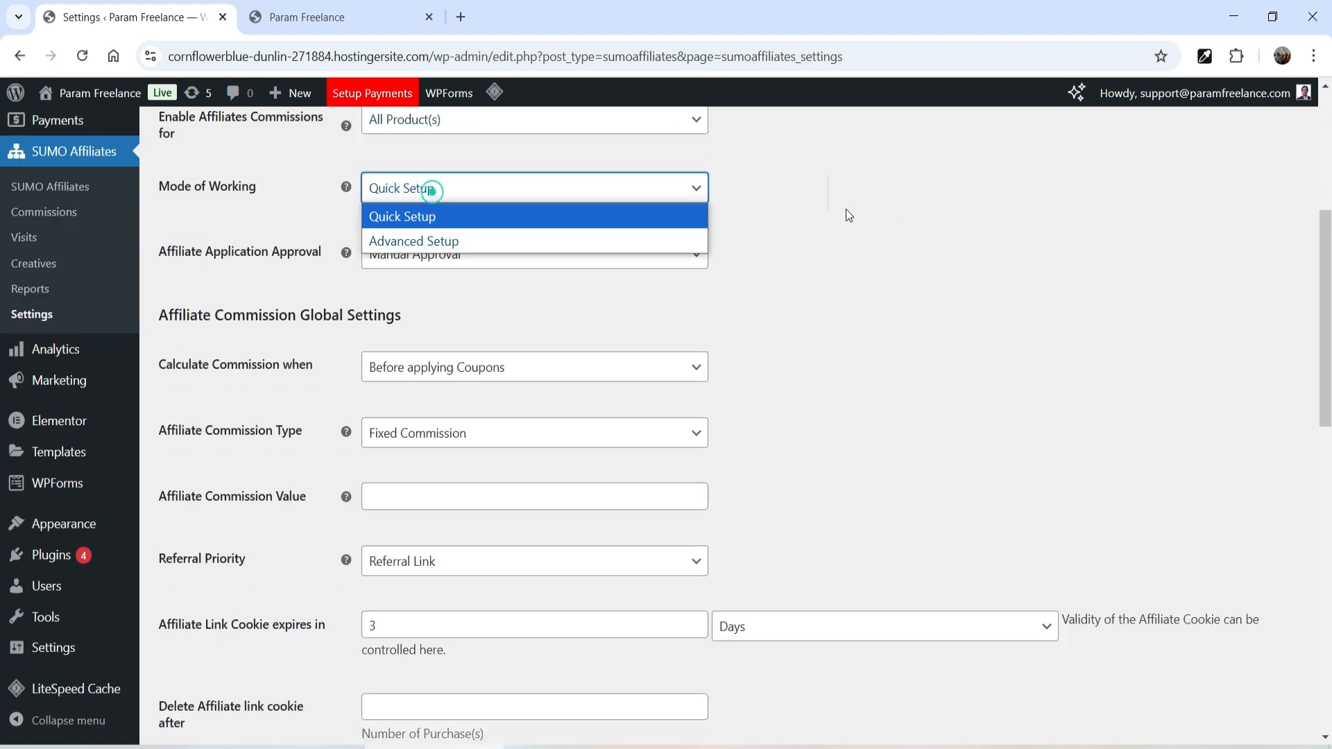
left_click(910, 226)
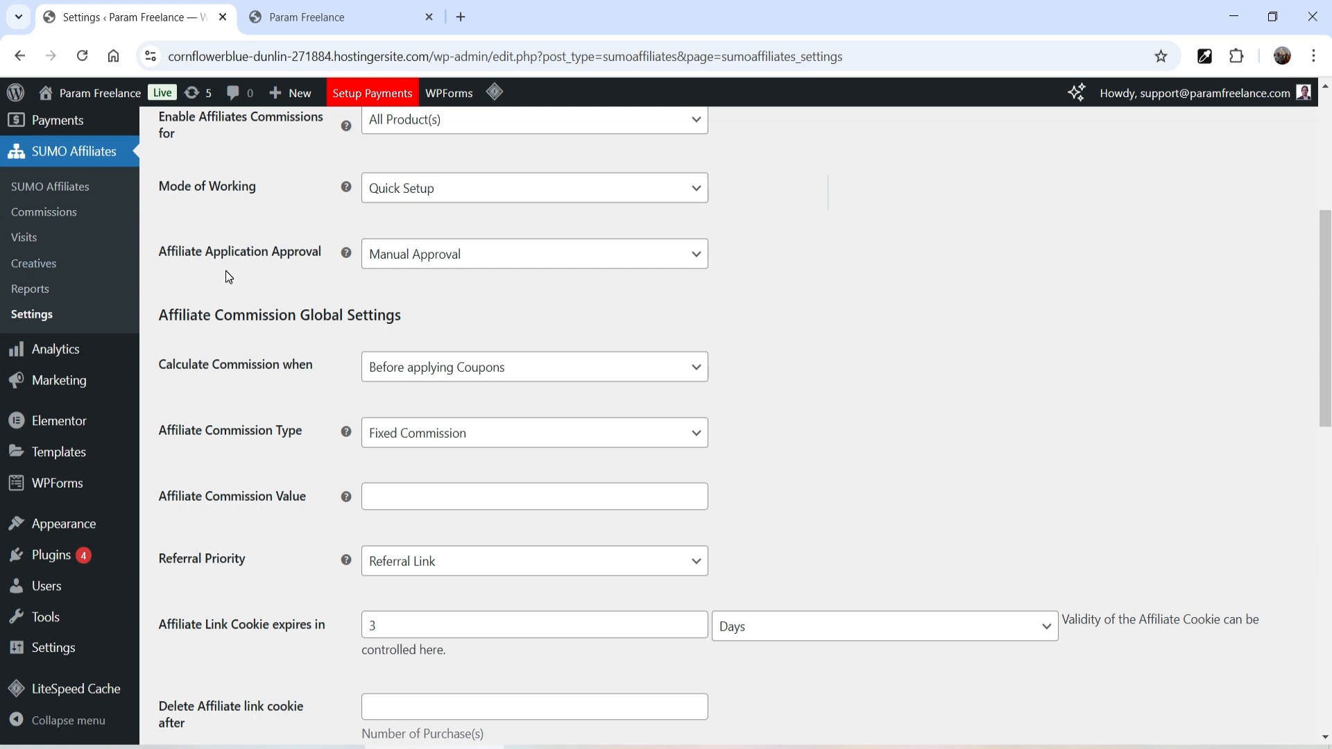
left_click(433, 258)
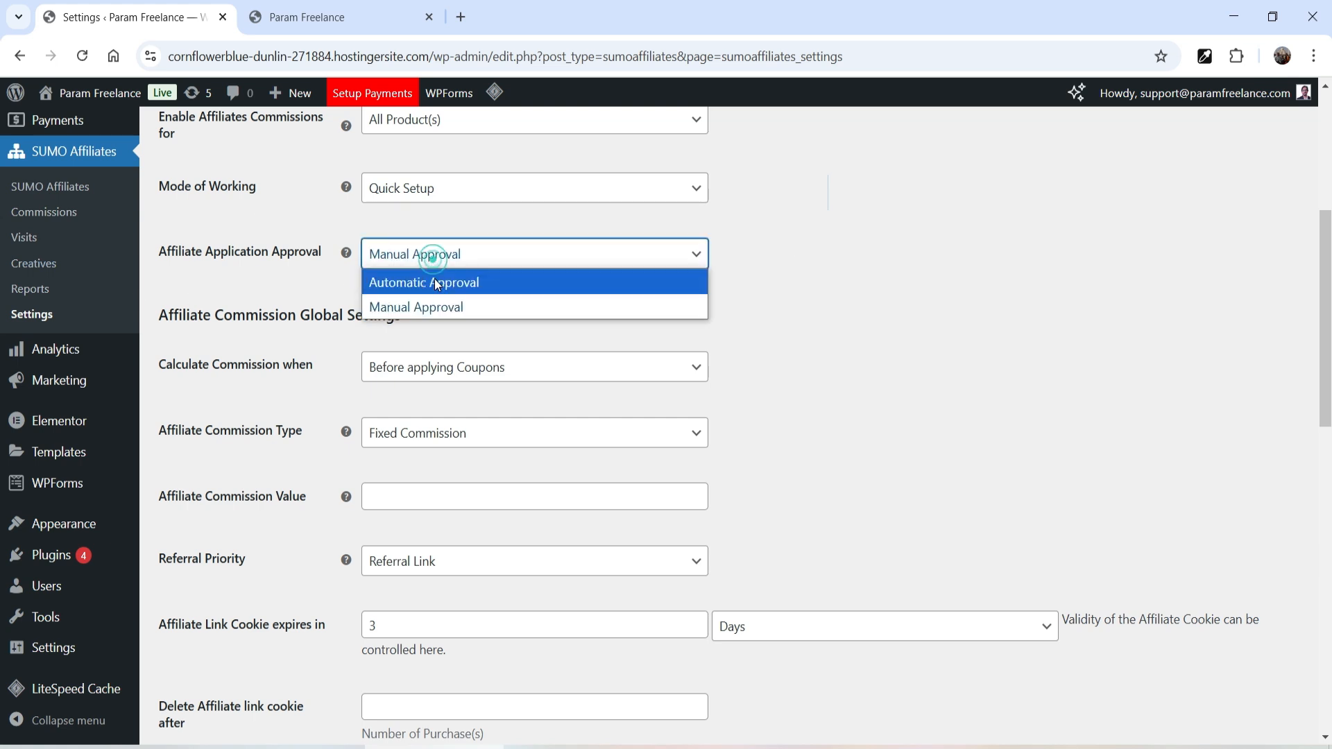
left_click(435, 282)
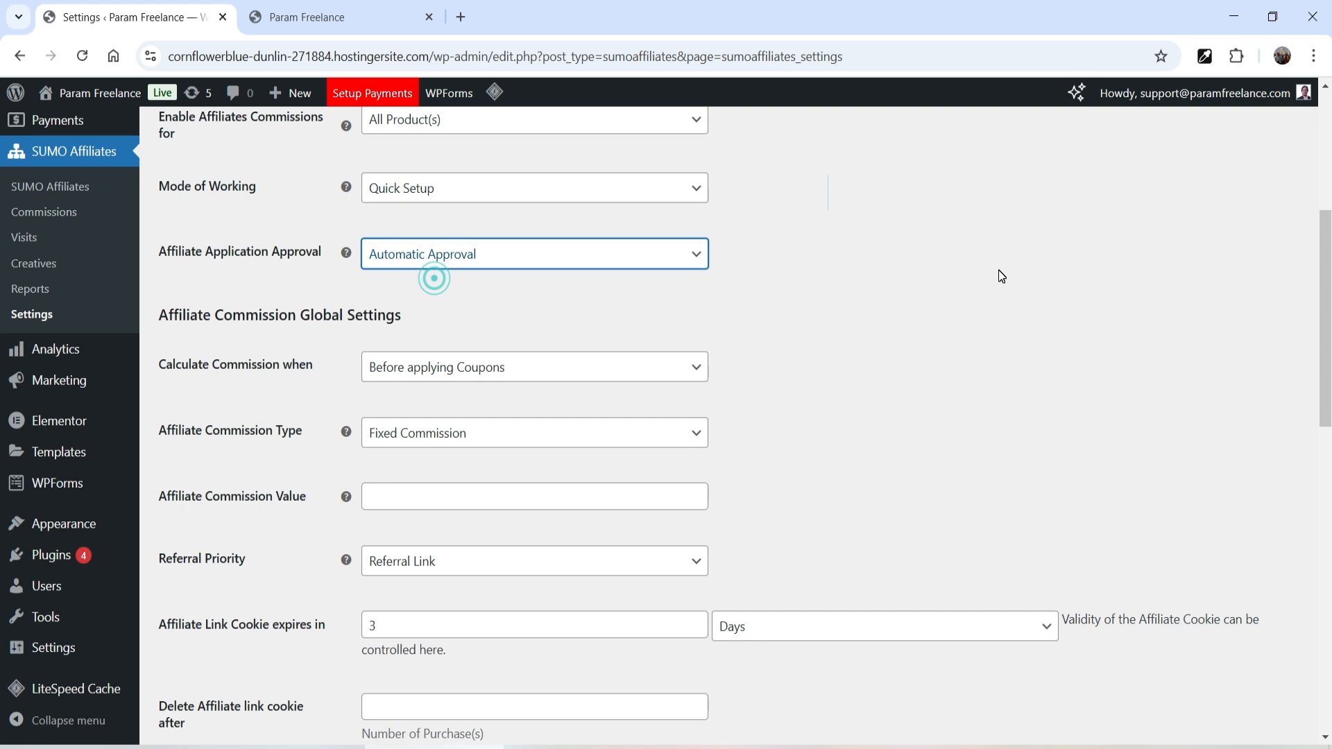
left_click(651, 258)
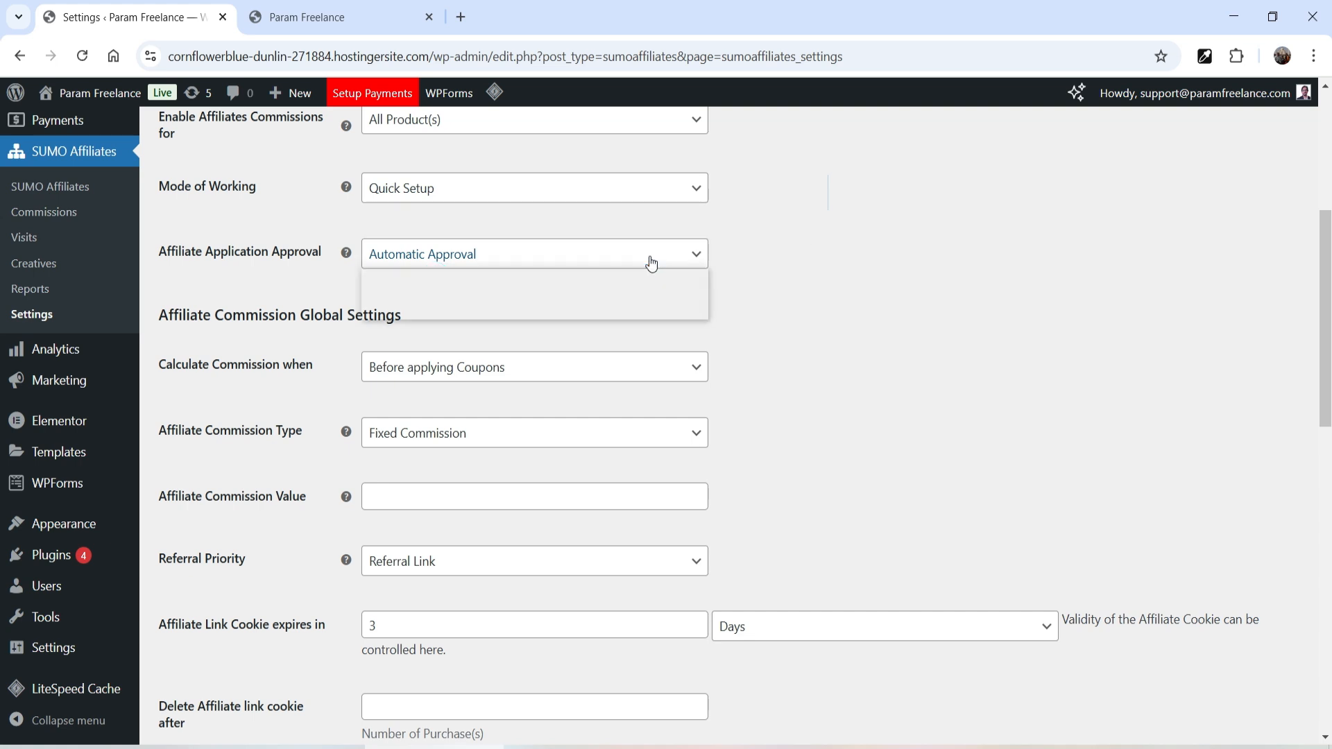
left_click(587, 310)
left_click(953, 351)
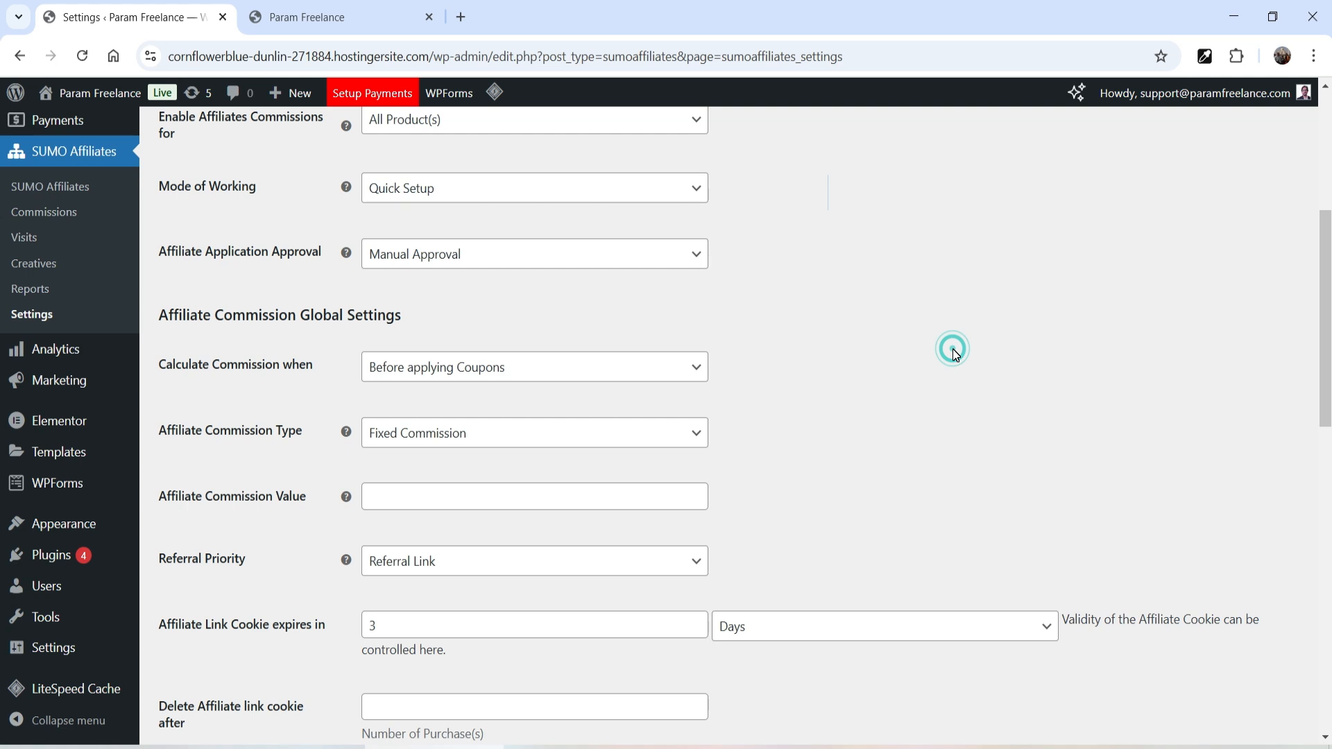
left_click(555, 262)
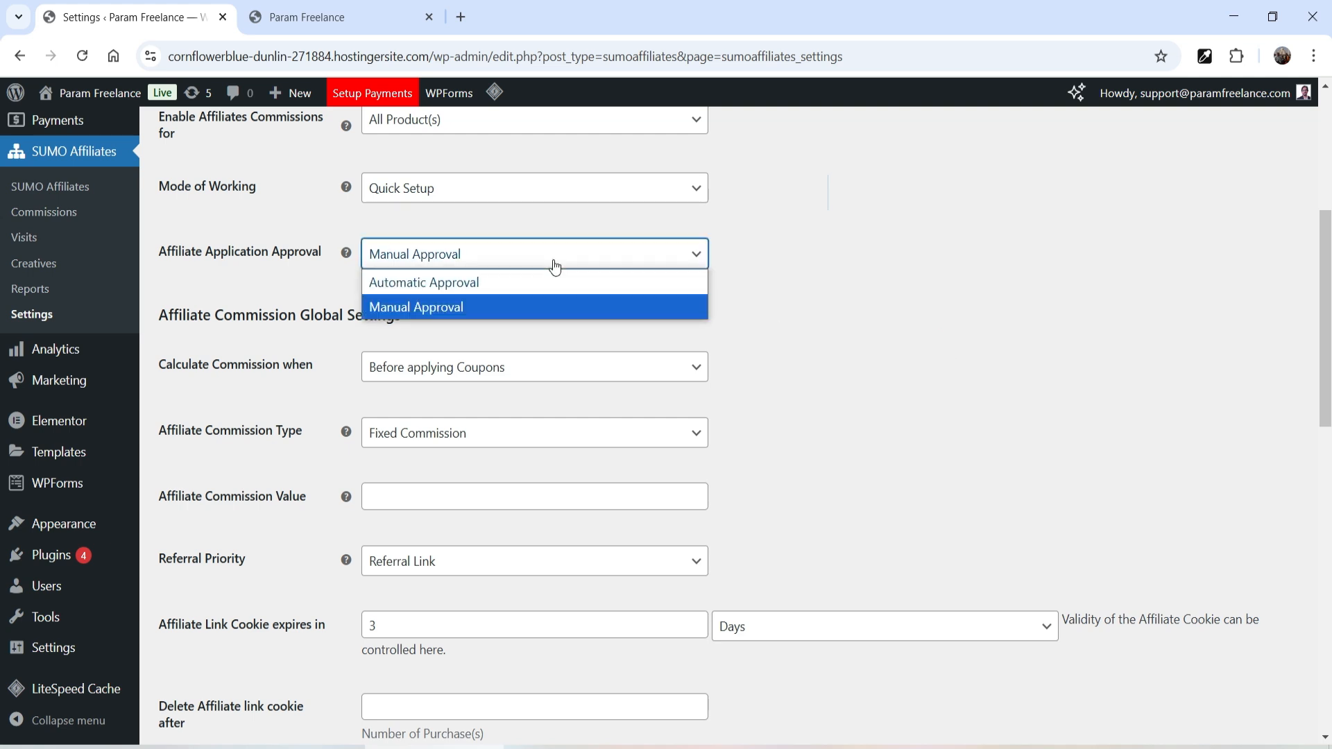
left_click(548, 284)
scroll(868, 323, "down", 1)
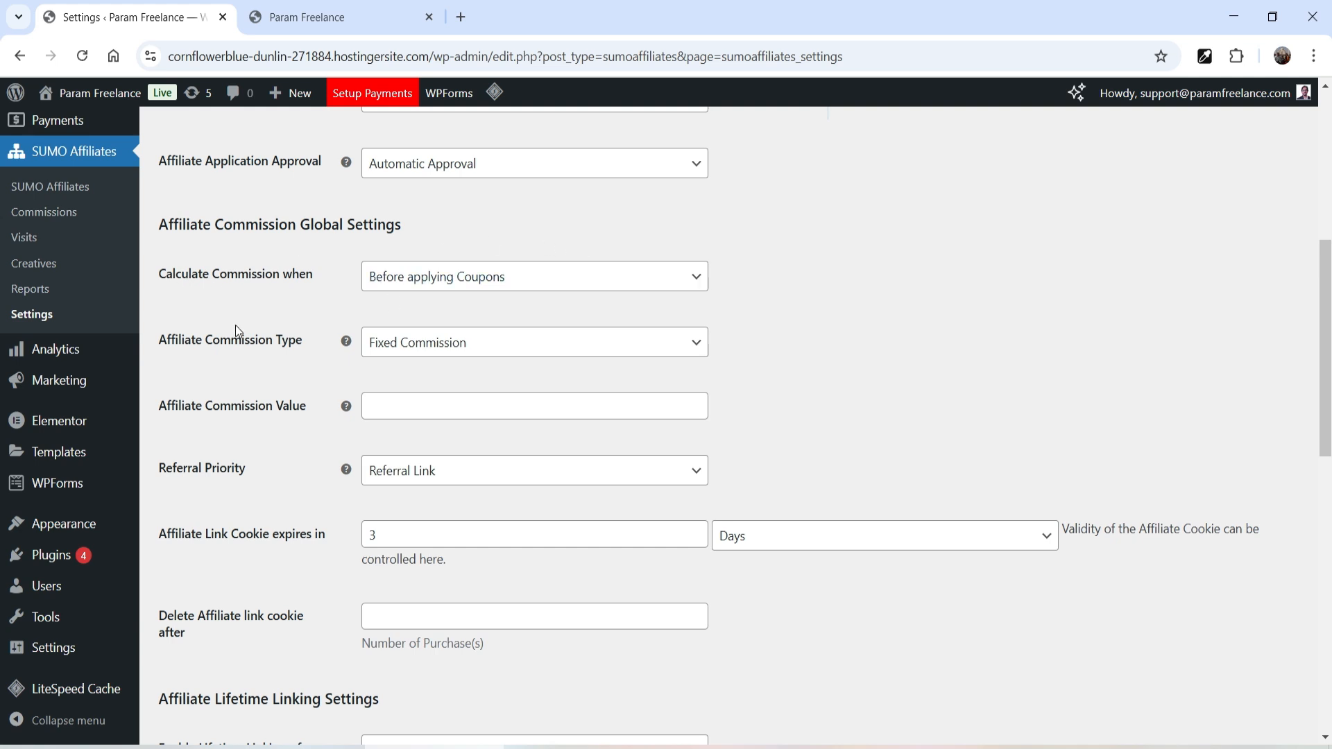
- Calculate commission after applying coupons as a 10% Percentage of Product Price
left_click(506, 291)
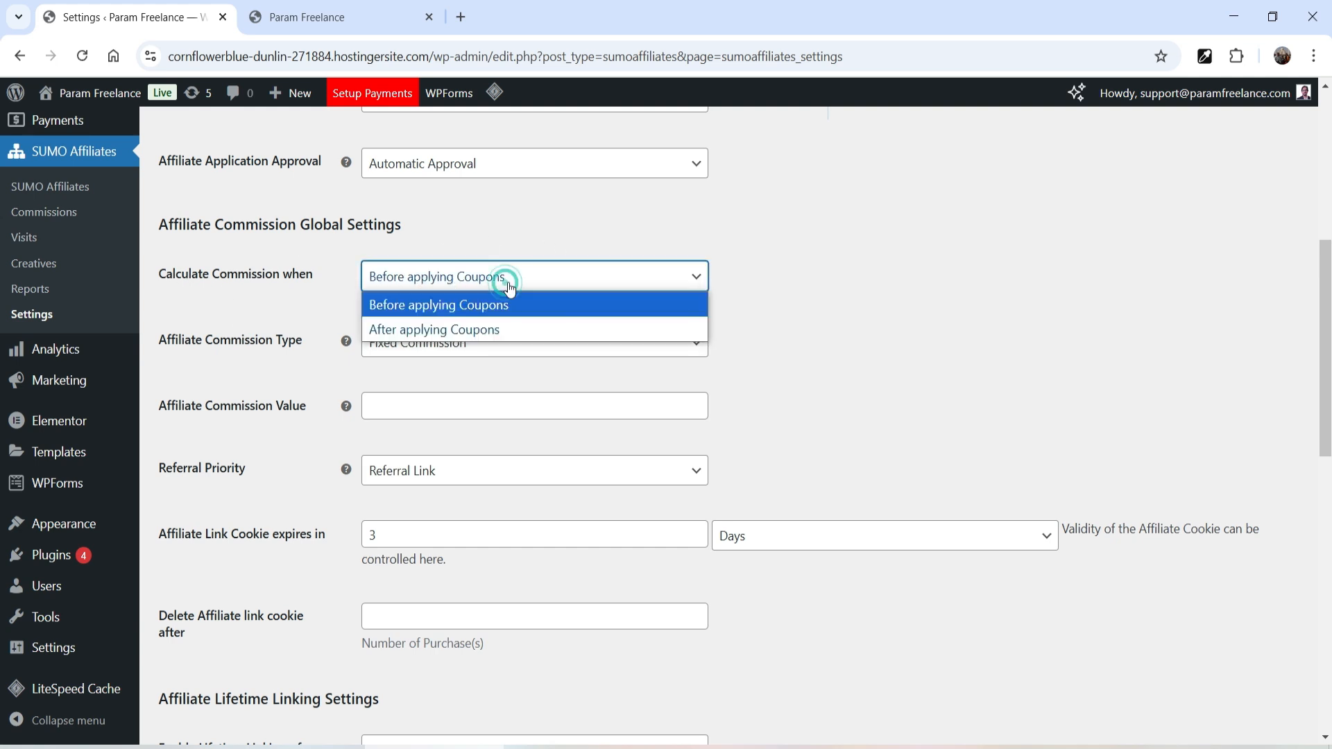
left_click(508, 329)
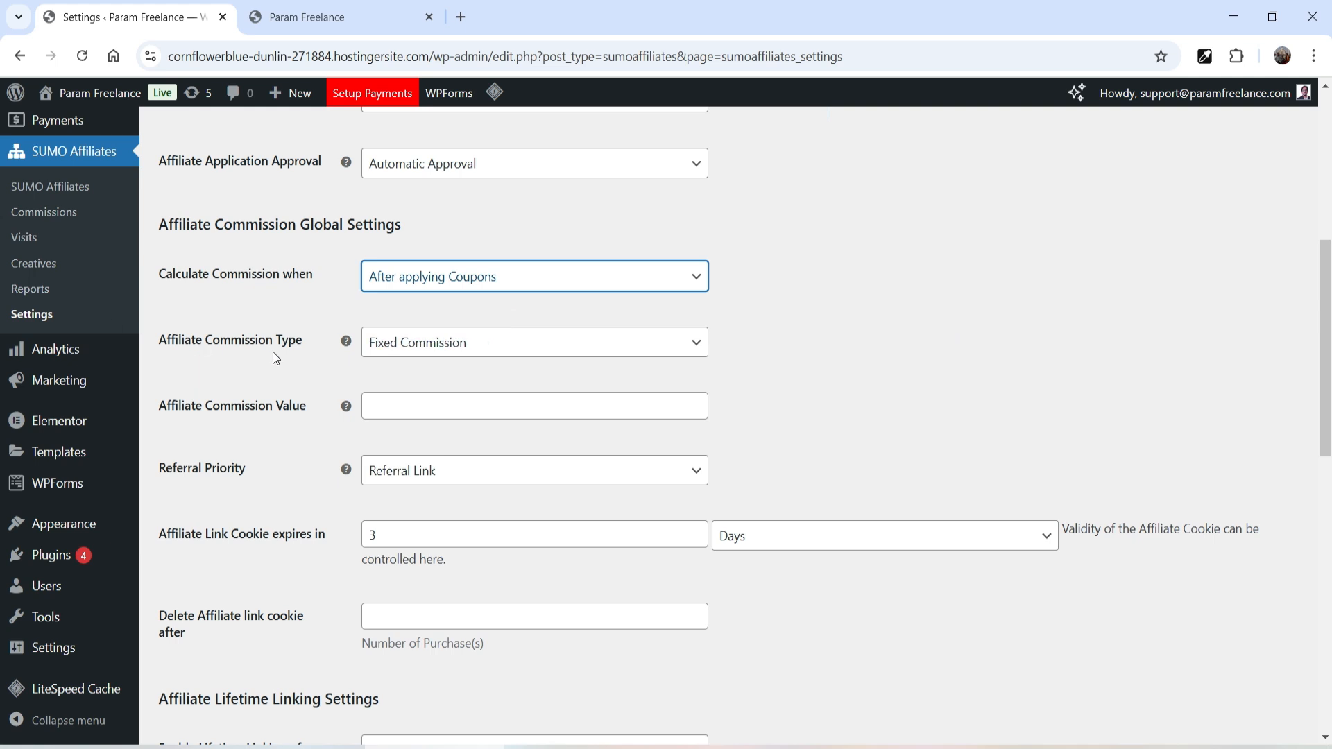
left_click(521, 356)
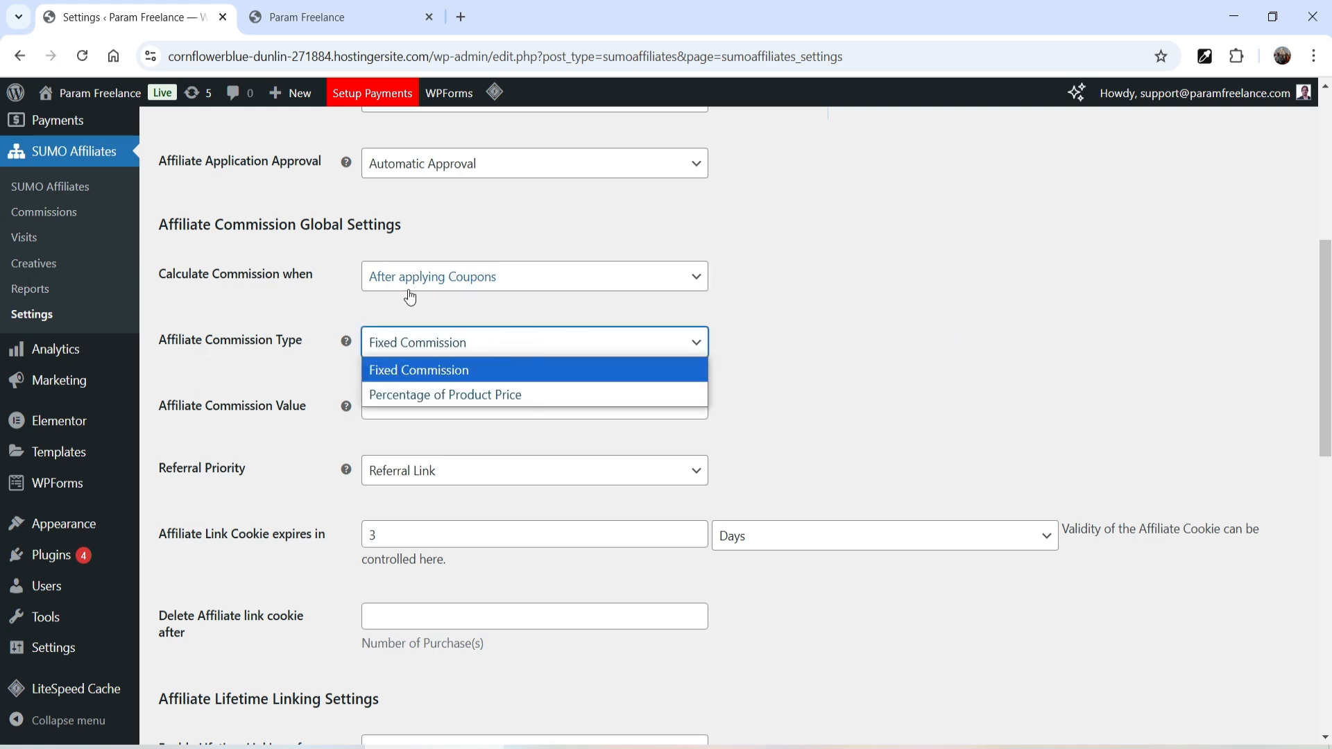
left_click(575, 394)
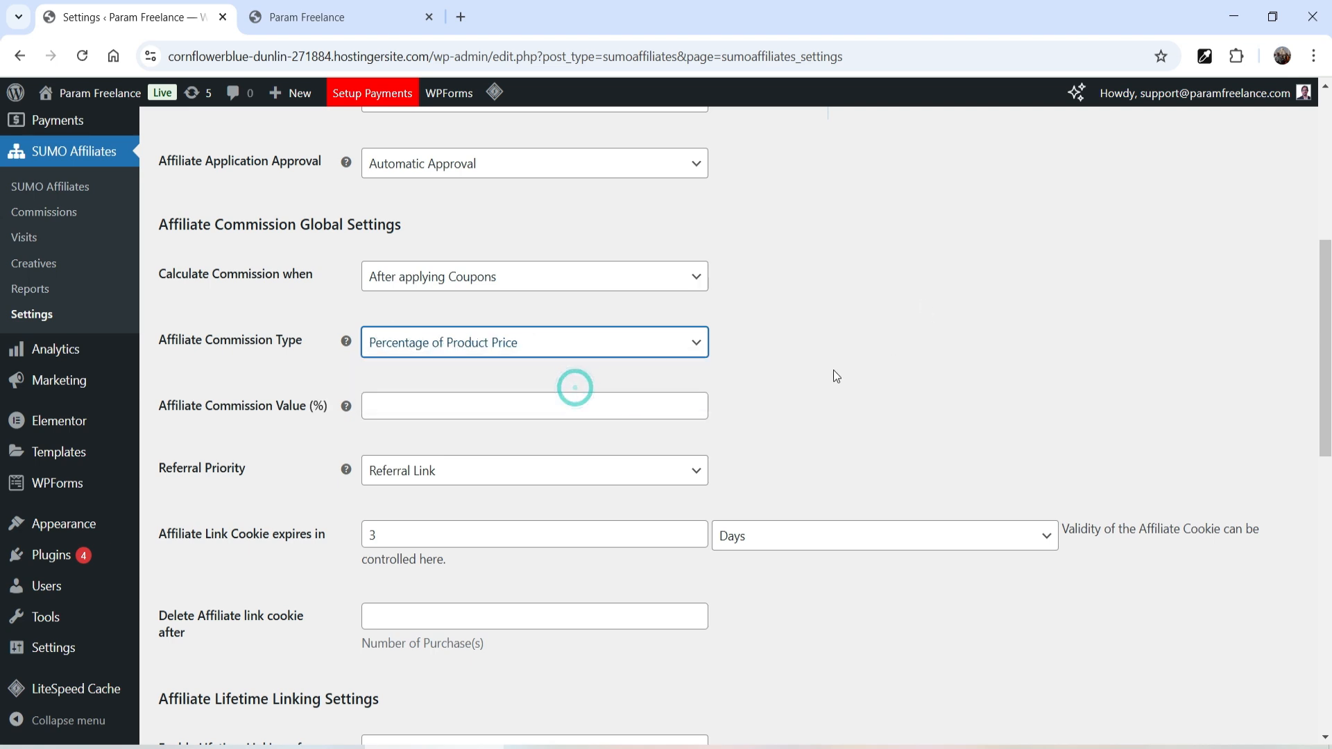
left_click(508, 401)
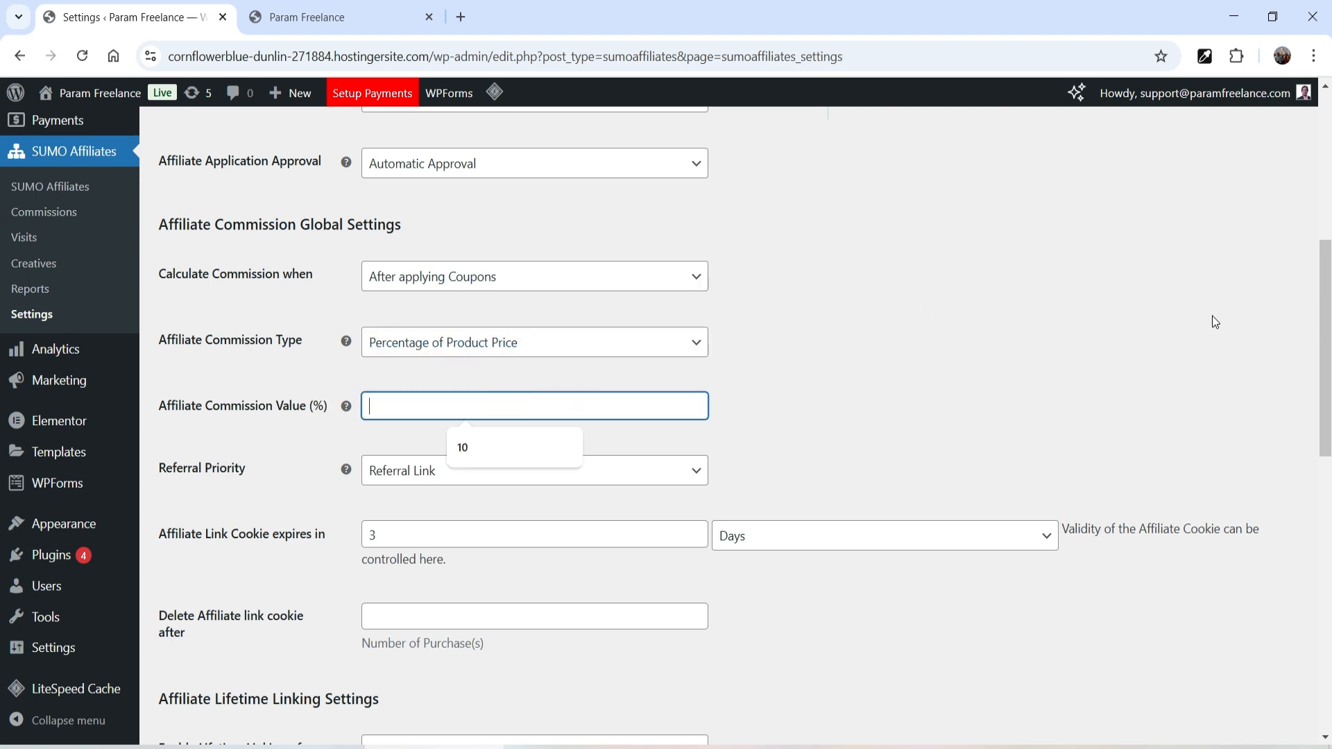
left_click(510, 453)
scroll(938, 347, "down", 3)
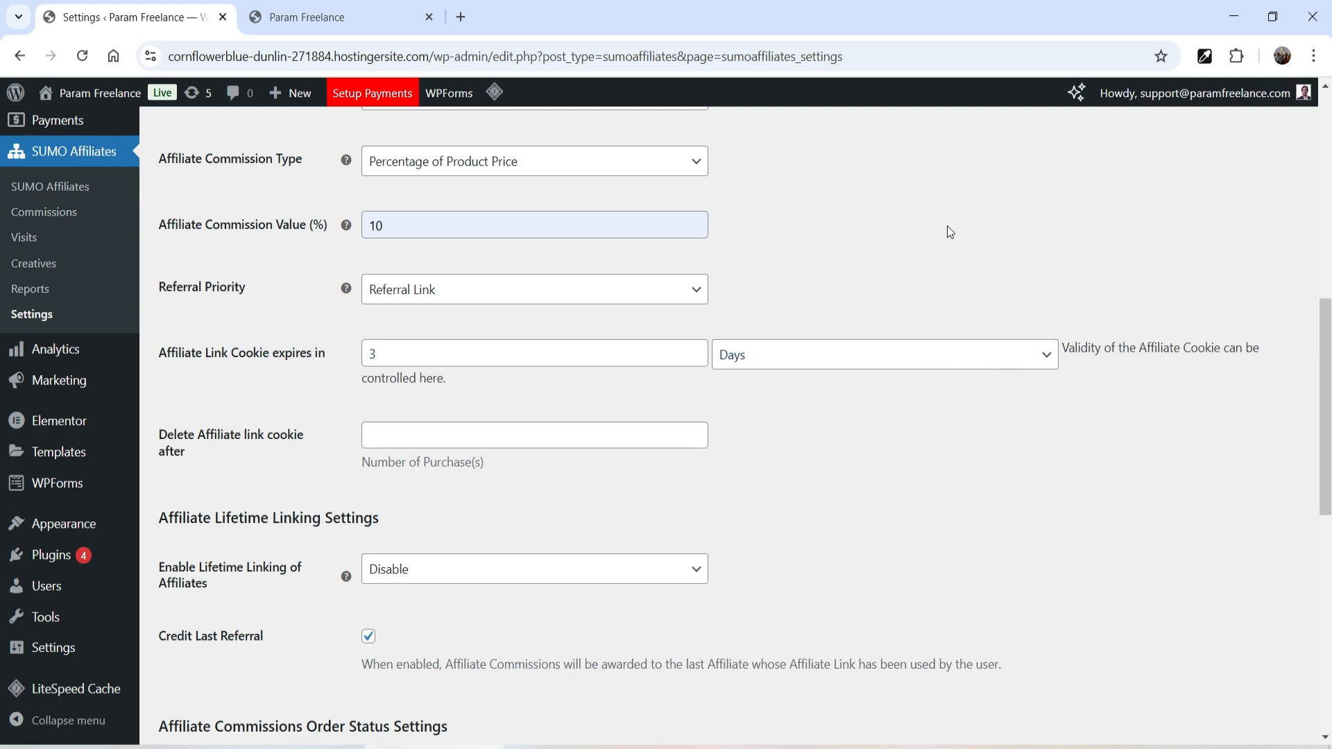
left_click(428, 295)
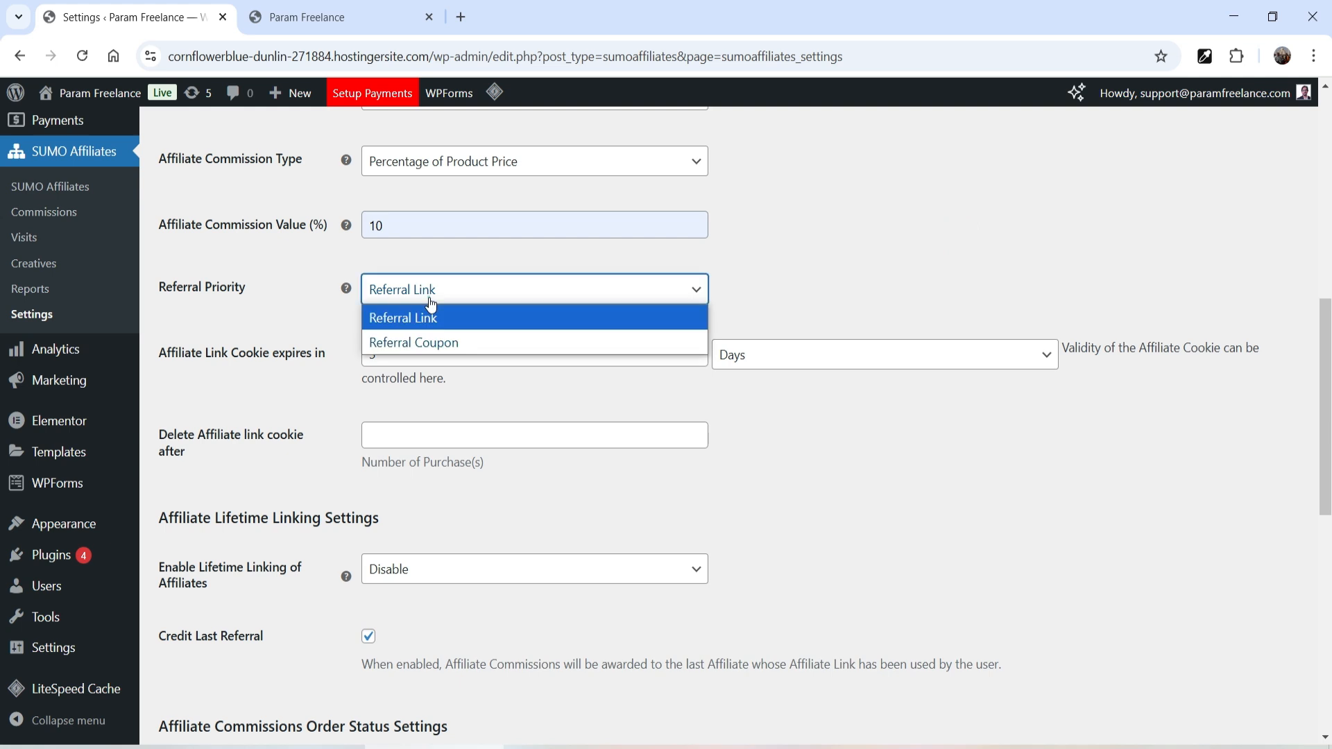
left_click(504, 326)
scroll(910, 429, "down", 1)
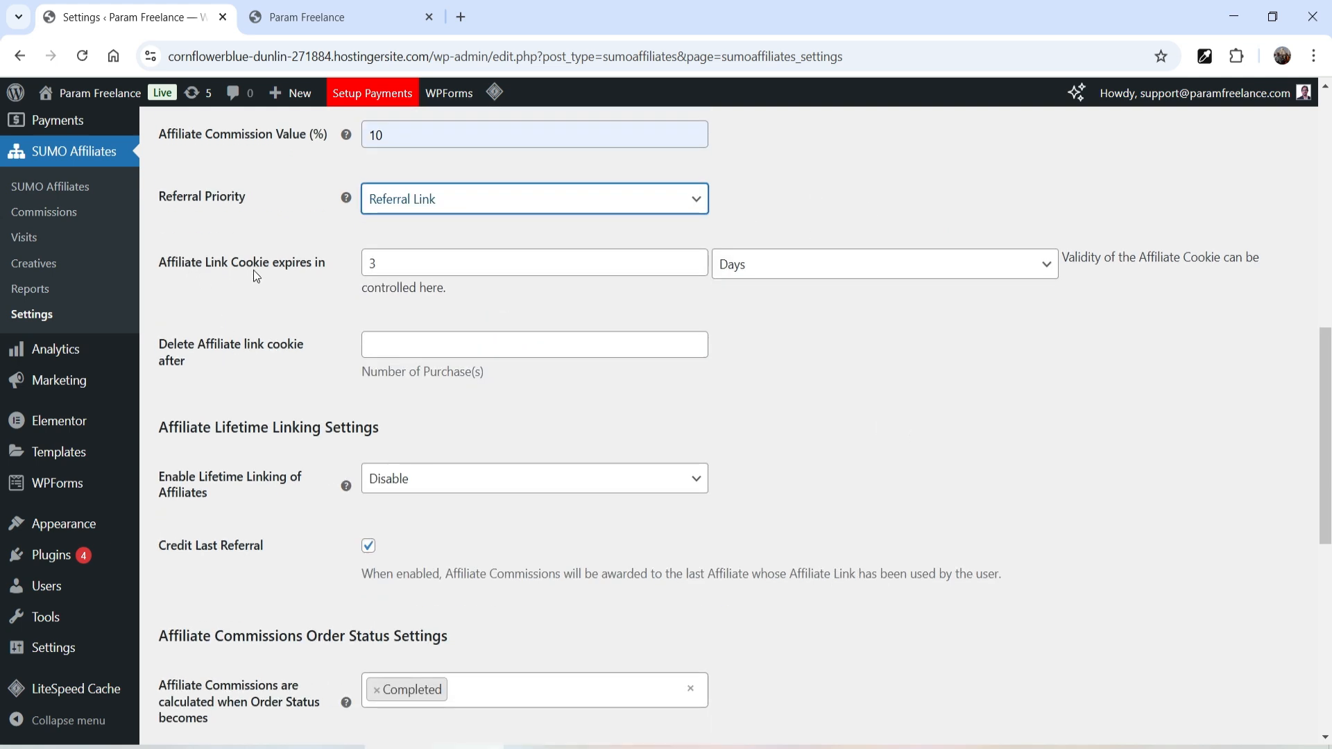
left_click(405, 261)
type("0")
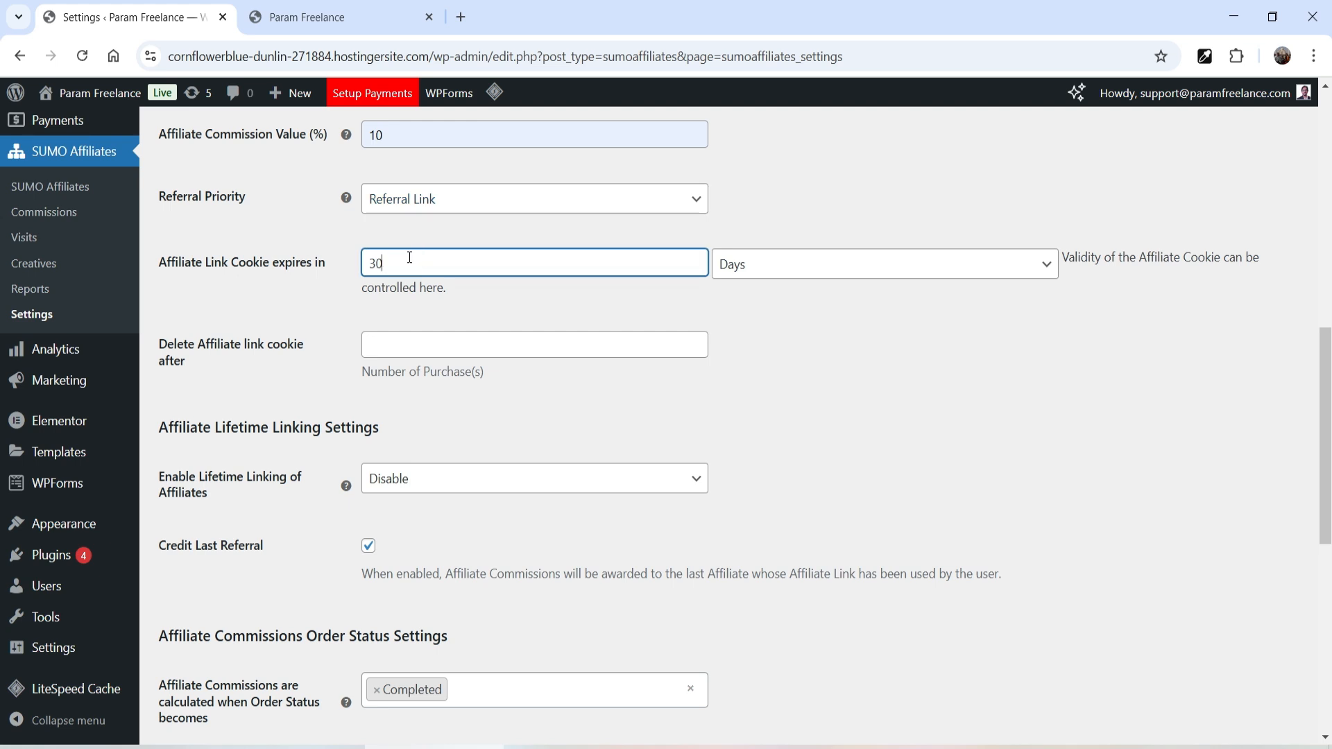
left_click(925, 421)
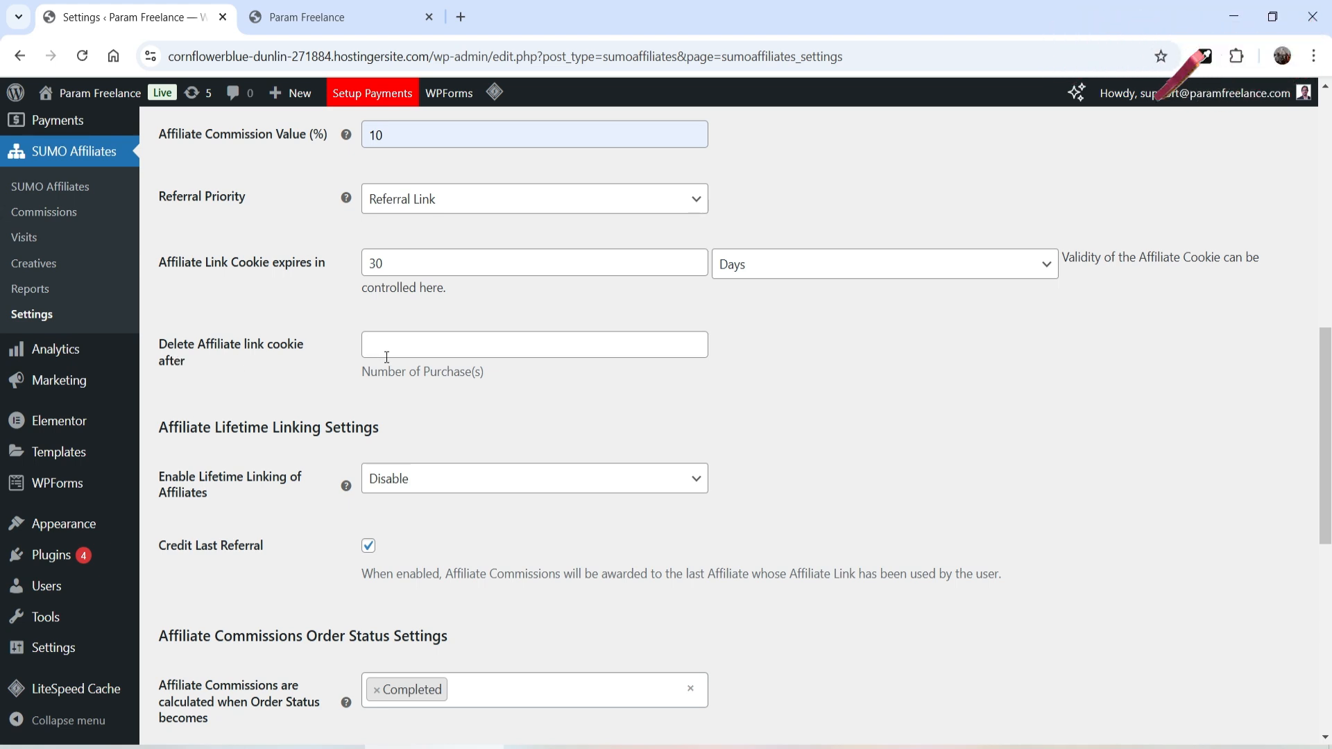
left_click(414, 348)
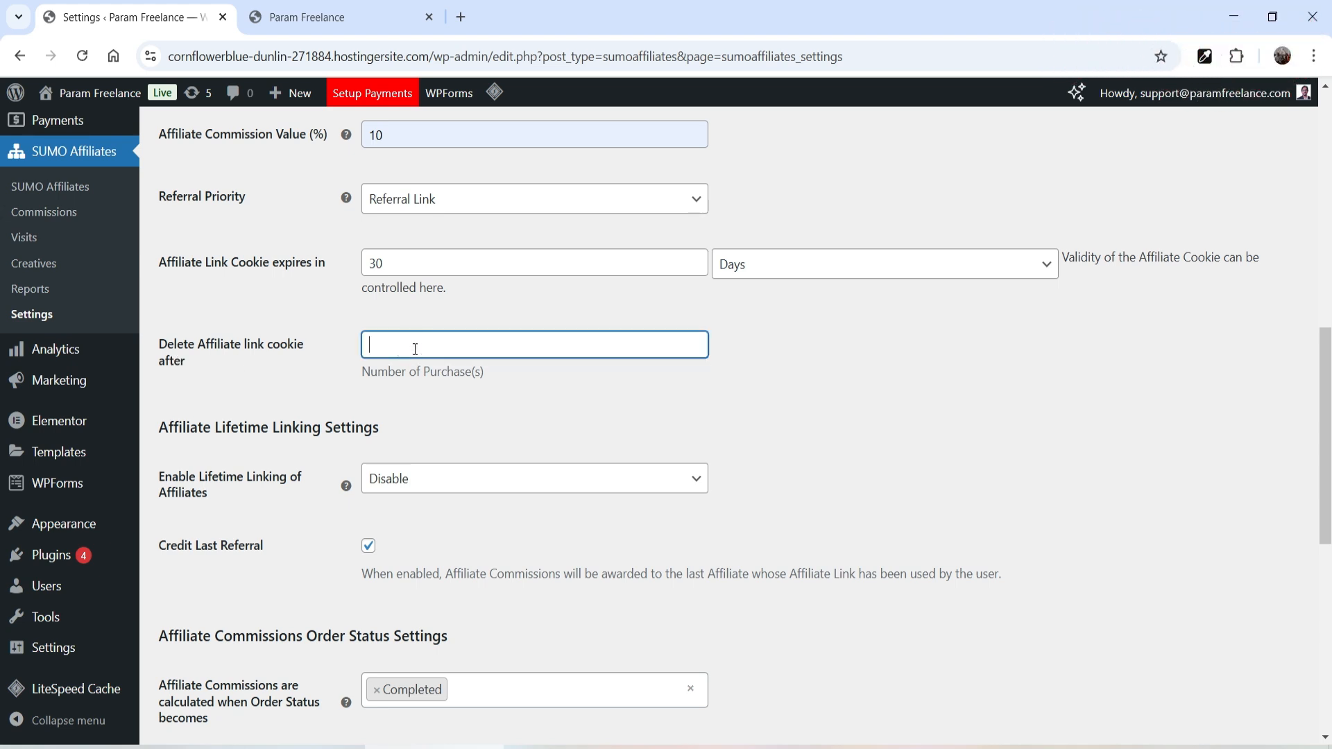
type("3")
double_click(385, 345)
key("BackSpace")
left_click(952, 410)
scroll(952, 409, "down", 4)
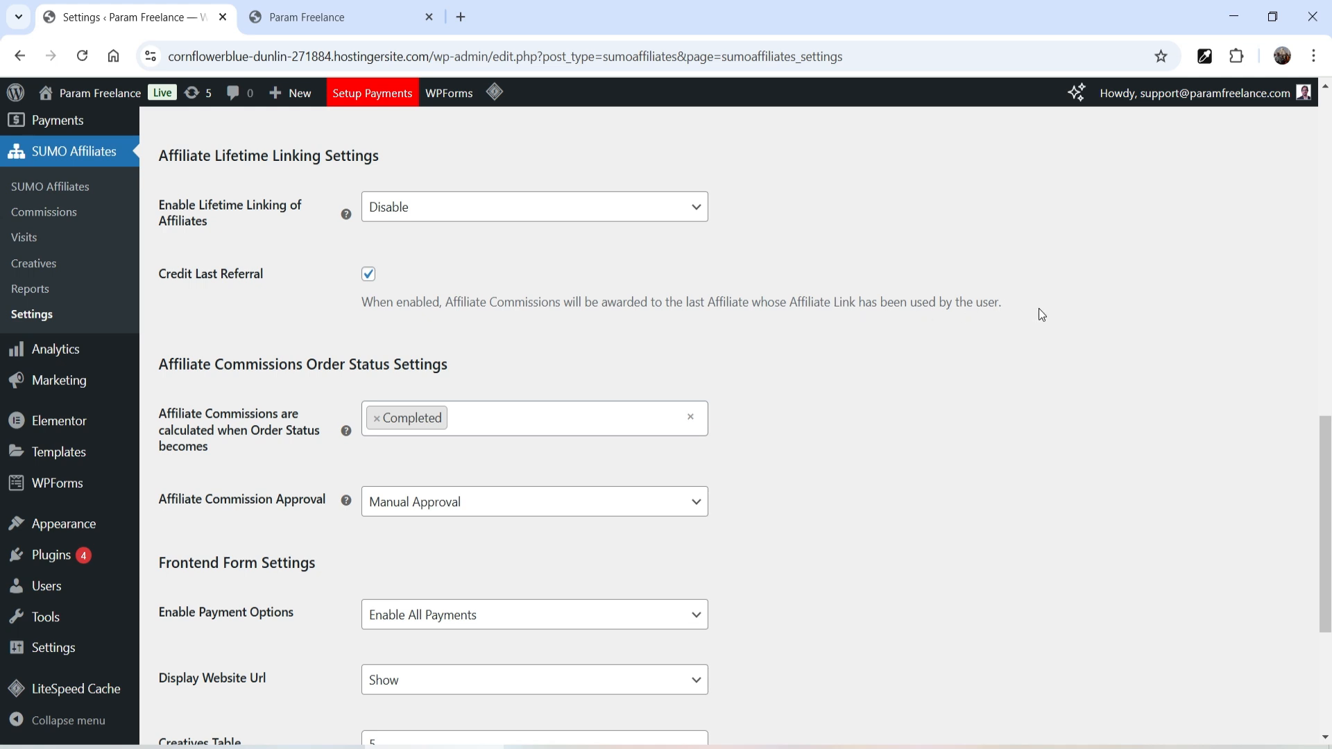
- Re-select Completed as the order status for commission calculation
scroll(1012, 334, "down", 2)
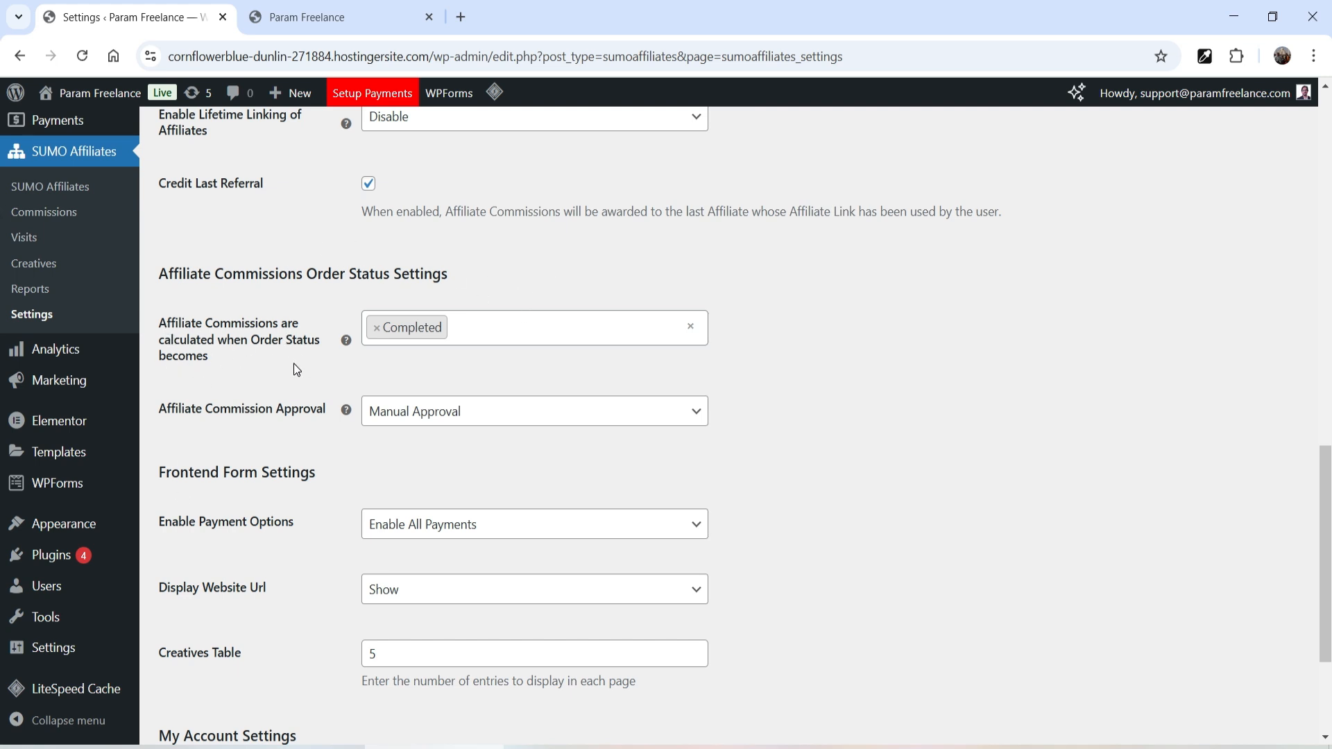
left_click(490, 328)
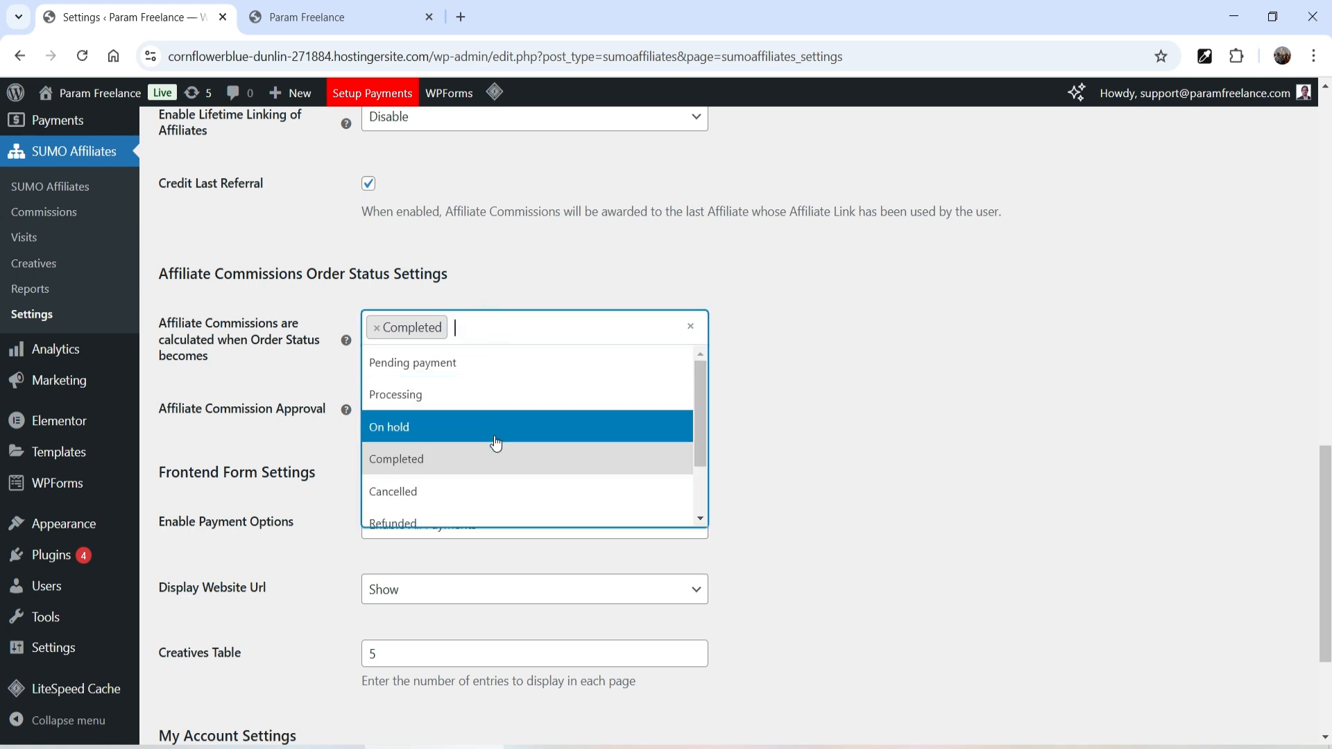
left_click(411, 463)
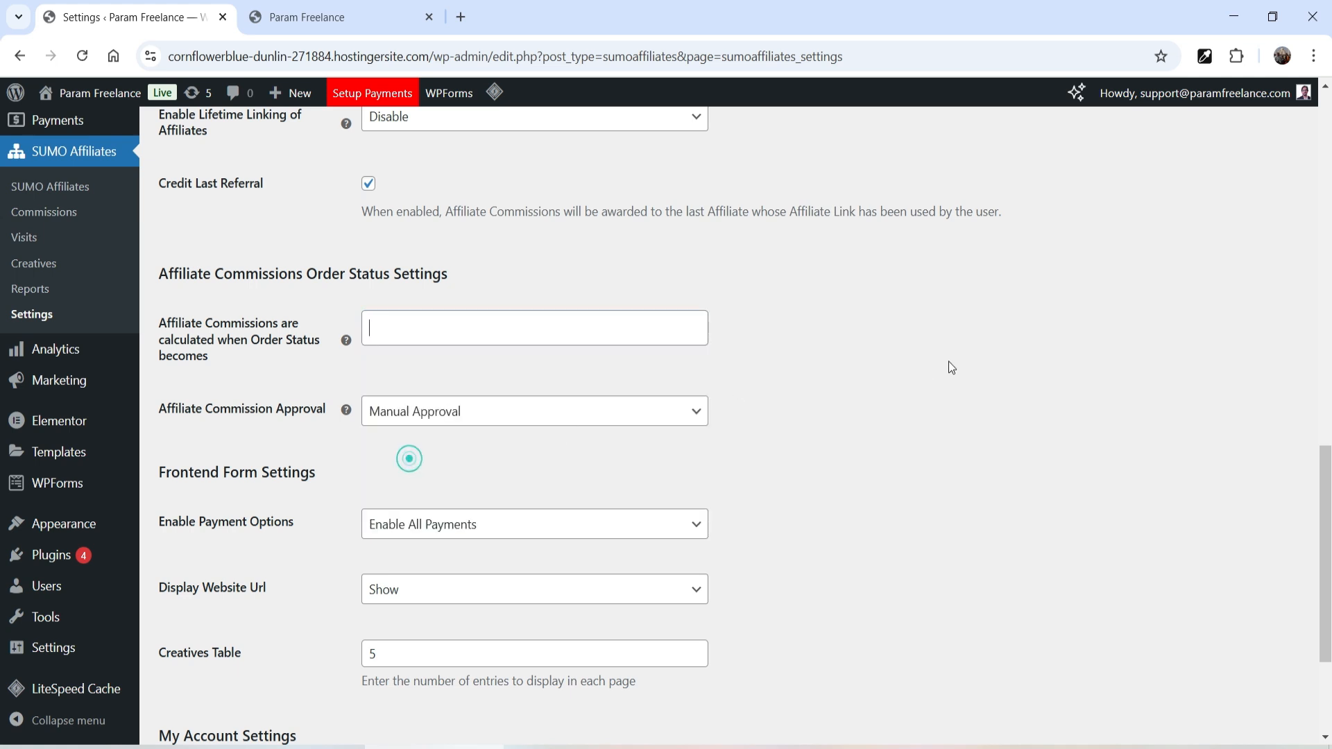
left_click(524, 322)
left_click(416, 471)
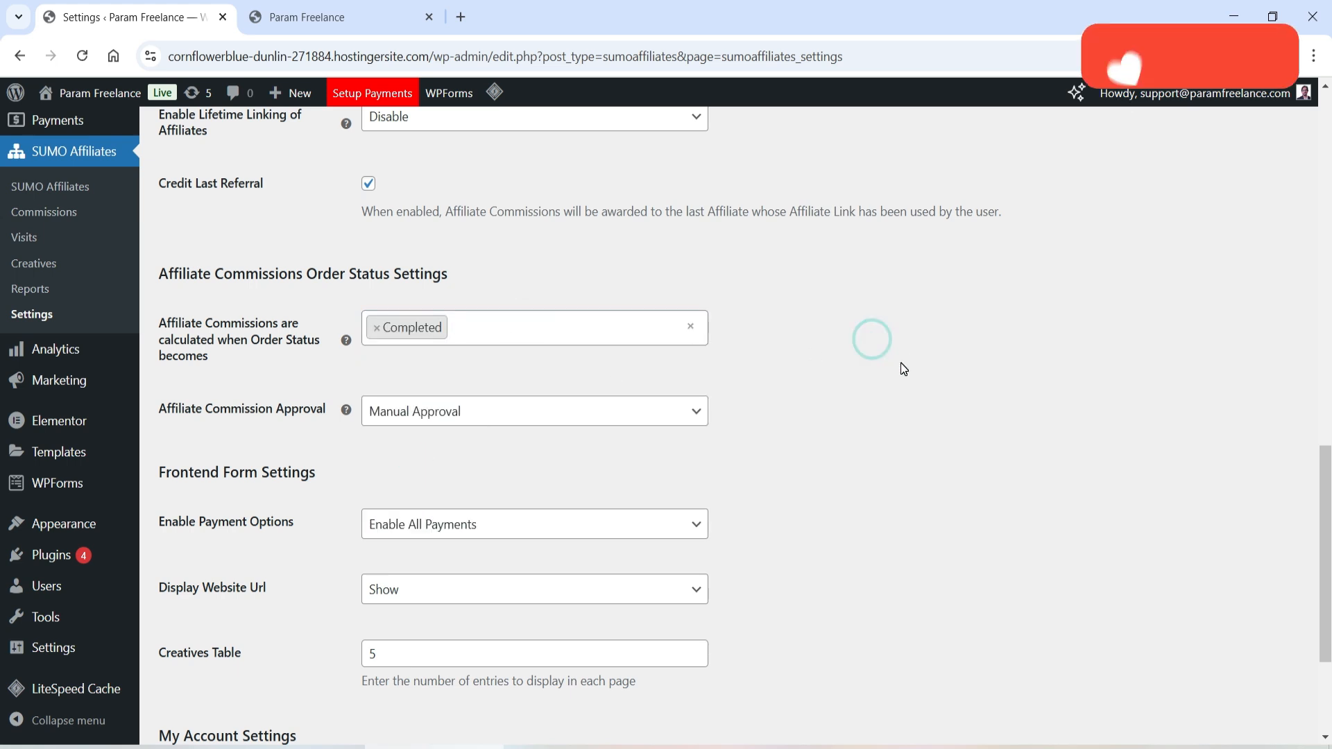
- Set Affiliate Commission Approval to Auto Approval
scroll(903, 358, "down", 1)
scroll(904, 353, "down", 1)
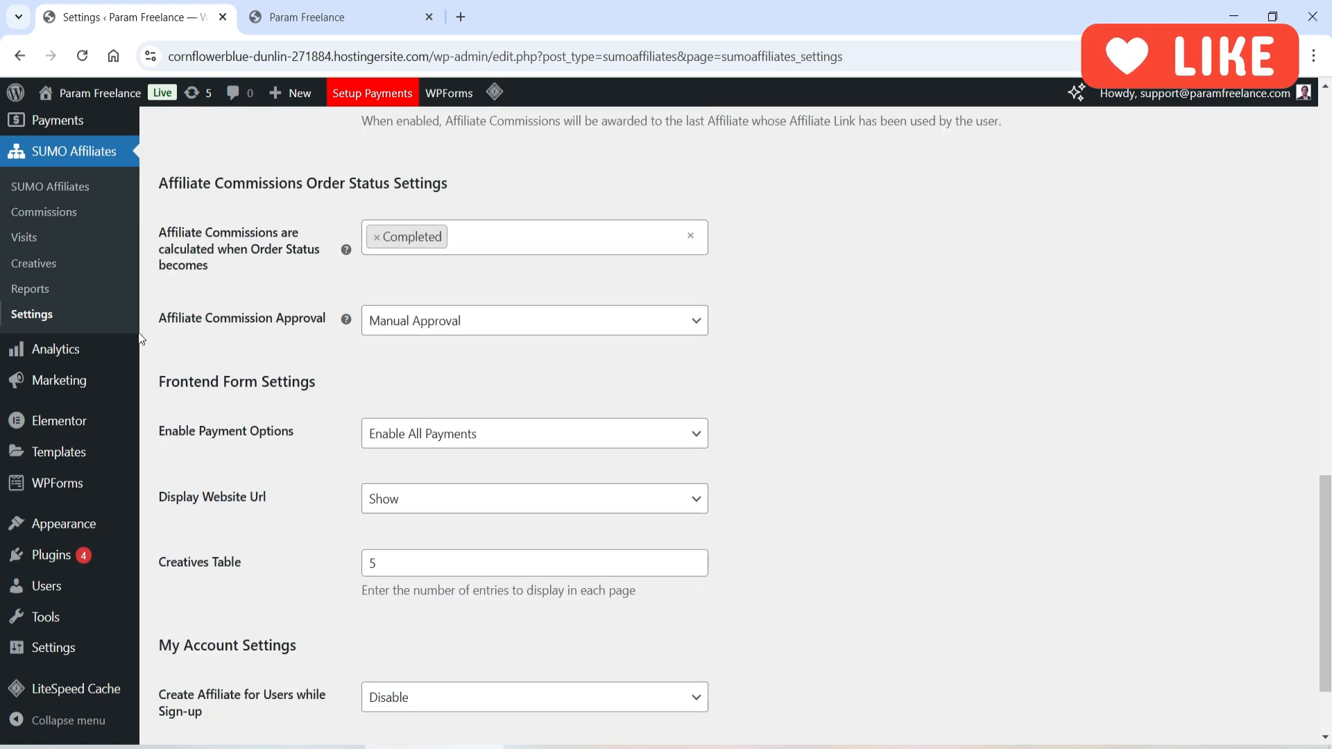
left_click(478, 327)
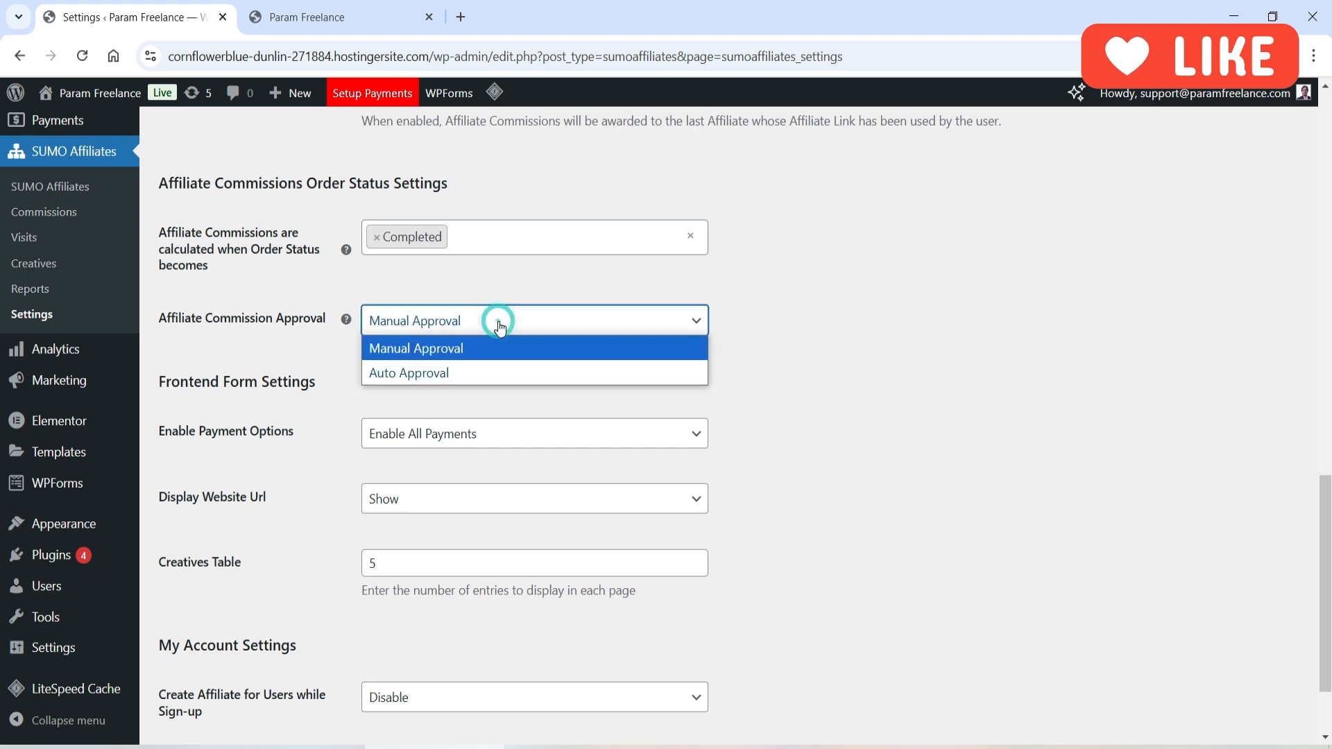
left_click(508, 378)
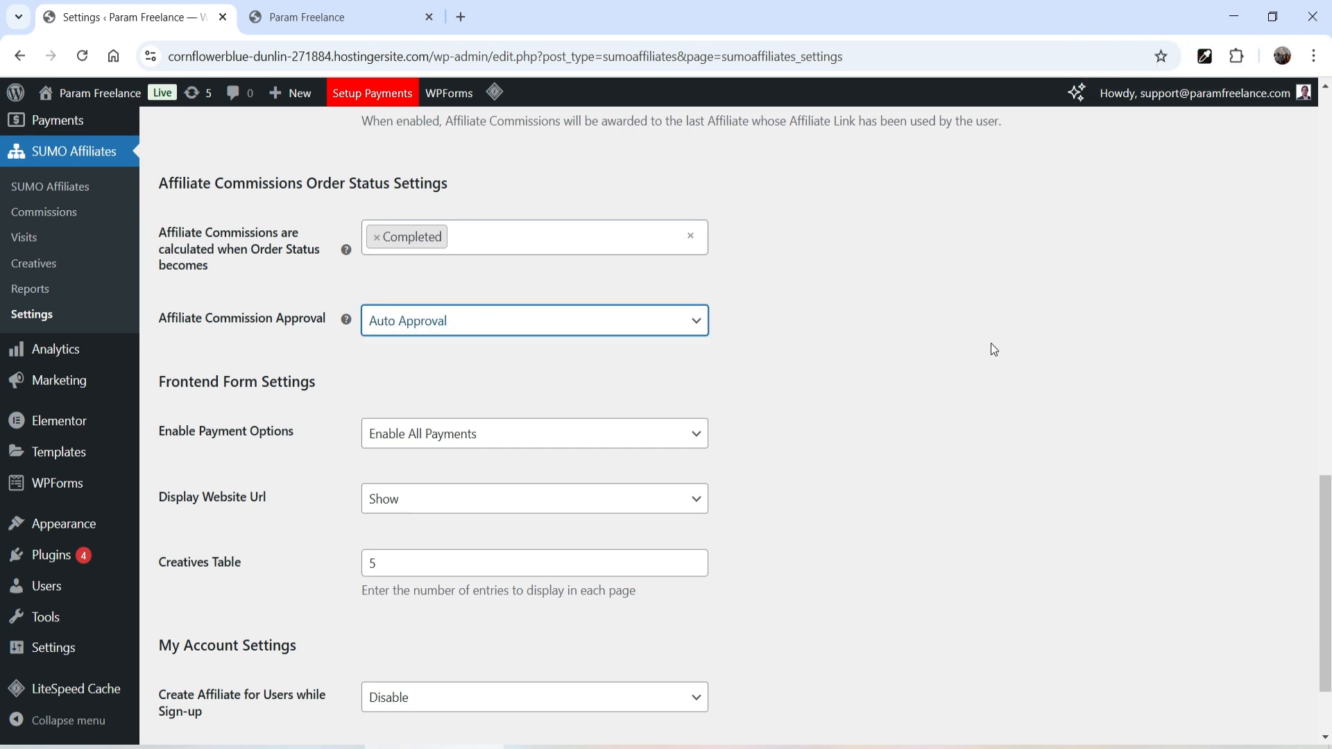
scroll(994, 349, "down", 3)
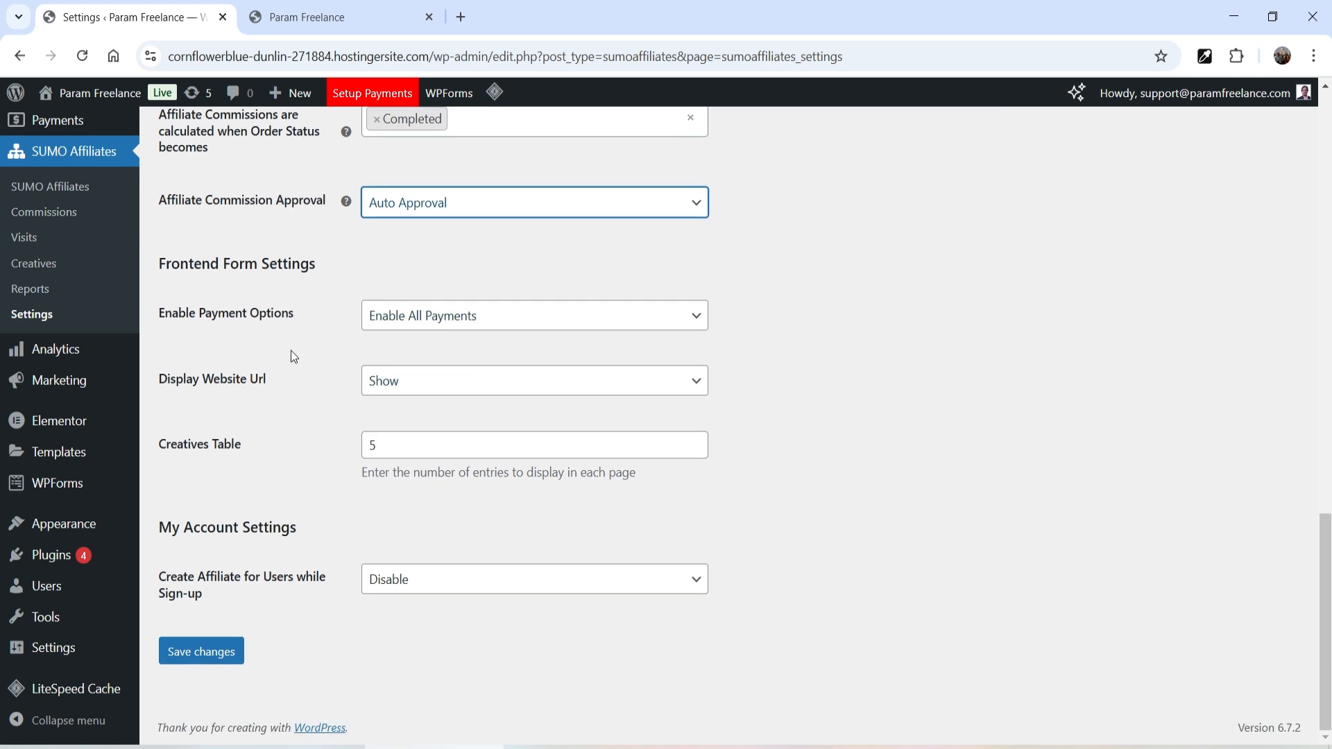
- Keep all payment options enabled and the website URL displayed
left_click(416, 330)
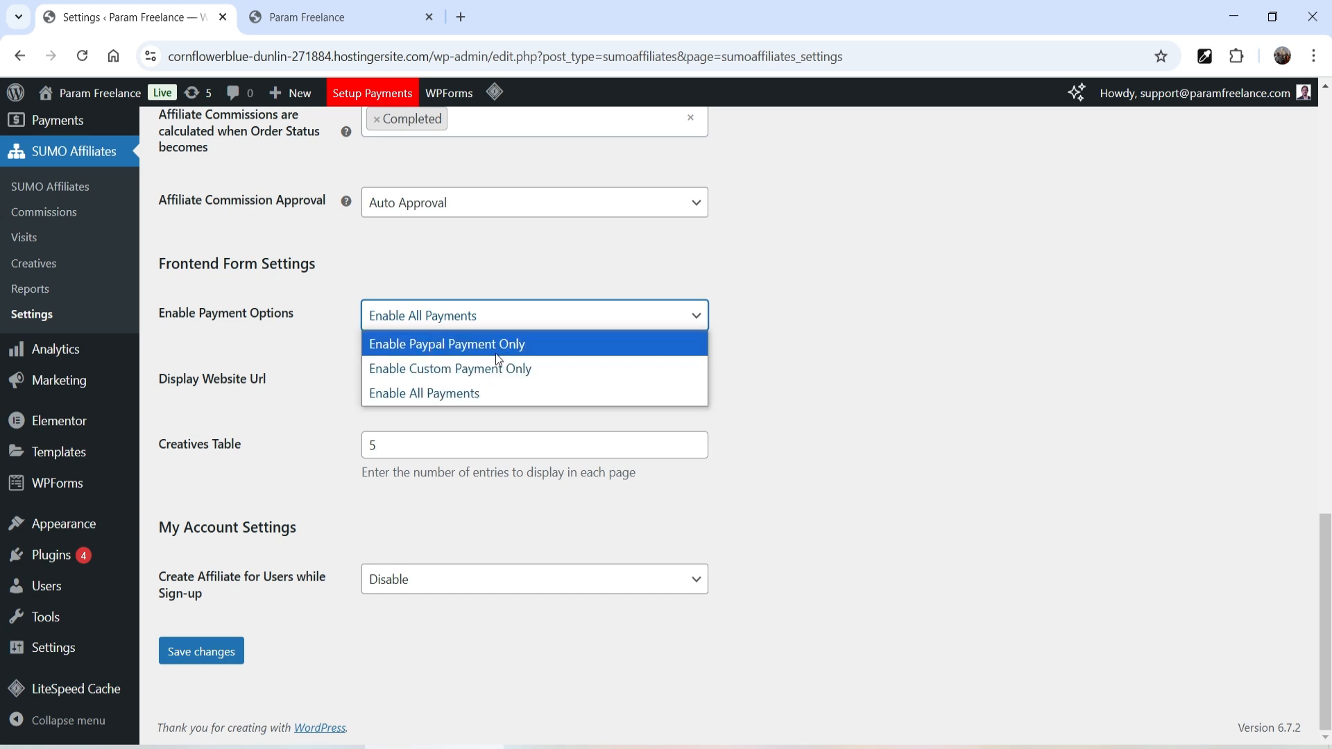
left_click(458, 394)
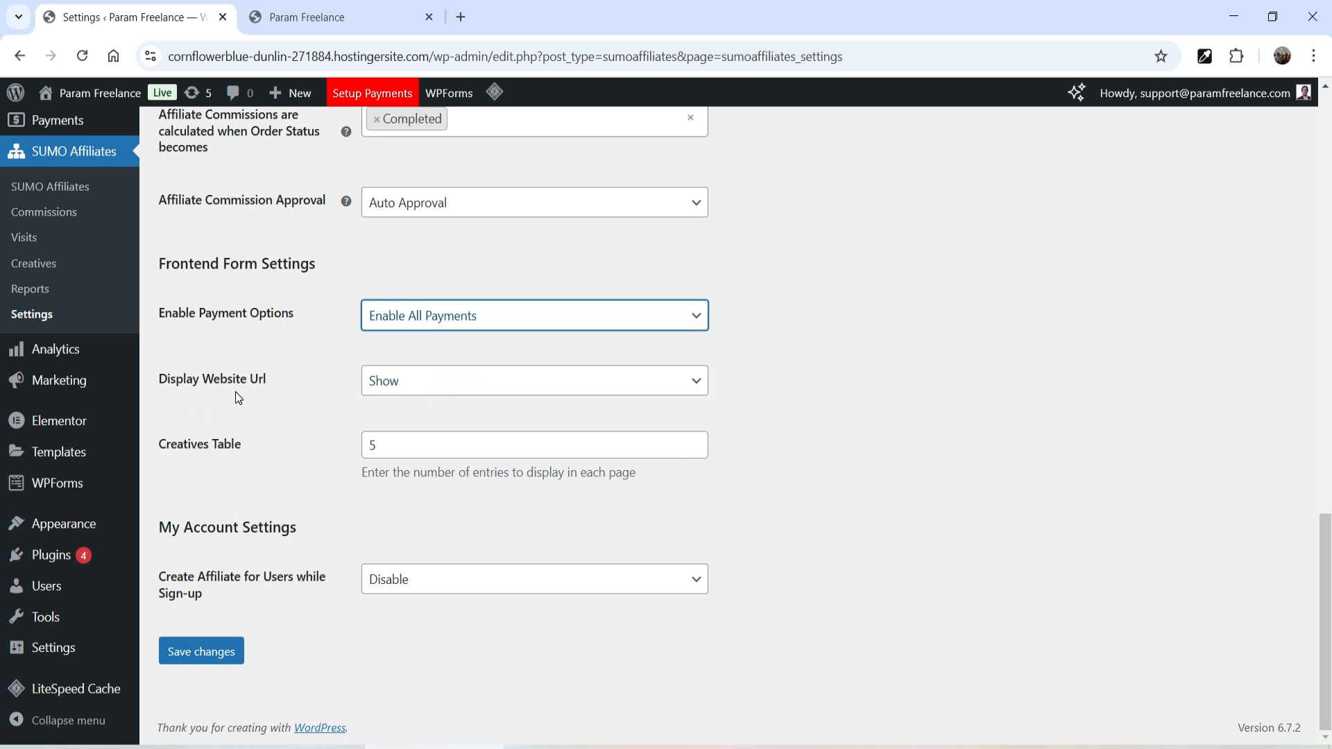
left_click(440, 393)
left_click(440, 392)
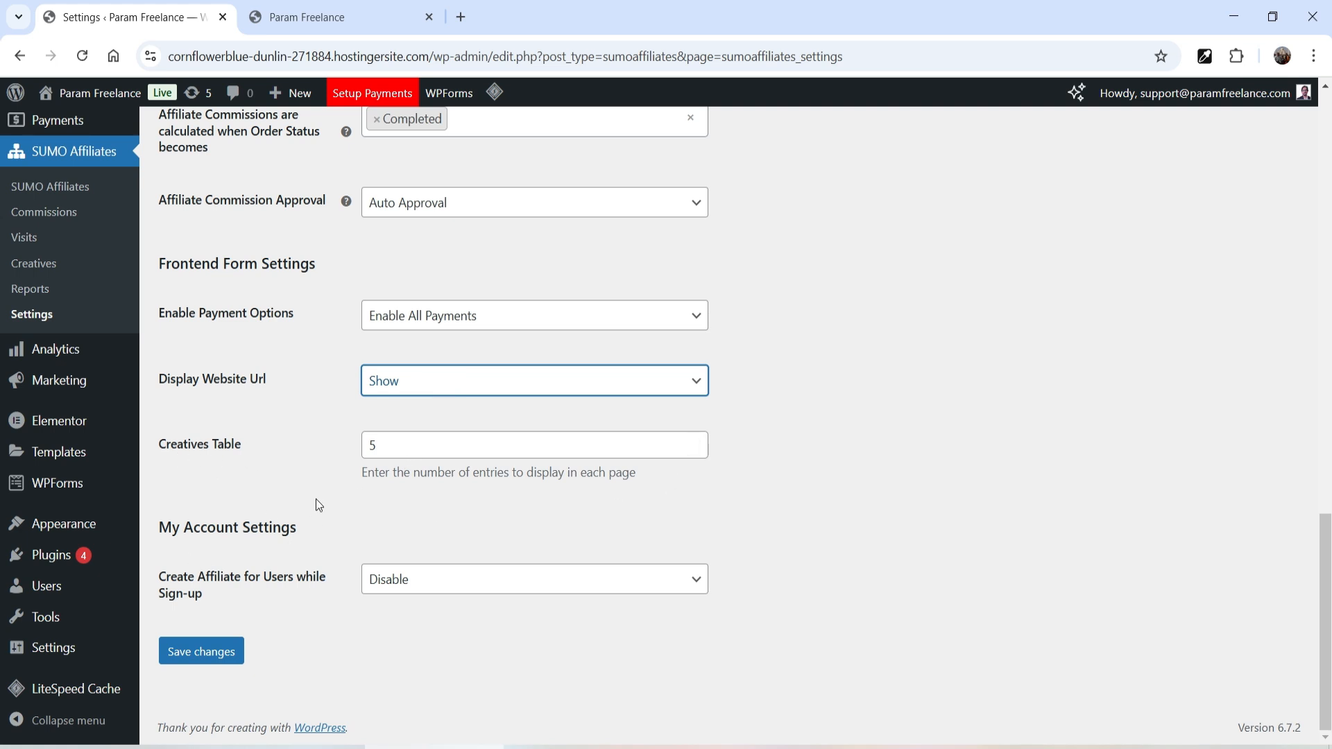
- Enable 'Create Affiliate for Users while Sign-up' and save the settings
left_click_drag(158, 578, 314, 588)
left_click(386, 580)
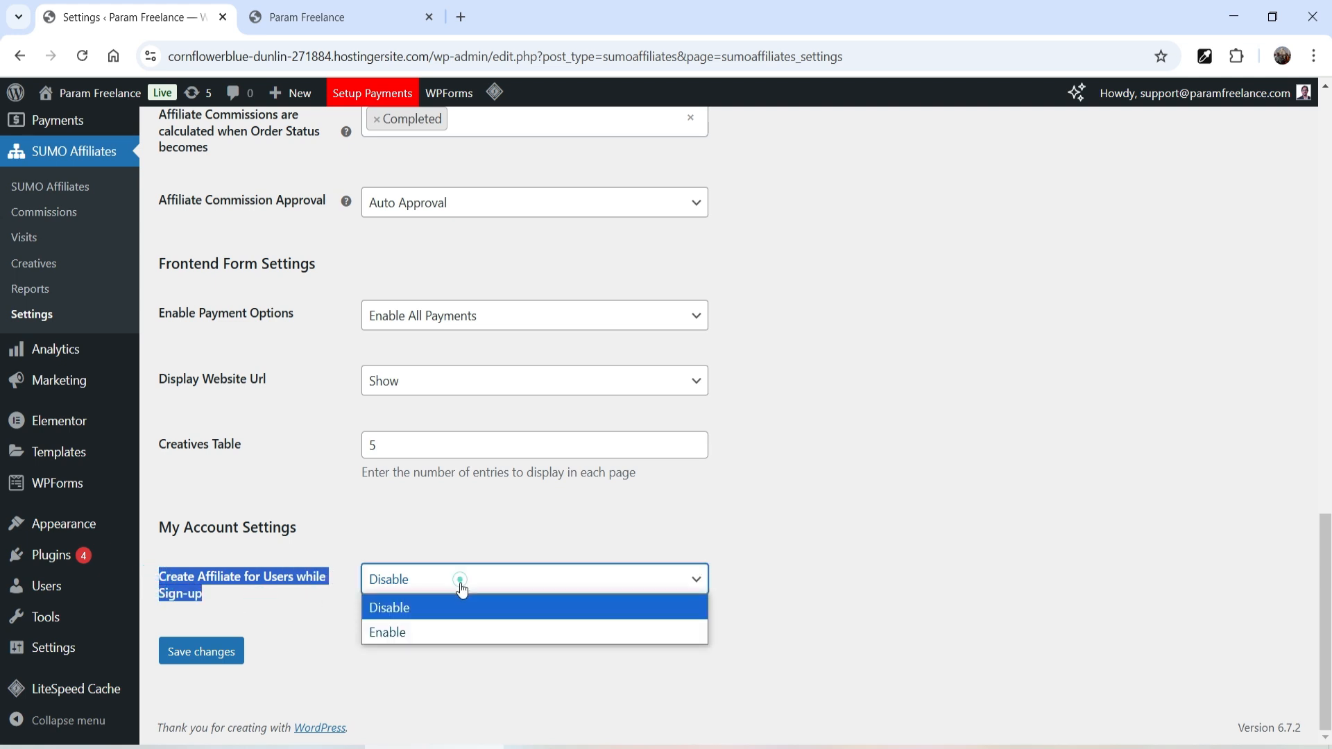
left_click(452, 631)
left_click(825, 548)
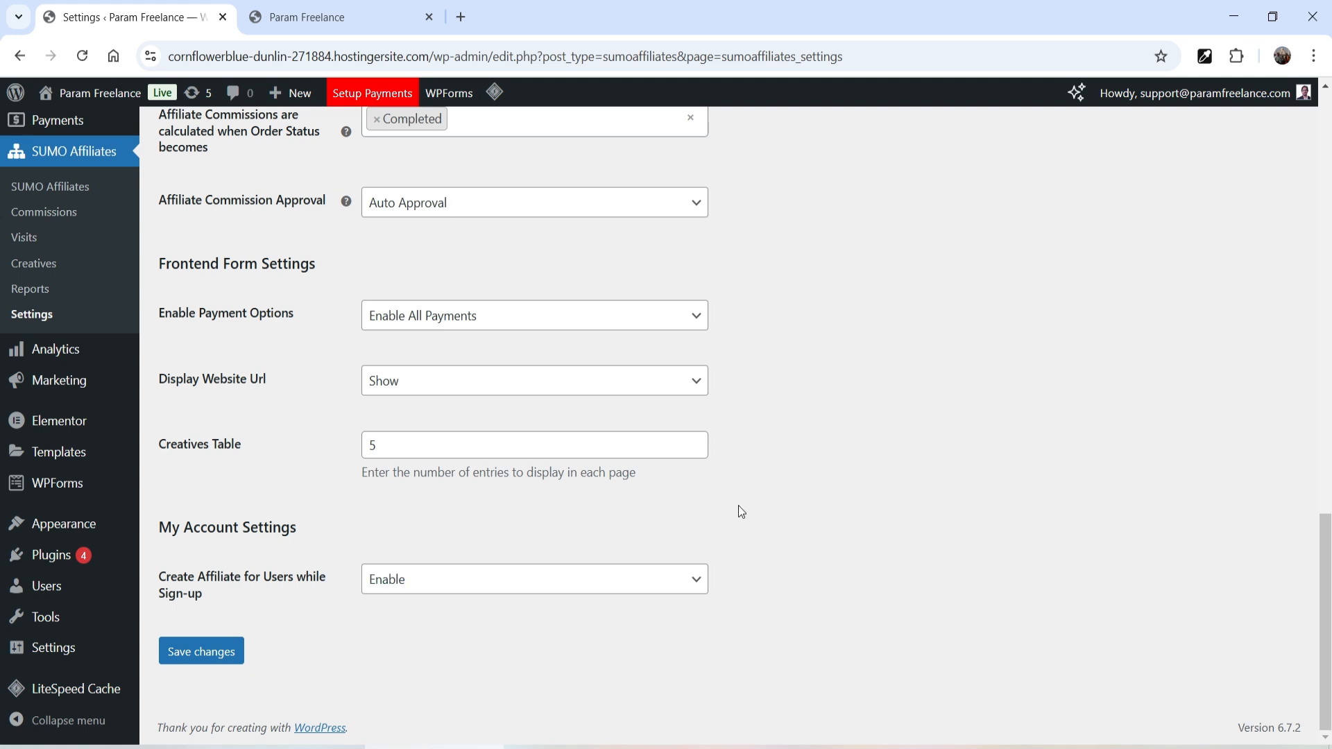
left_click(233, 652)
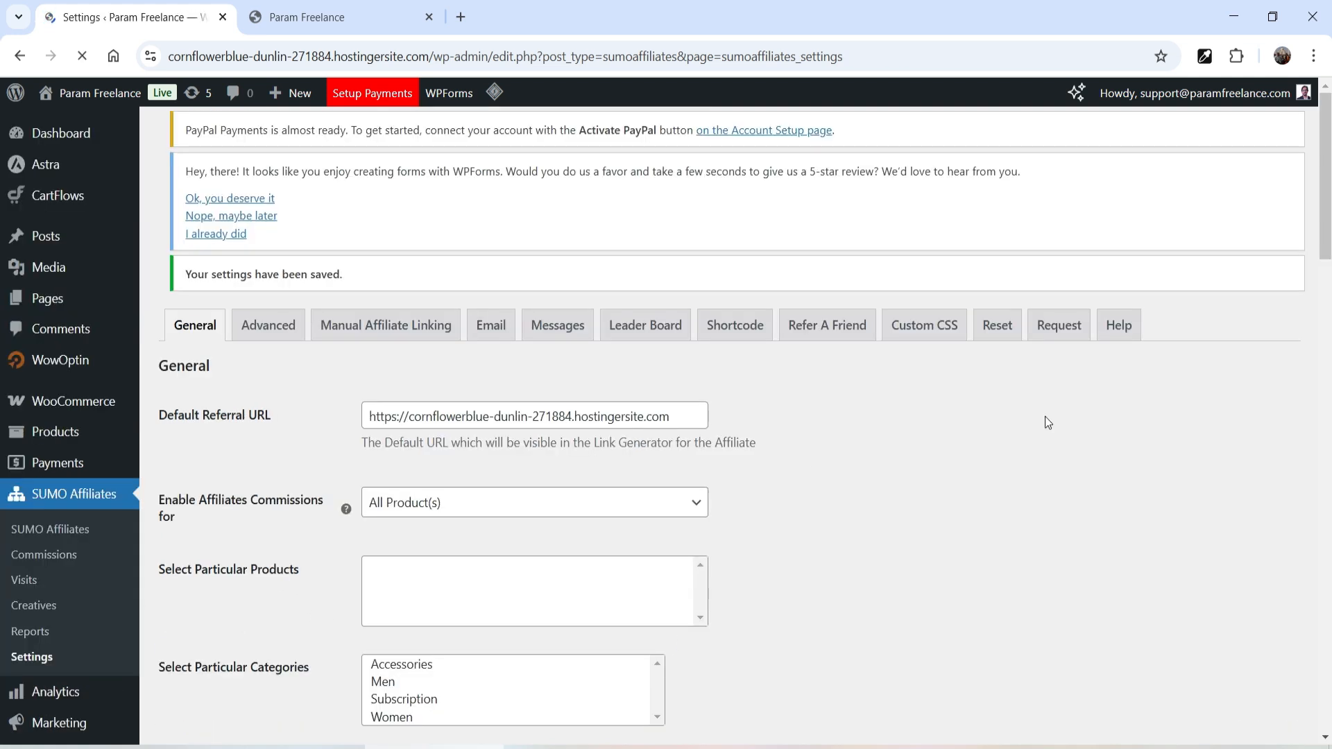
- On the Advanced tab, enable multi-level marketing with level percentages 10, 5 and 3
left_click(268, 140)
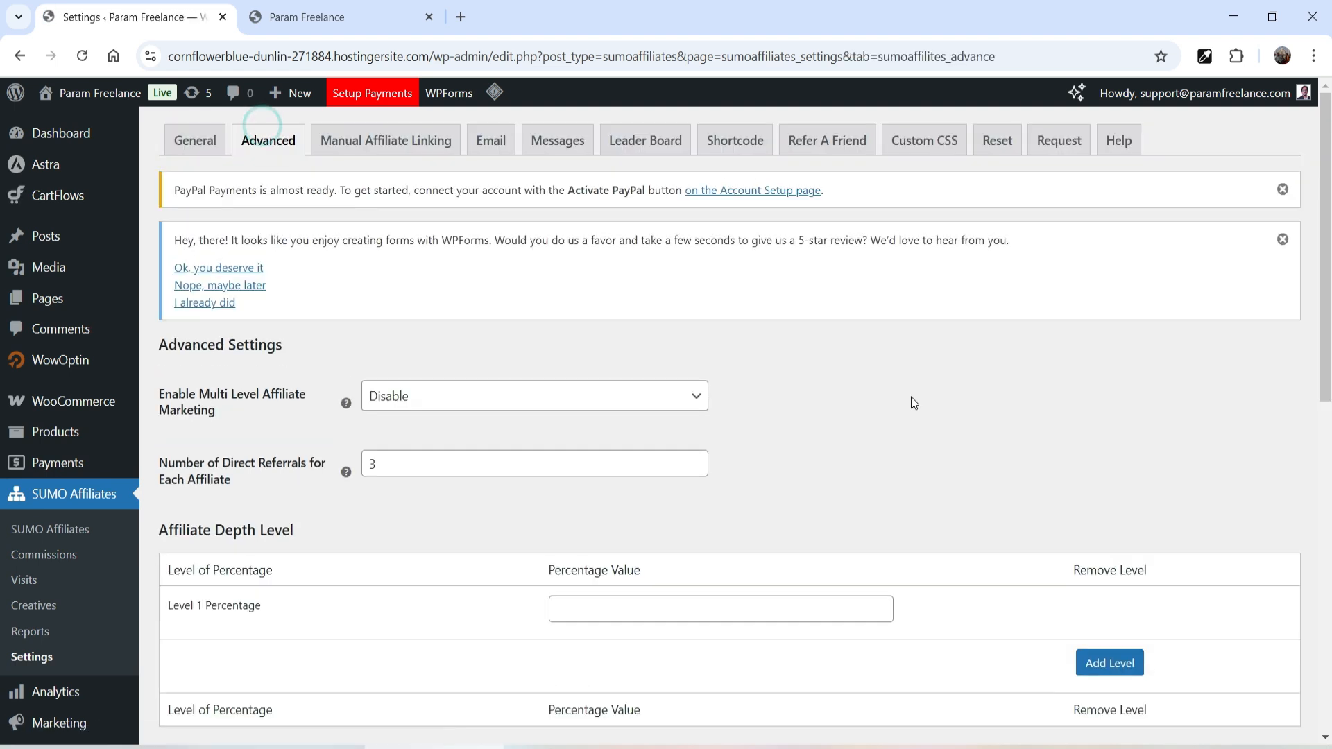
scroll(400, 310, "down", 3)
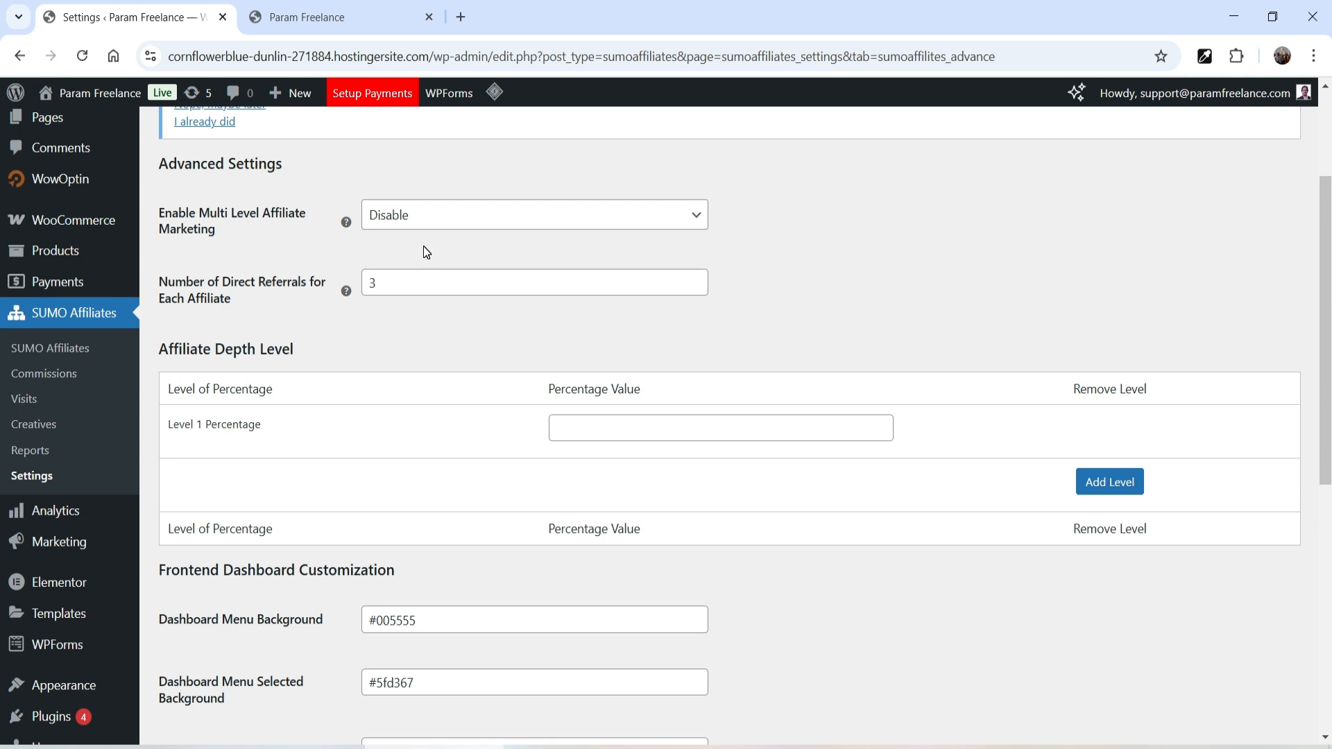
left_click(430, 217)
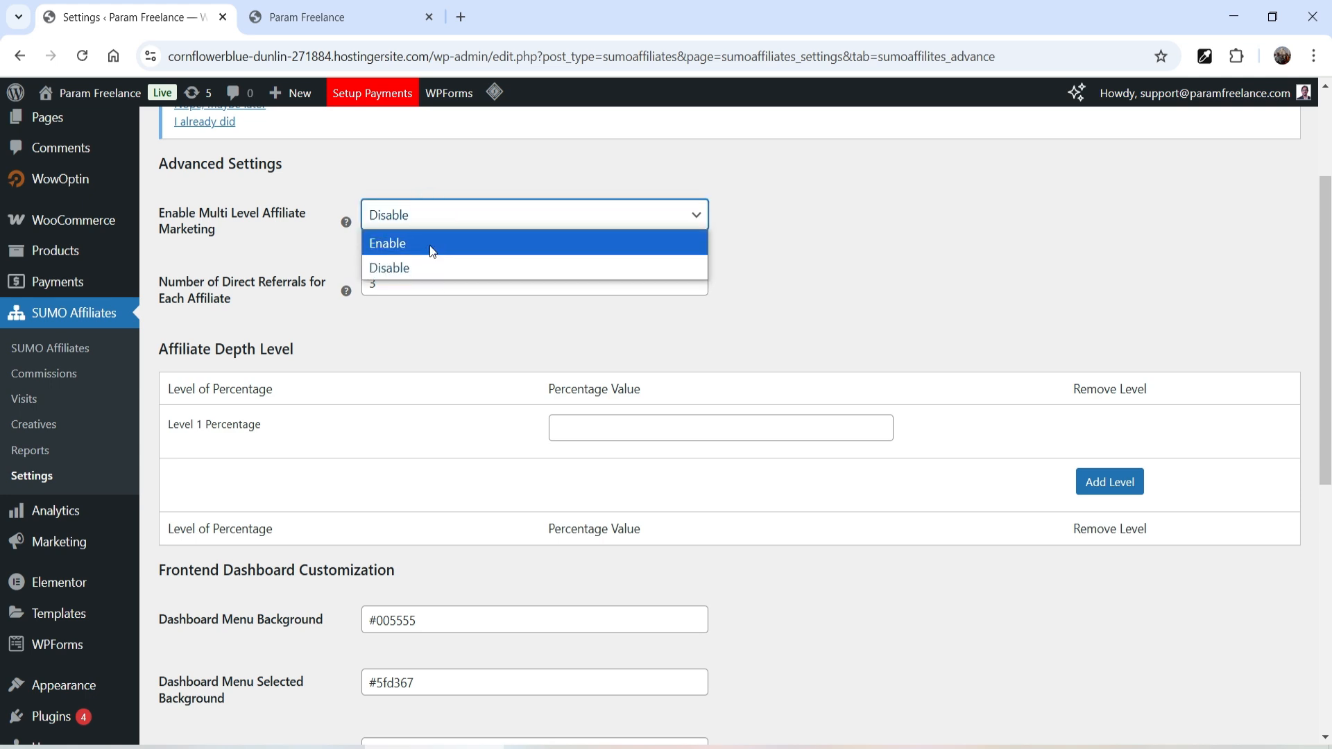
left_click(430, 245)
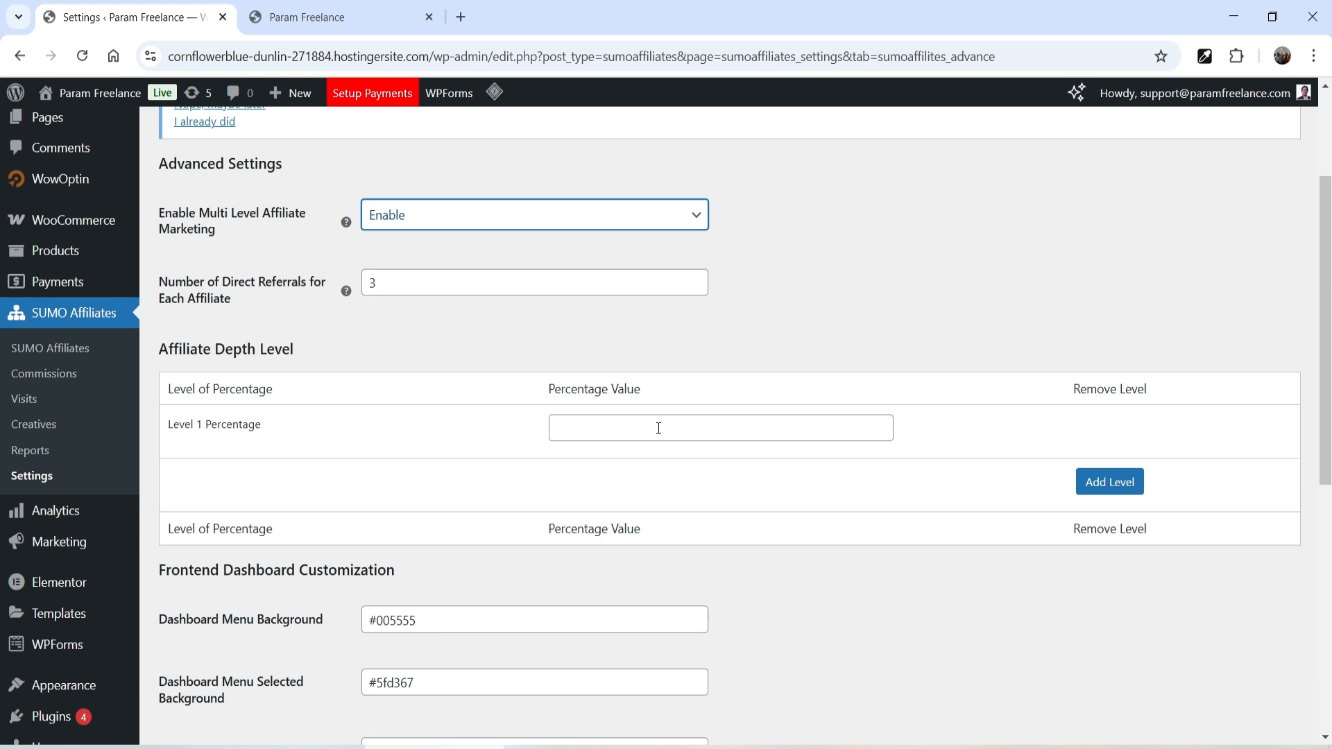
left_click(631, 428)
type("10")
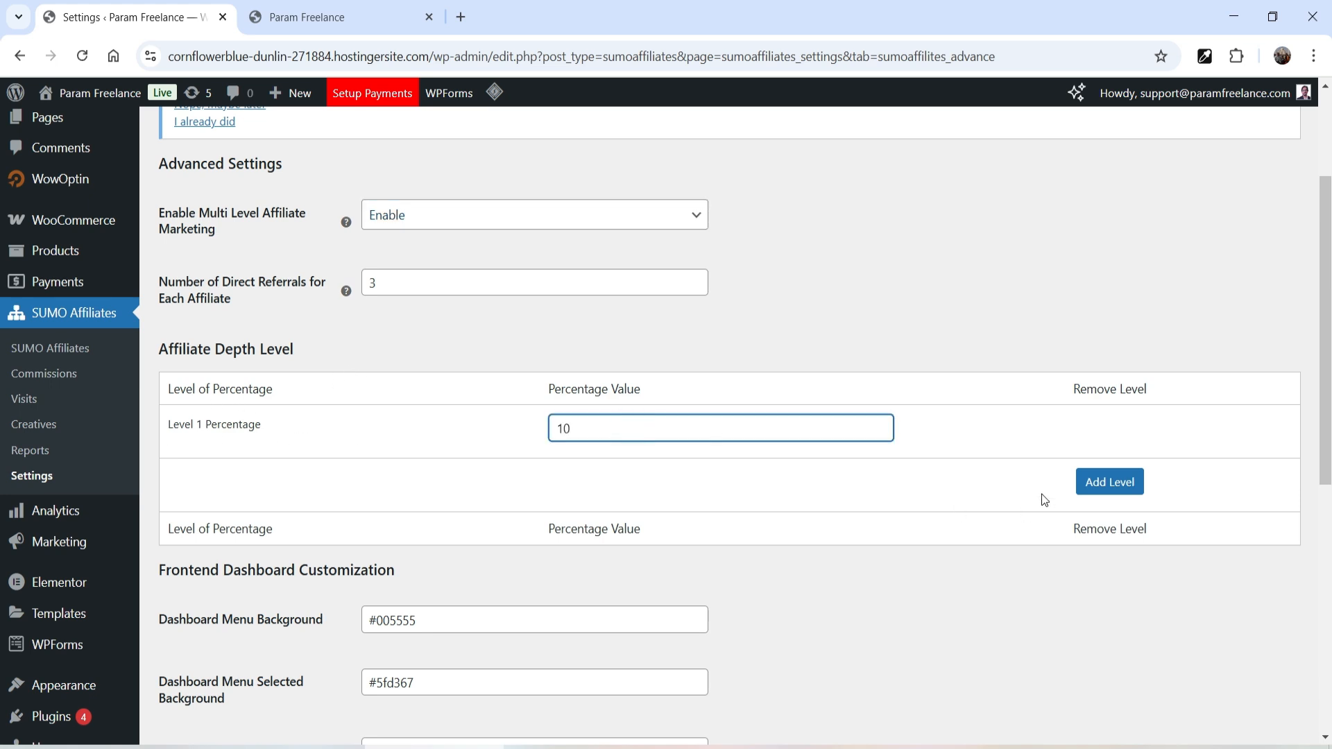
left_click(1110, 482)
left_click(655, 485)
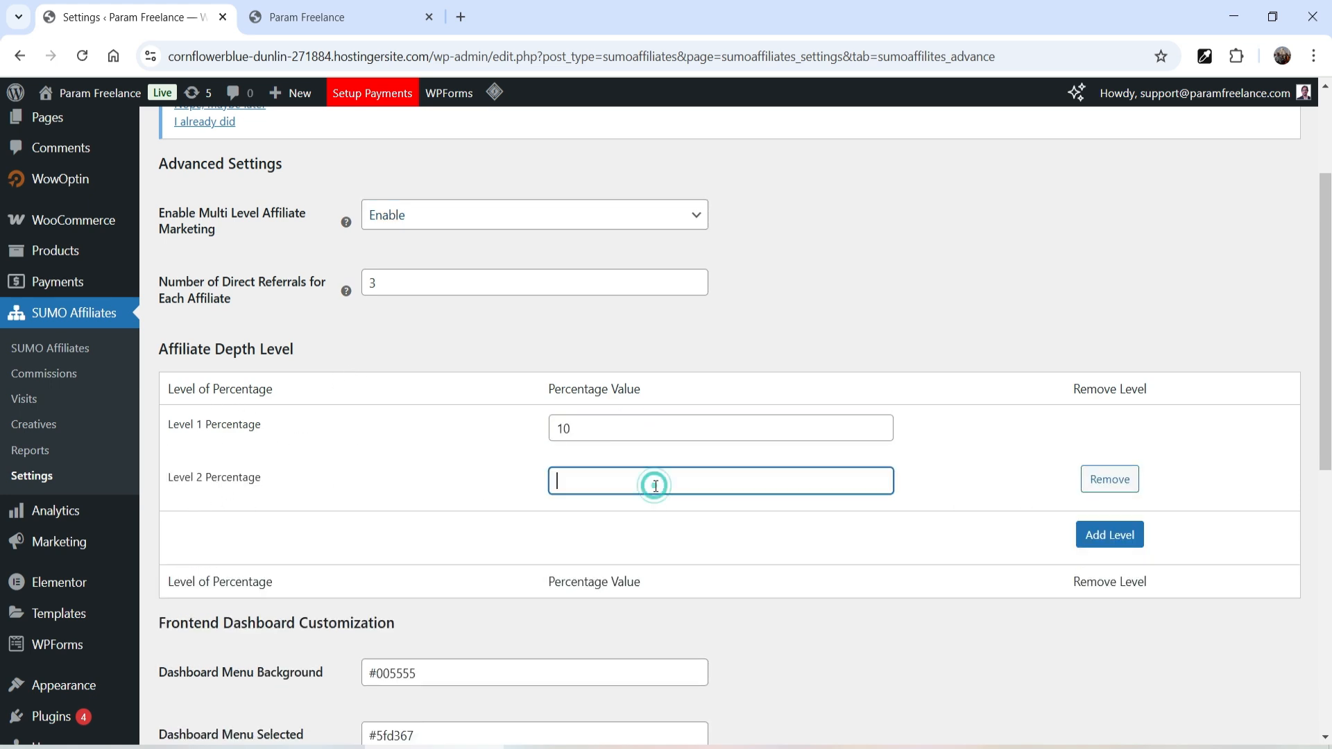
type("5")
left_click(1110, 535)
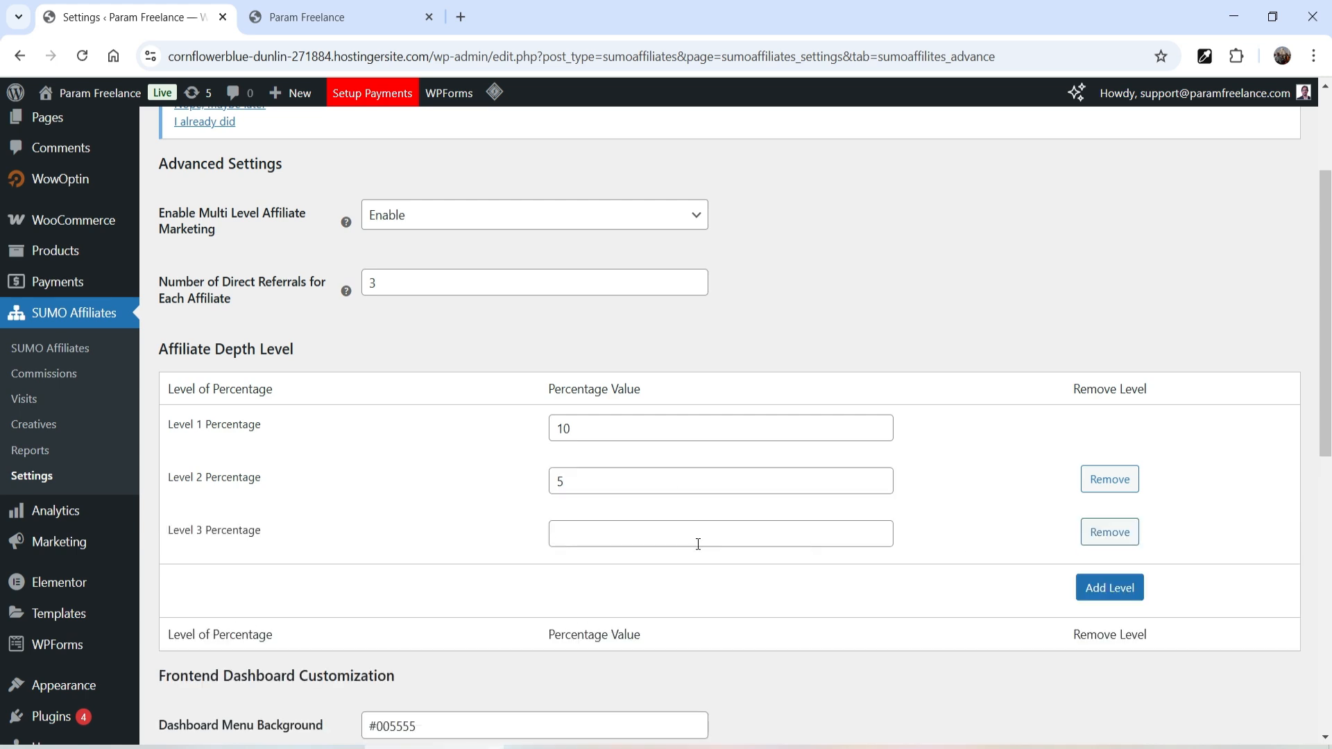
left_click(562, 535)
type("3")
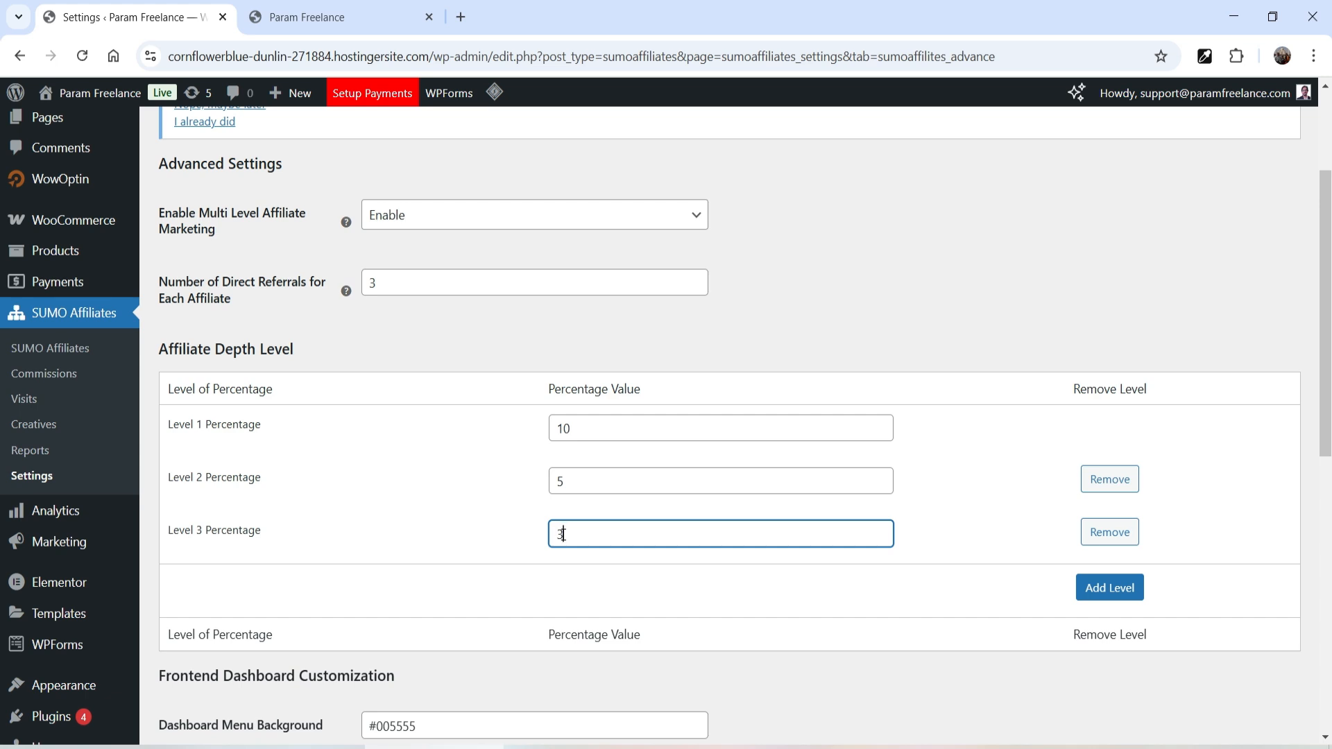
- Disable multi-level marketing again, keep referral links based on Affiliate ID, and save
left_click(467, 221)
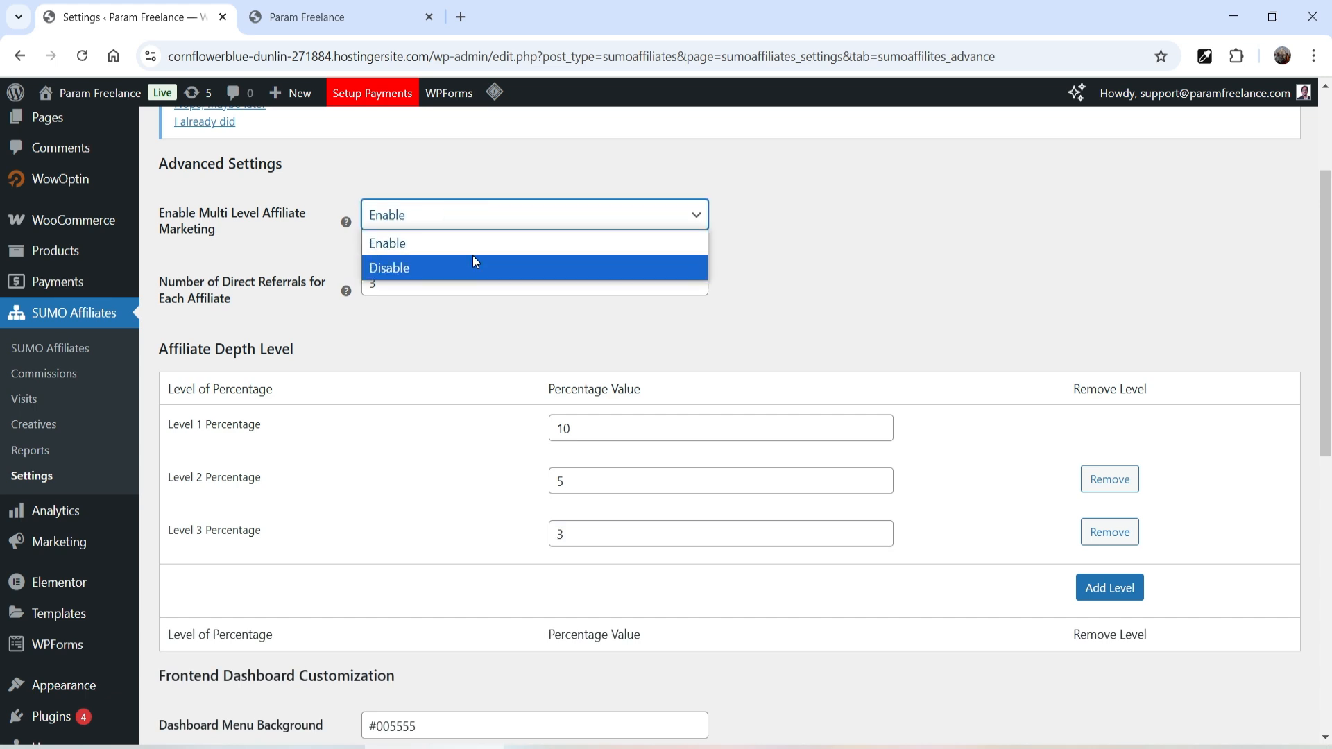
left_click(474, 266)
left_click(1110, 479)
left_click(1110, 479)
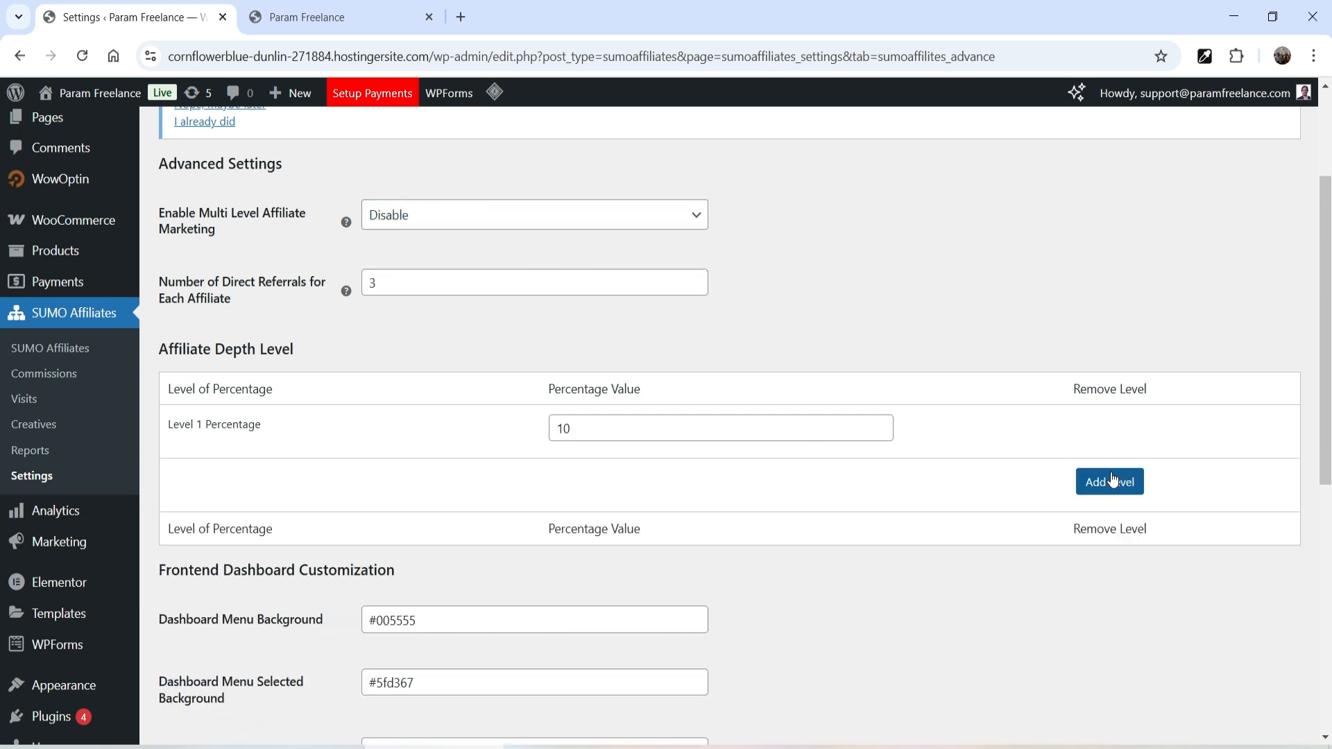
scroll(796, 284, "down", 4)
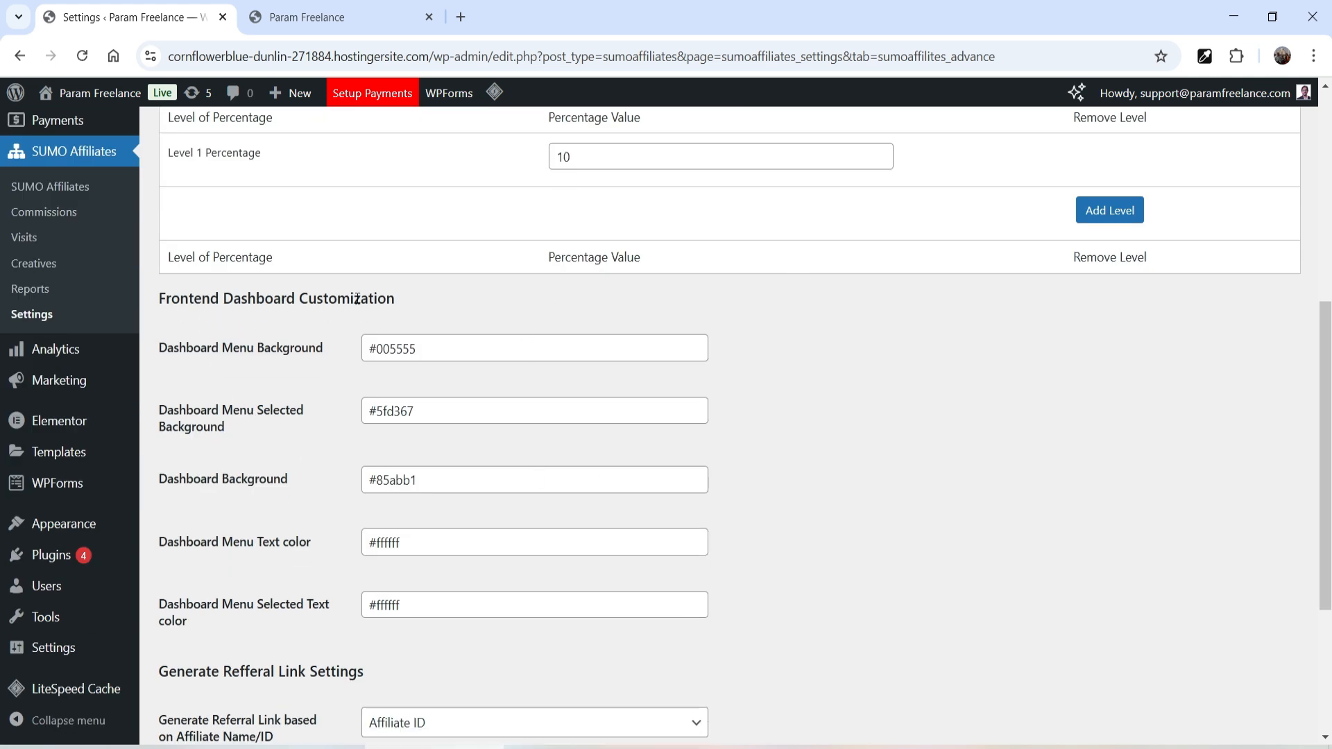
scroll(298, 347, "down", 4)
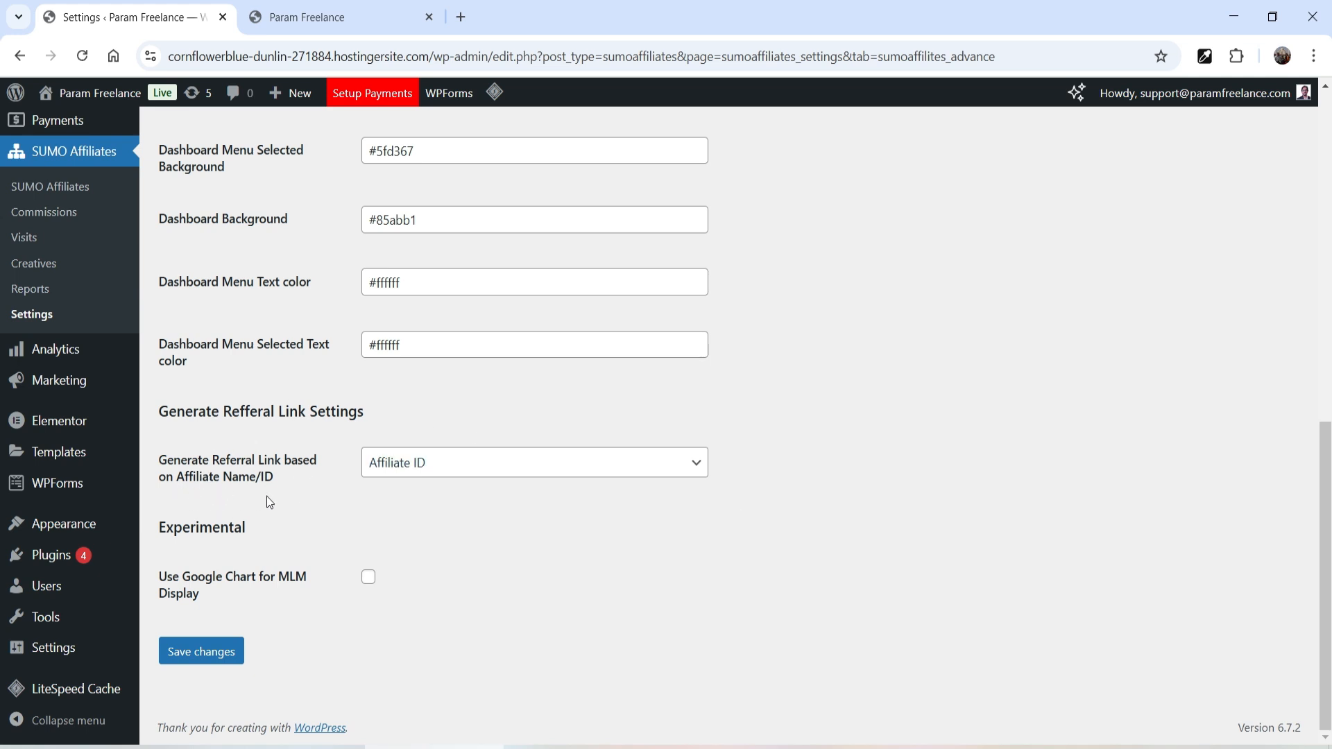
left_click(439, 463)
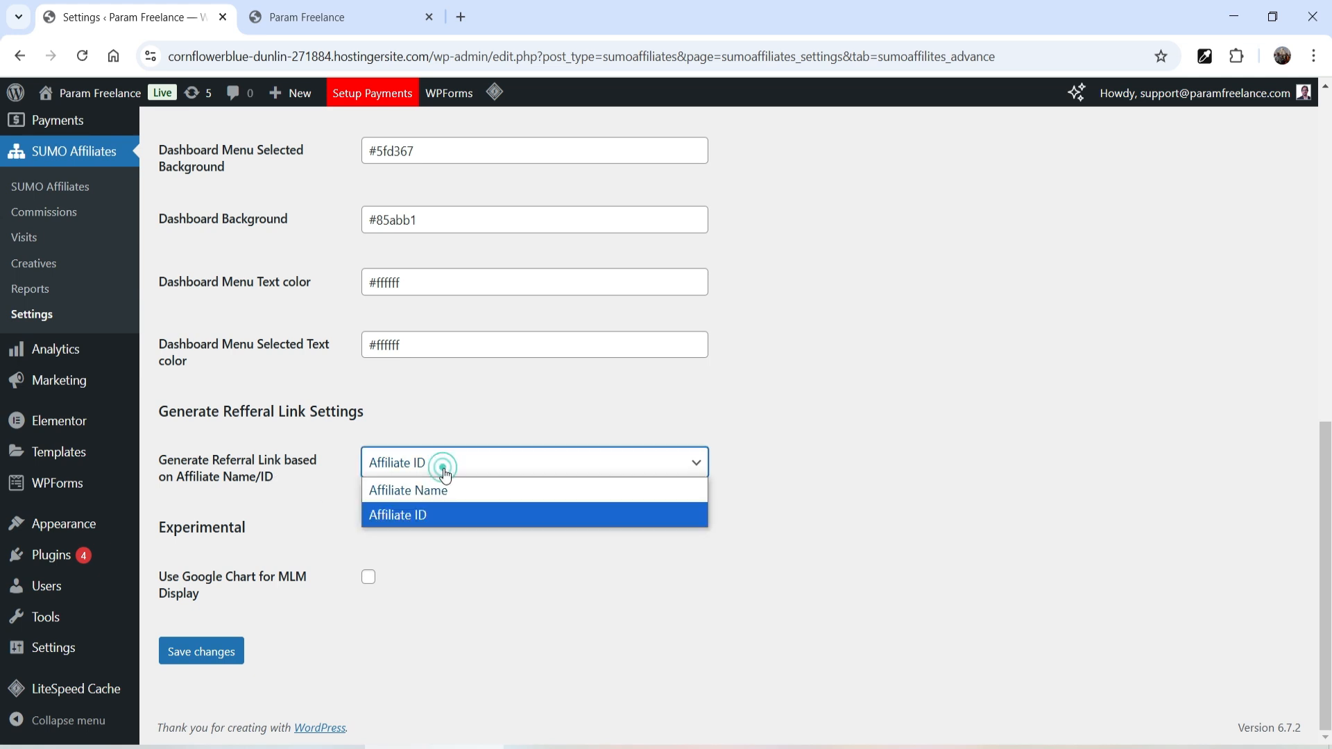
left_click(451, 514)
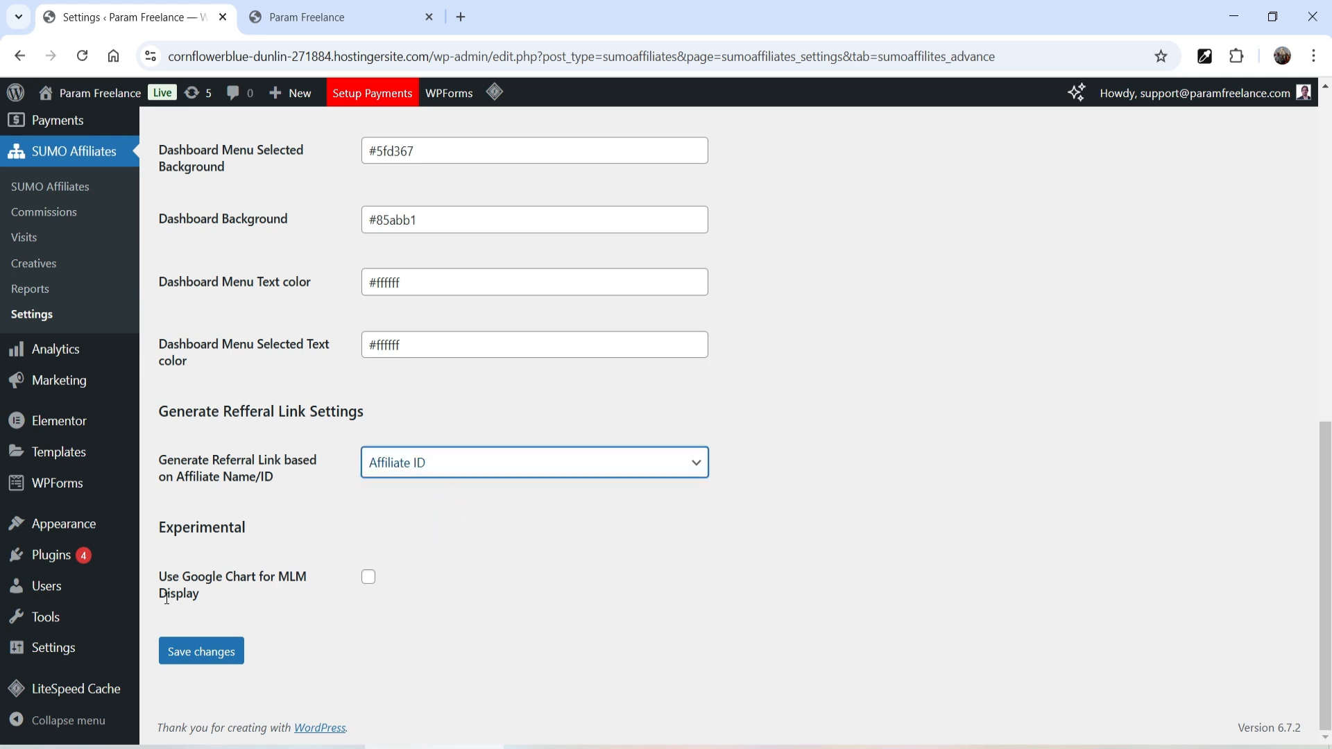
left_click(180, 662)
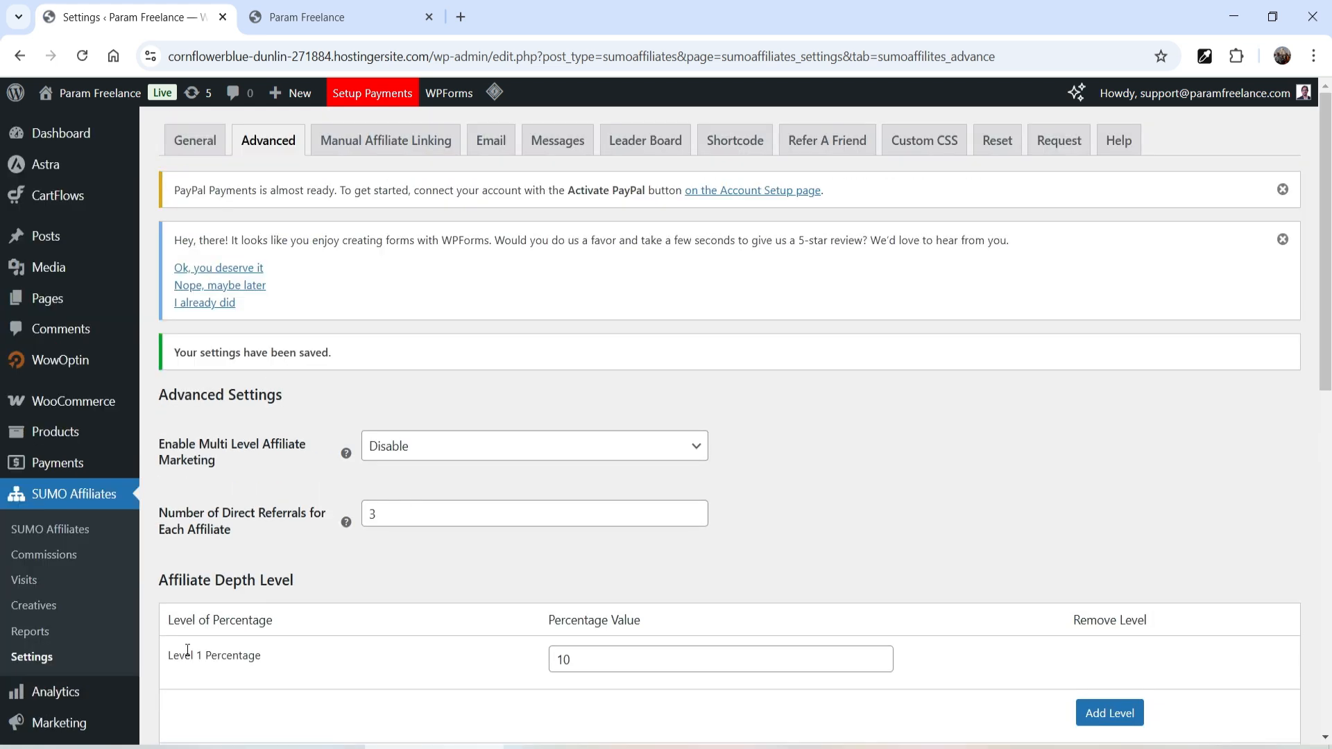
- Check the Manual Affiliate Linking tab, then leave admin application notifications set to Disable in the Email settings
left_click(381, 126)
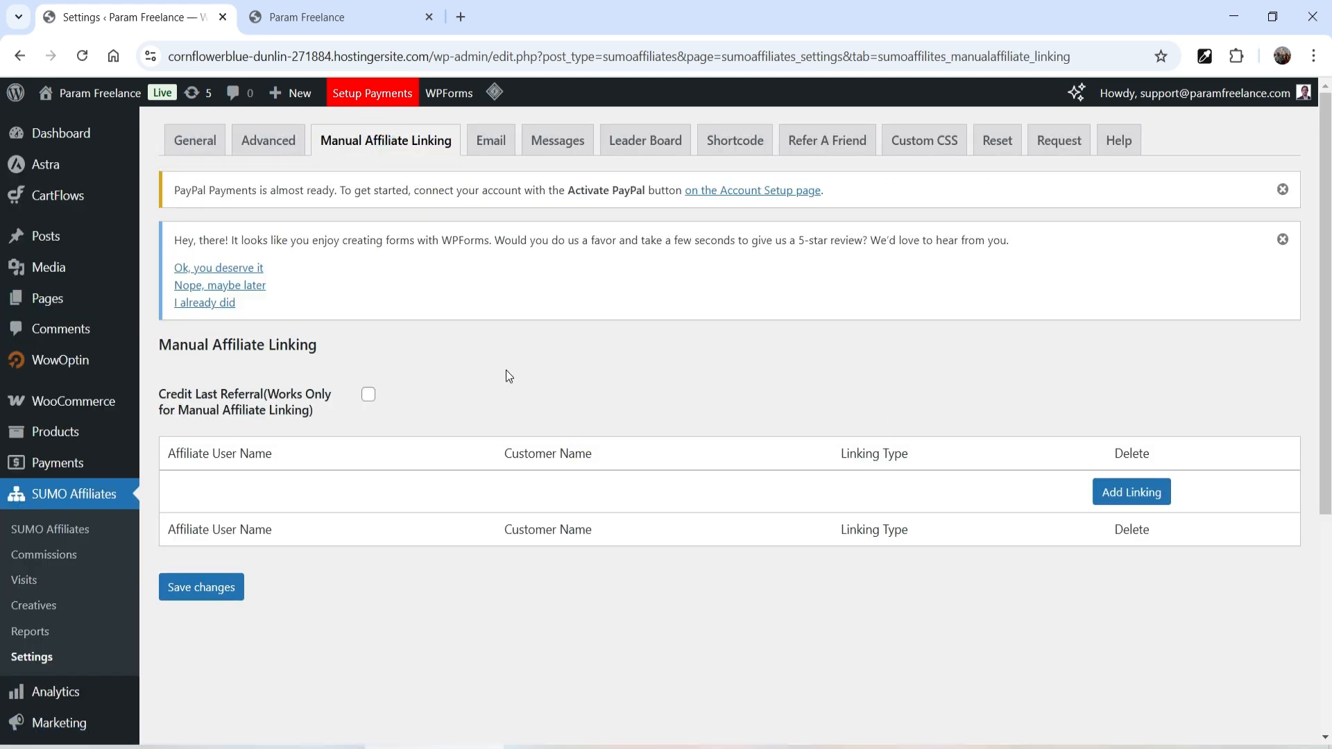
left_click(490, 145)
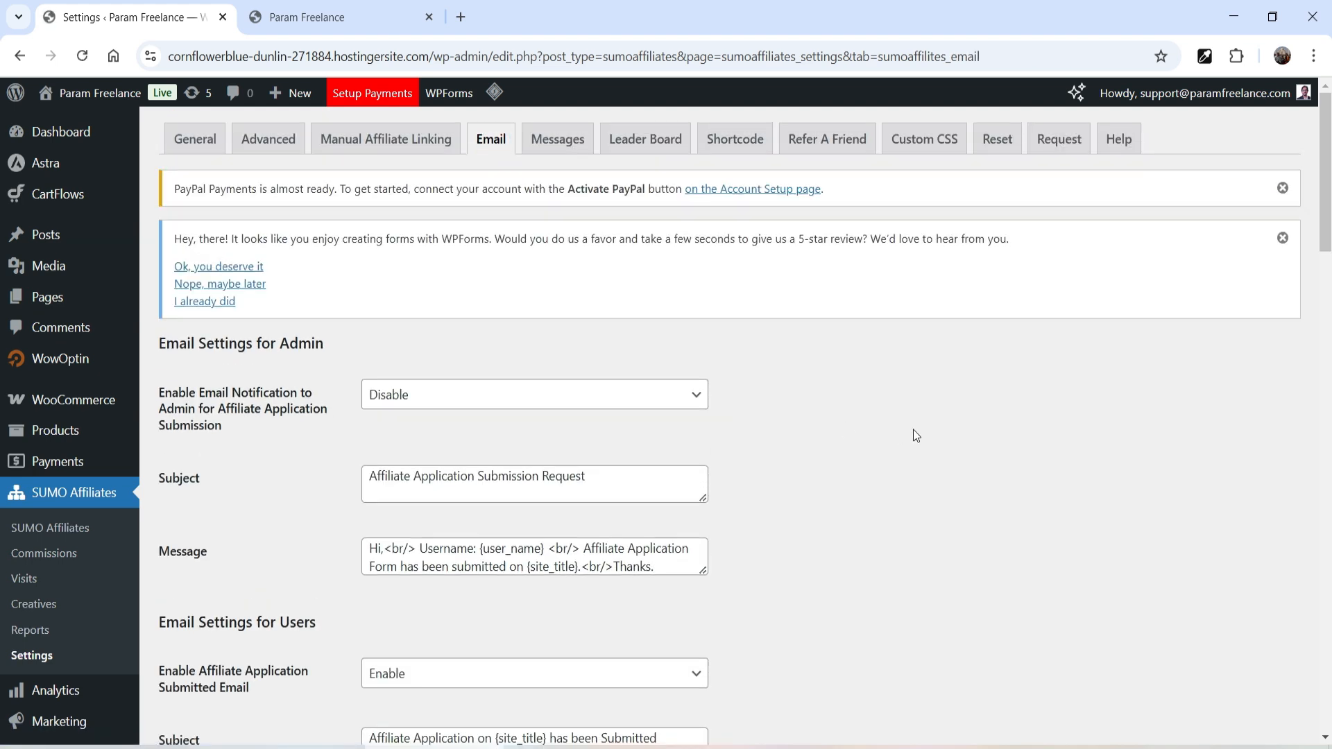
scroll(912, 430, "down", 4)
scroll(912, 436, "up", 3)
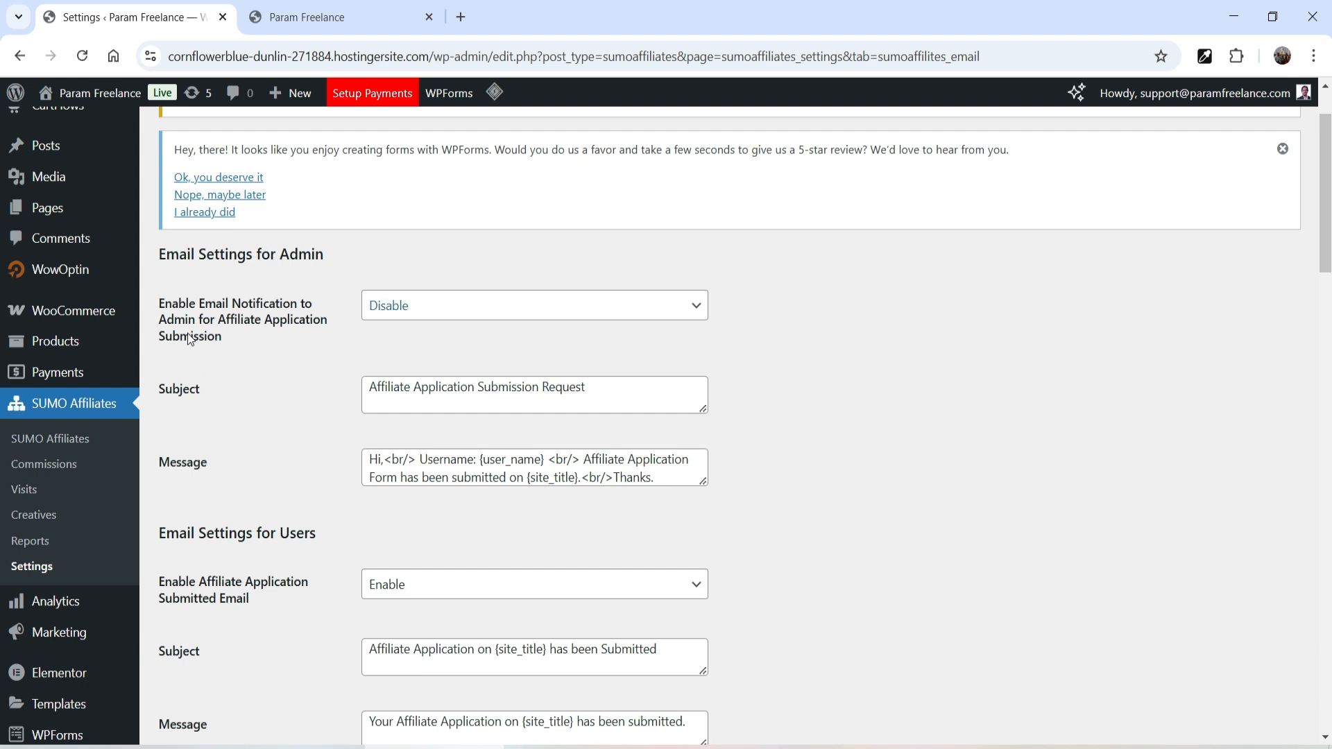
left_click(416, 318)
left_click(969, 376)
triple_click(614, 382)
left_click(967, 438)
scroll(406, 416, "down", 1)
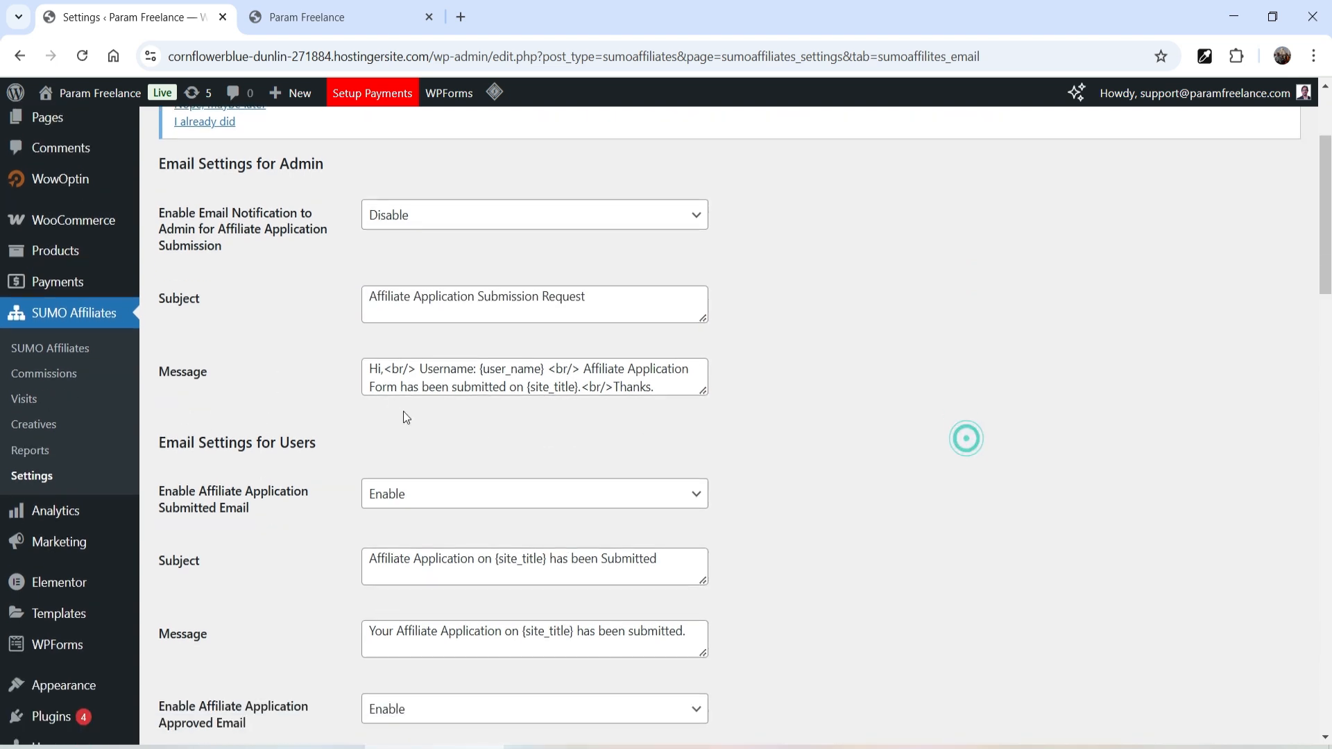
scroll(406, 417, "down", 2)
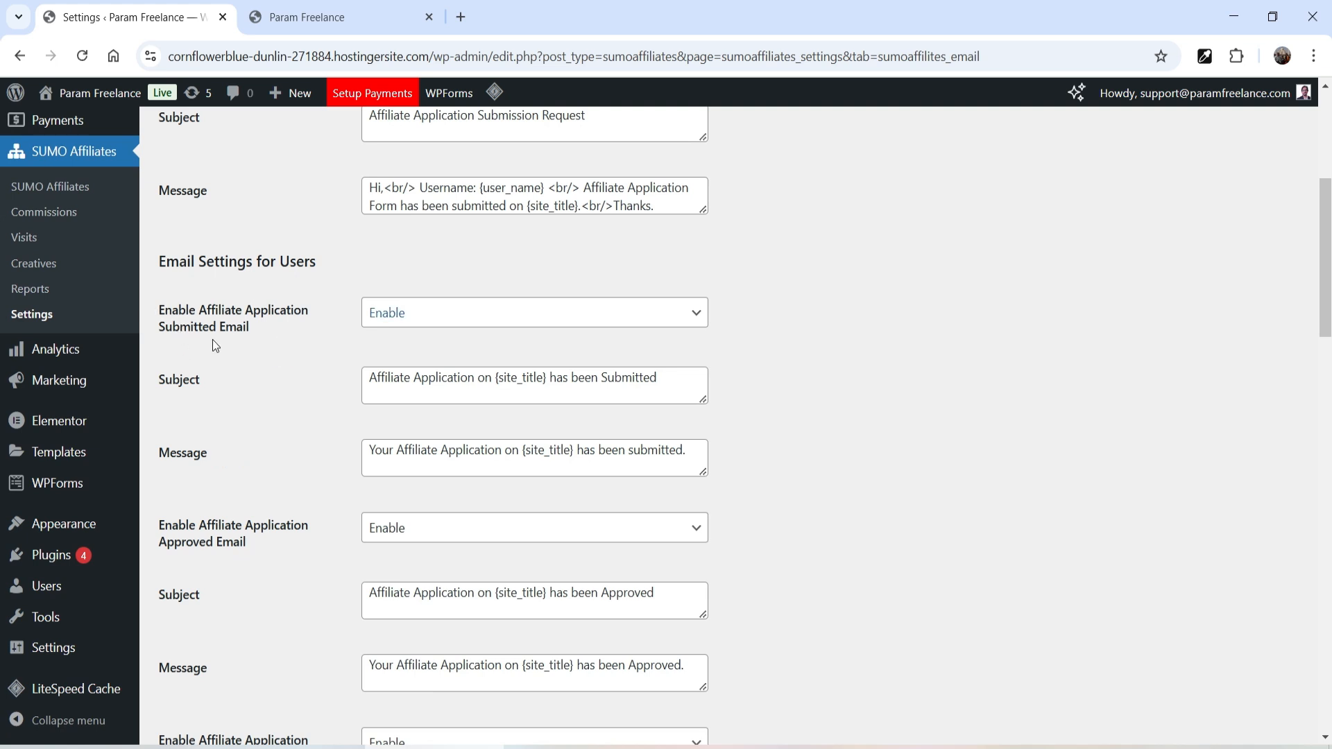
- Keep the submitted-application email enabled, review the remaining email templates, and save the Email settings
left_click(446, 325)
left_click(446, 315)
left_click(201, 426)
scroll(910, 413, "down", 2)
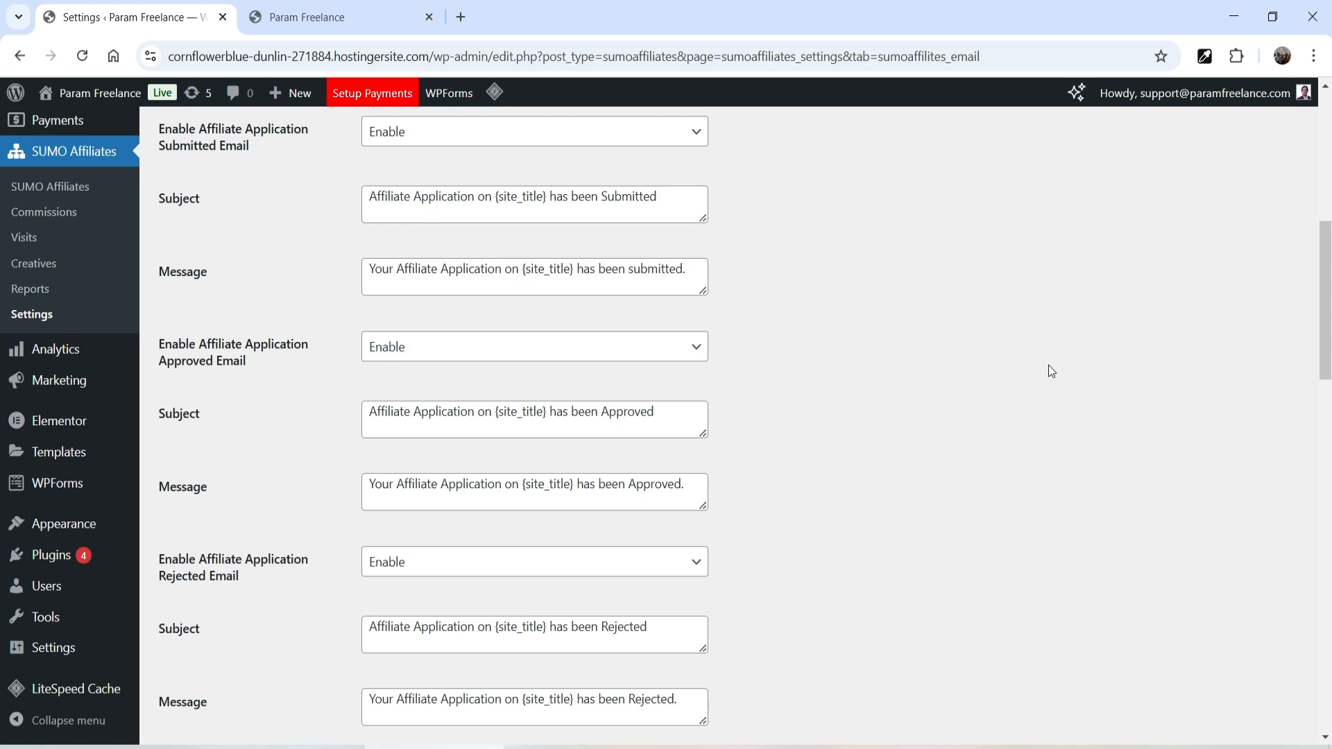
scroll(1051, 372, "down", 2)
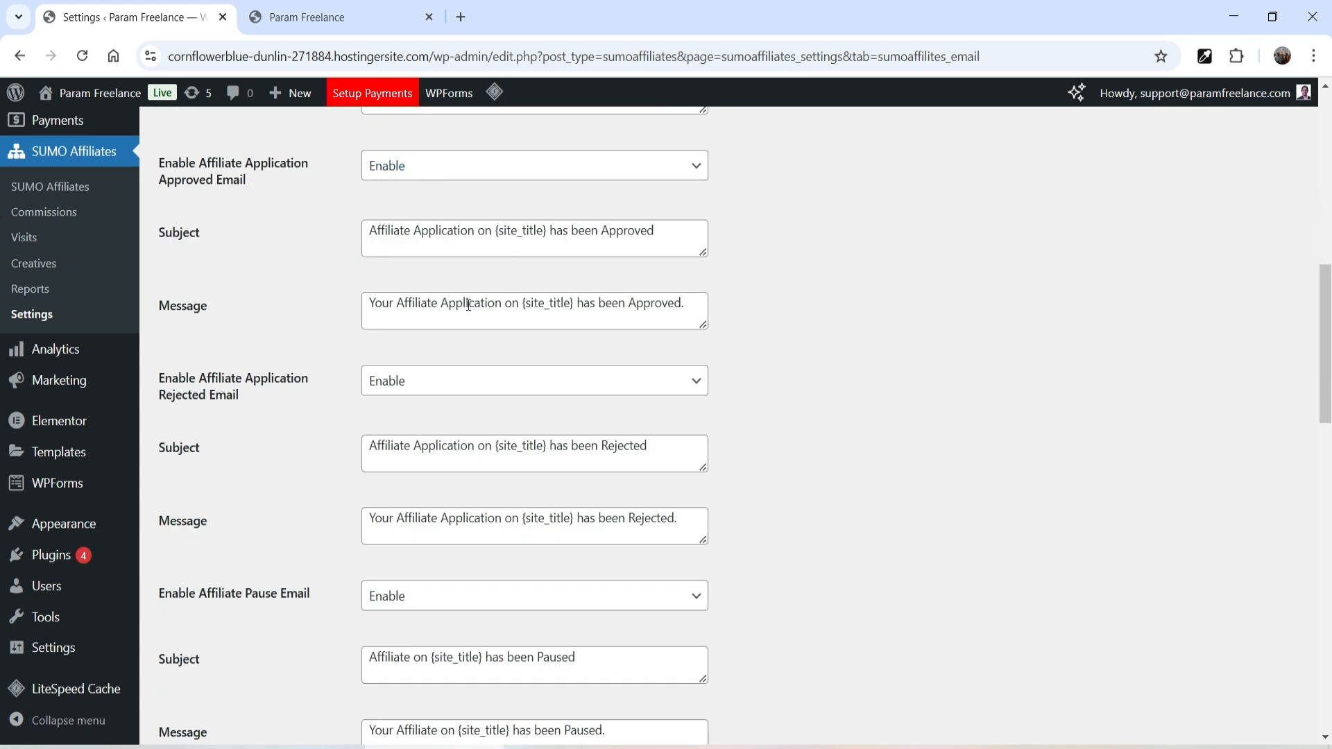
scroll(955, 288, "down", 3)
scroll(313, 333, "up", 1)
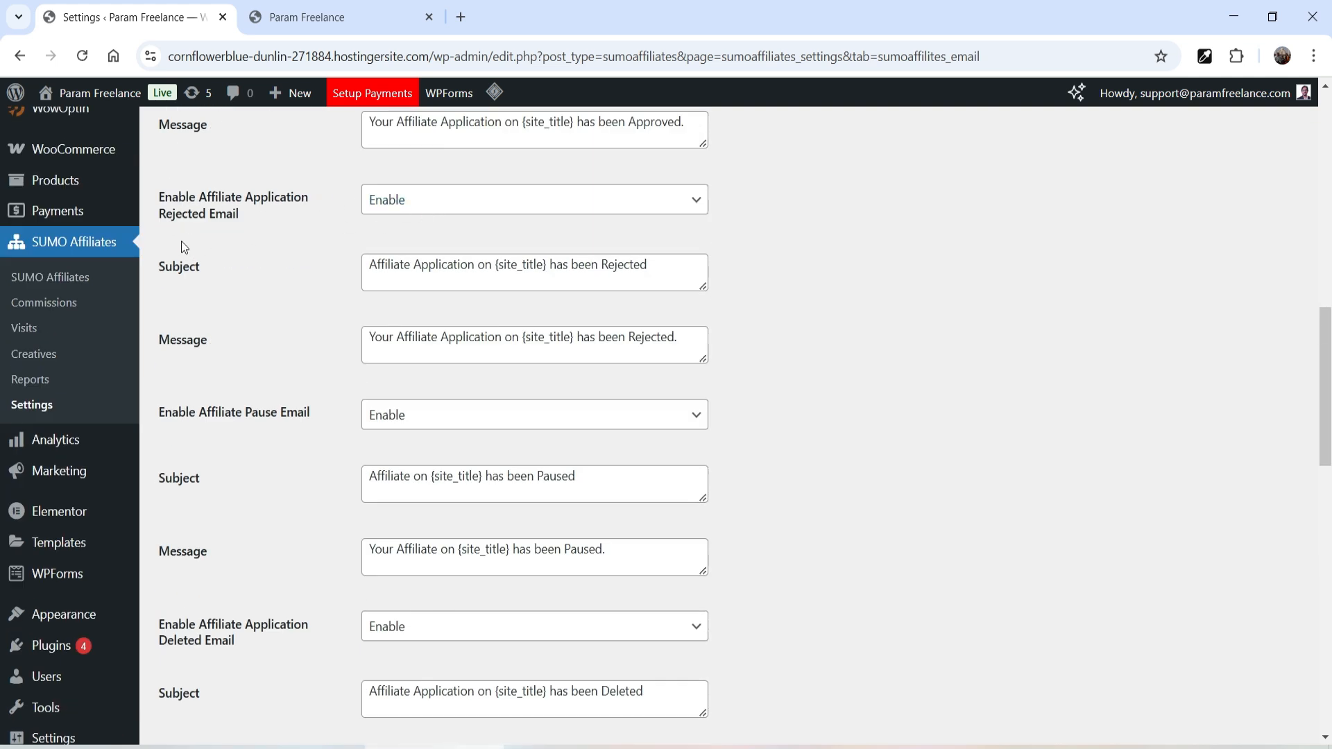
scroll(140, 356, "down", 1)
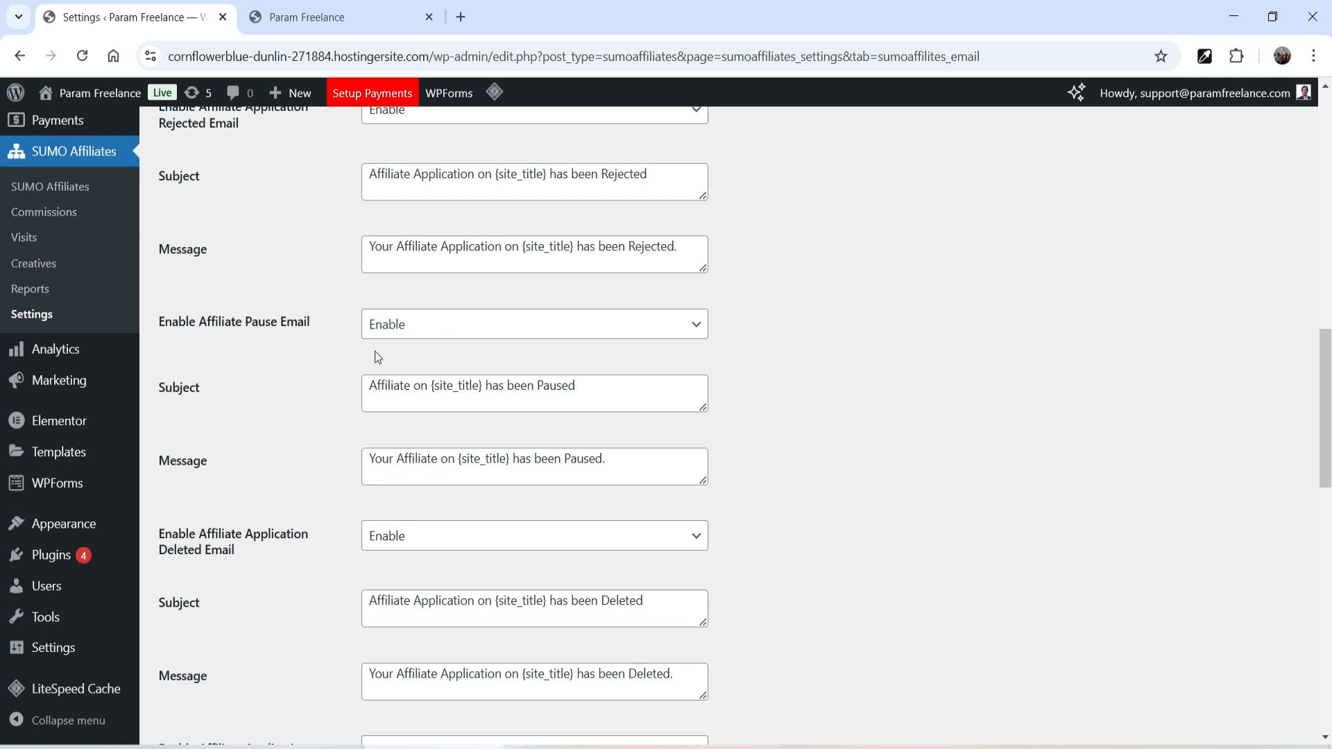
scroll(378, 358, "down", 4)
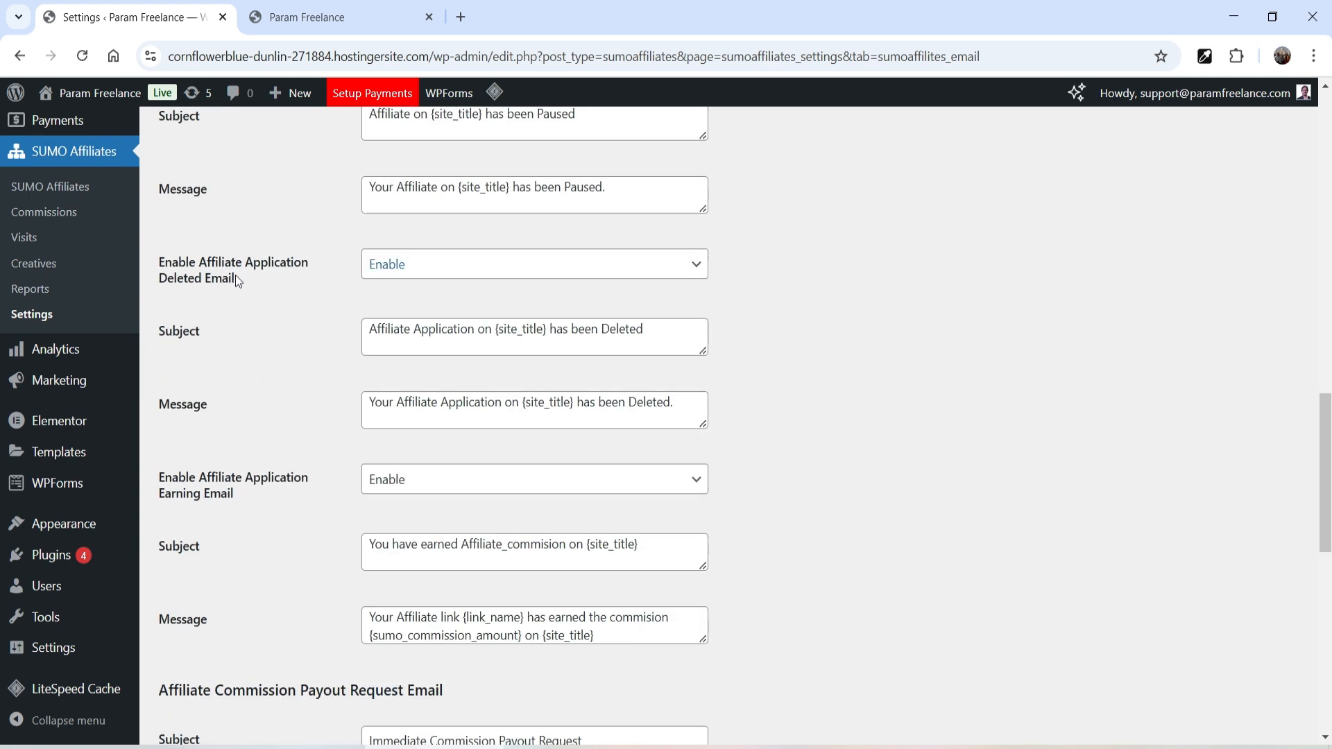
scroll(243, 286, "down", 3)
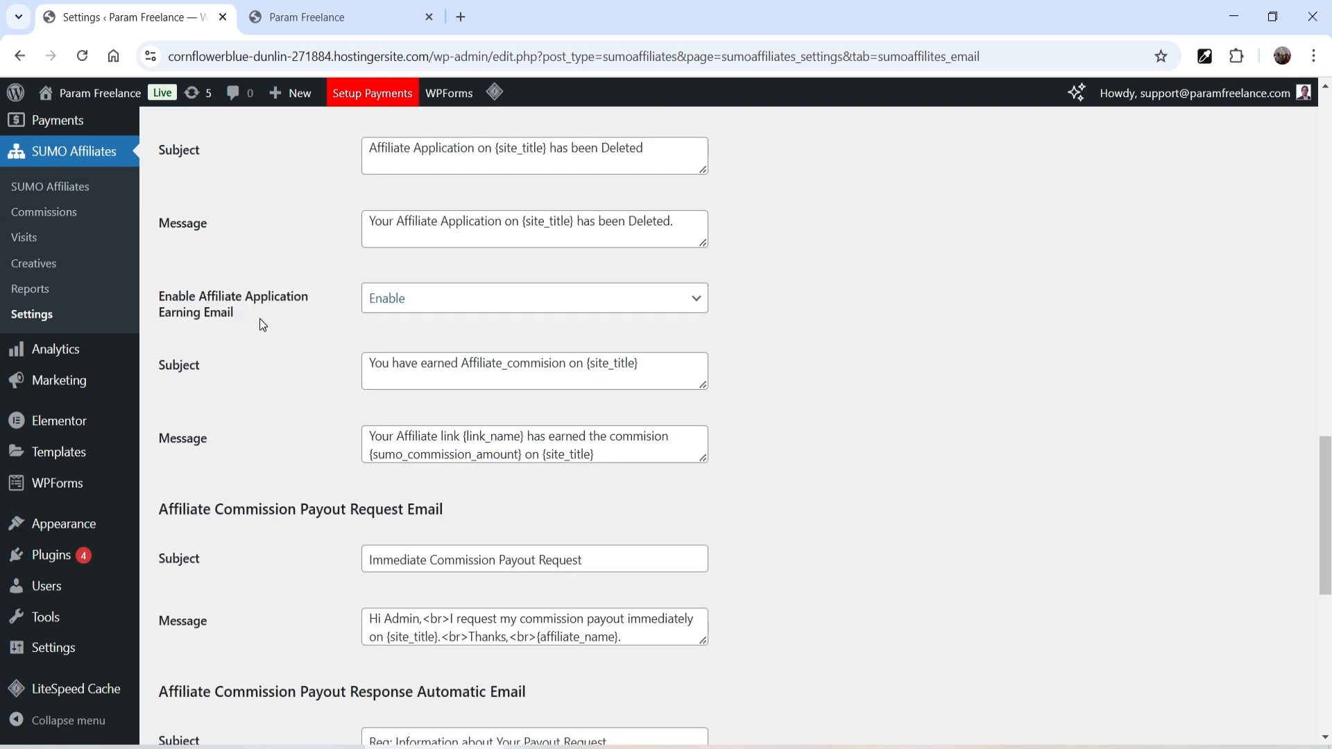
scroll(236, 321, "down", 1)
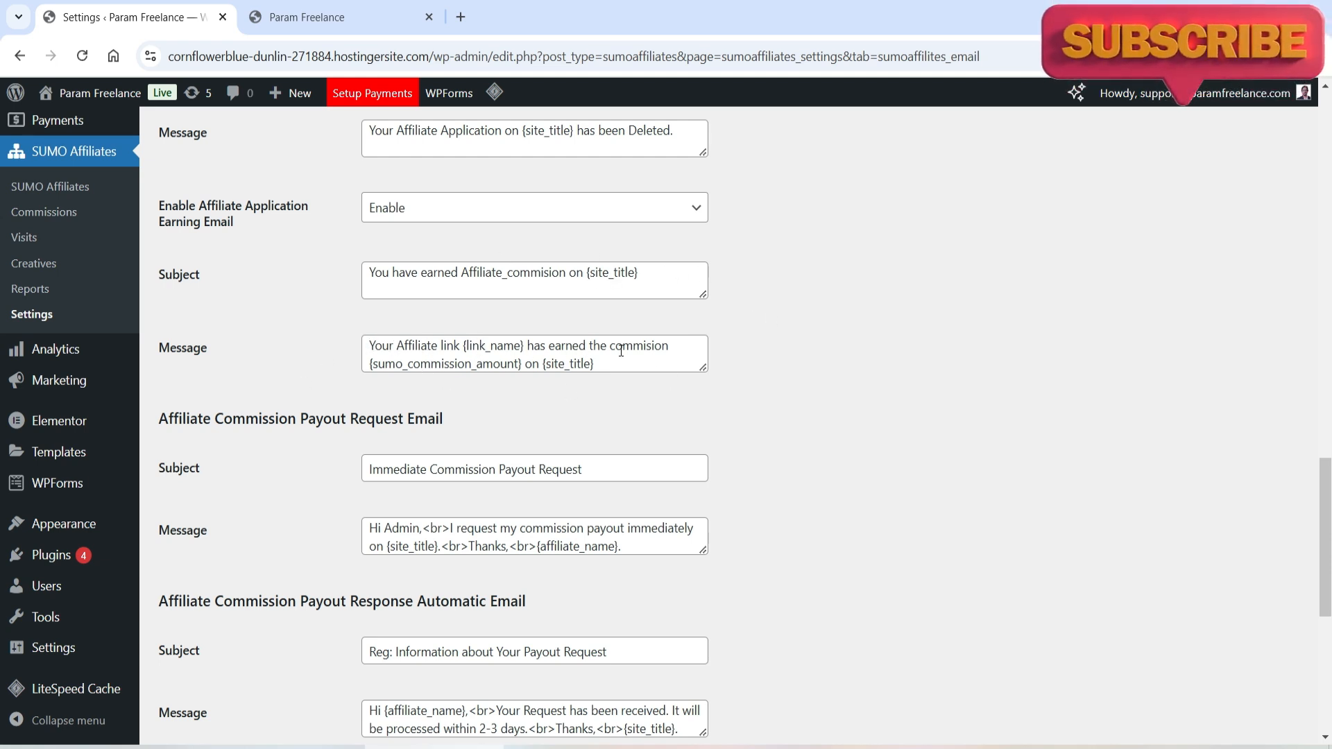
scroll(257, 373, "down", 6)
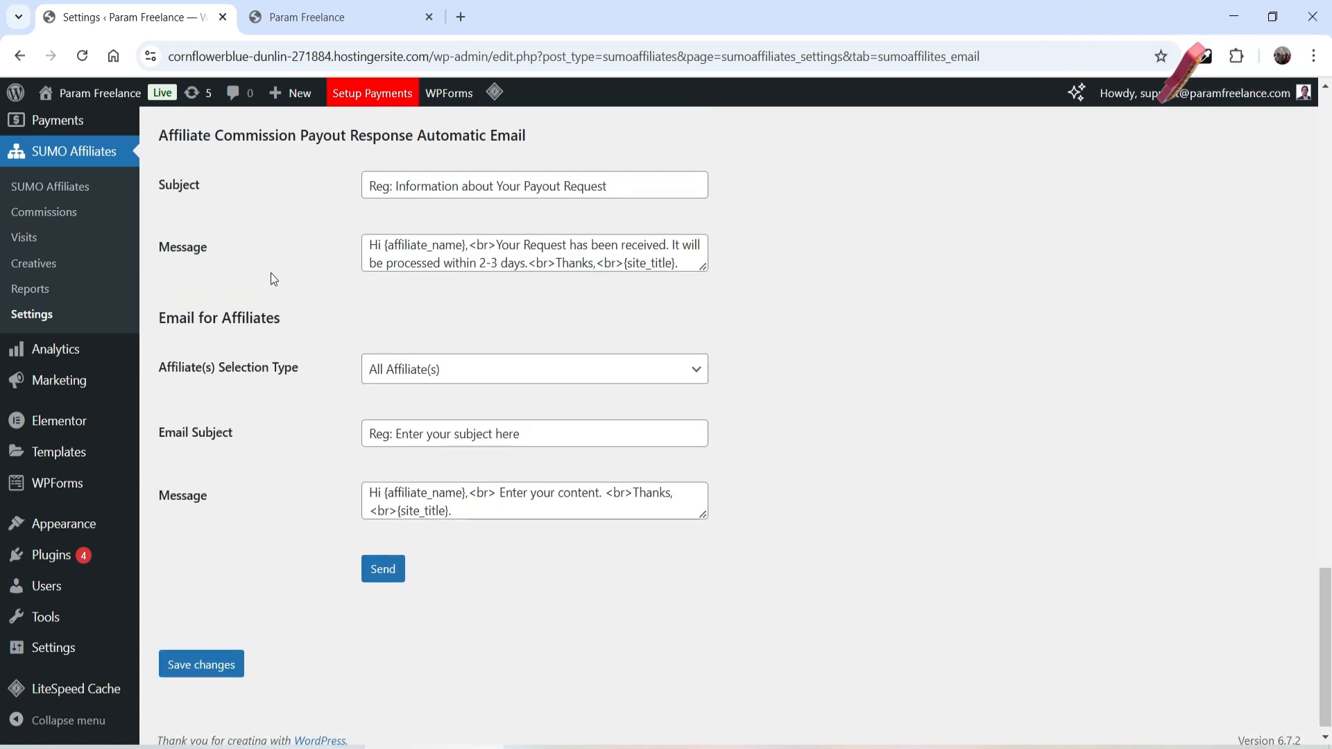
left_click(208, 664)
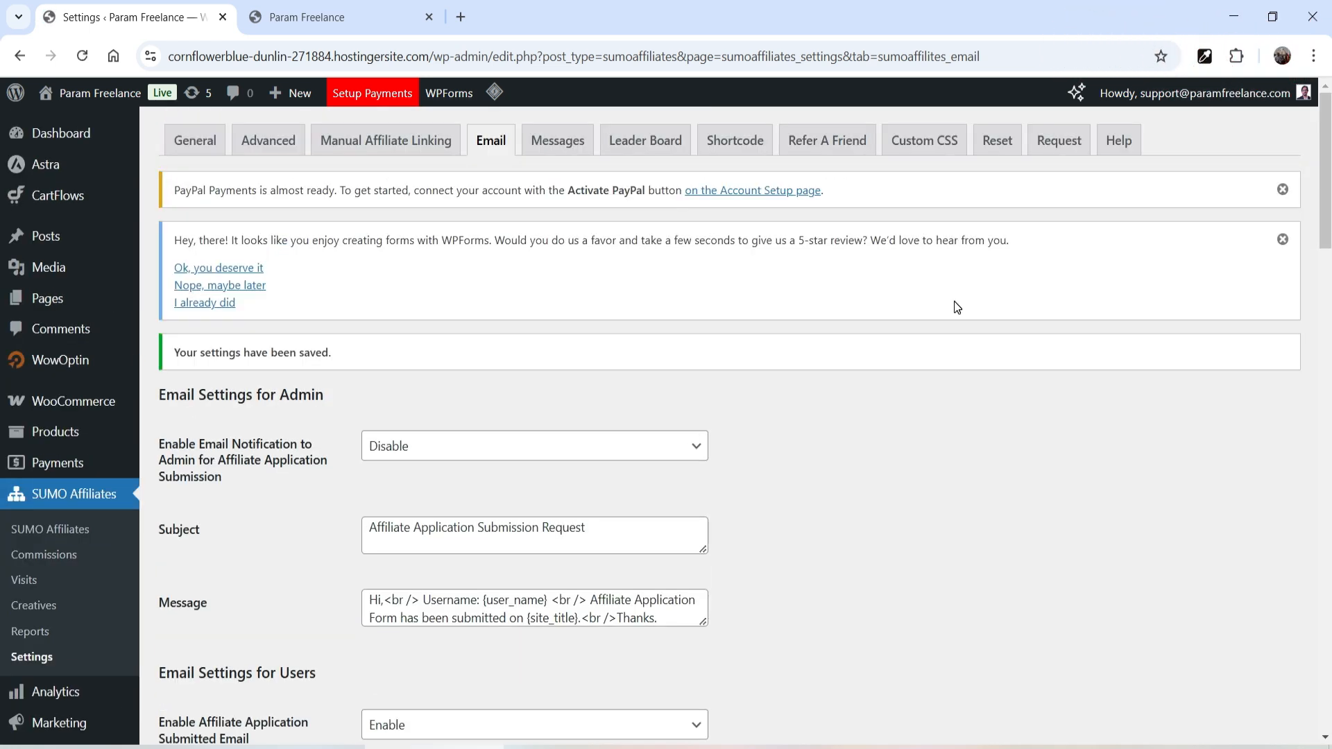
- Browse the SUMO Affiliates Messages and Leader Board settings
left_click(557, 141)
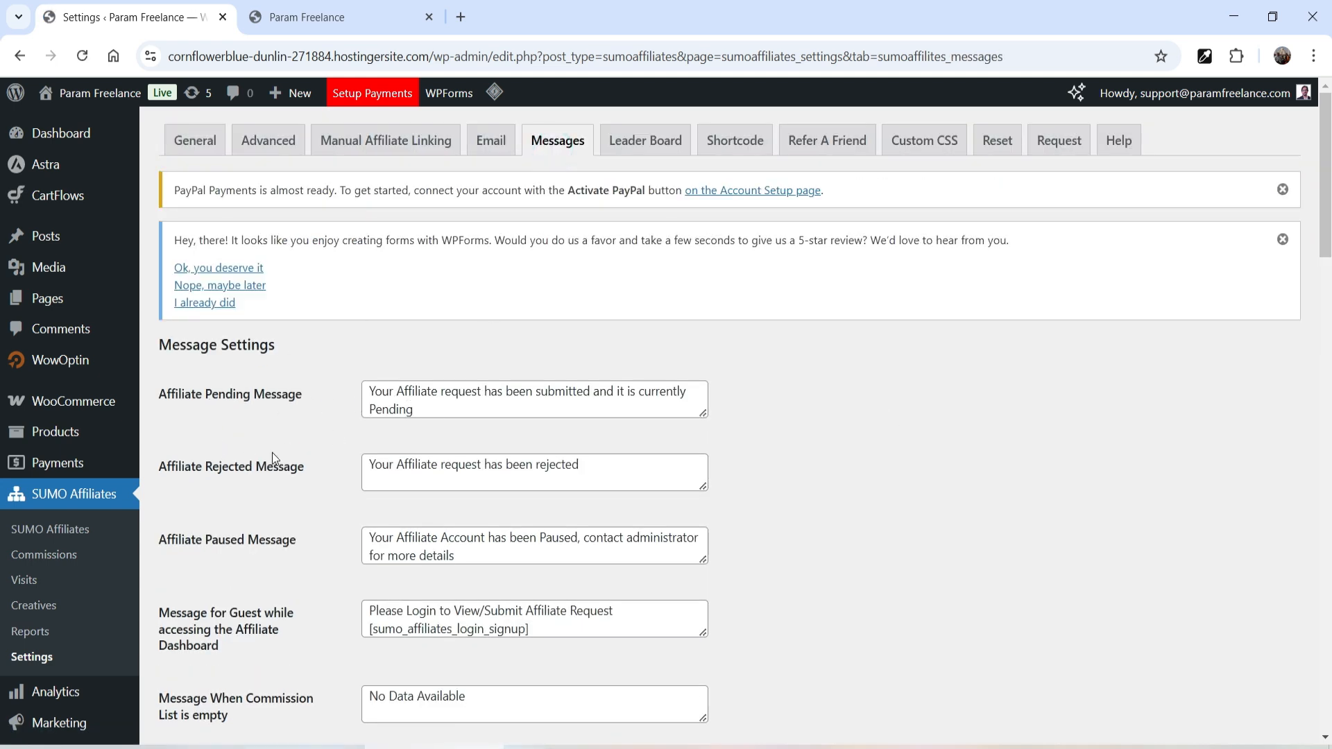
scroll(272, 452, "down", 1)
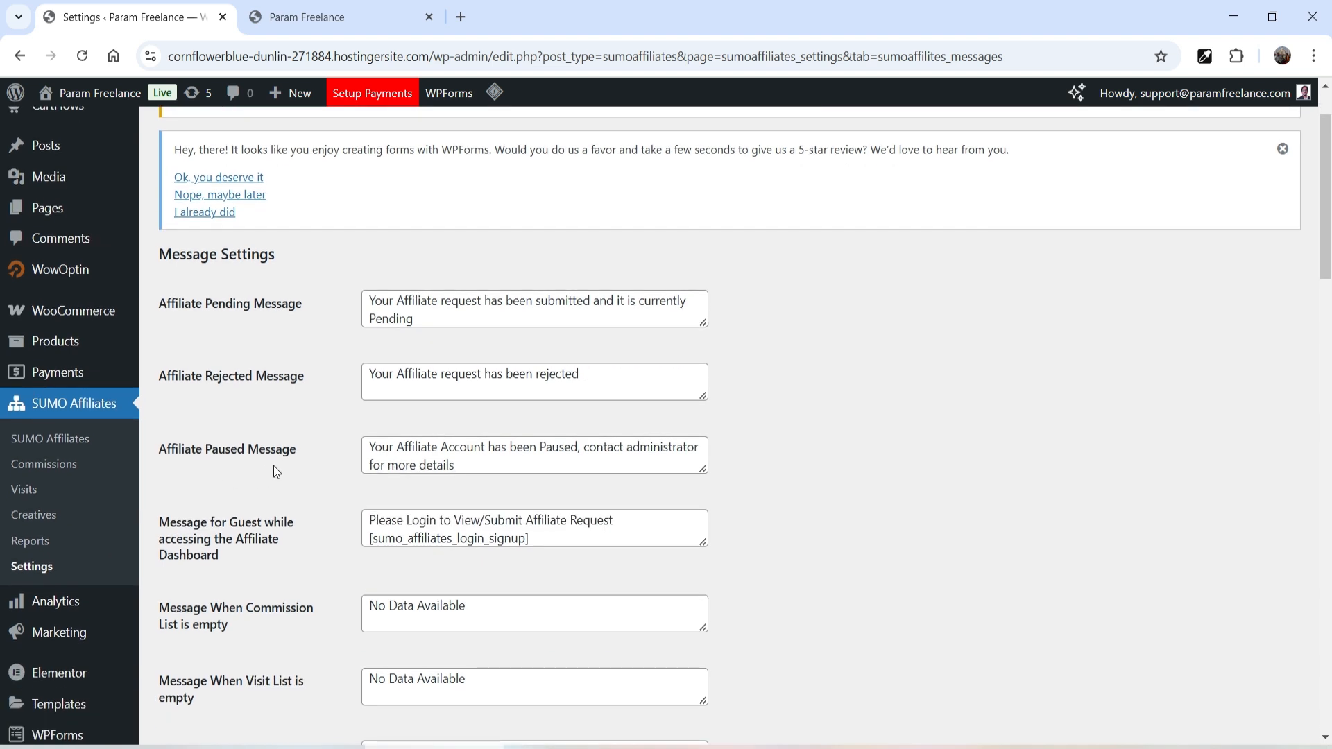
scroll(386, 449, "down", 8)
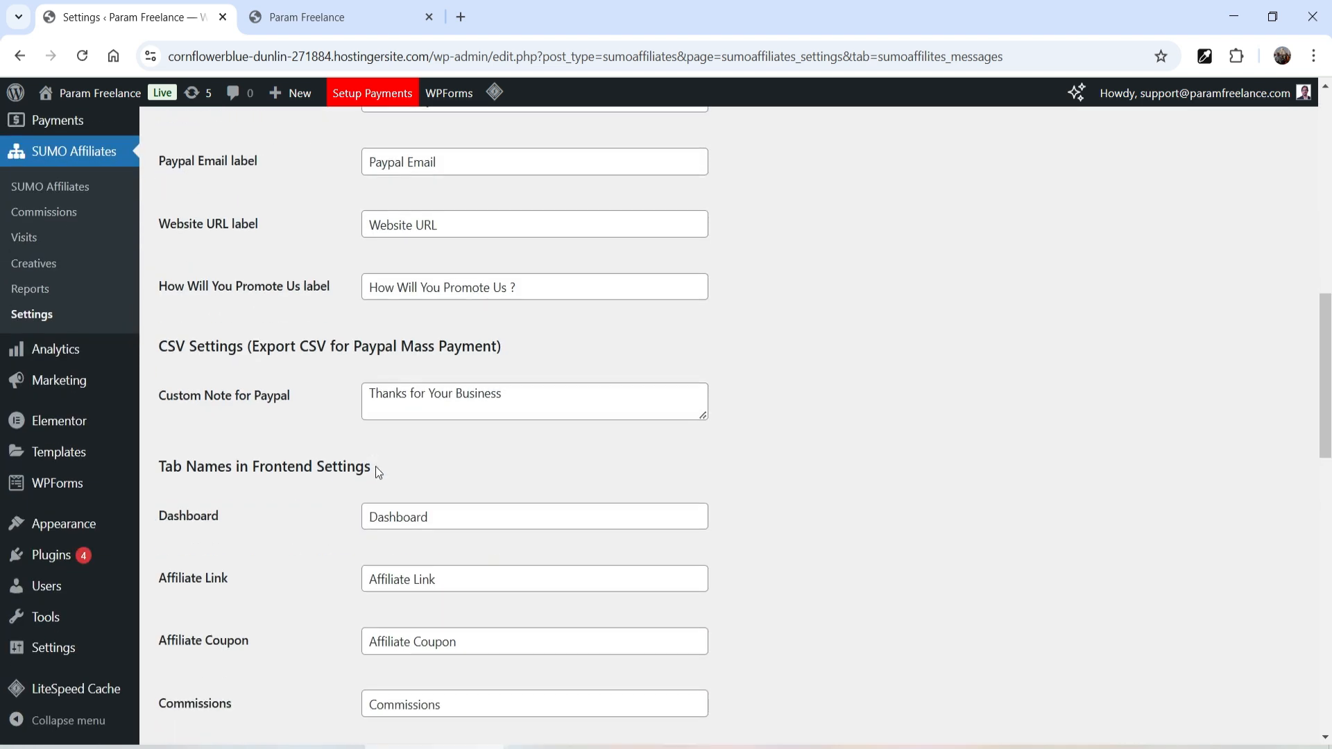
scroll(376, 466, "up", 3)
scroll(878, 447, "up", 5)
left_click(646, 140)
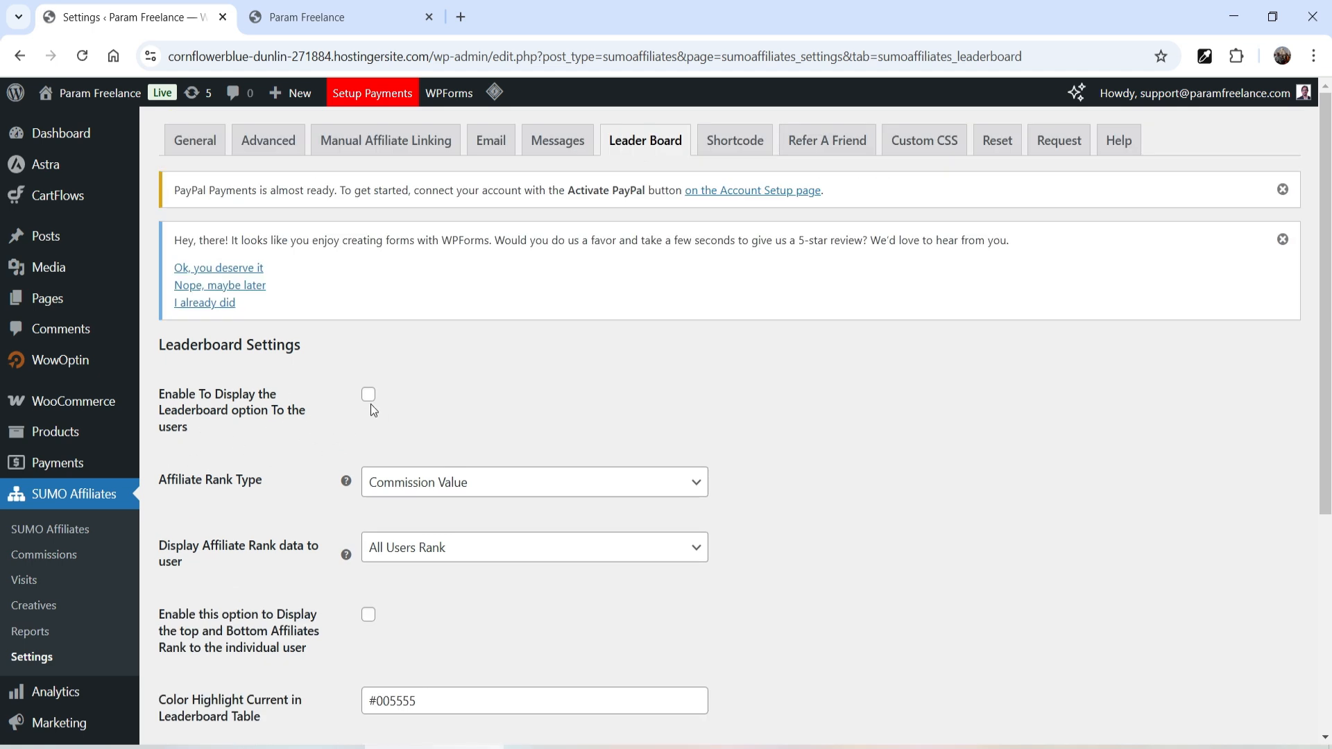
scroll(842, 413, "down", 2)
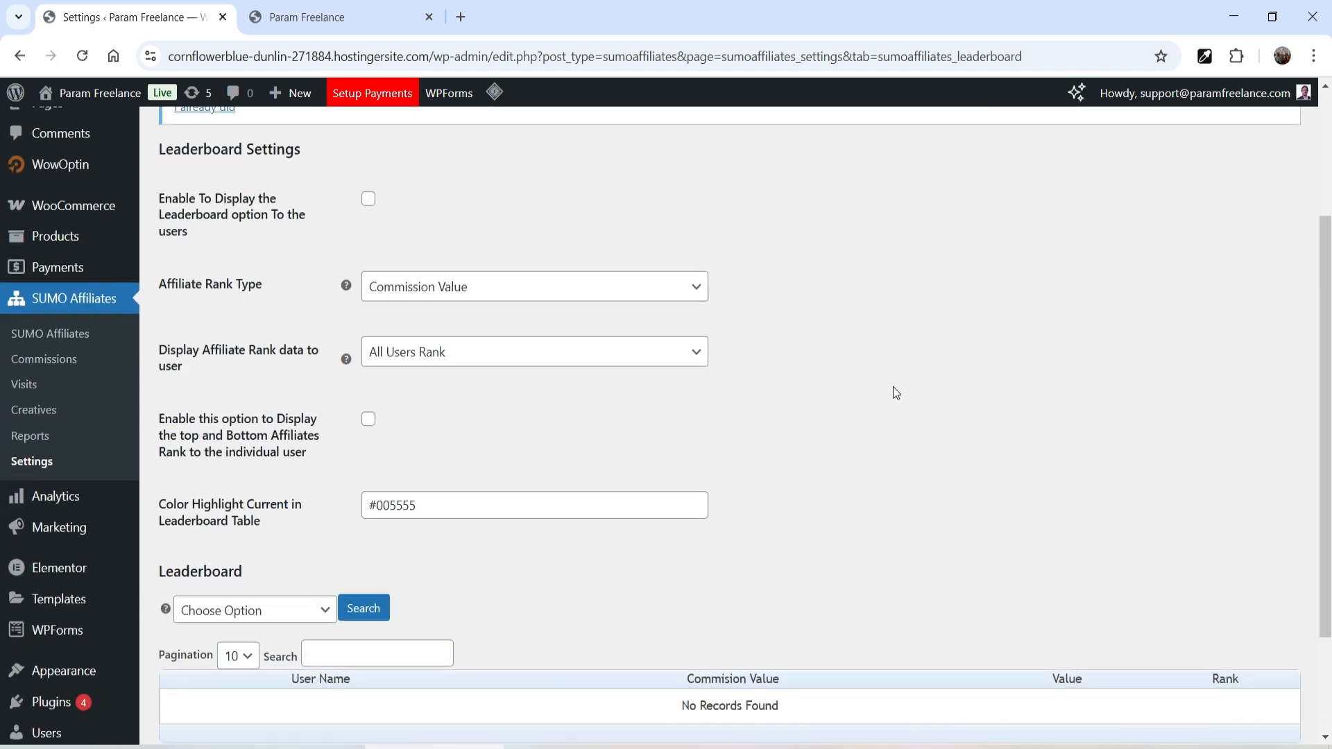
scroll(893, 386, "up", 3)
- Locate the [sumoaffiliates] shortcode, then open Pages > All Pages in a new tab
left_click(734, 141)
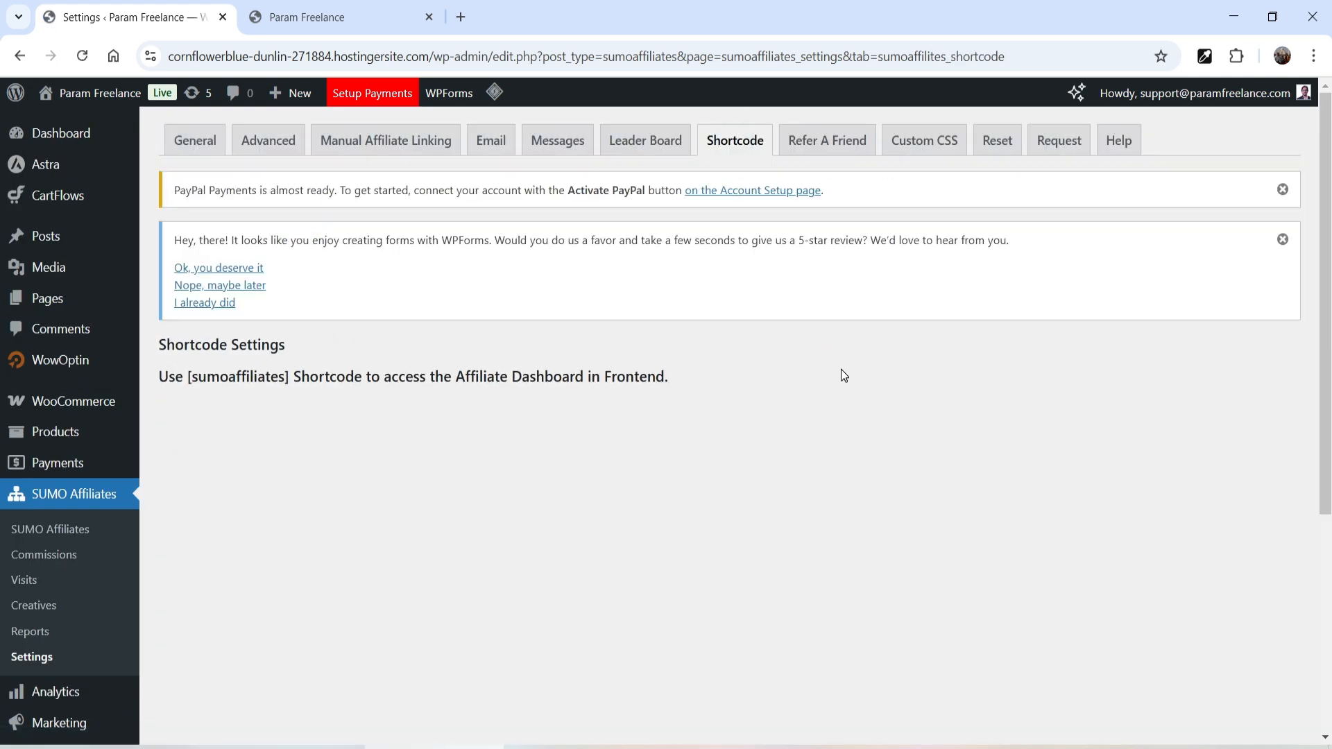
left_click_drag(190, 380, 289, 378)
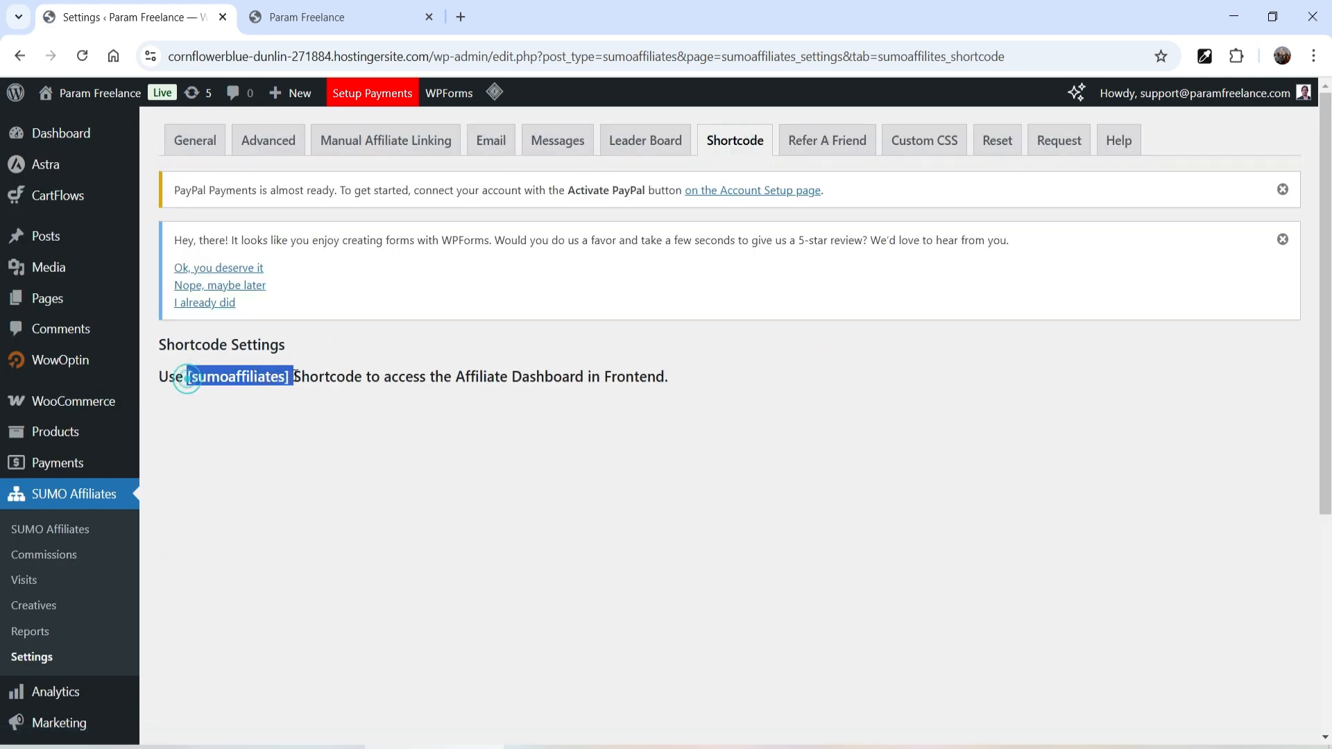
left_click(432, 448)
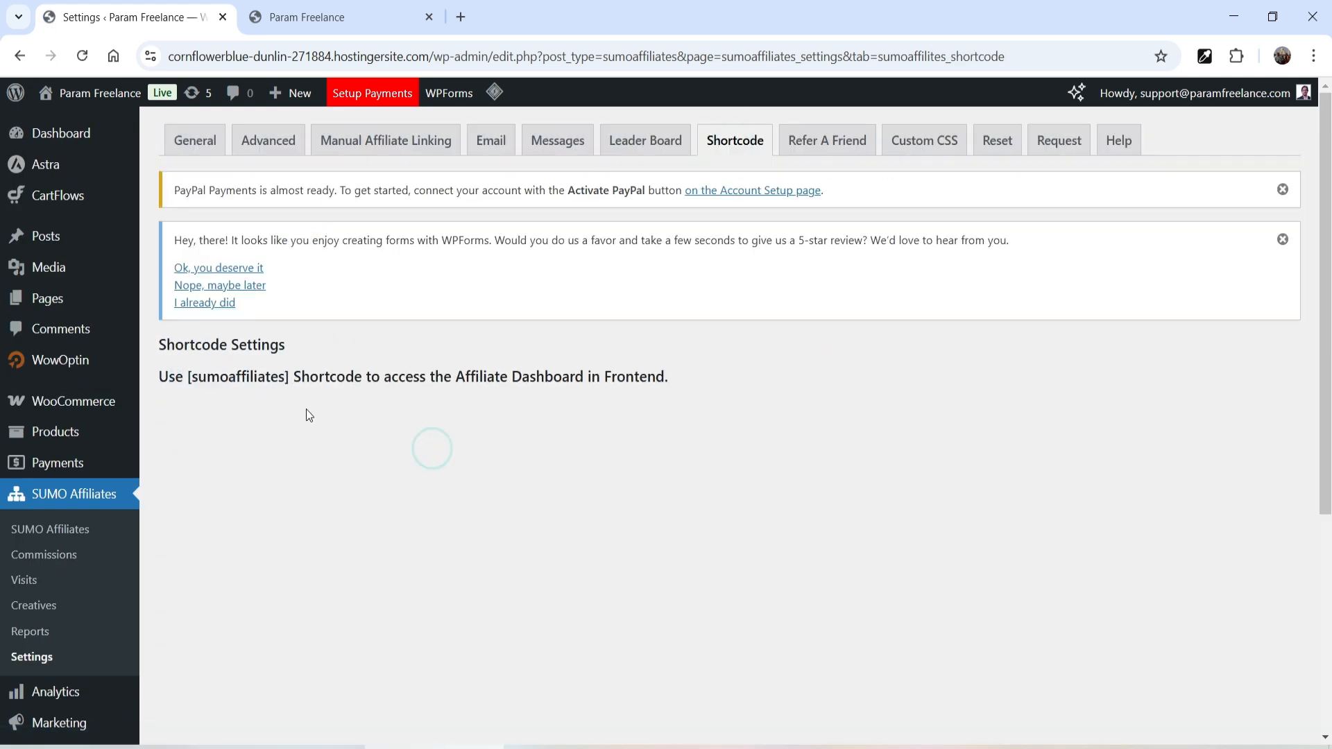
mouse_move(50, 306)
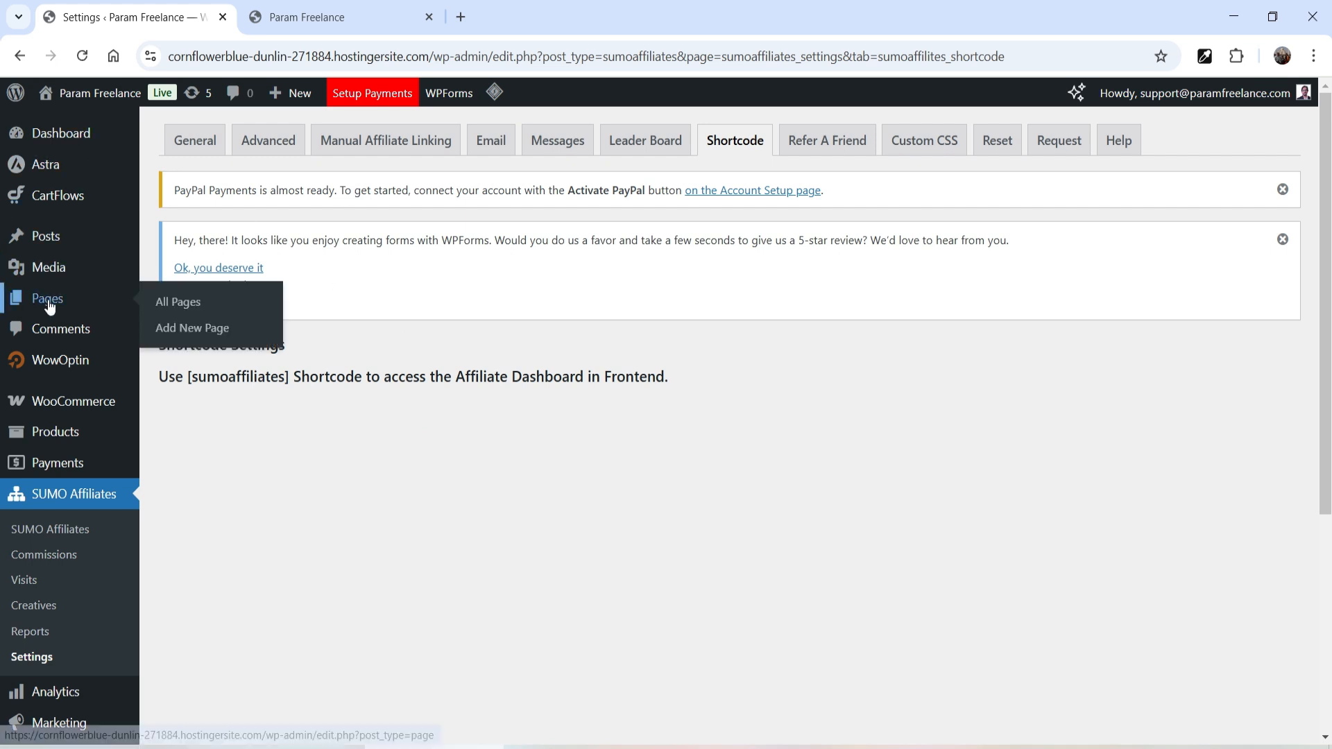
right_click(189, 300)
left_click(265, 321)
- Create a page titled 'Affiliates' with the Elementor Full Width template and publish it
left_click(547, 22)
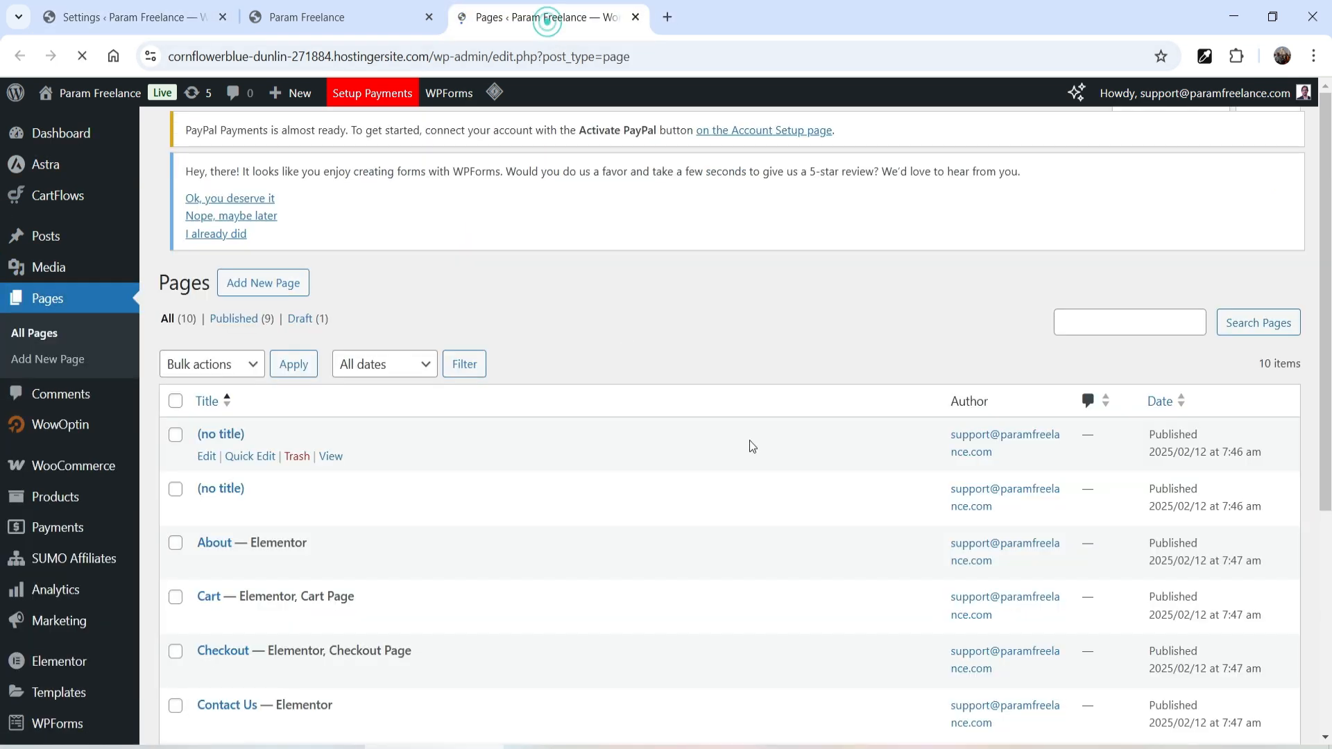
left_click(263, 139)
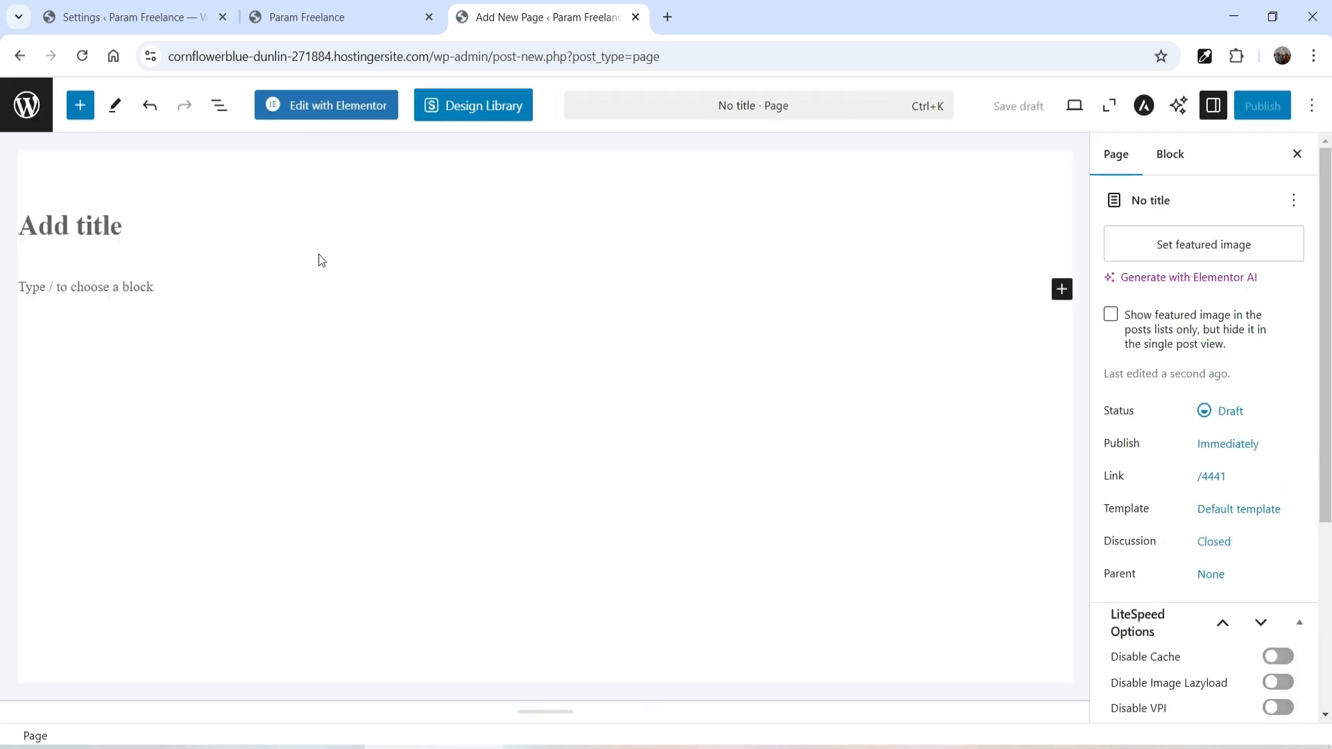
left_click(166, 226)
type("Affiliates")
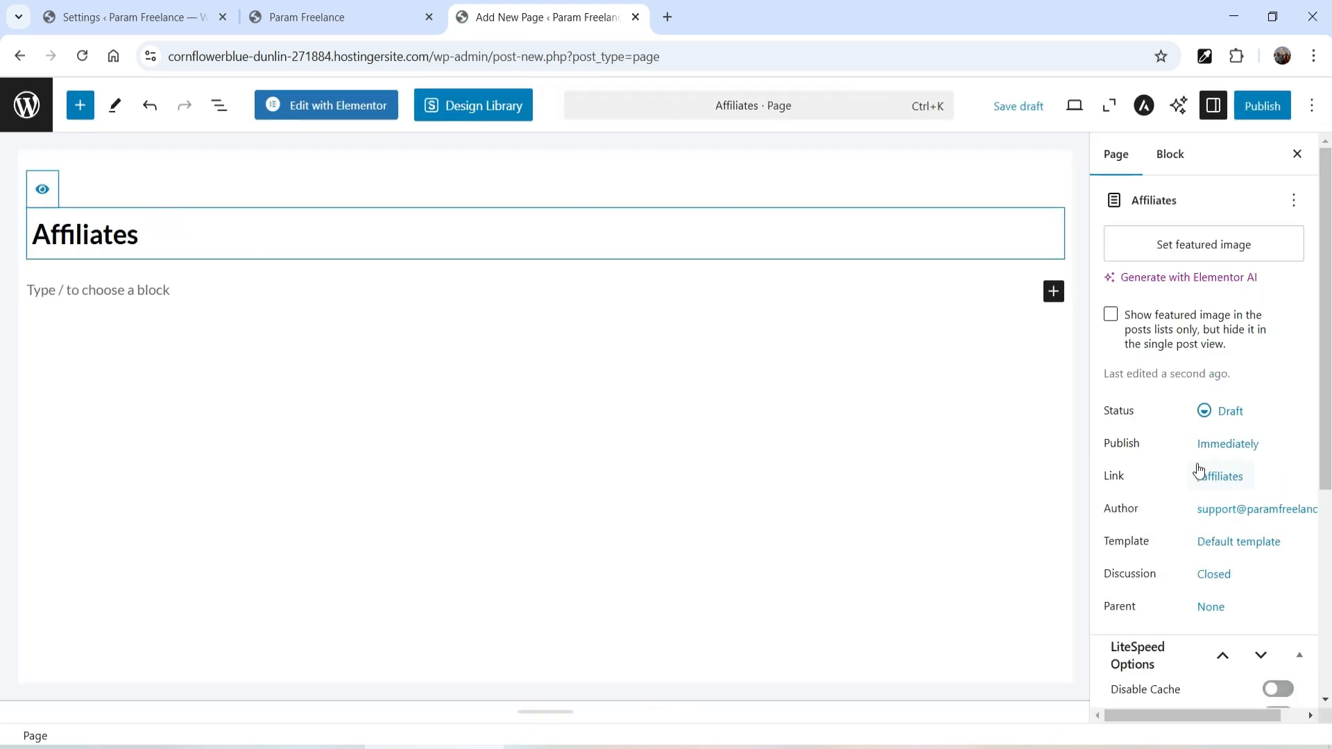
left_click(1249, 542)
left_click(1118, 683)
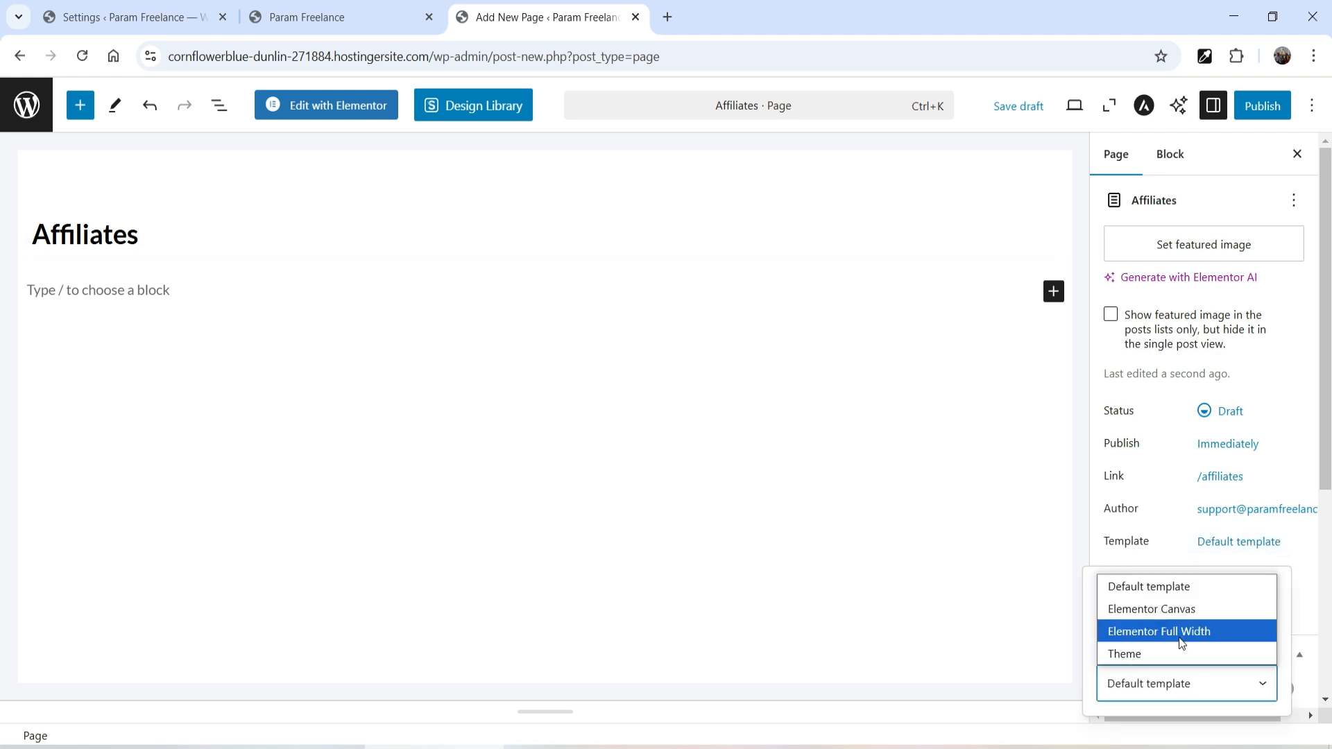
left_click(1137, 631)
left_click(1254, 117)
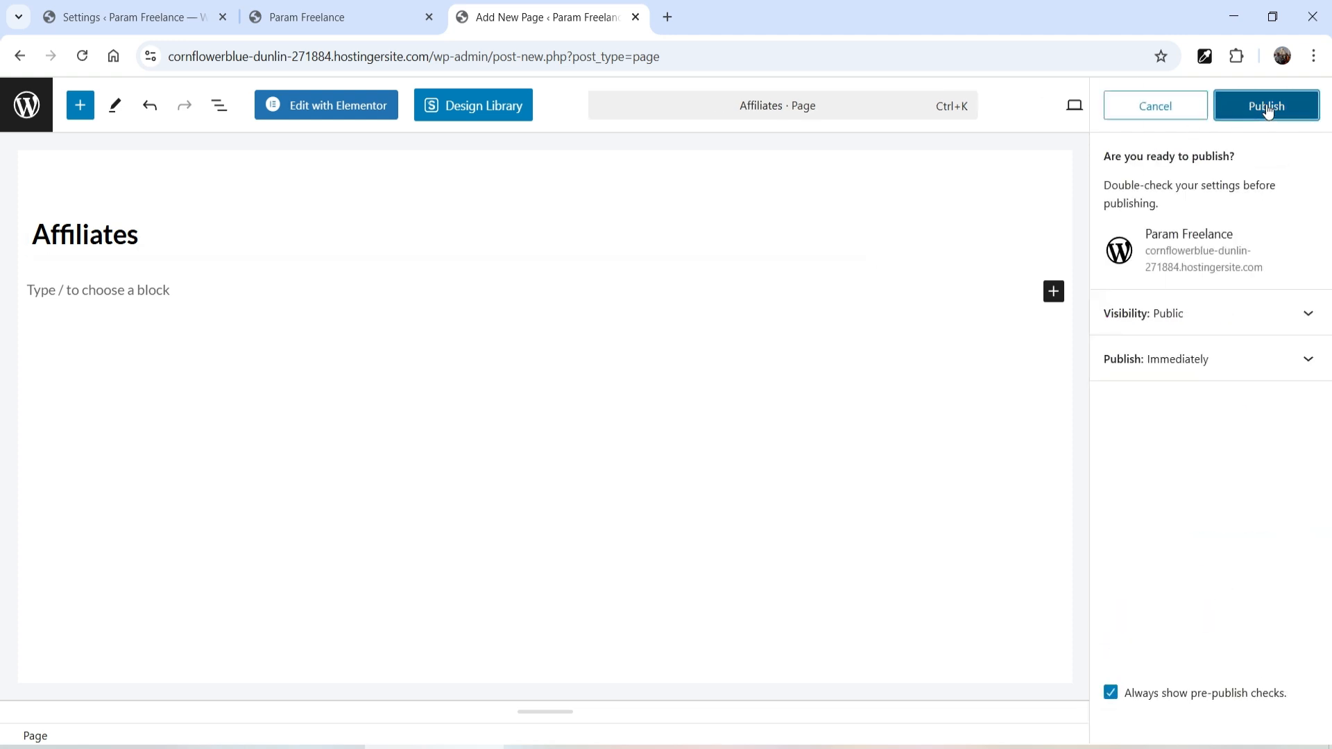
left_click(1268, 107)
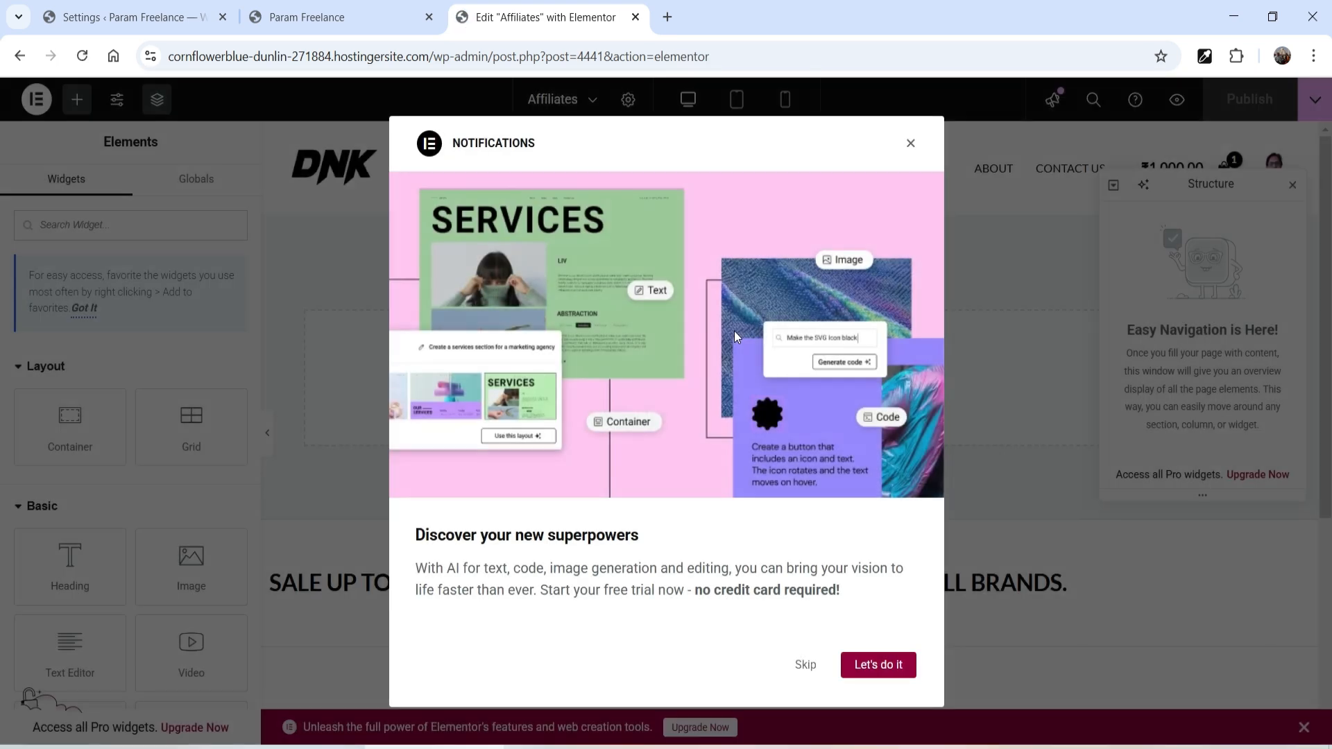
- Add a single-column Flexbox container and place a Shortcode widget inside it
left_click(911, 144)
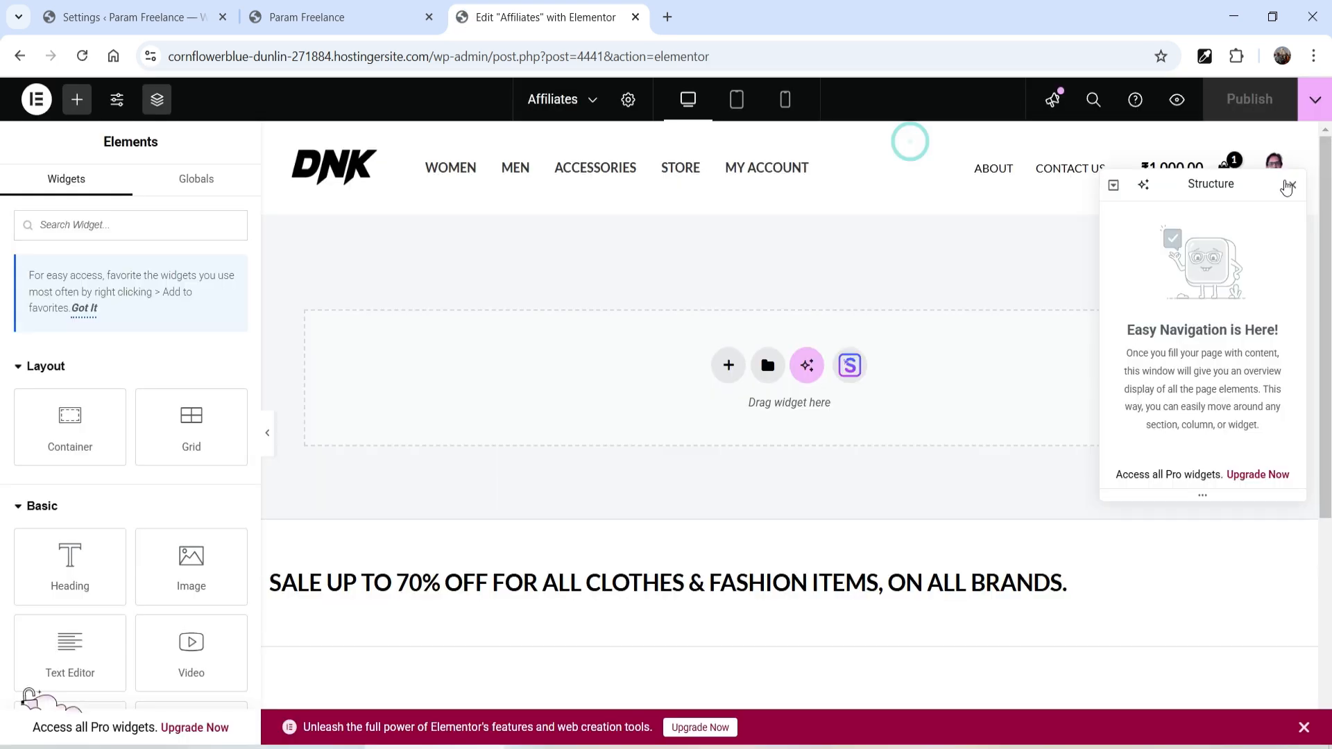
left_click(1292, 184)
left_click(727, 366)
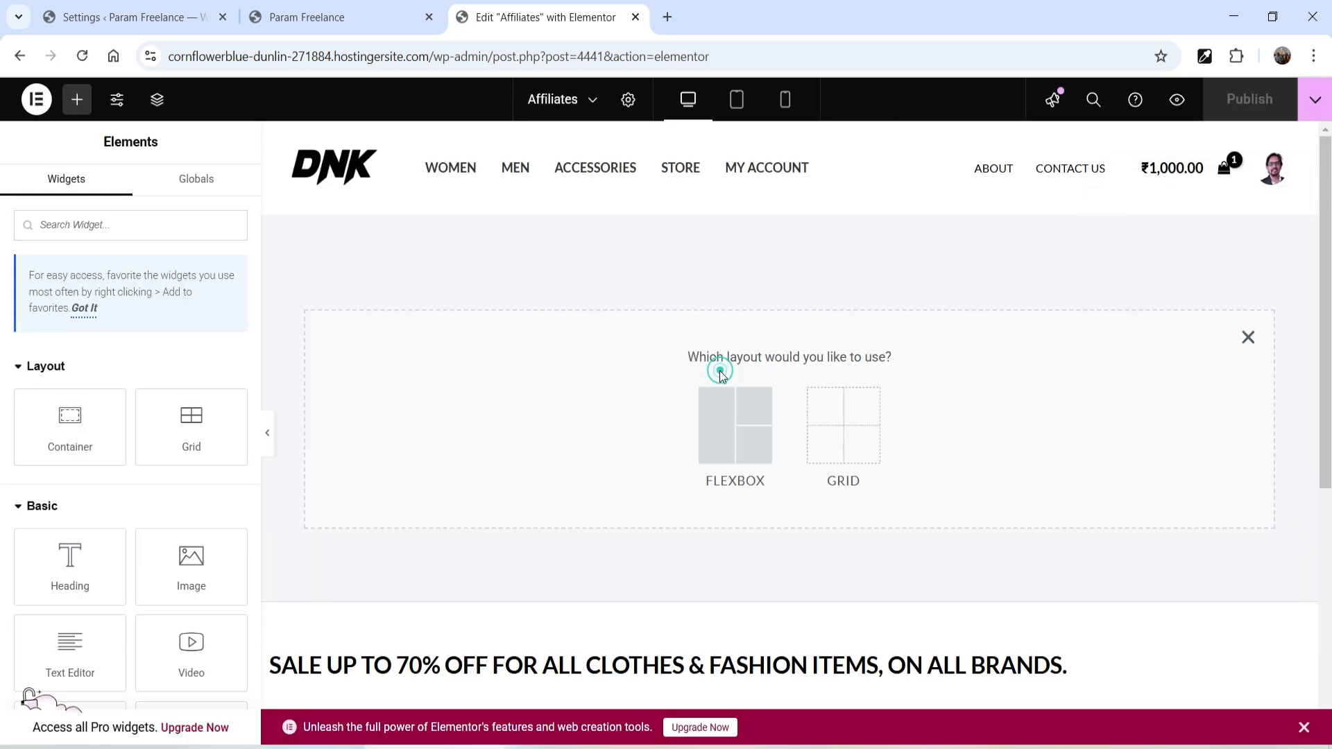
left_click(709, 440)
left_click(543, 417)
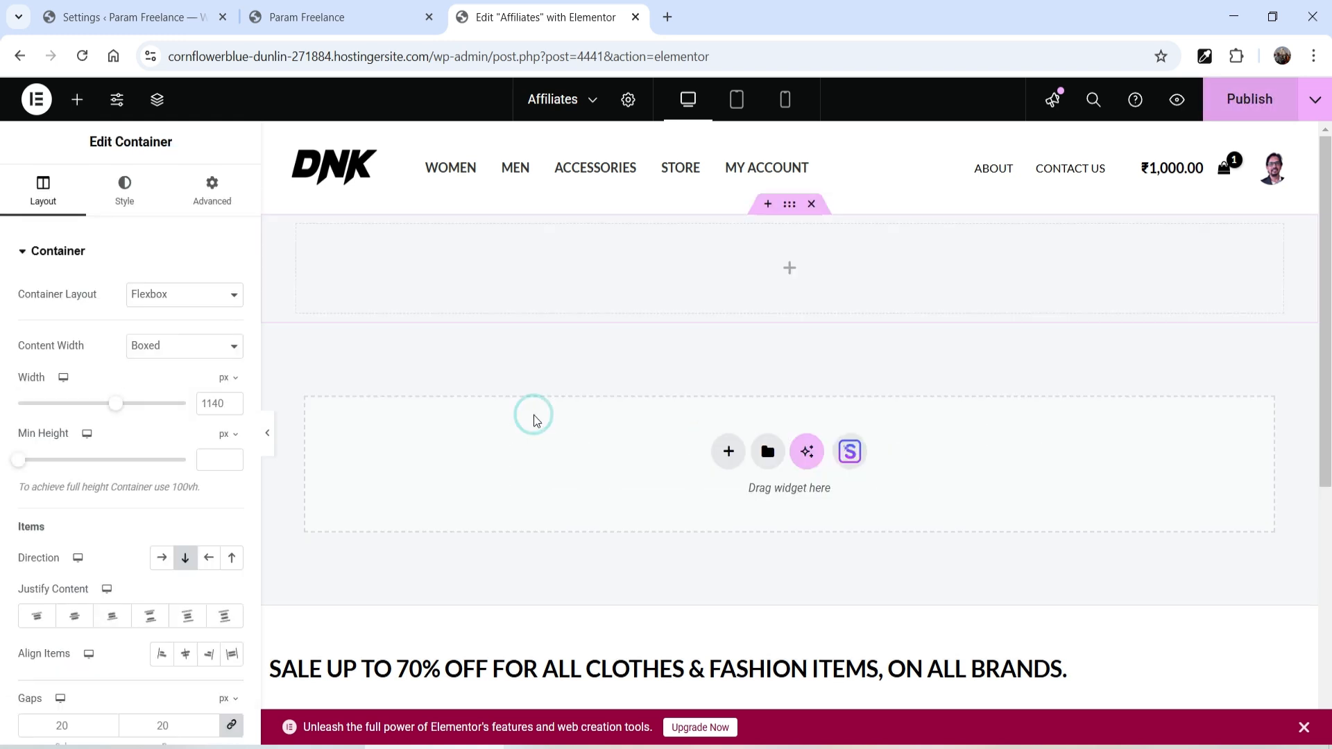
left_click(789, 269)
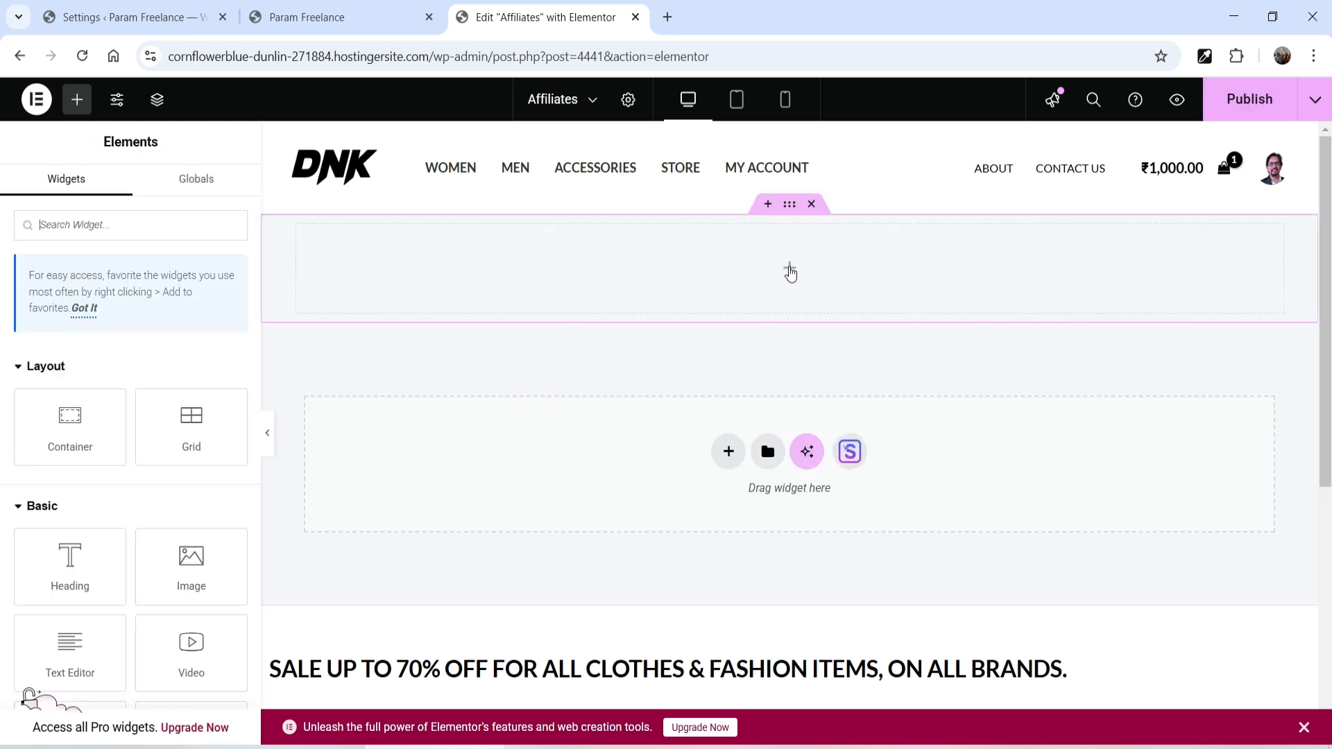
left_click(143, 225)
type("short")
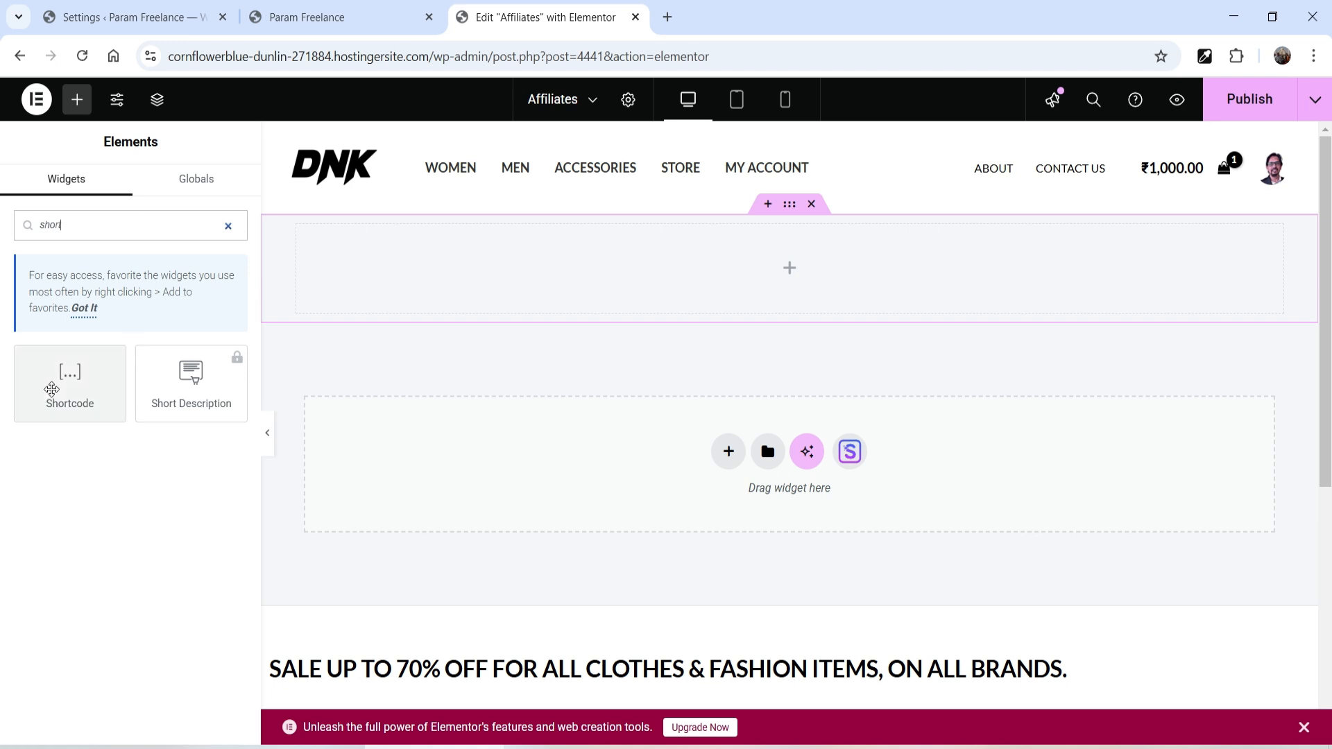
left_click_drag(59, 381, 538, 298)
- Copy [sumoaffiliates] from the shortcode settings and paste it into the Shortcode widget
left_click(156, 19)
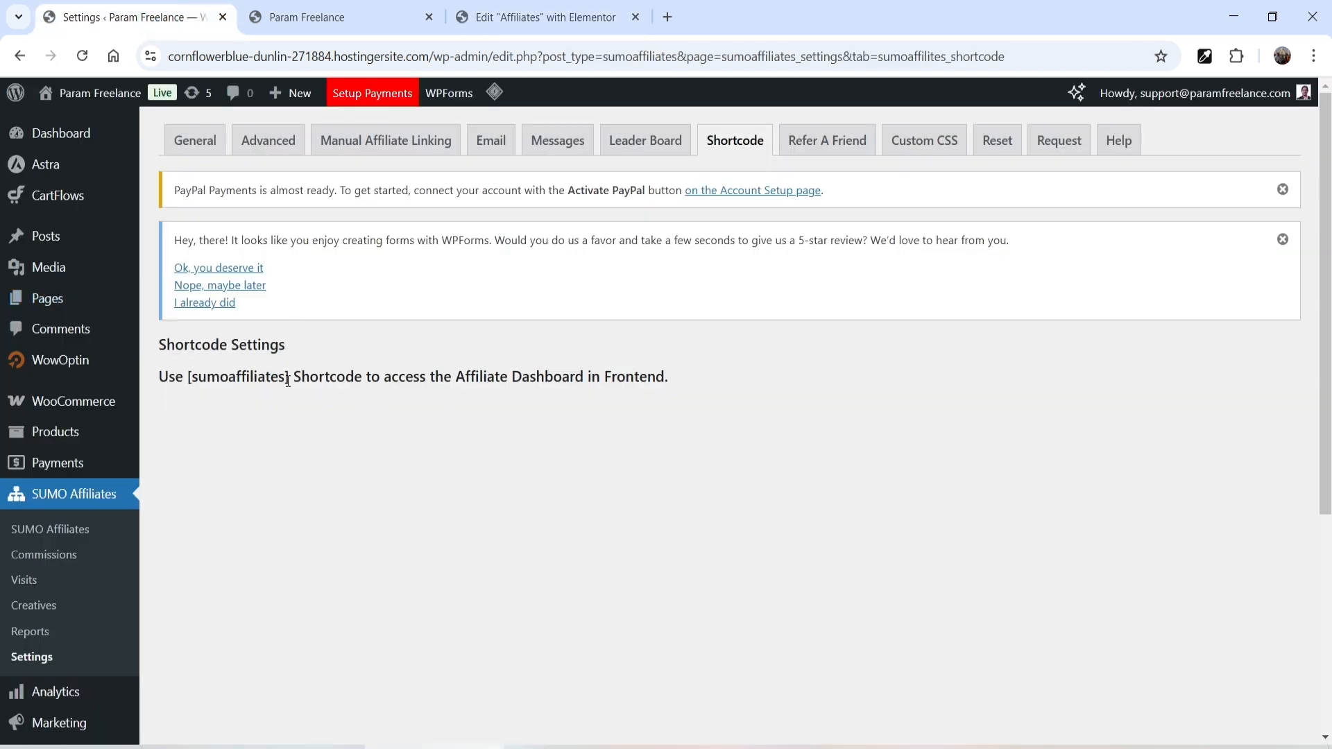
left_click_drag(286, 377, 199, 377)
left_click(261, 404)
left_click_drag(290, 377, 189, 379)
key("ctrl+c")
left_click(494, 17)
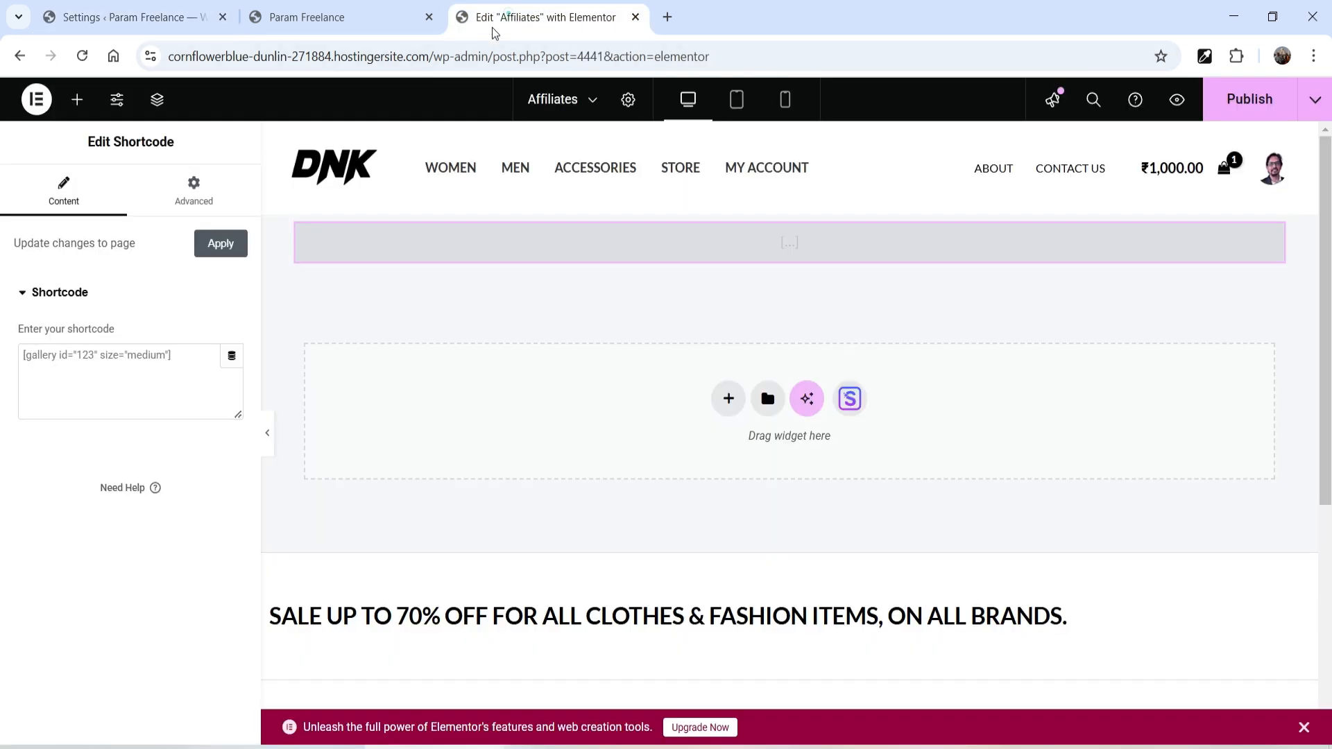
left_click(188, 351)
key("ctrl+v")
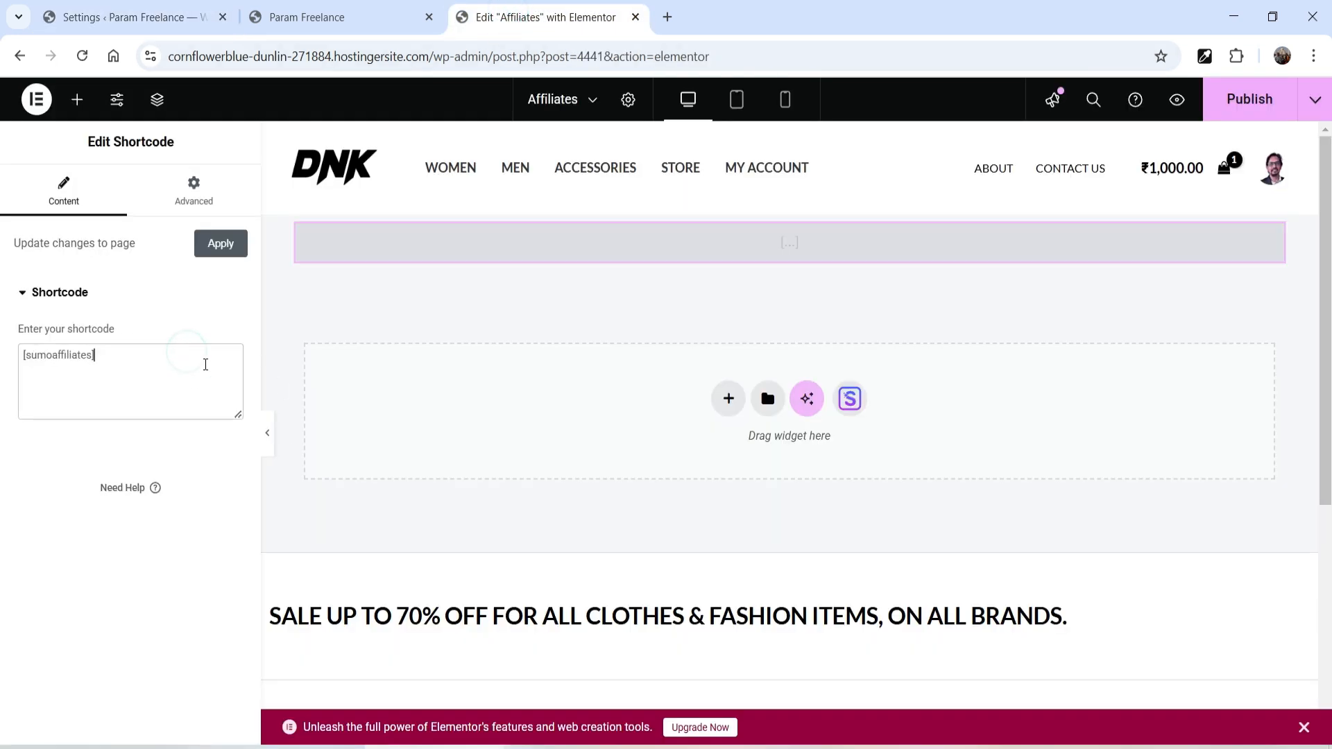
- Set the container's top and bottom padding to 60px and publish the Affiliates page
left_click(792, 208)
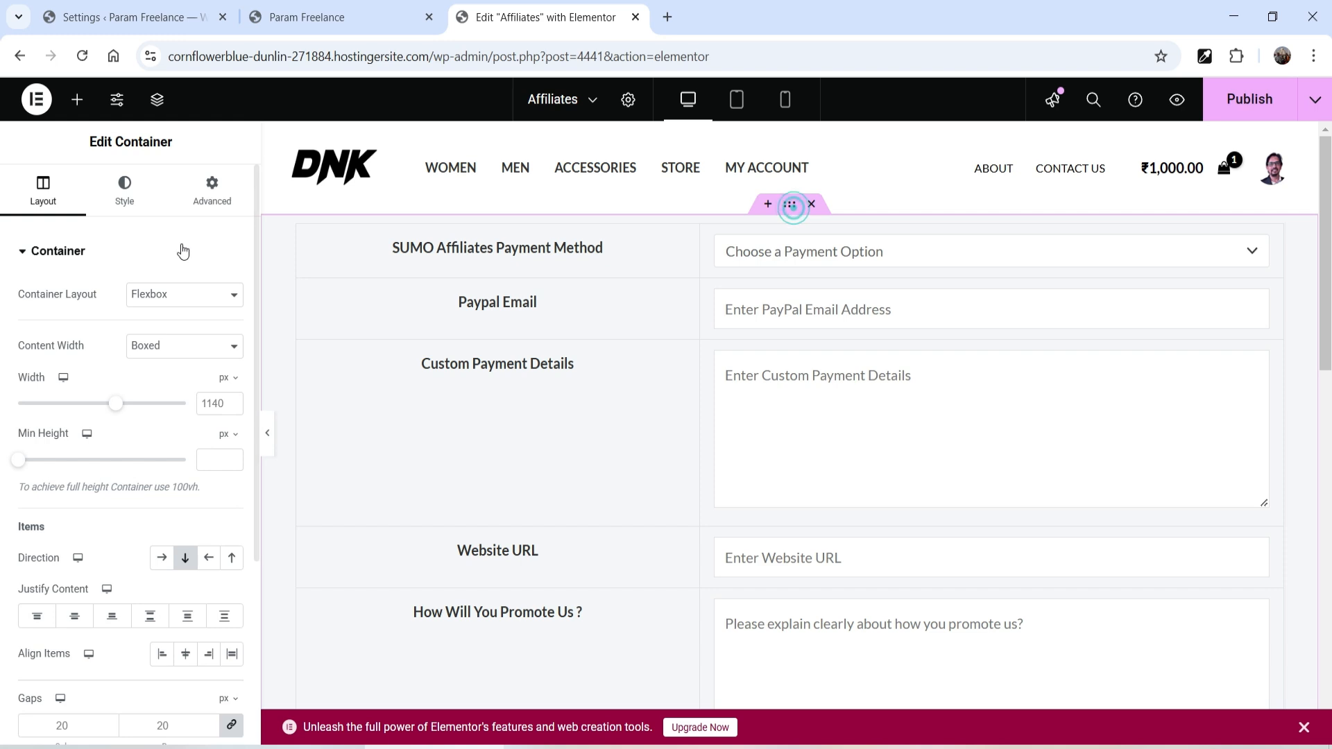
left_click(211, 189)
left_click(232, 383)
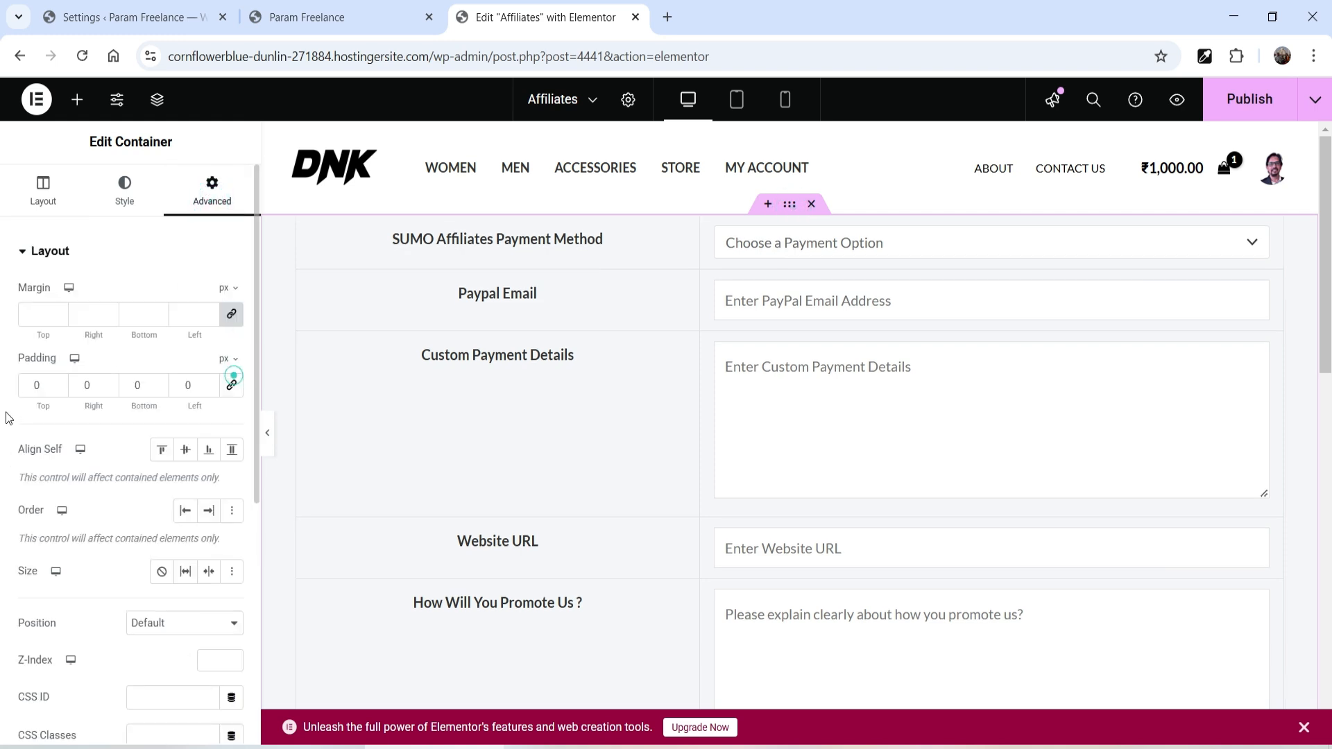
left_click(26, 385)
type("6")
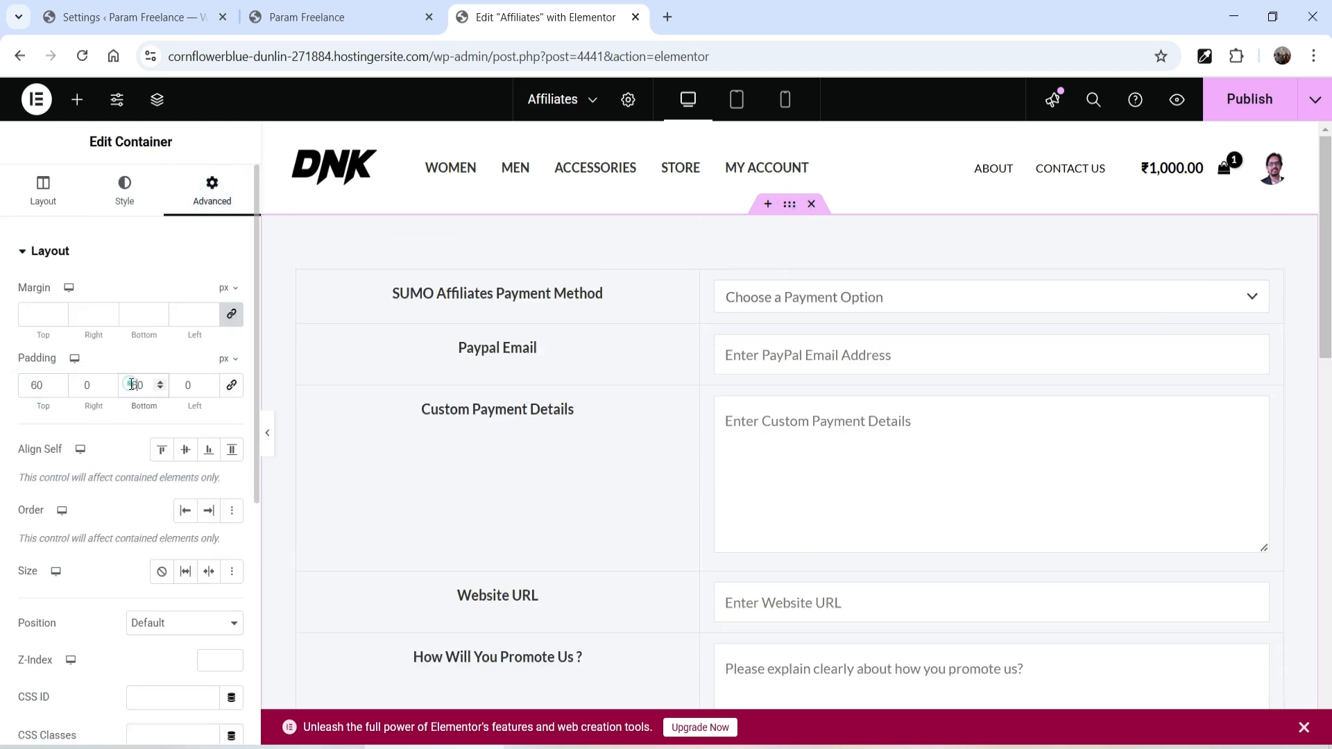
left_click(132, 385)
type("6")
scroll(874, 413, "down", 1)
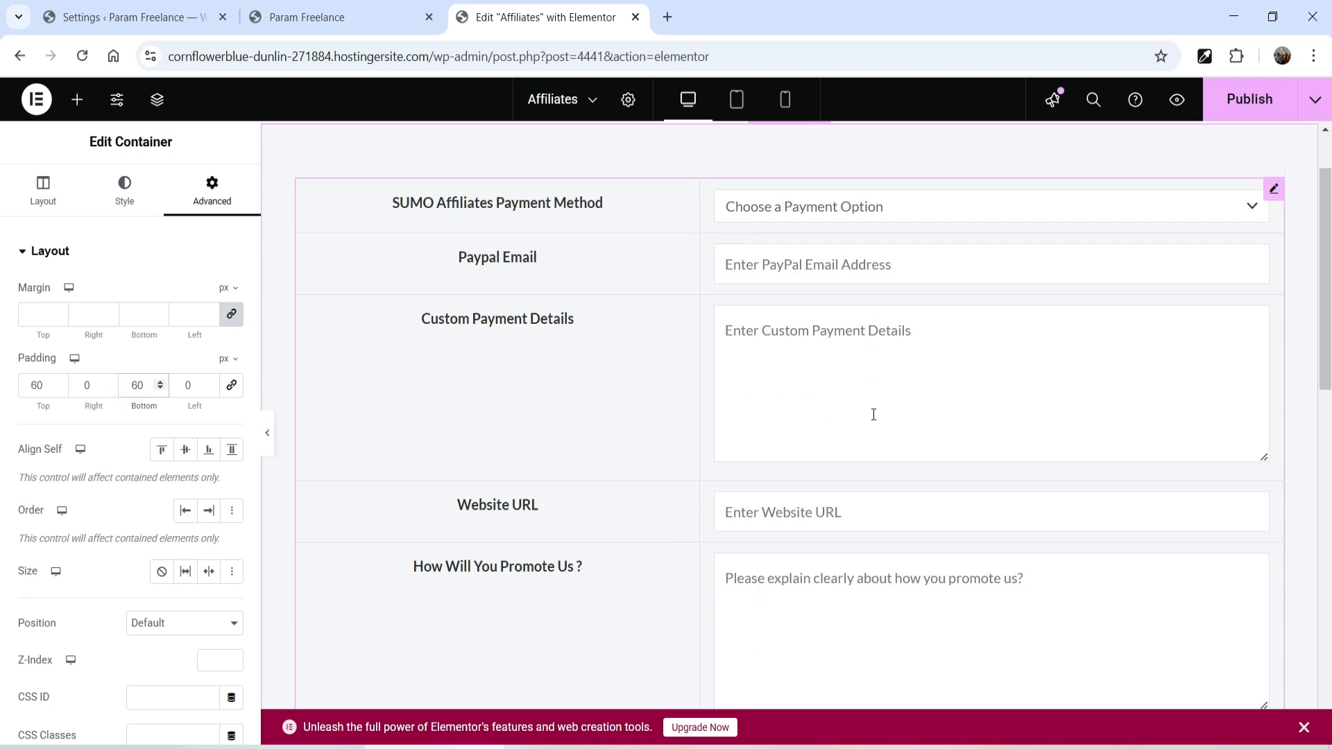
left_click(1239, 98)
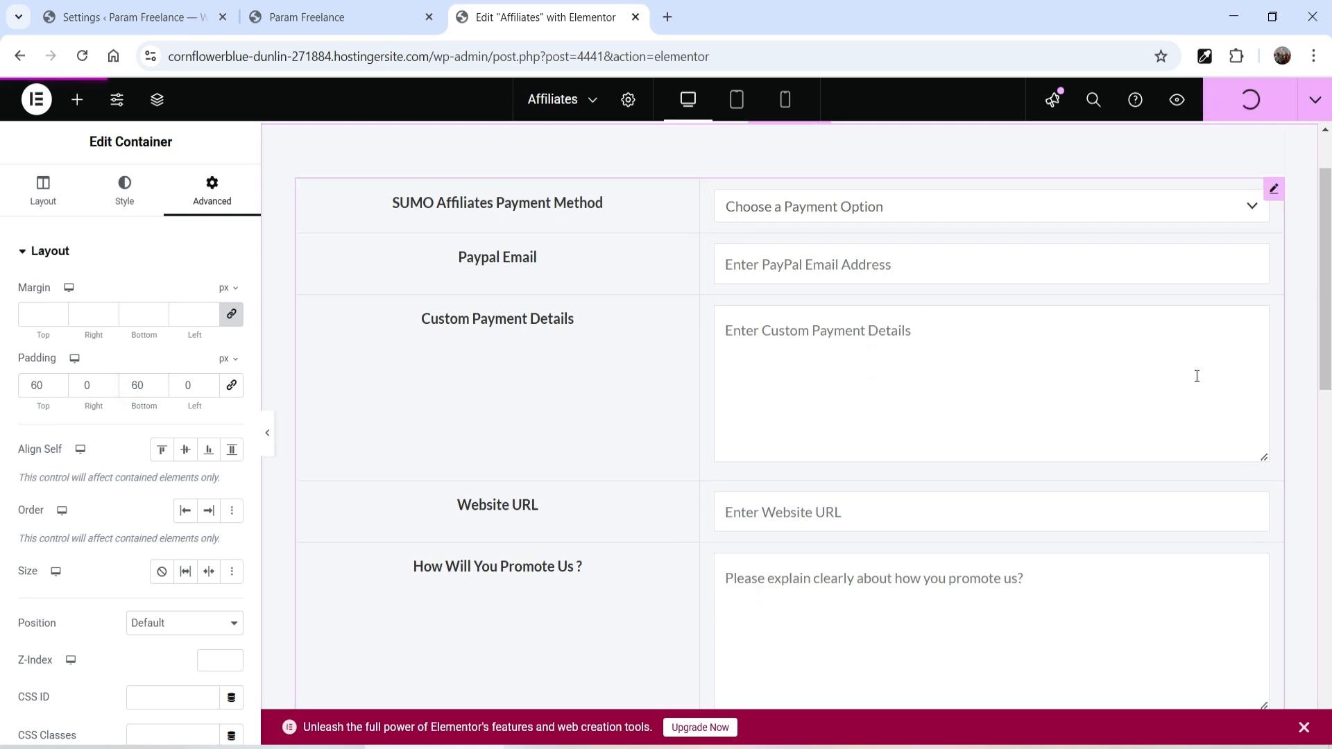
scroll(772, 306, "up", 1)
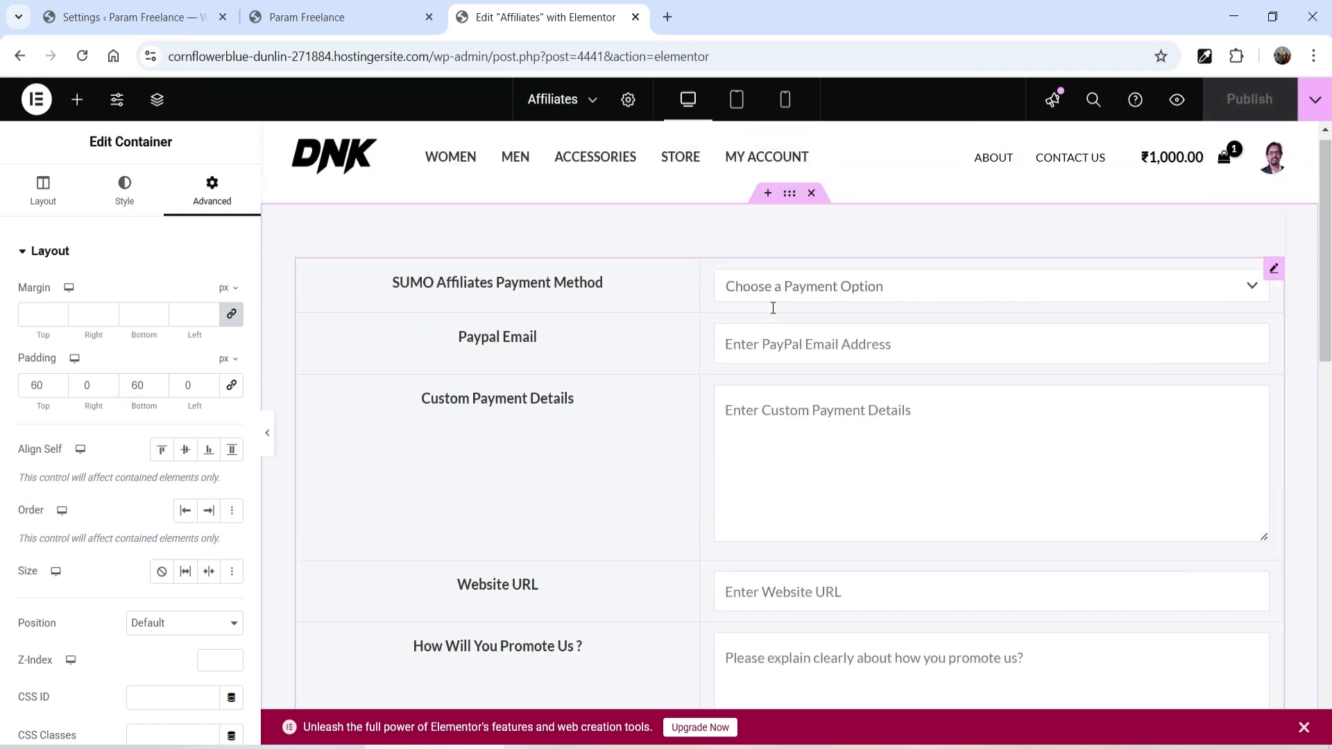
left_click(69, 21)
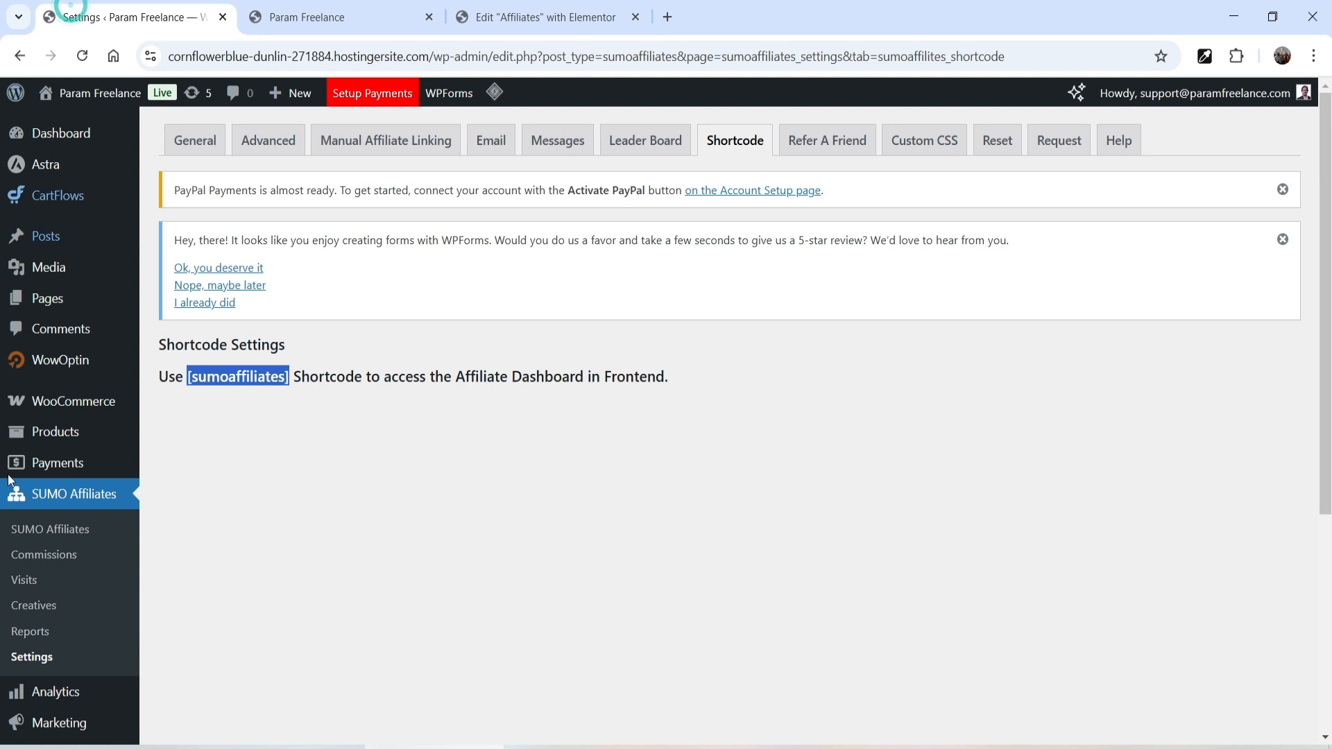
- Open Appearance > Menus in a new browser tab
scroll(83, 419, "down", 2)
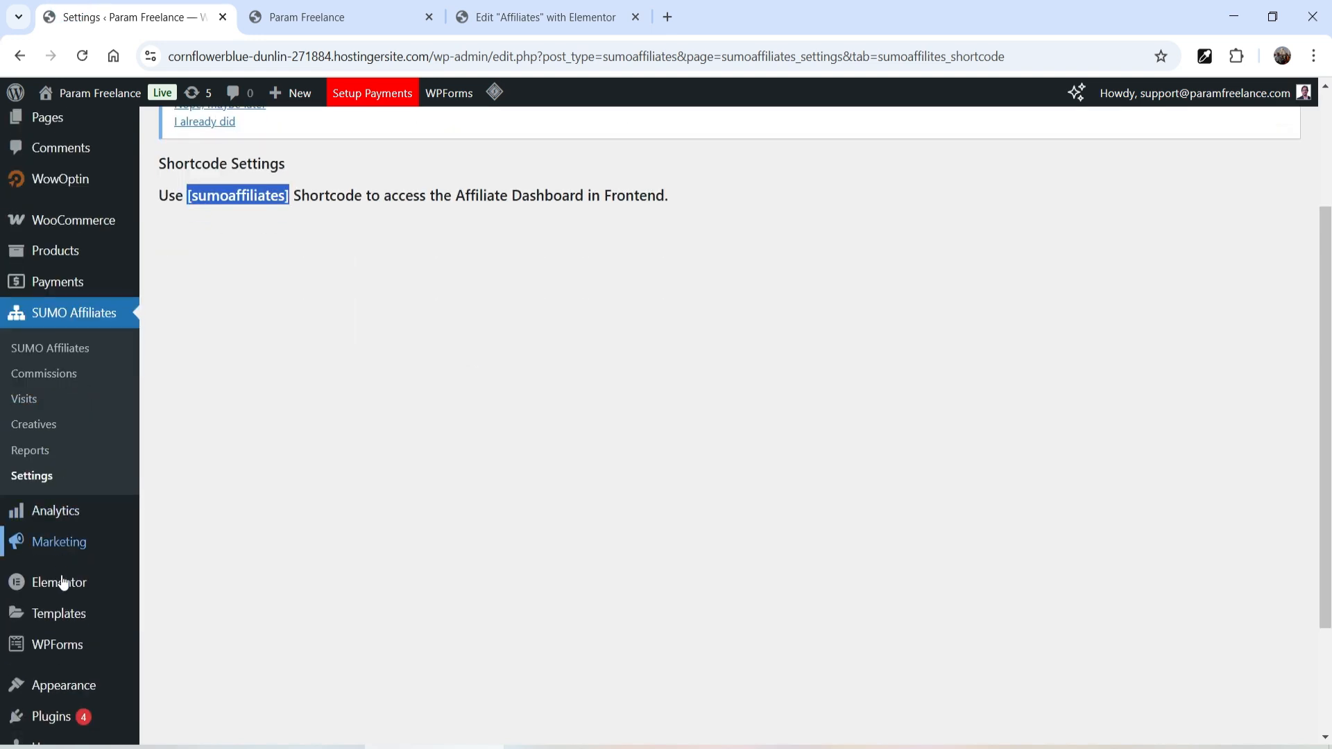
mouse_move(65, 684)
right_click(171, 642)
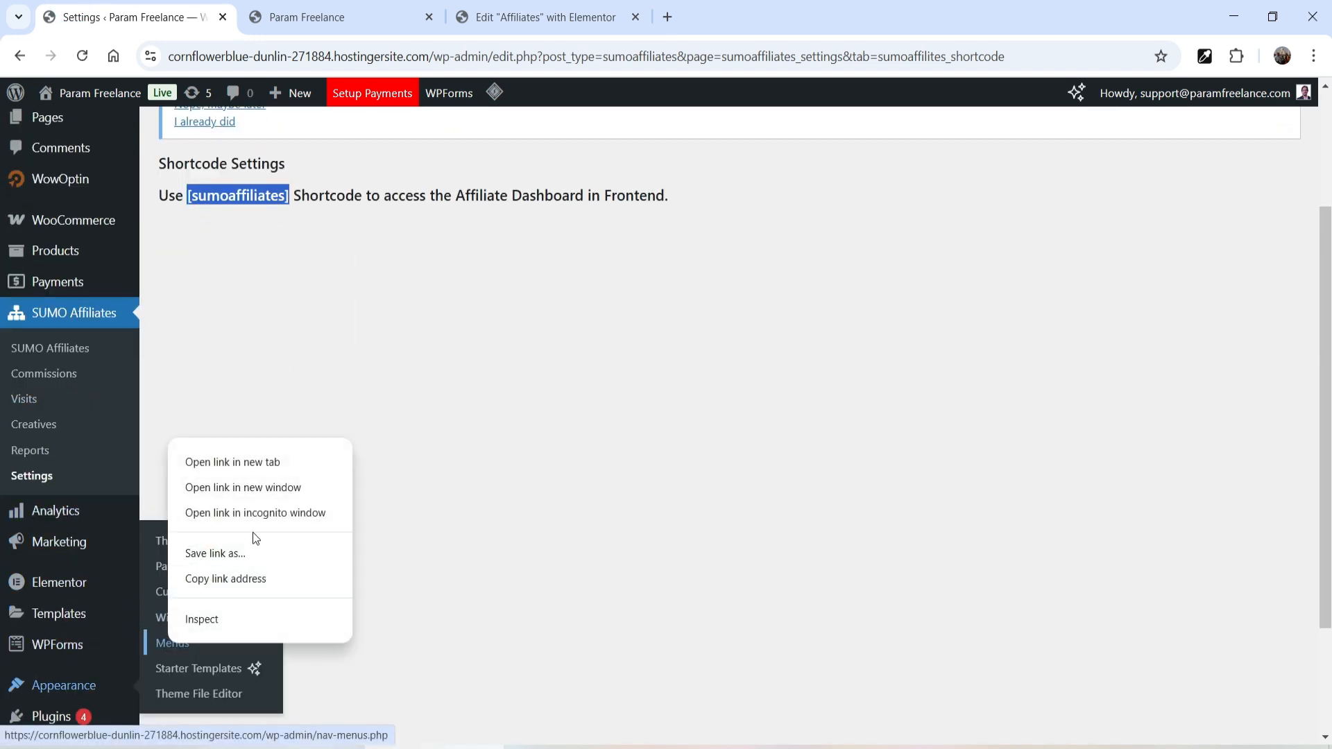
left_click(253, 464)
left_click(746, 17)
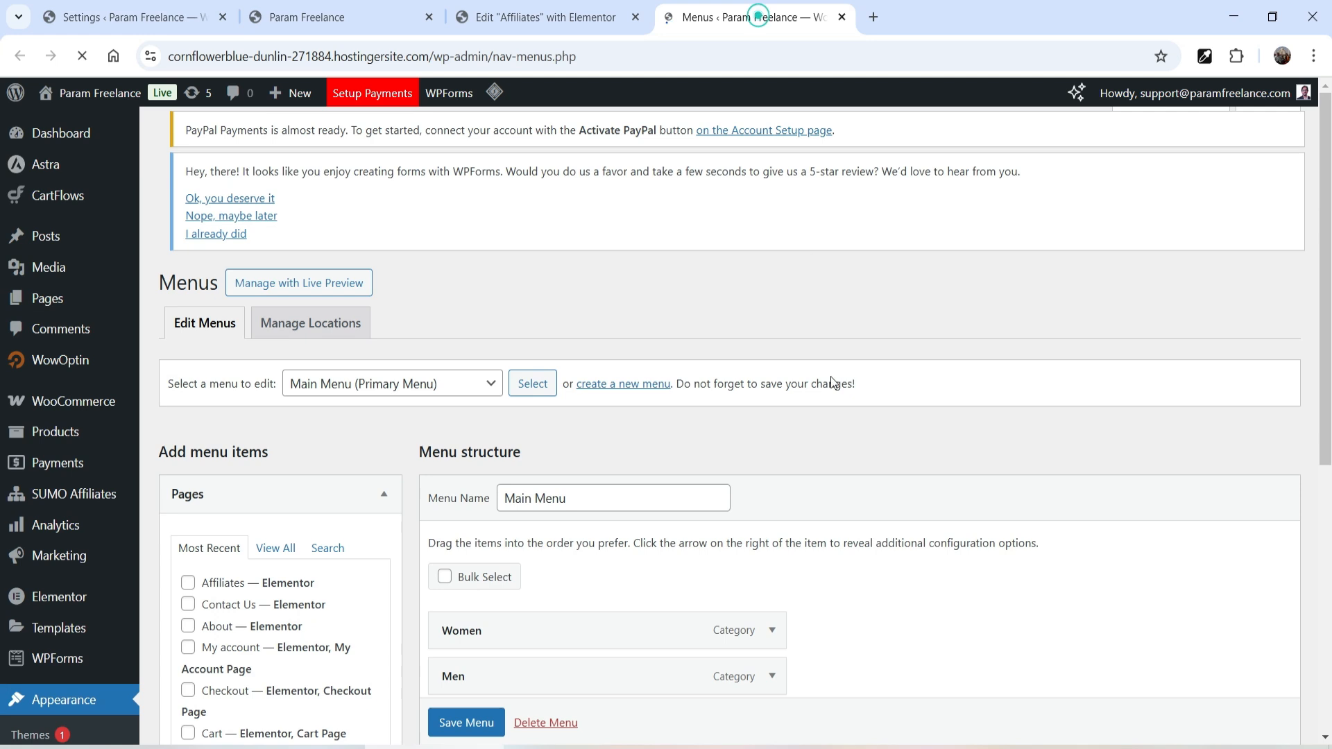
- Add the Affiliates page to the Main Menu and save the menu
scroll(532, 348, "down", 5)
left_click(187, 243)
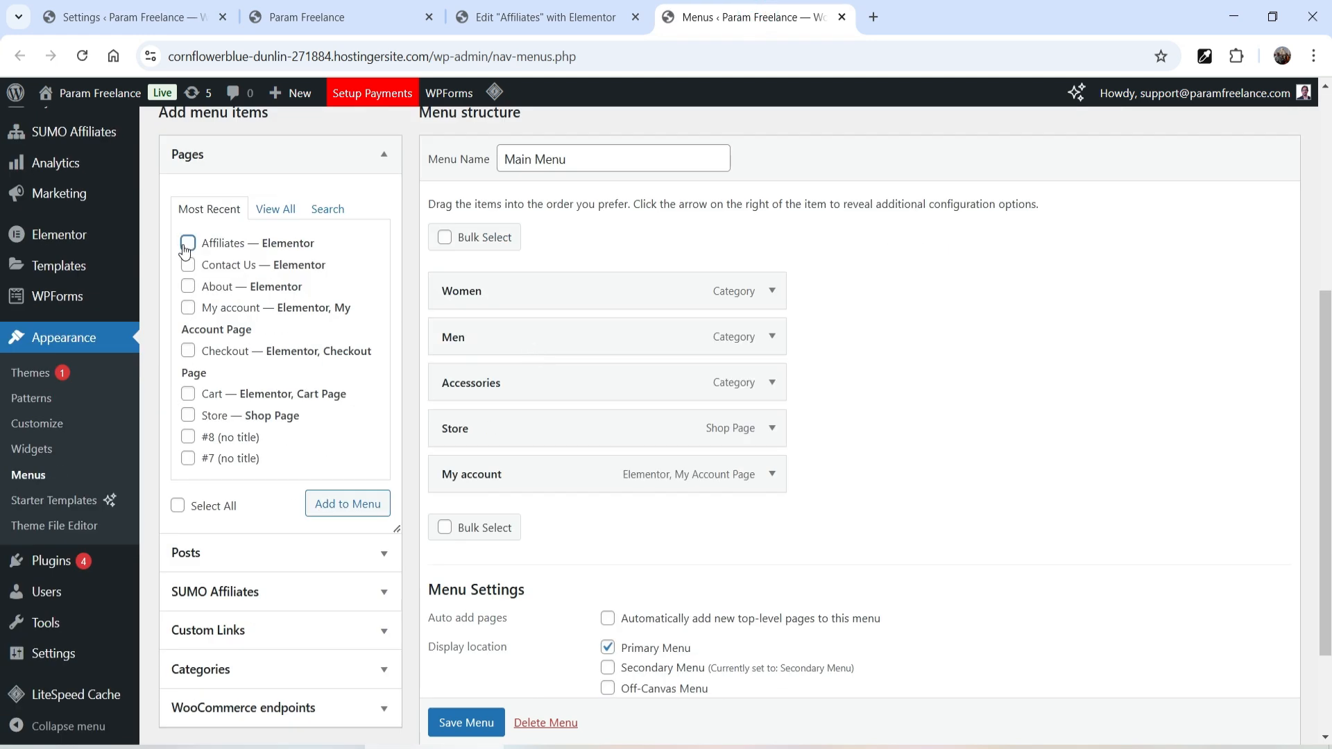
left_click(347, 504)
scroll(1036, 326, "down", 3)
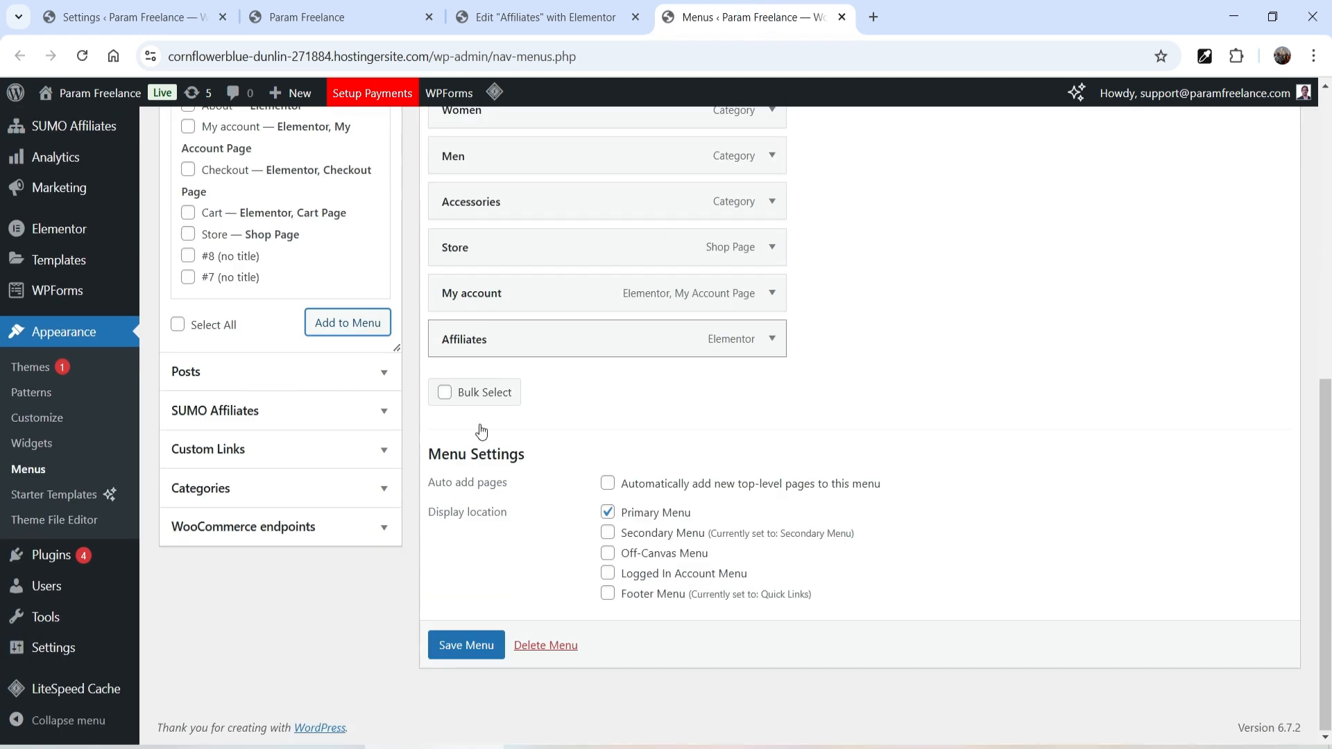
left_click(467, 647)
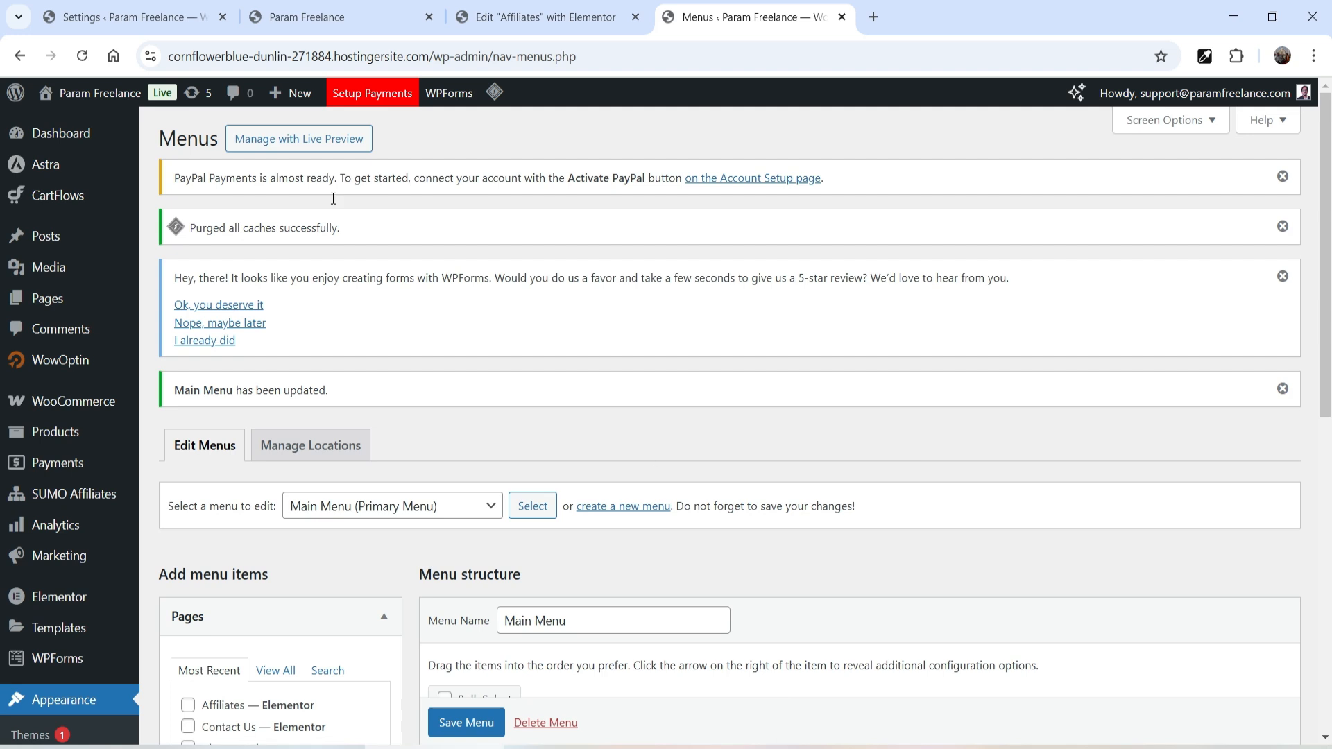
left_click(297, 14)
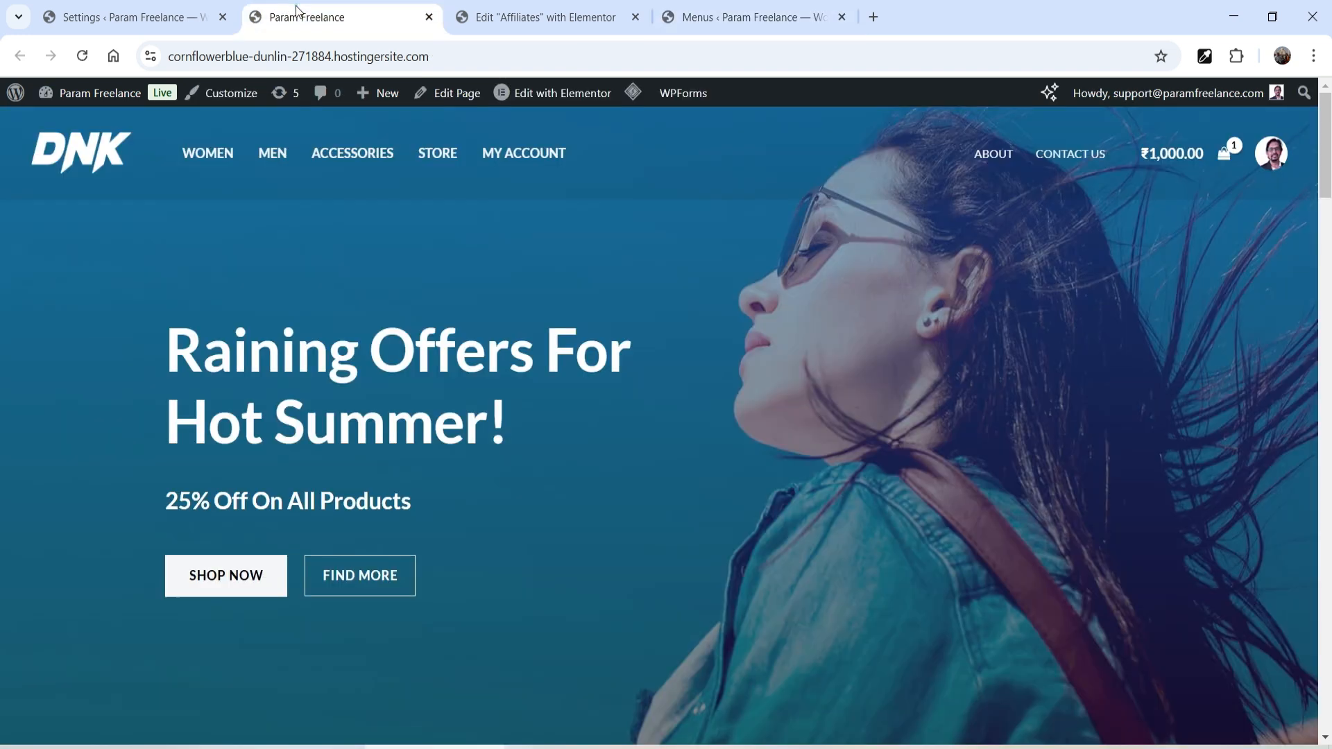
- Reload the homepage, open AFFILIATES, and try the payment method dropdown and promotion field
left_click(82, 56)
left_click(639, 158)
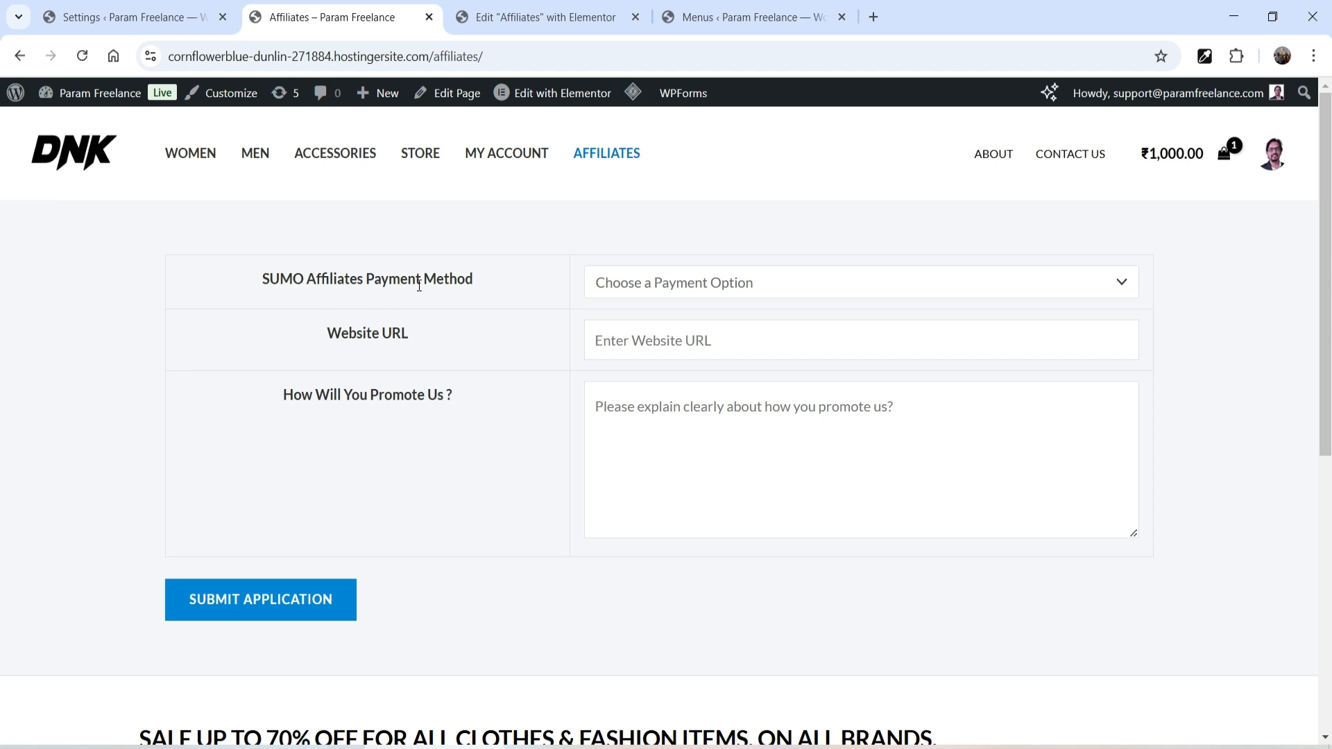
left_click(724, 283)
left_click(740, 305)
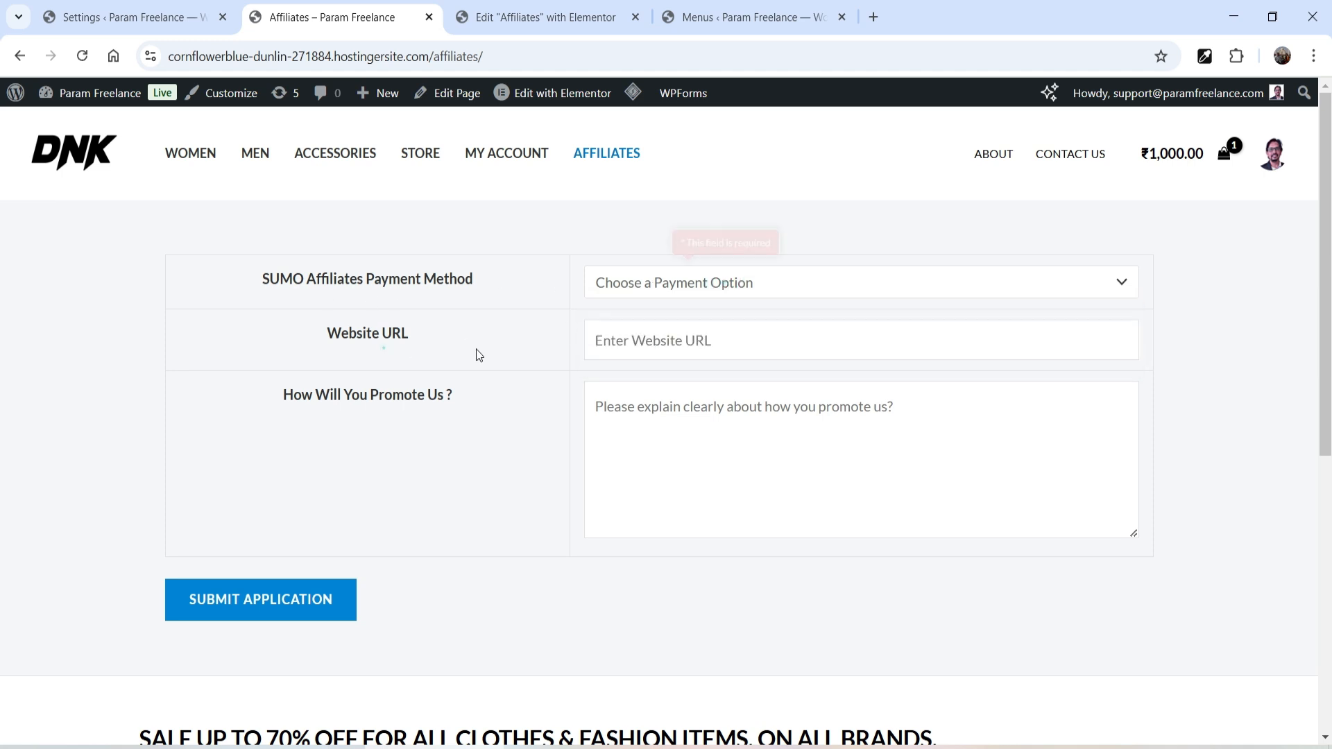
left_click(766, 436)
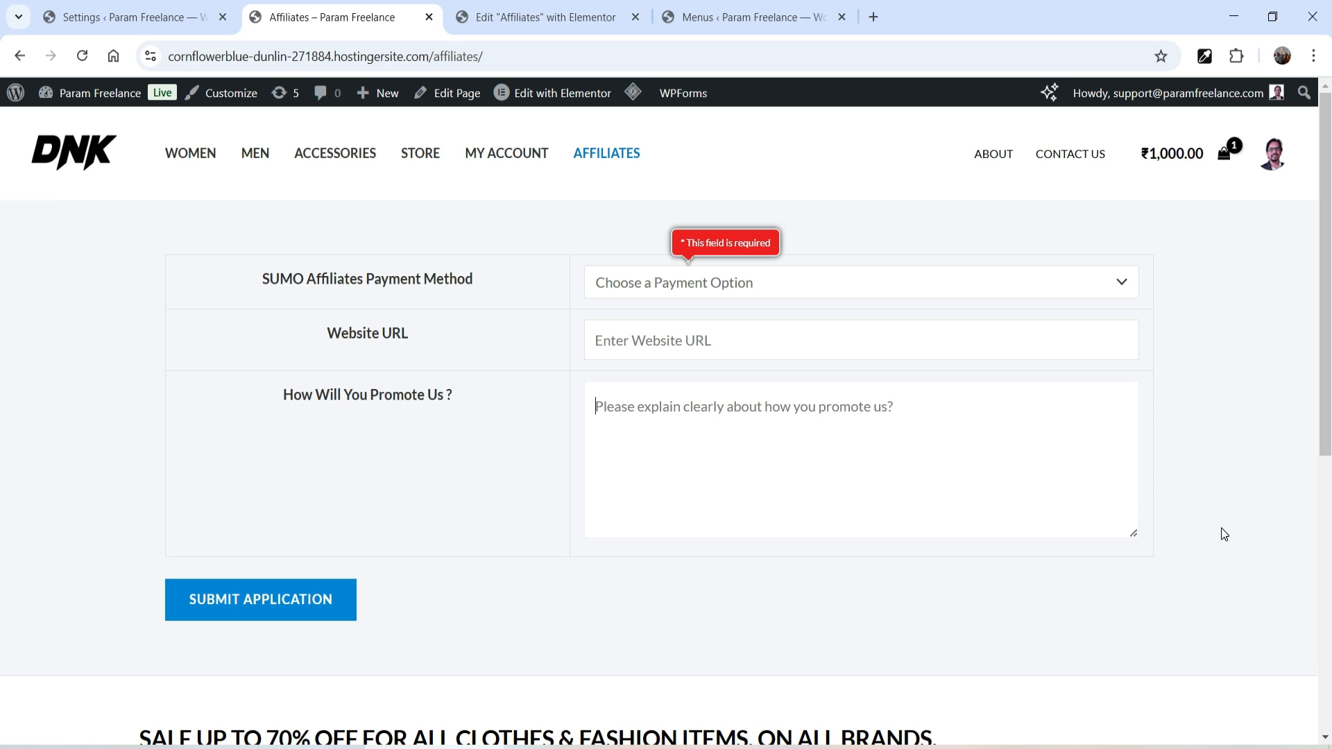
left_click(136, 17)
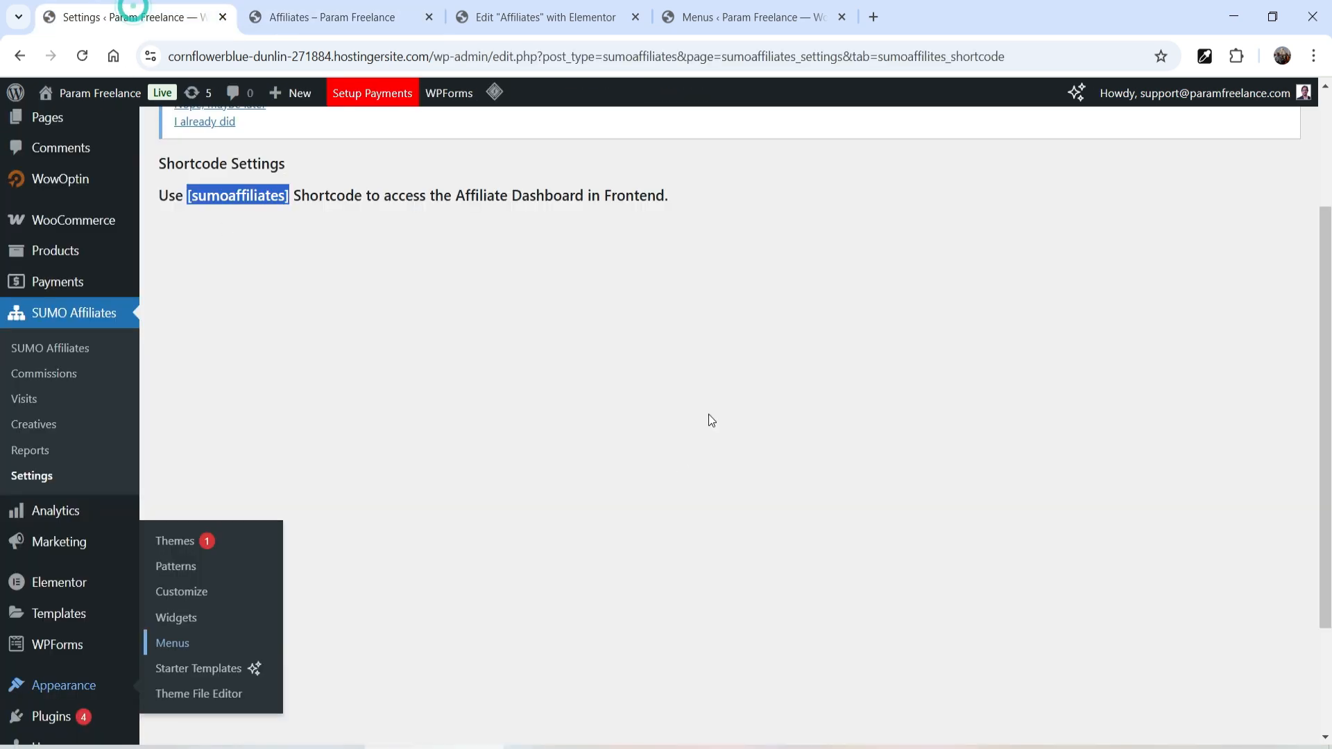
- Look through the SUMO Affiliates Refer A Friend settings
scroll(763, 472, "up", 3)
left_click(867, 500)
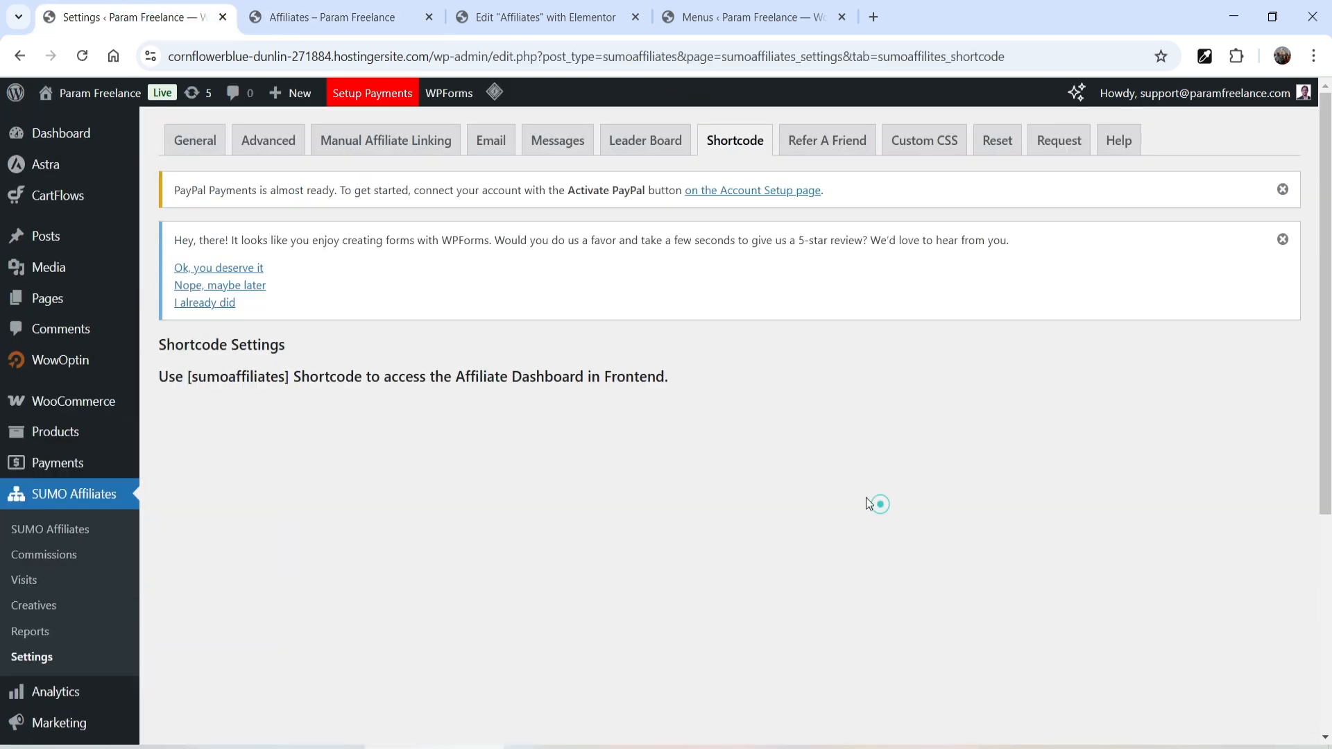
left_click(823, 139)
scroll(247, 270, "down", 4)
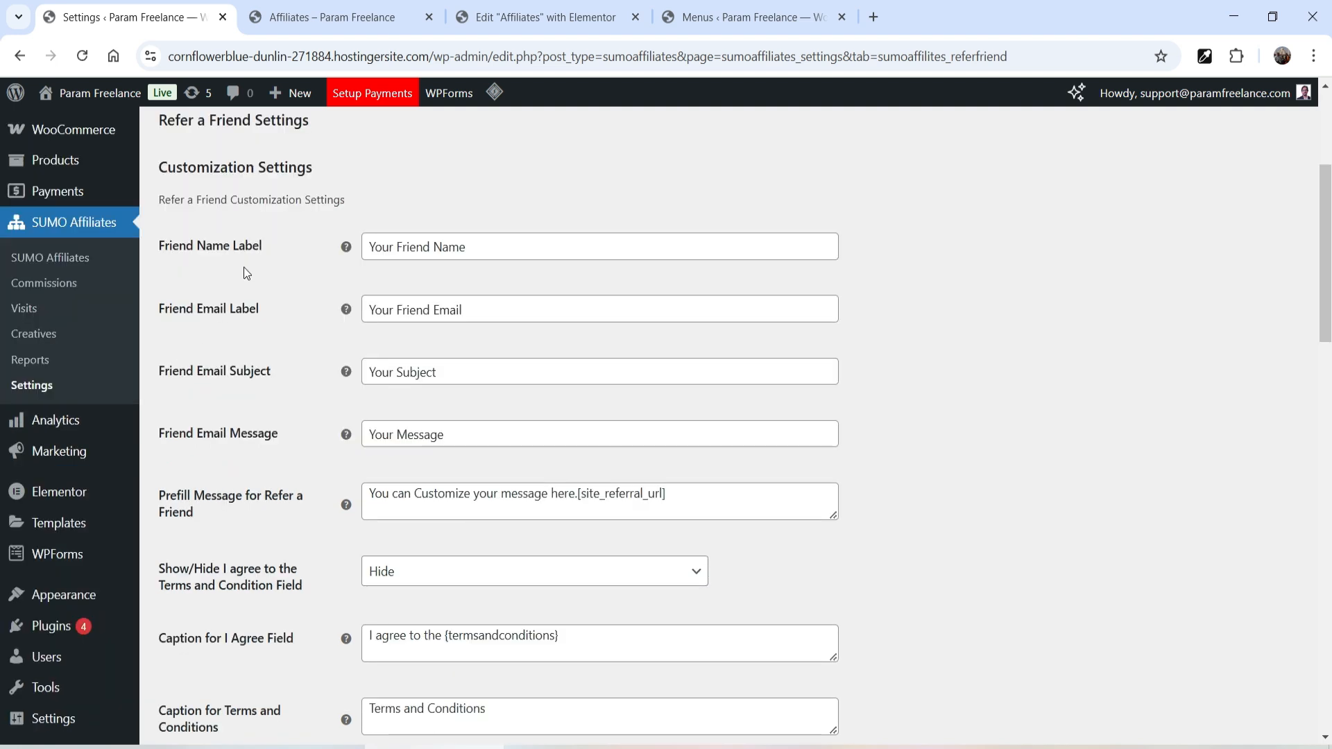
scroll(244, 297, "up", 3)
left_click_drag(167, 301, 258, 302)
left_click(349, 301)
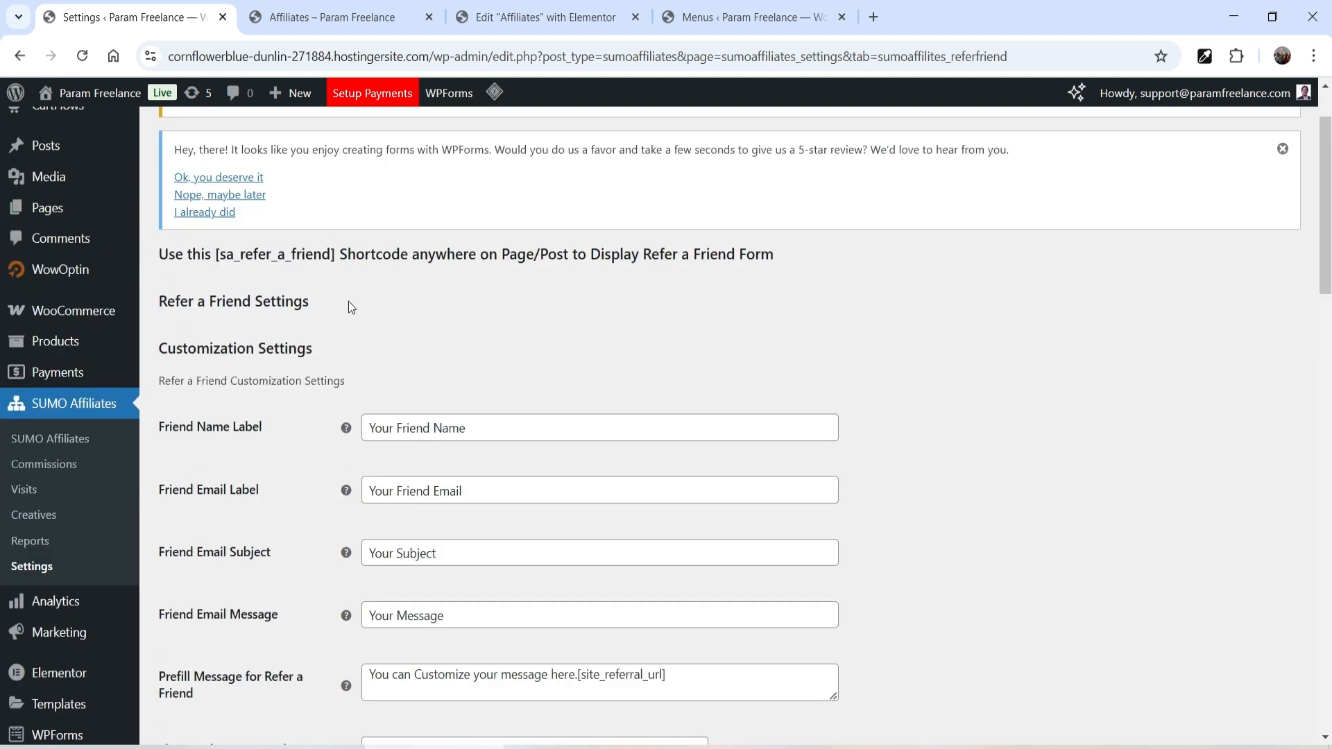
scroll(538, 317, "down", 3)
scroll(1082, 368, "up", 4)
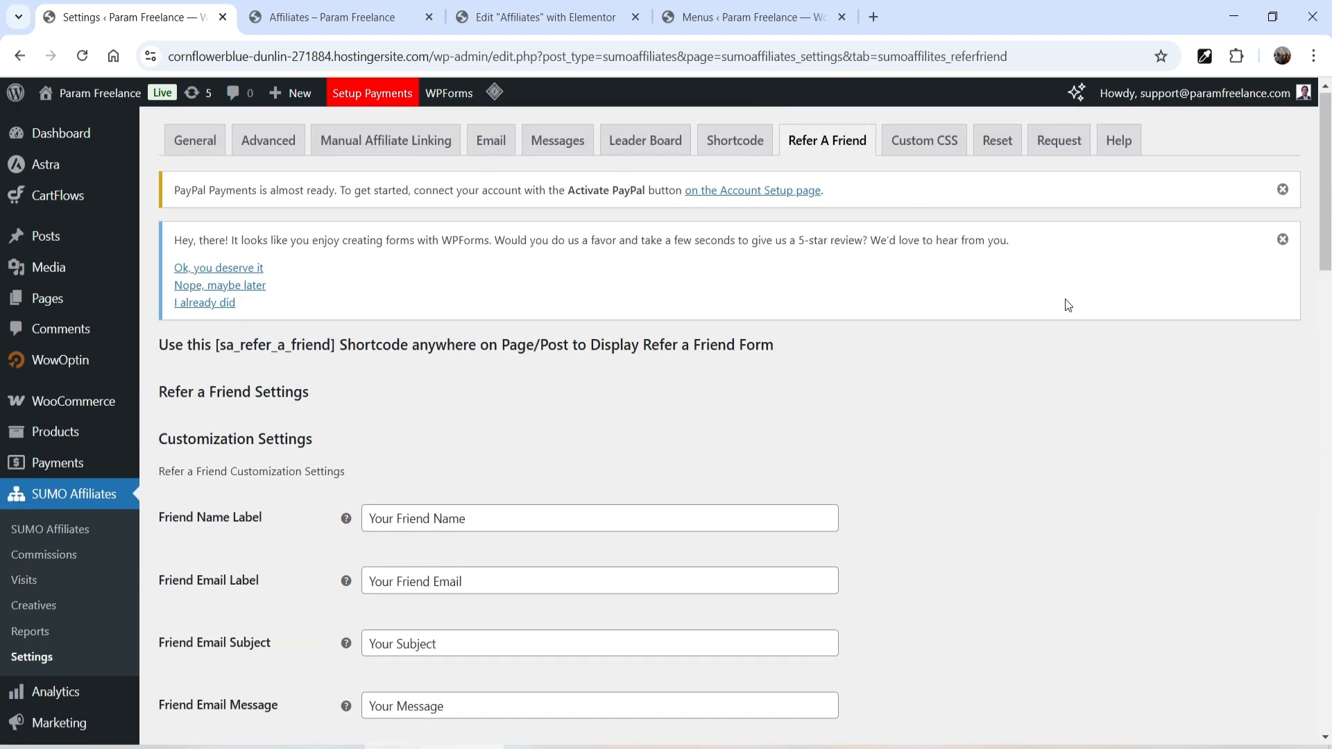
- Glance at the Custom CSS, Reset, payout request and Help tabs, then return to the homepage tab
left_click(933, 143)
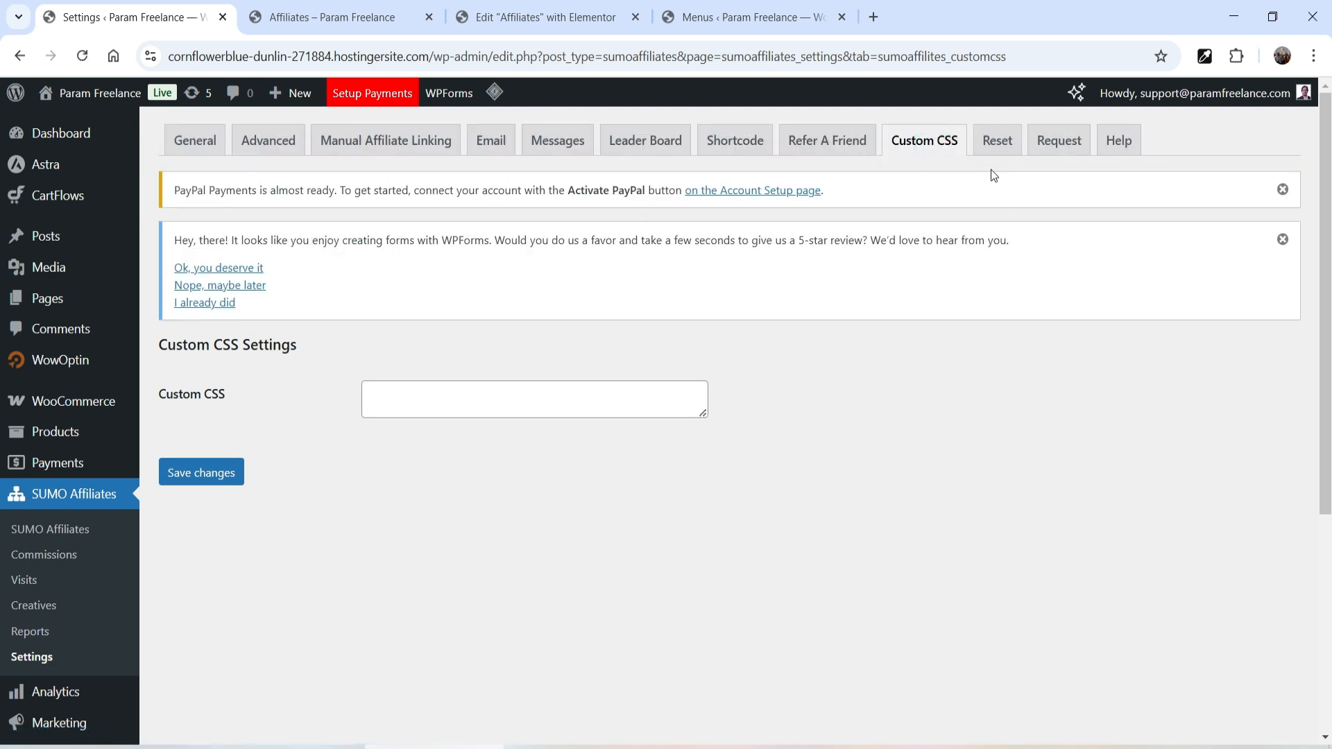
left_click(994, 147)
left_click(1057, 144)
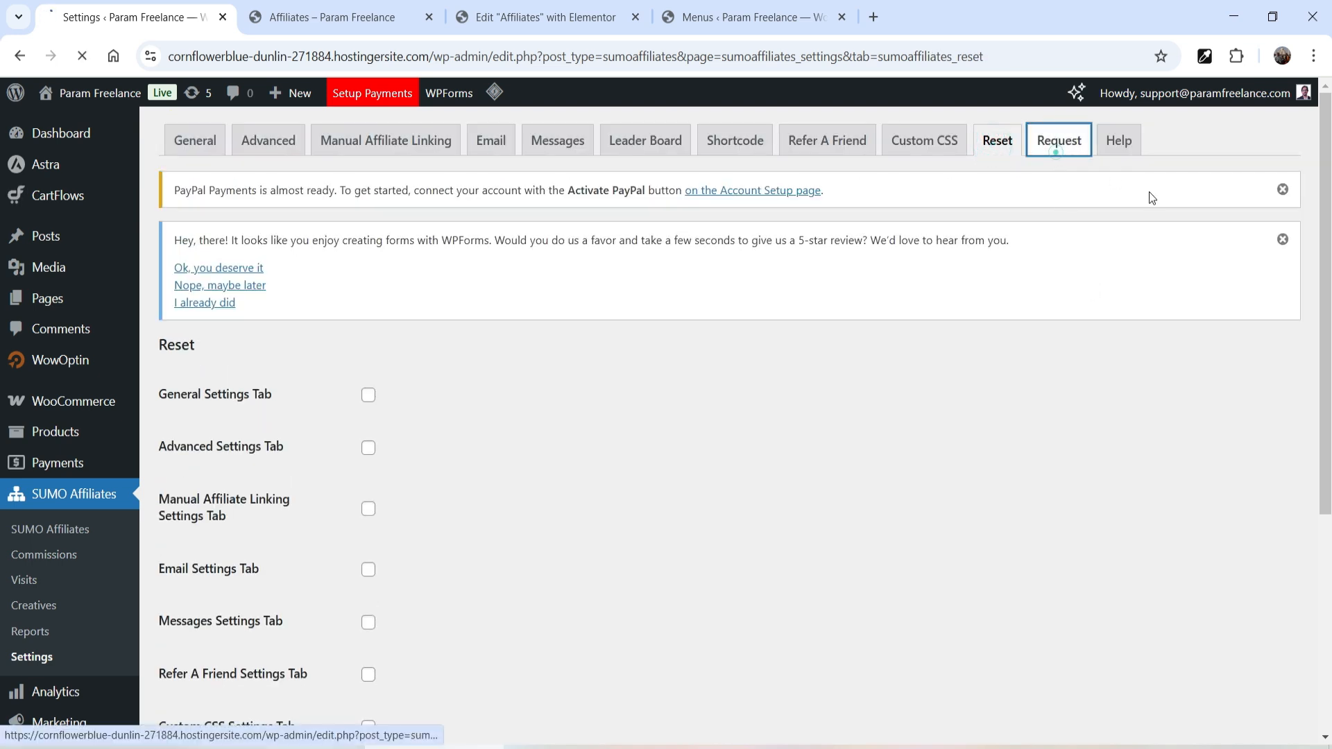
left_click(1129, 151)
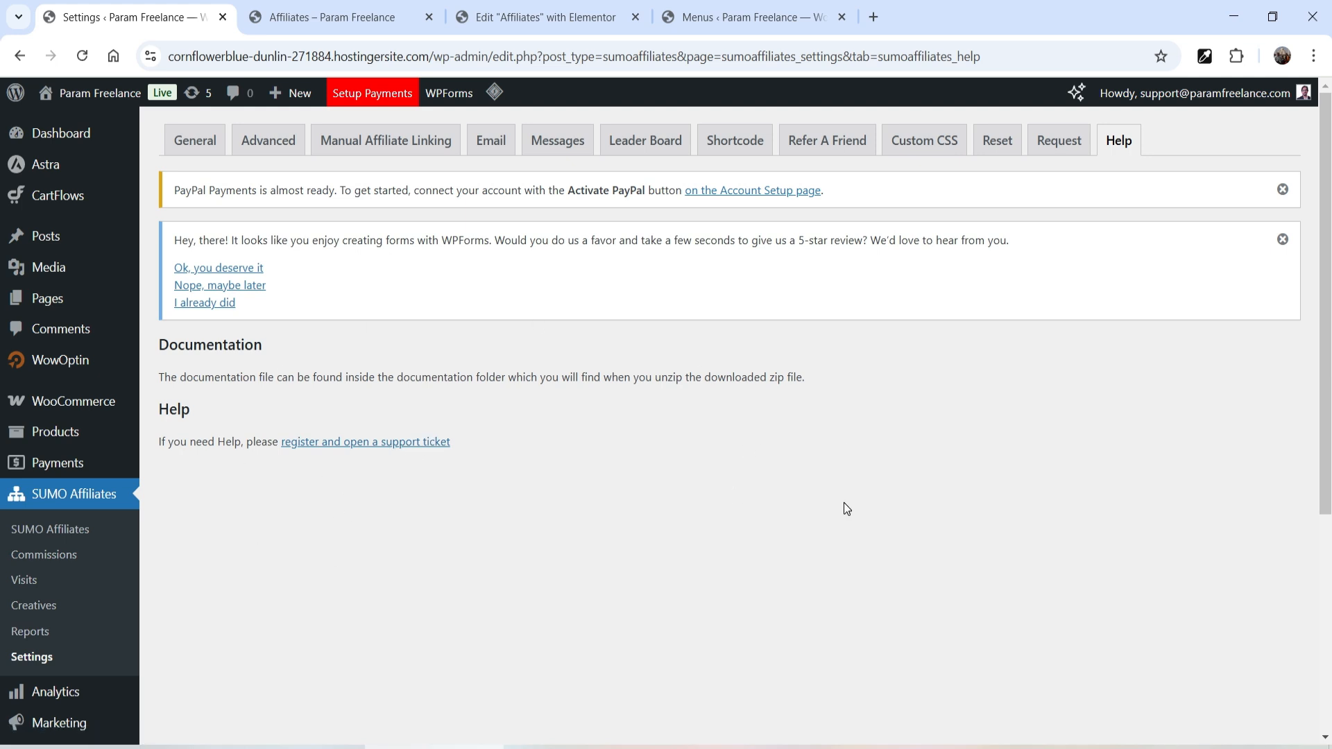
key("ctrl+Tab")
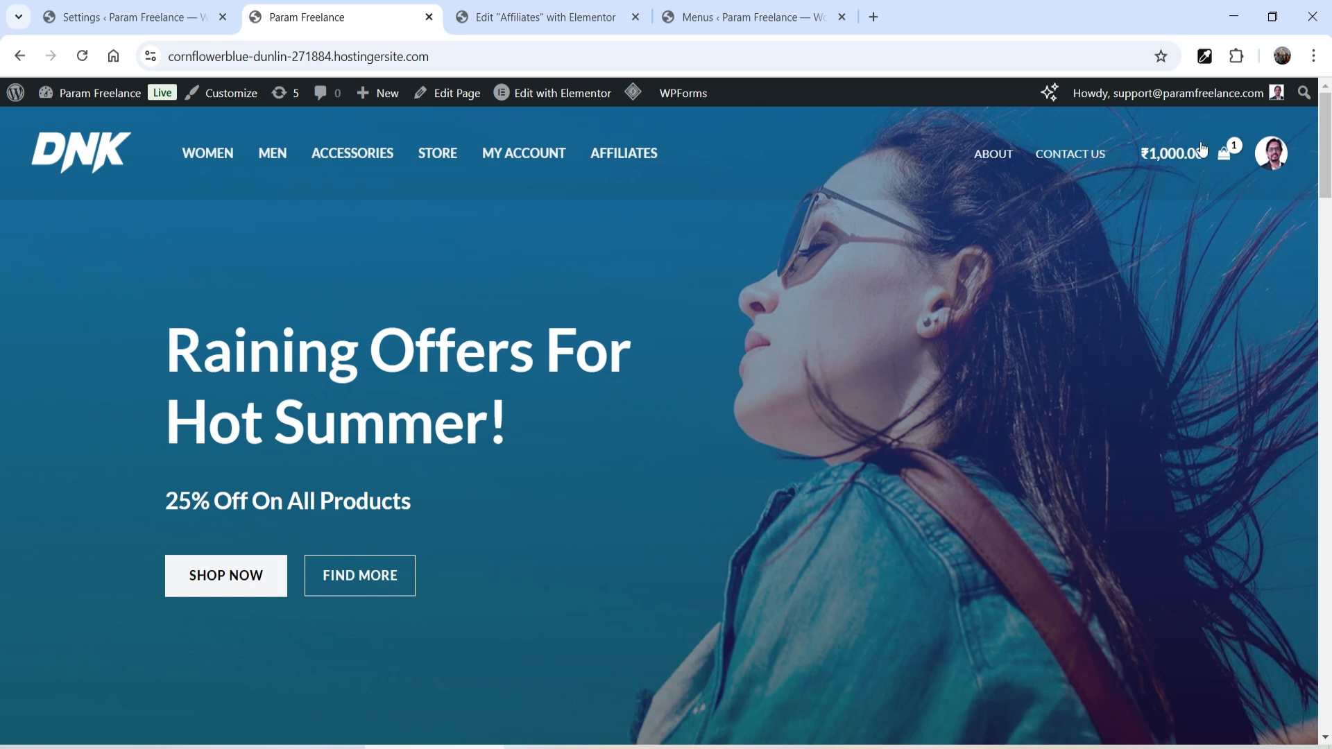
- Open a new Incognito window and load the store homepage
left_click(1314, 56)
left_click(1139, 186)
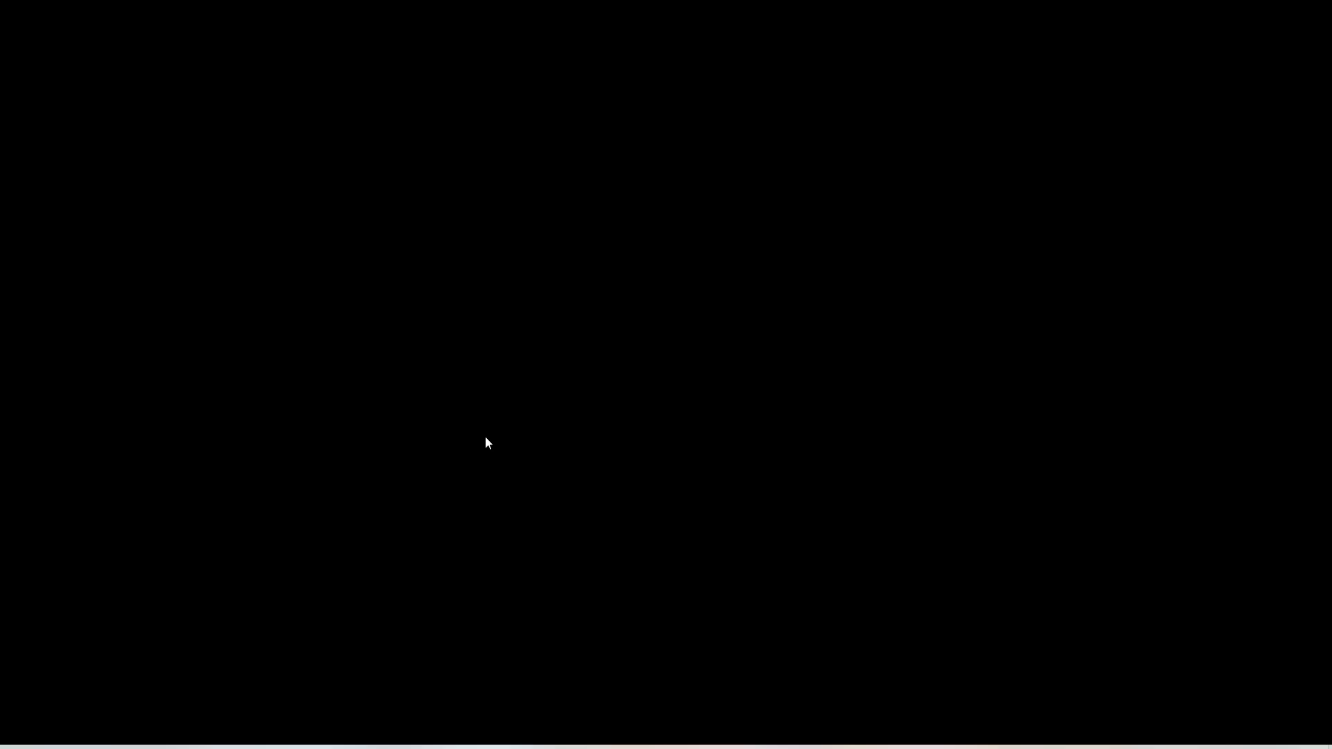
type("https://cornflowerblue-dunlin-271884.hostingersite.com/")
key("Return")
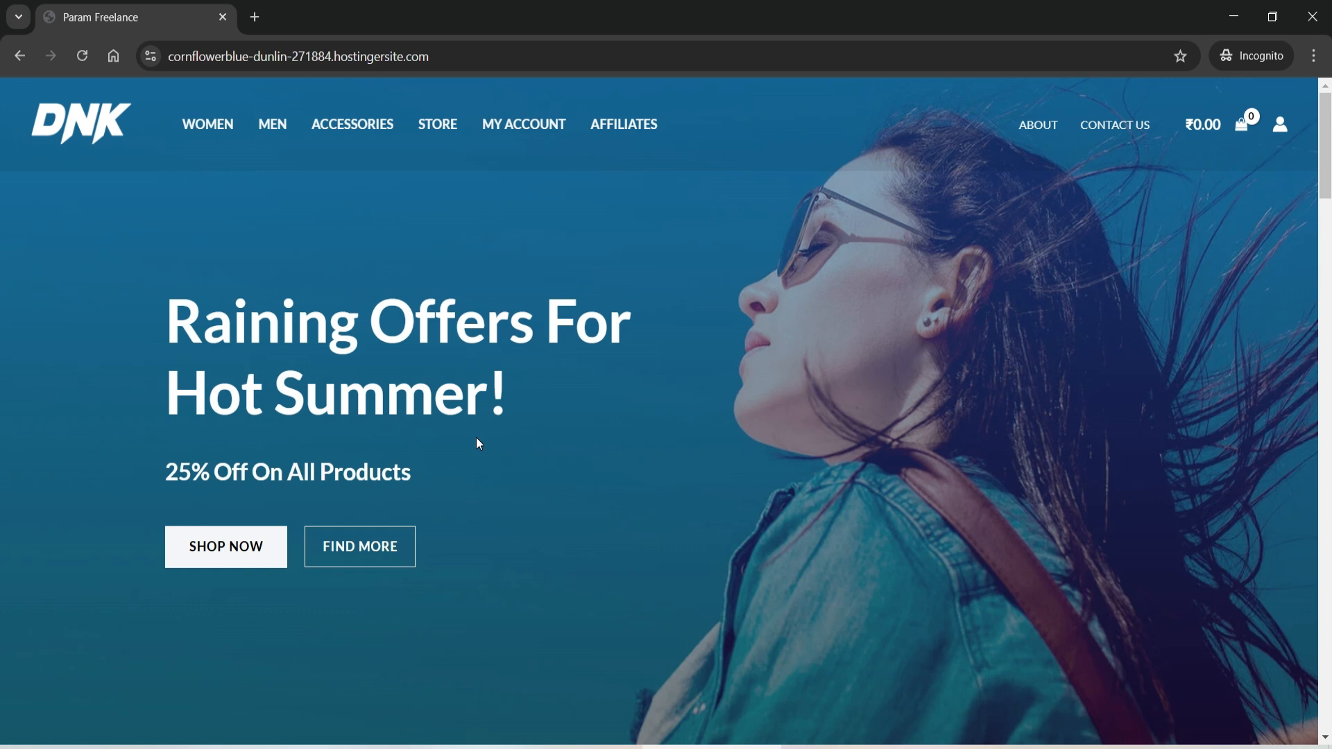
- Add DNK Yellow Shoes to the cart and proceed to checkout
scroll(598, 354, "down", 5)
scroll(591, 358, "down", 6)
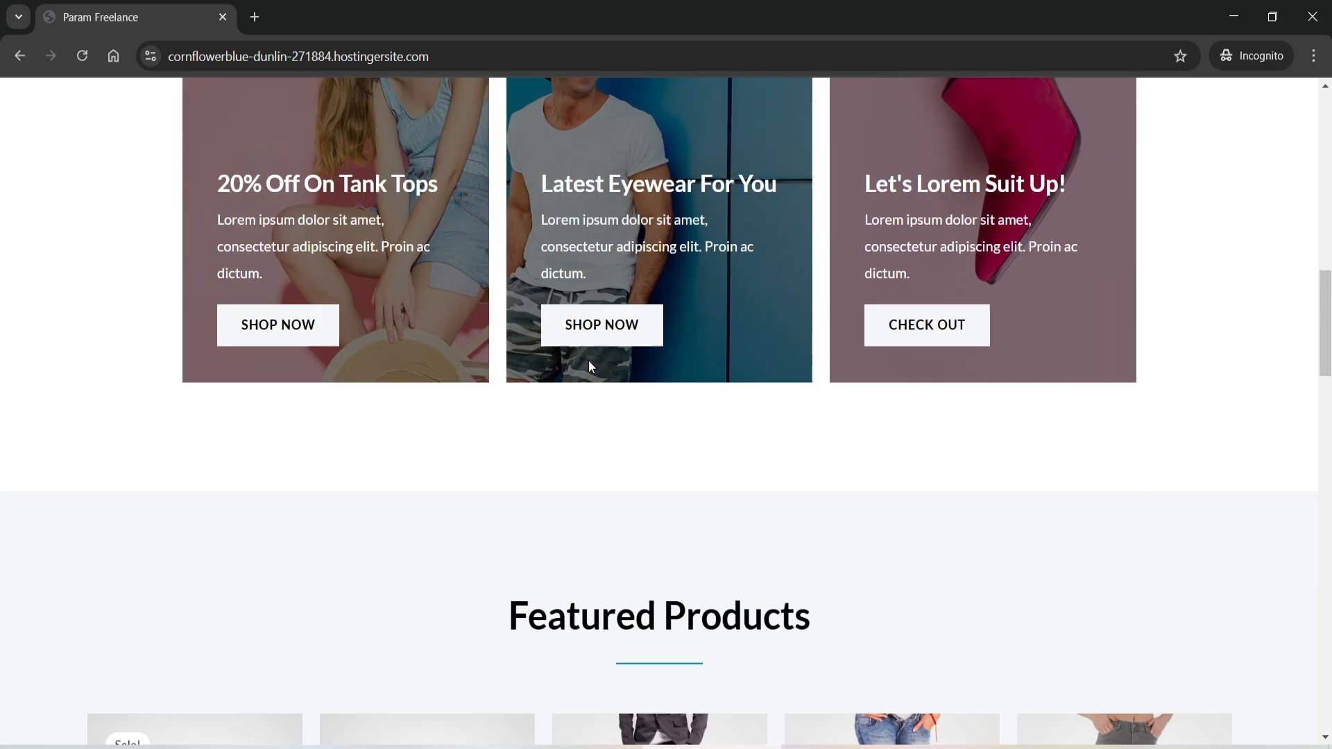
scroll(591, 363, "down", 6)
left_click(122, 542)
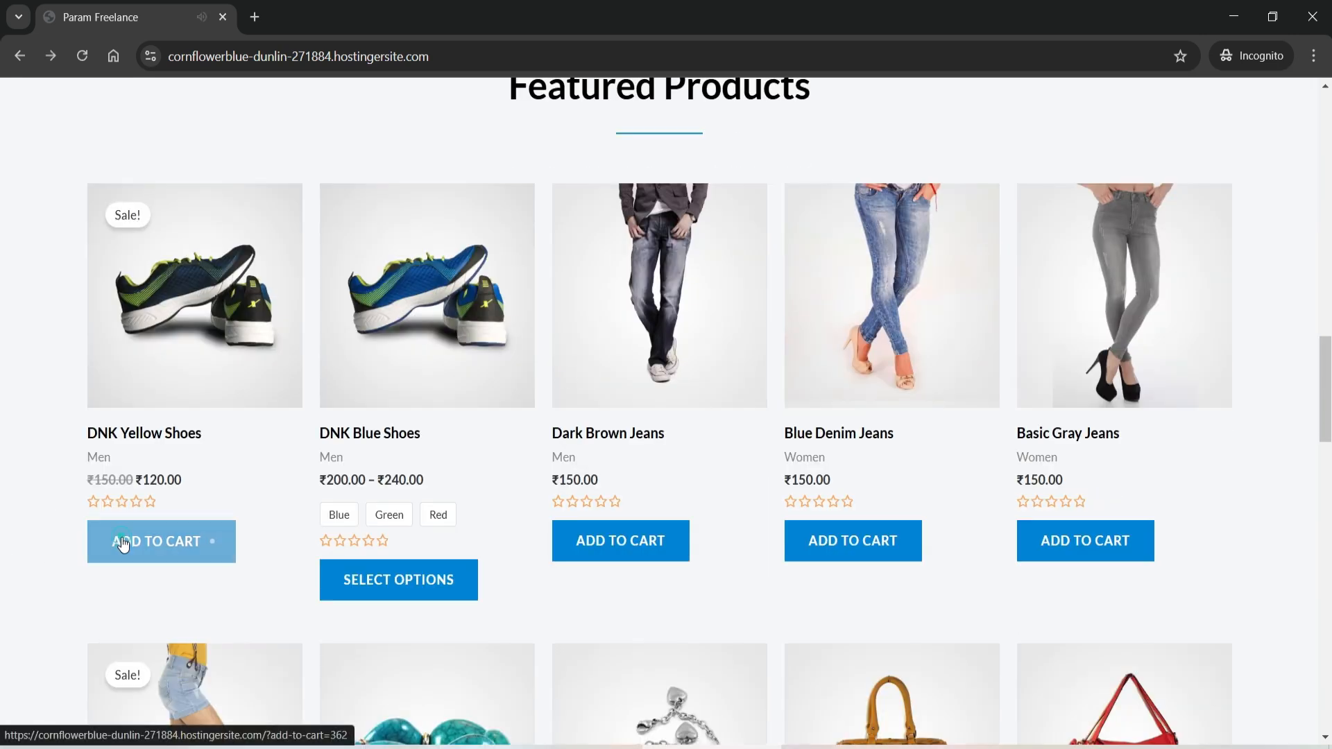
scroll(1127, 403, "up", 6)
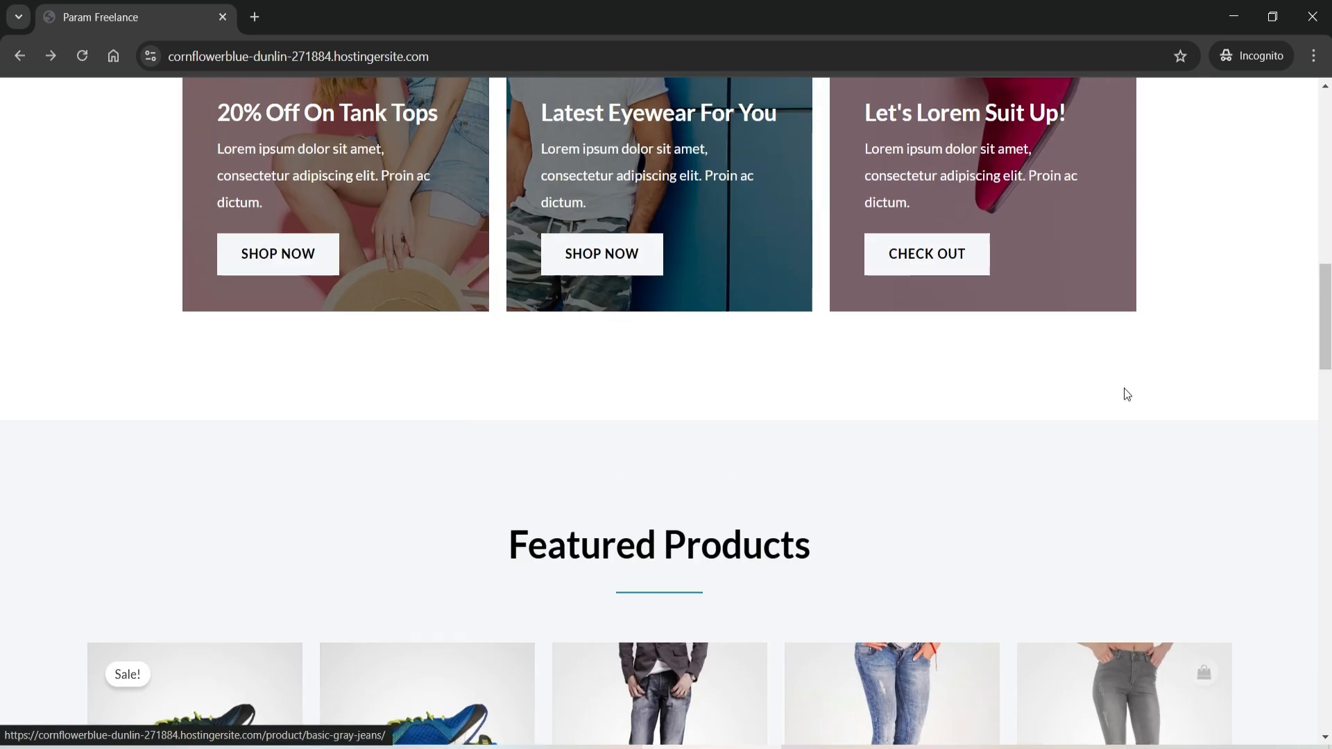
scroll(1125, 383, "up", 11)
left_click(1246, 123)
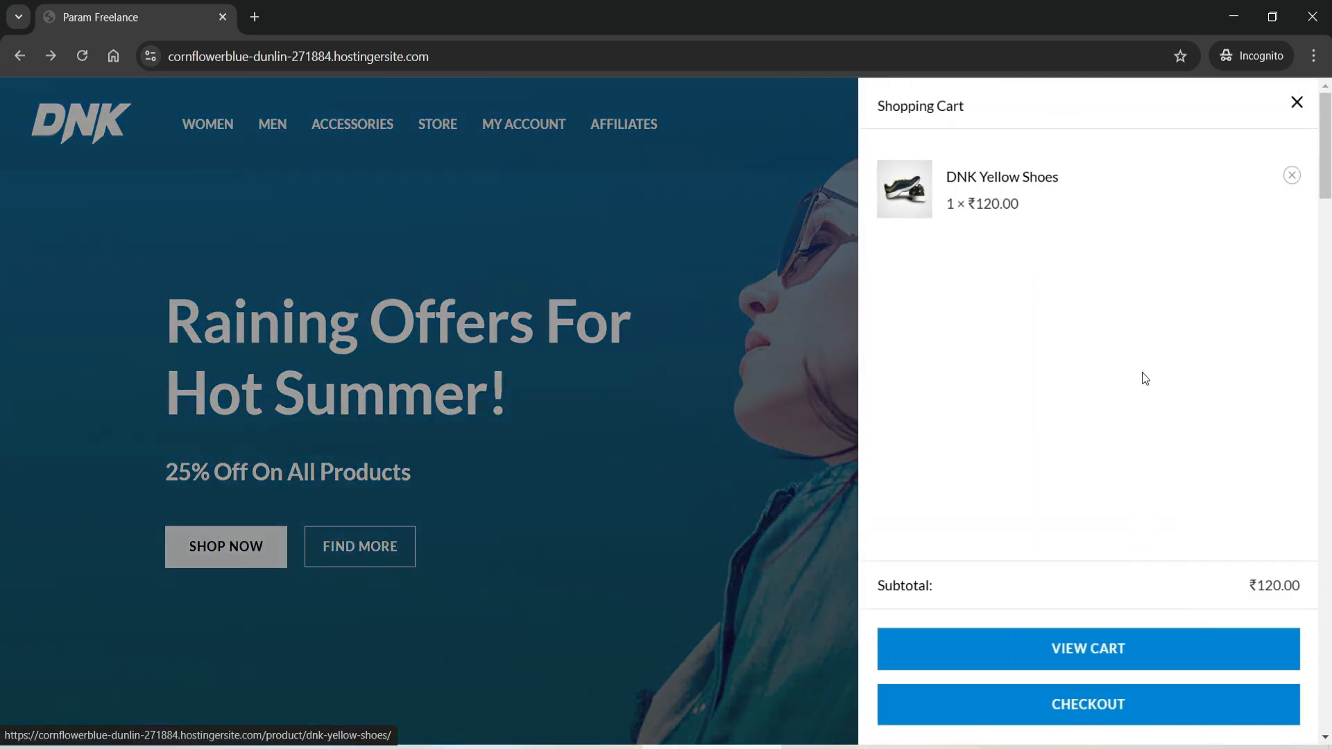
left_click(1039, 716)
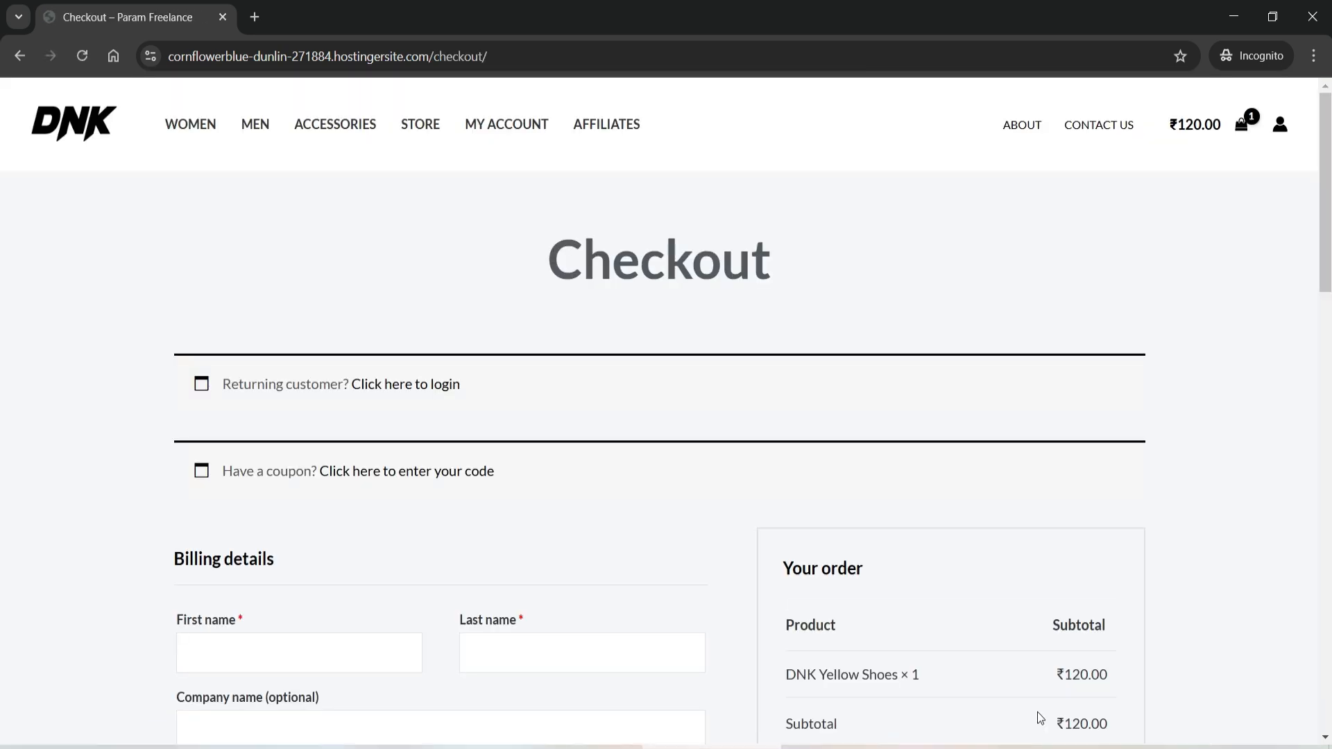
- Fill the billing name, United States address, ZIP and phone from autofill suggestions
scroll(752, 470, "down", 4)
left_click(270, 379)
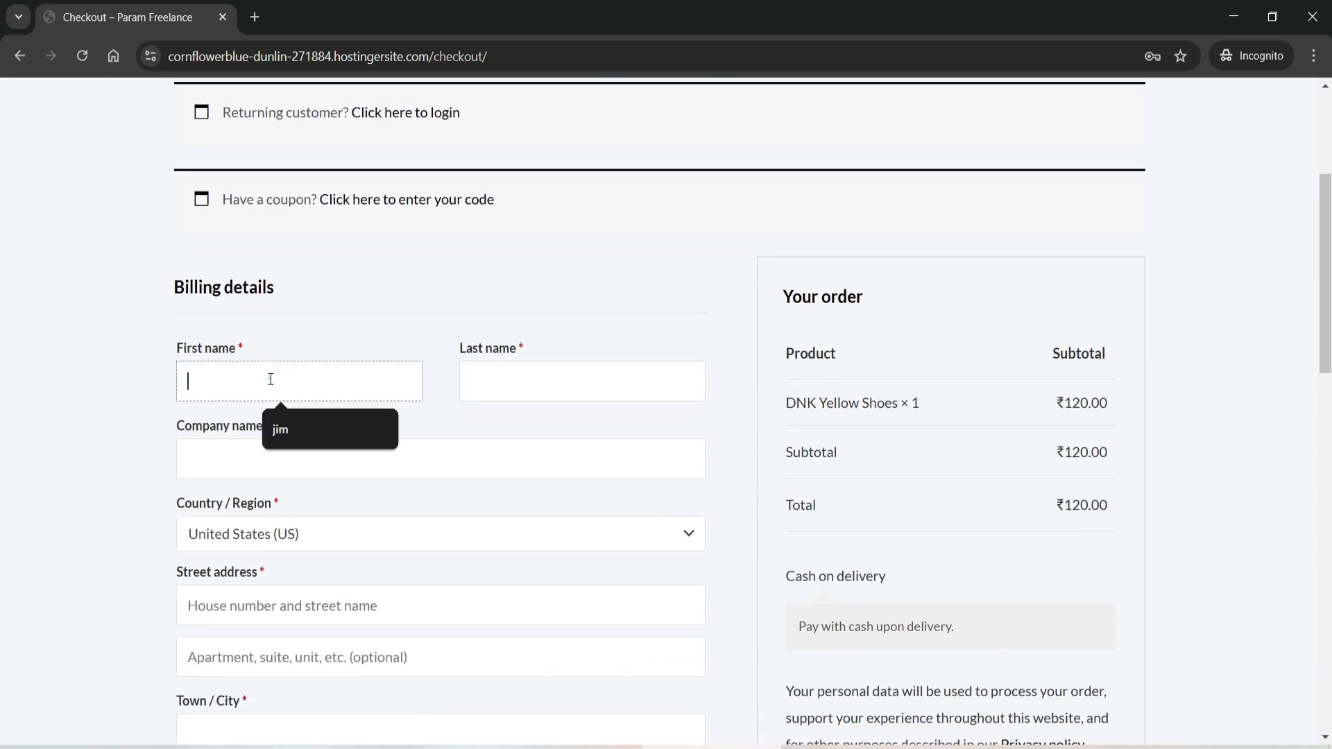
left_click(298, 429)
left_click(518, 381)
left_click(565, 429)
left_click(261, 544)
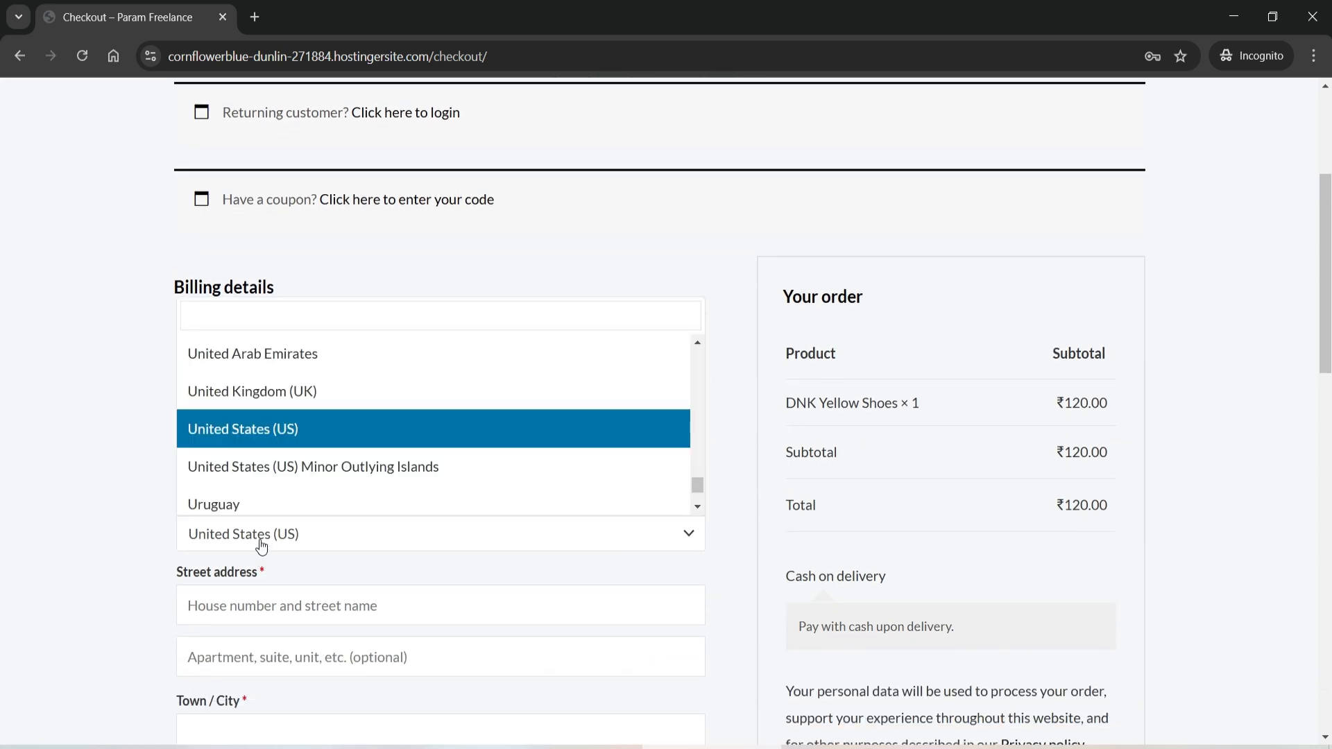
scroll(261, 545, "down", 4)
left_click(238, 394)
left_click(271, 512)
scroll(264, 506, "down", 4)
left_click(240, 336)
left_click(269, 390)
left_click(244, 416)
left_click(275, 467)
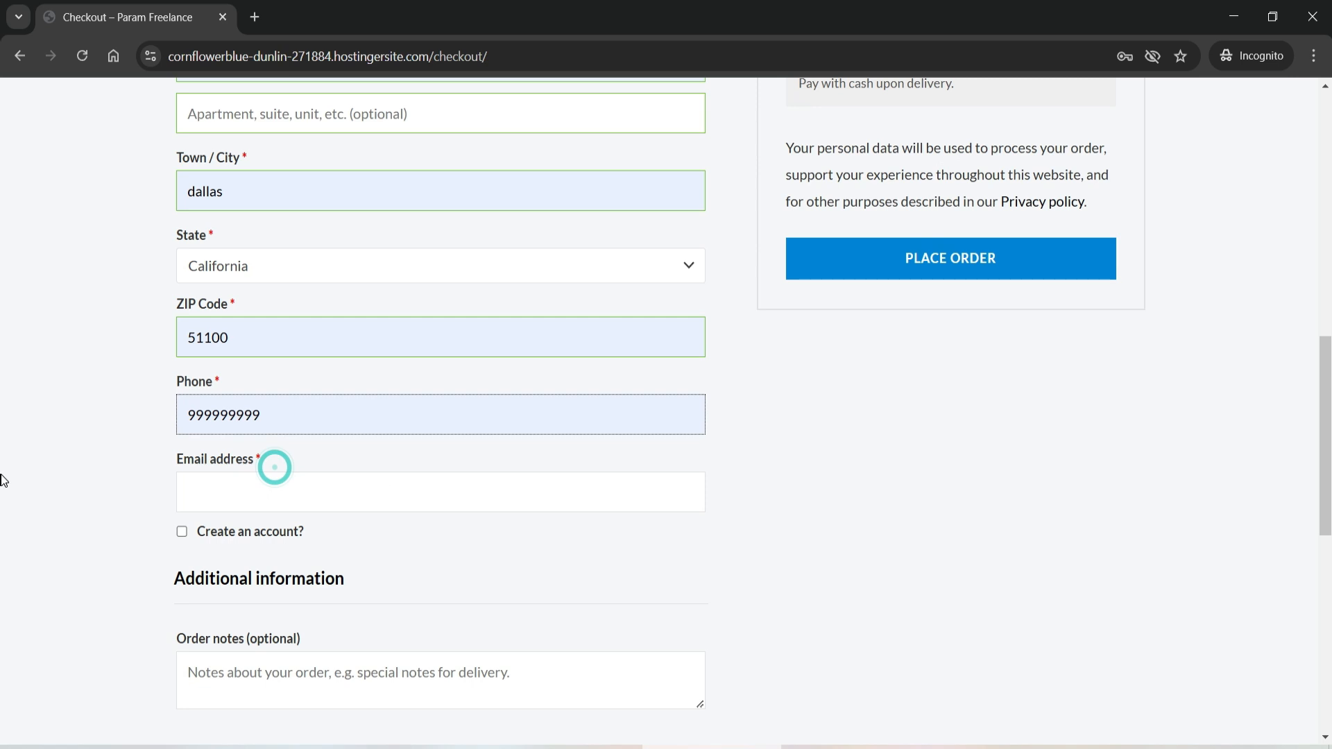
- Add the customer's email, tick Create an account, and place the cash-on-delivery order
left_click(218, 499)
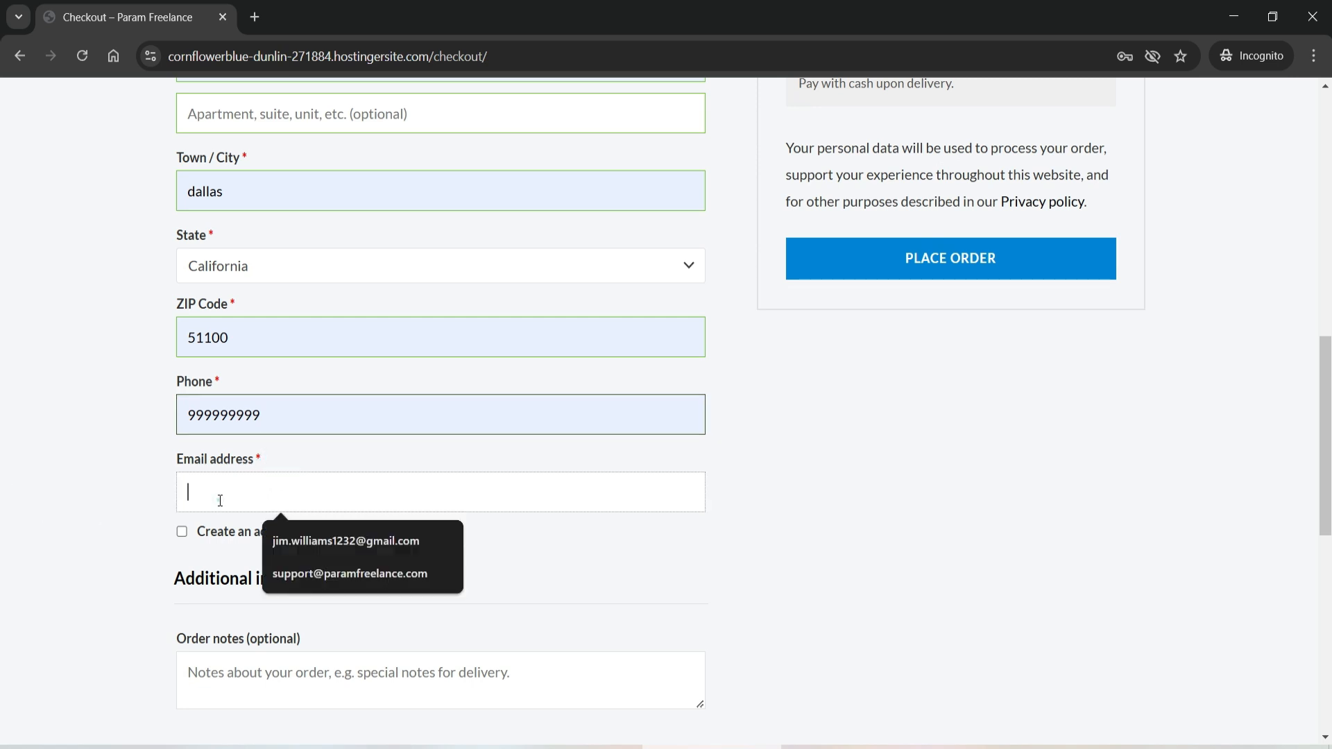
left_click(322, 541)
left_click(182, 532)
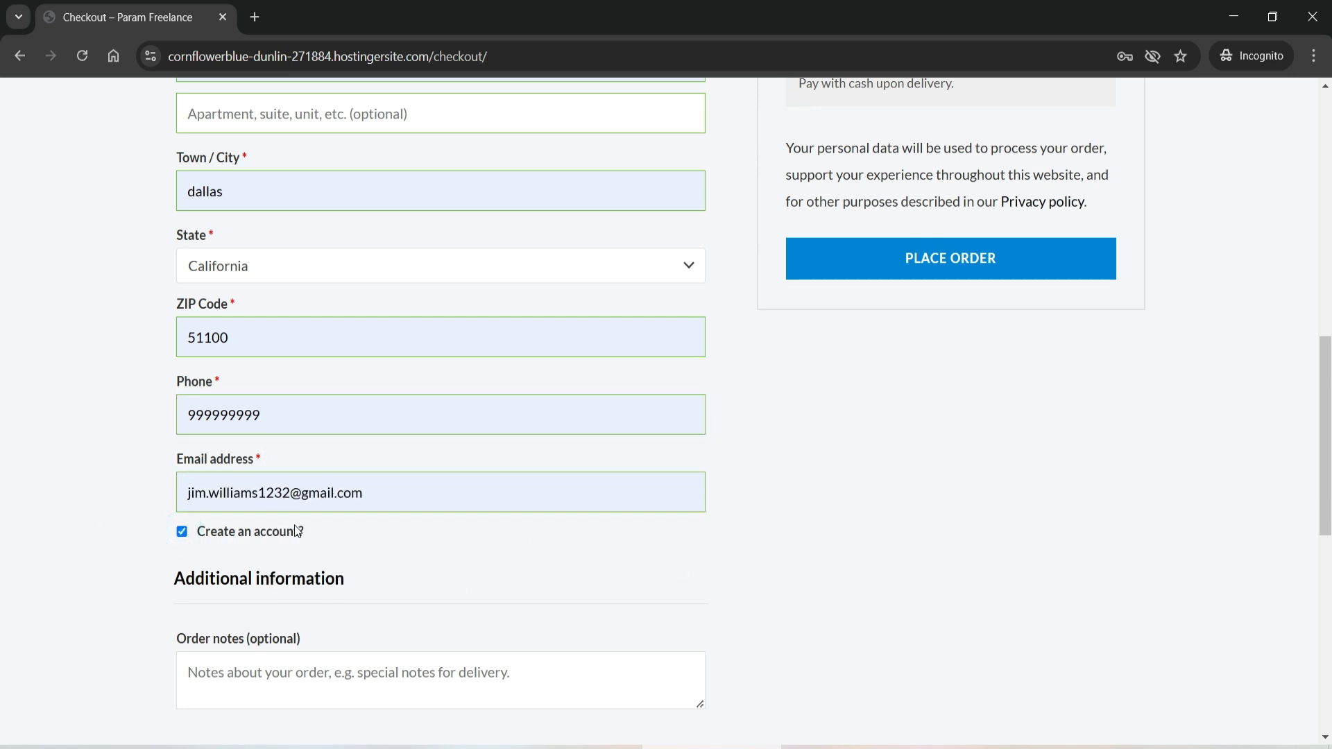
scroll(1071, 505, "up", 3)
scroll(1263, 456, "up", 9)
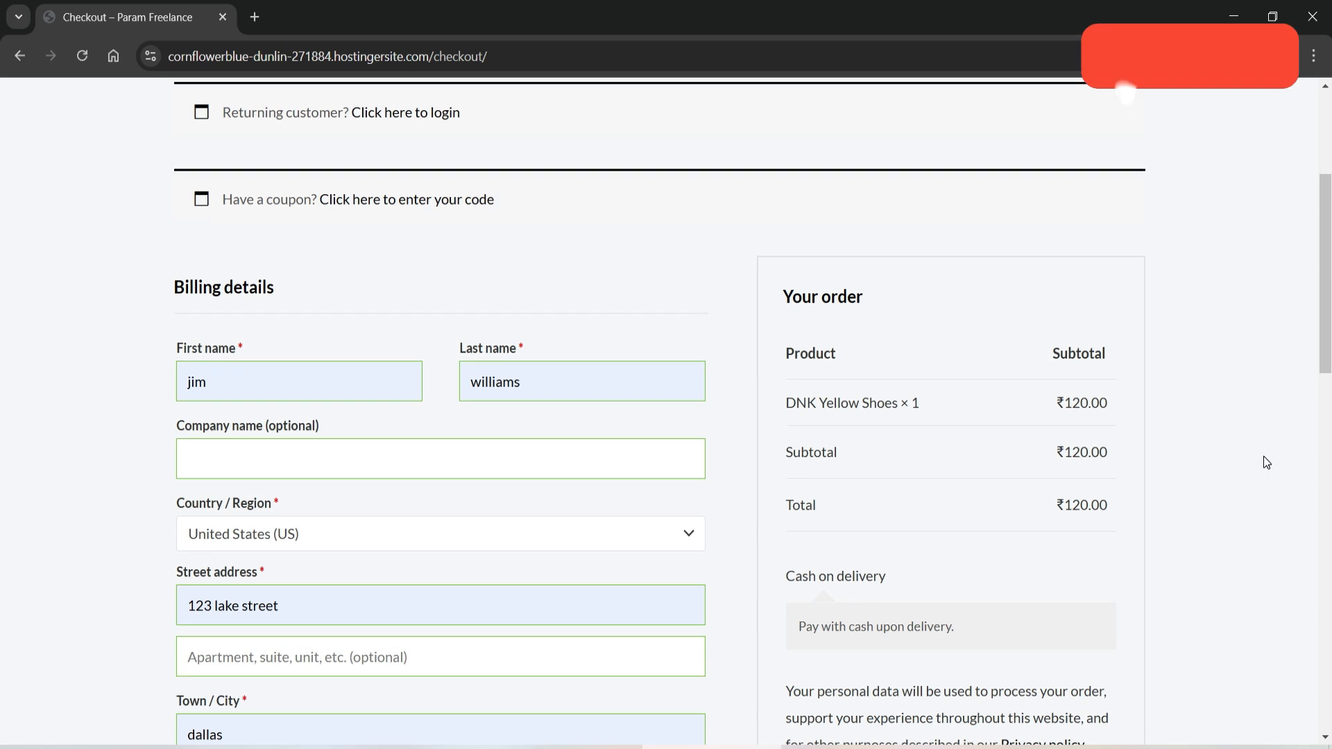
scroll(1216, 400, "down", 8)
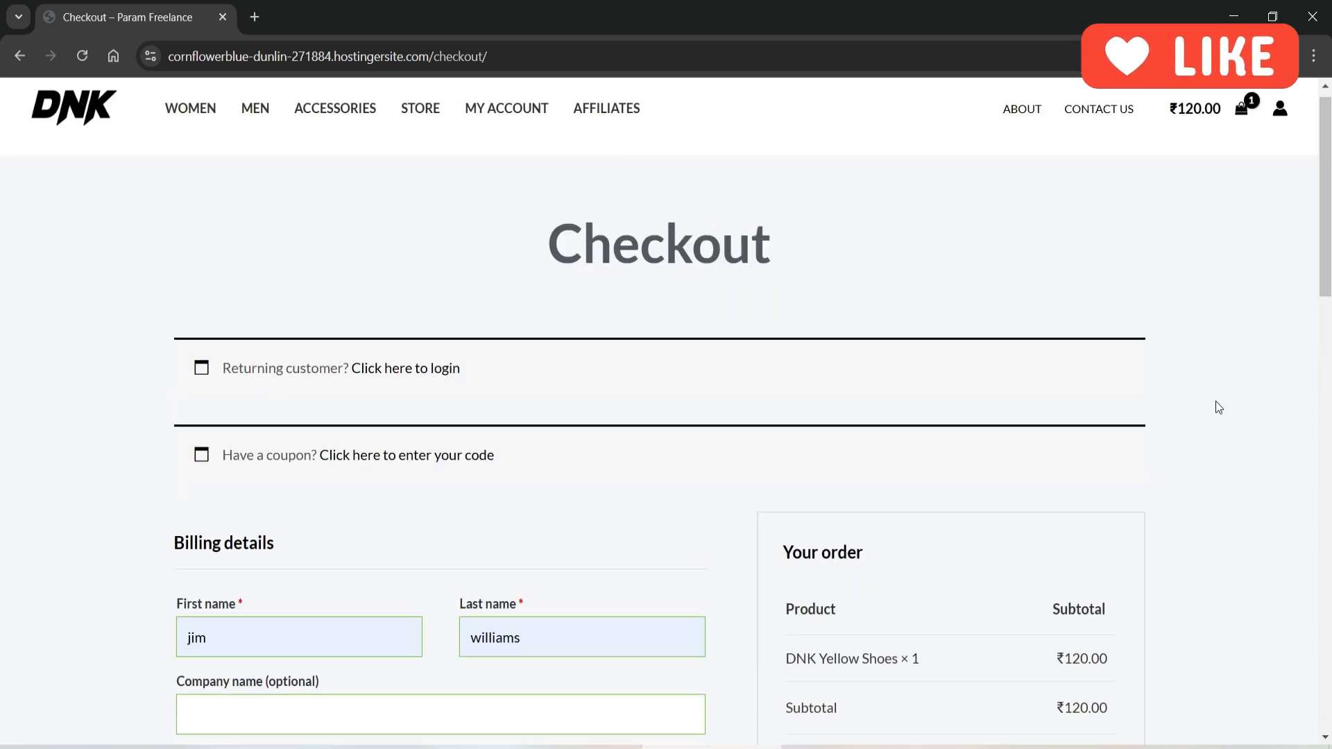
left_click(954, 535)
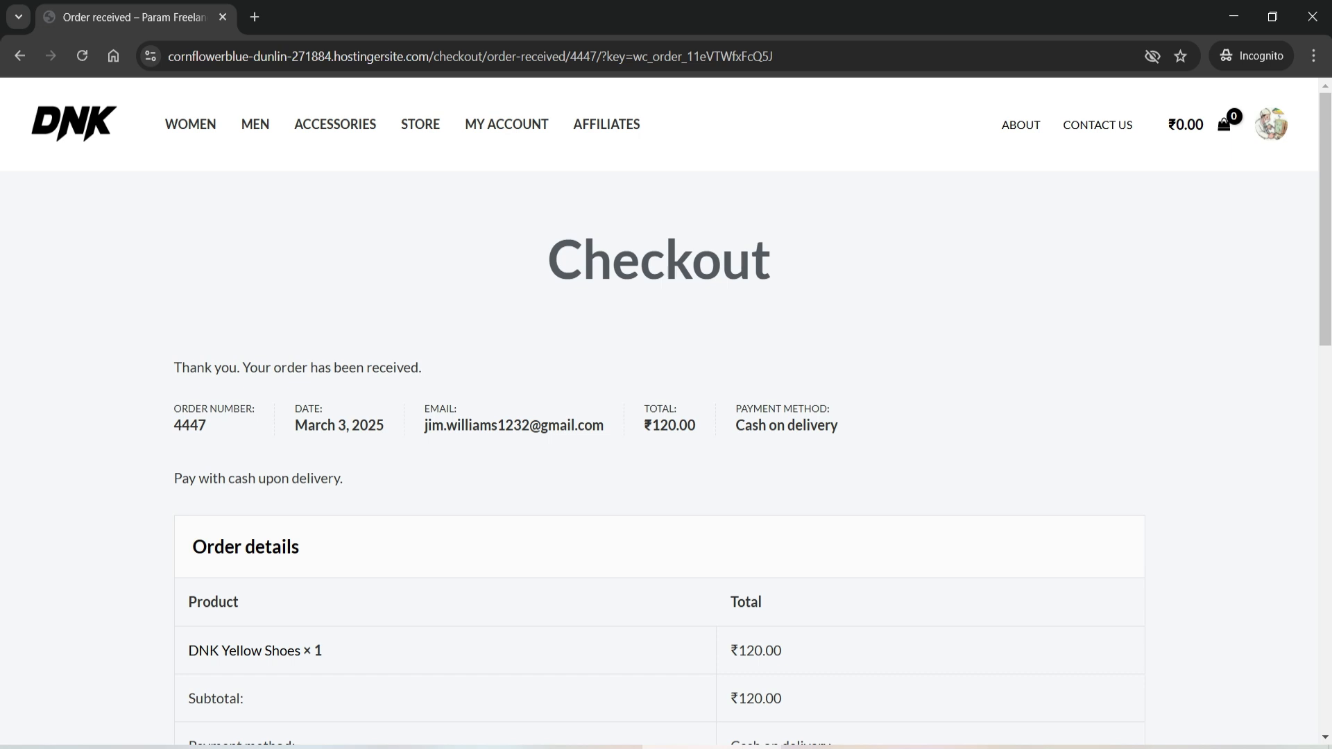
- Open the storefront Affiliates page and choose Paypal as the payout method
left_click(595, 128)
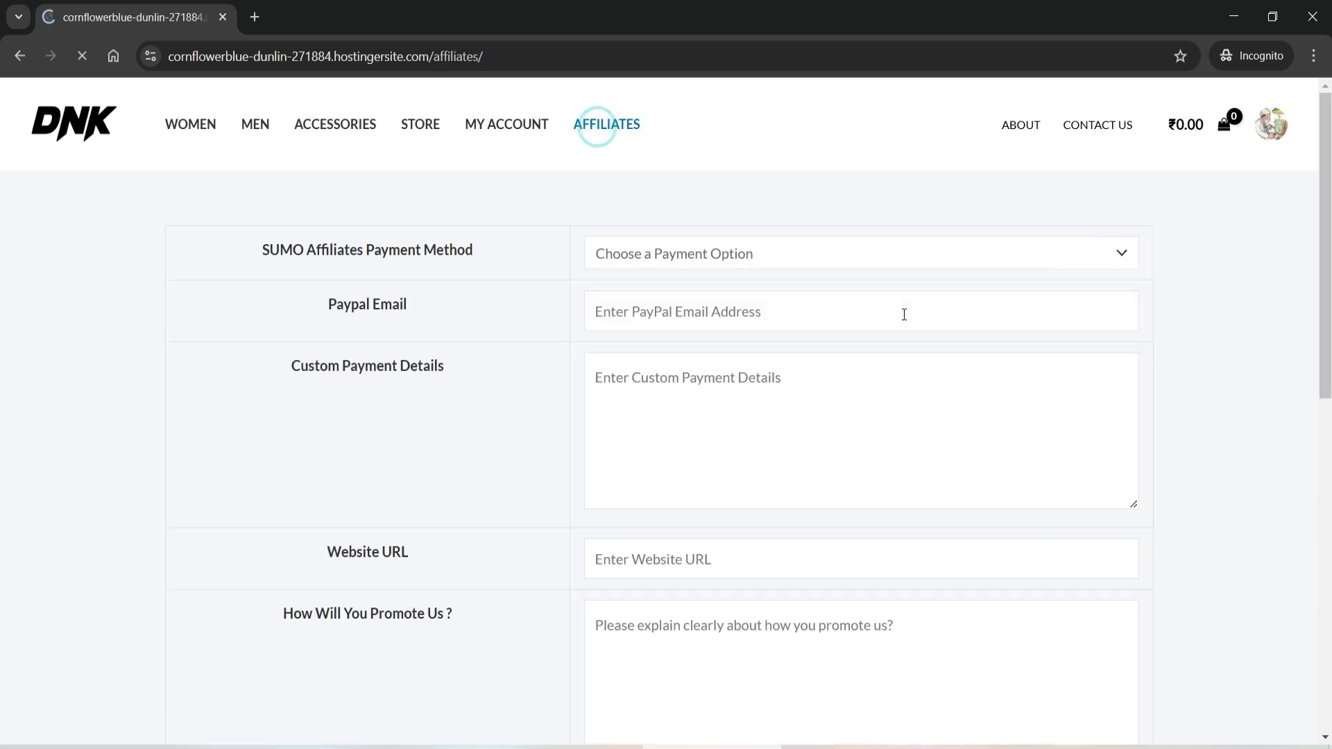
left_click(729, 252)
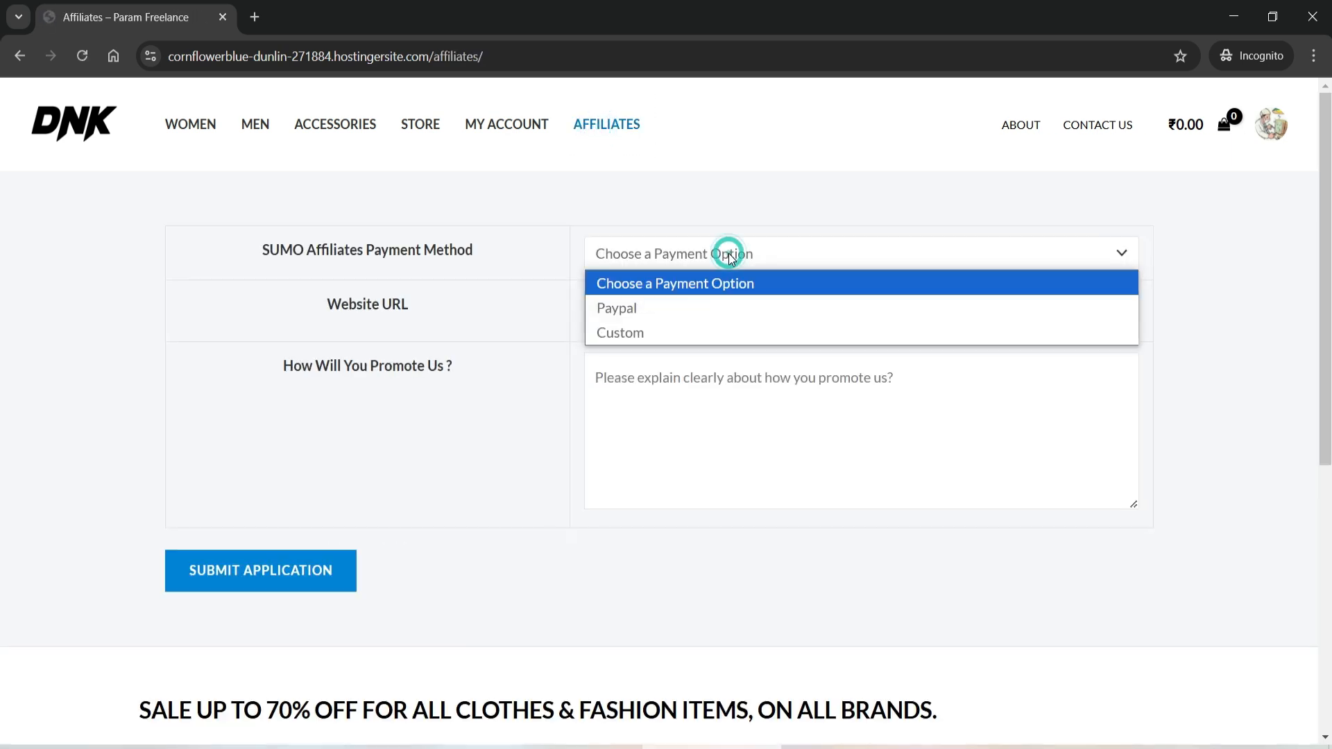
left_click(729, 253)
left_click(728, 253)
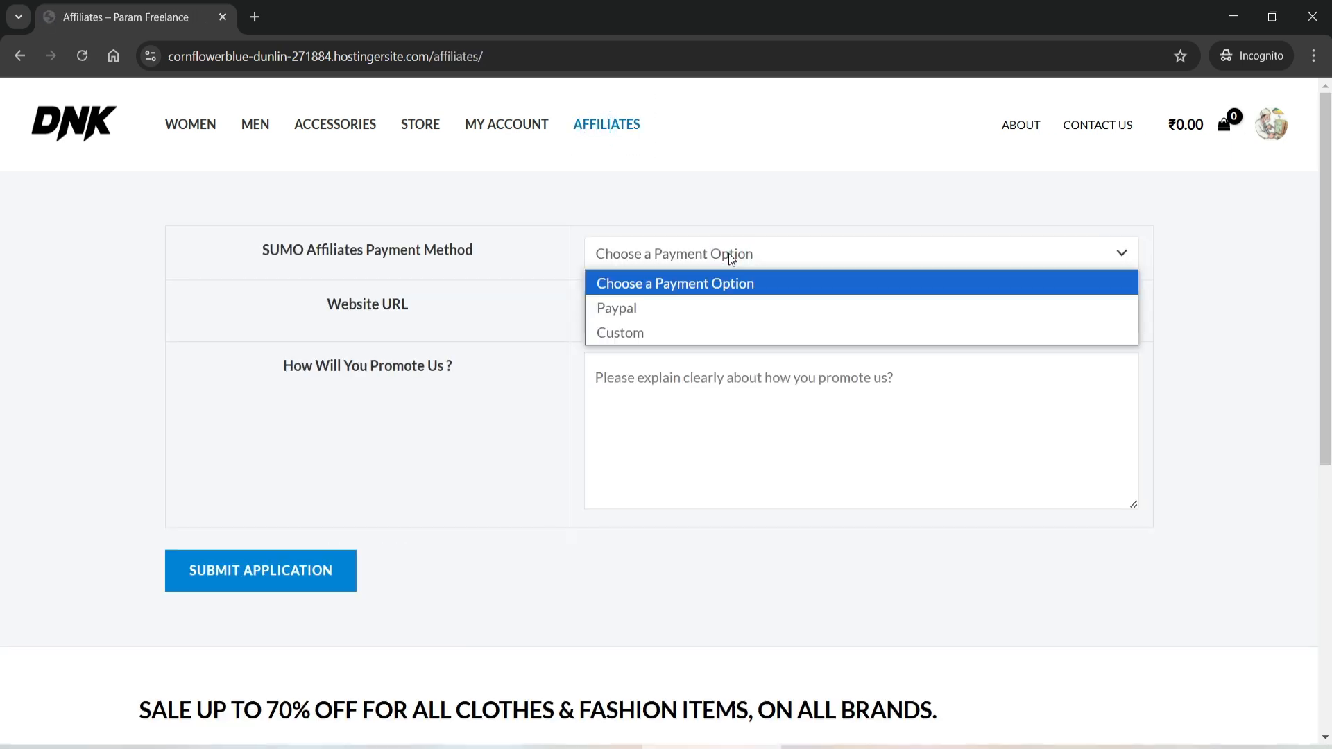
left_click(713, 301)
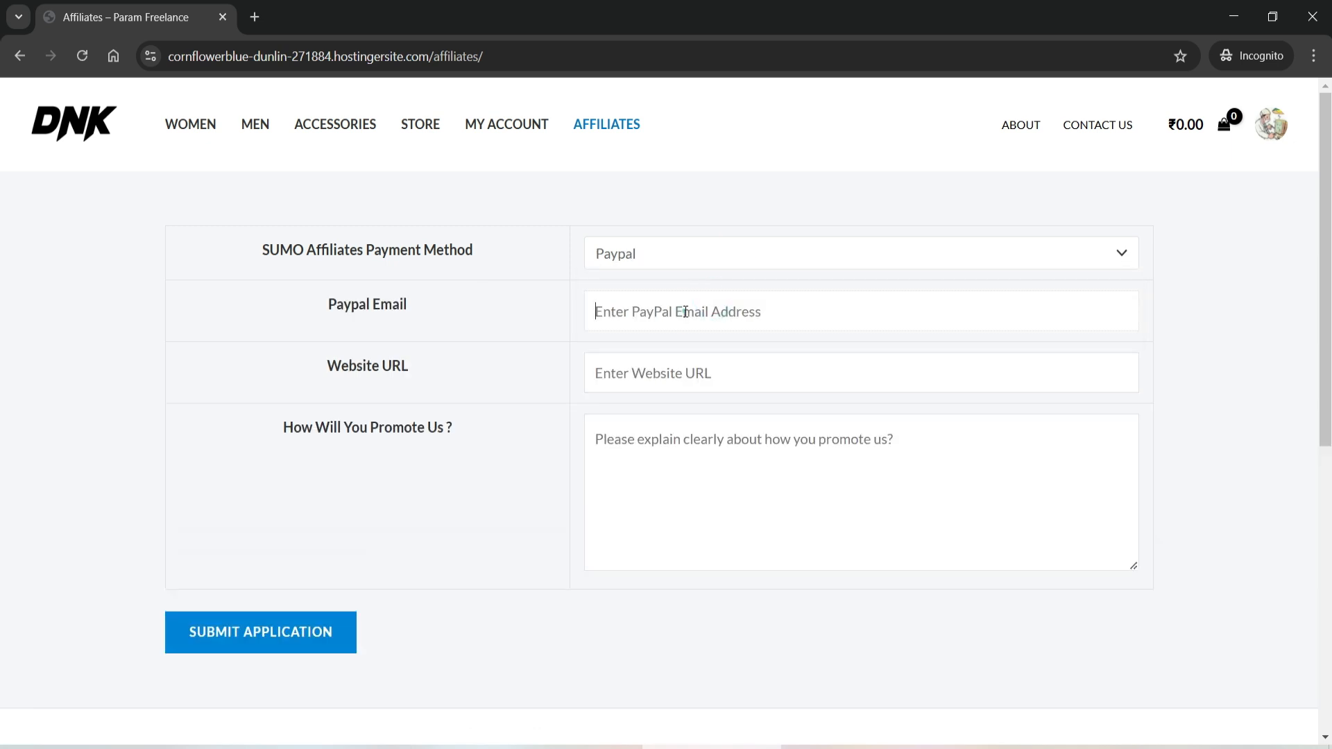
left_click(685, 311)
left_click(684, 312)
type("jim@example")
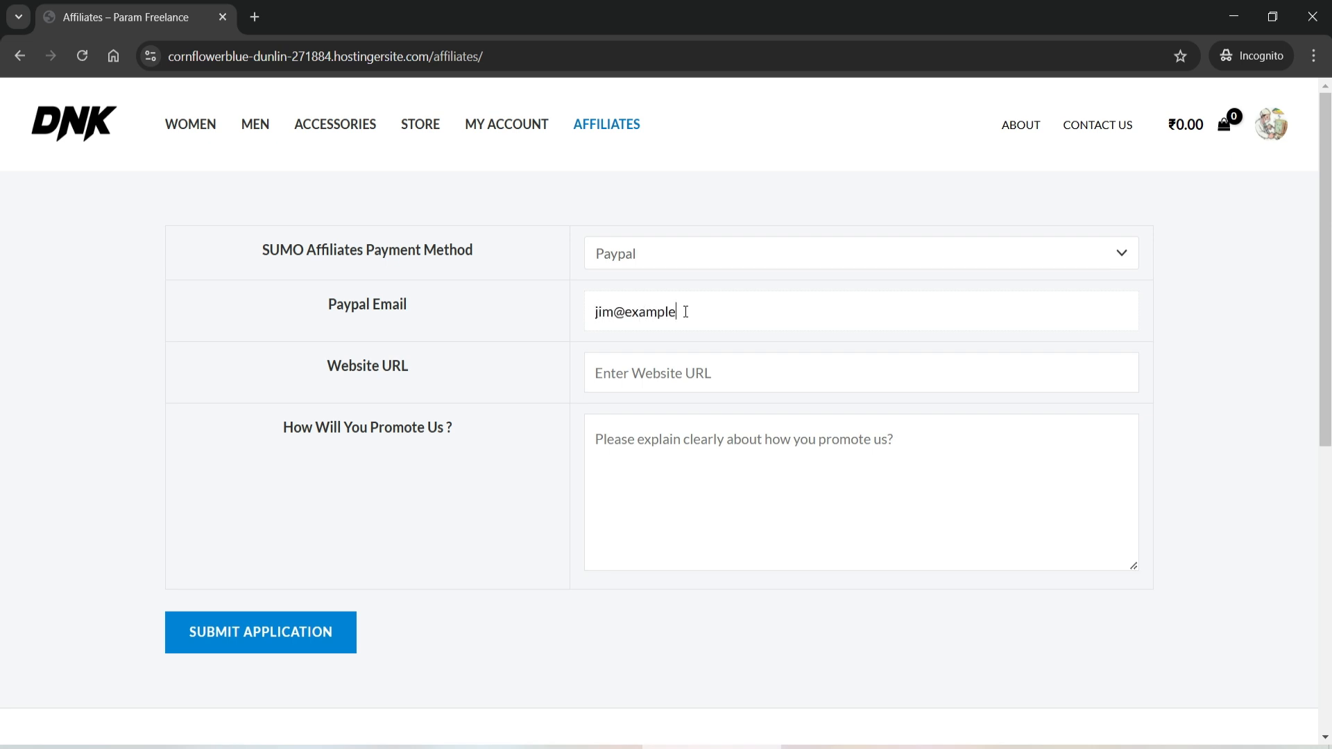
type(".com")
left_click(661, 379)
type("https://")
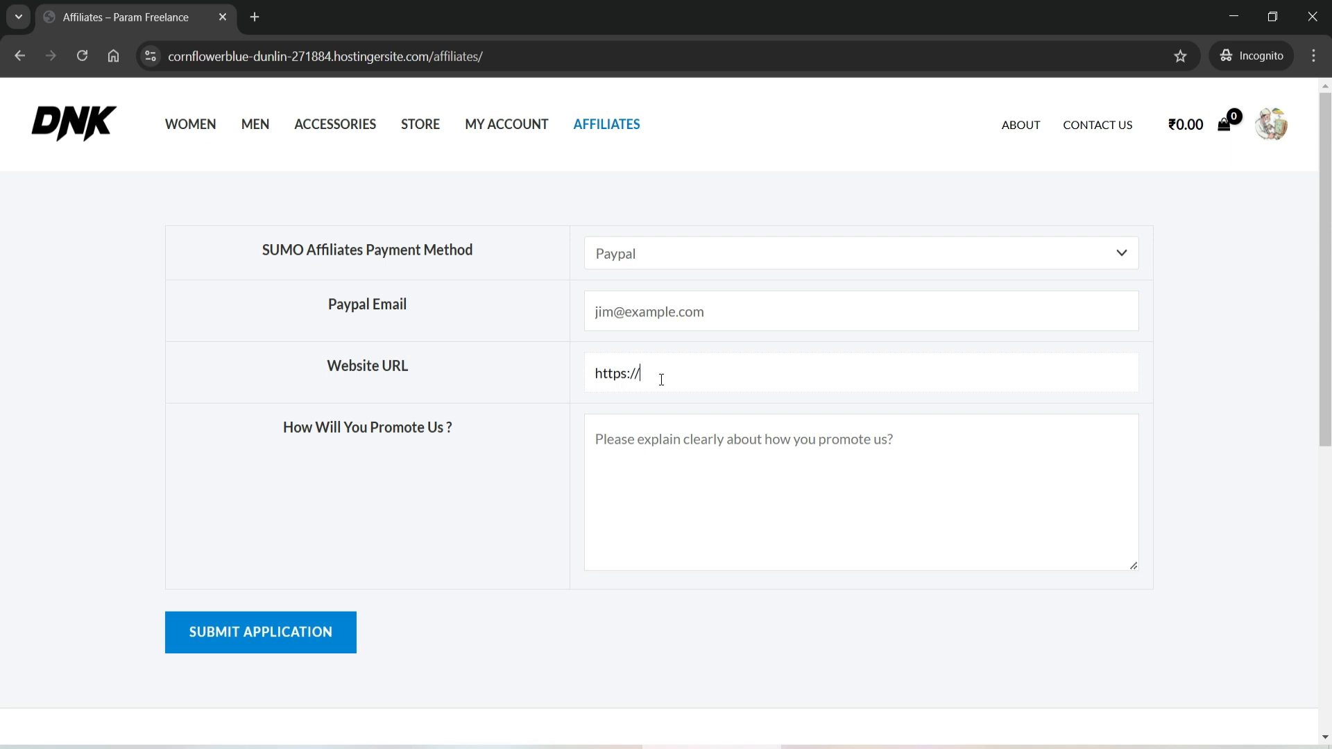
type("google.com")
left_click(712, 433)
type("Blog / YT channel")
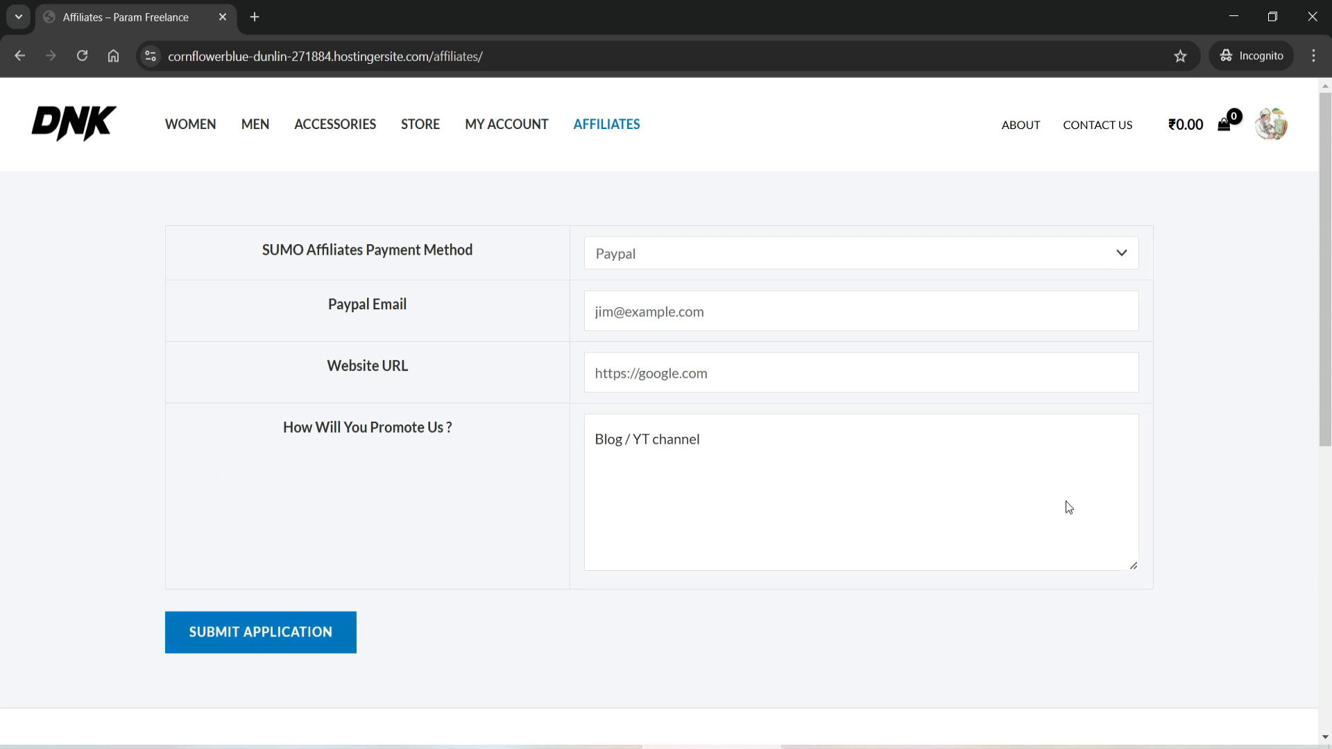
scroll(1147, 466, "down", 4)
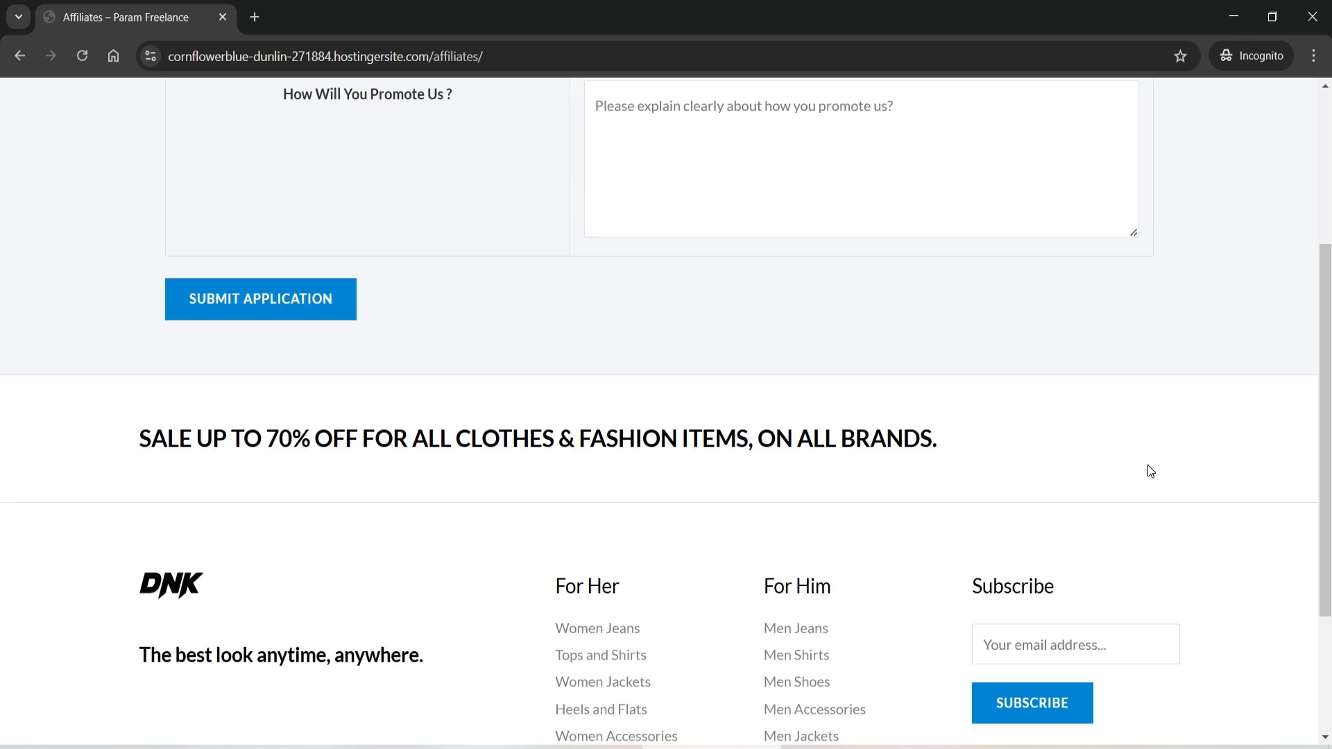
scroll(1147, 468, "up", 4)
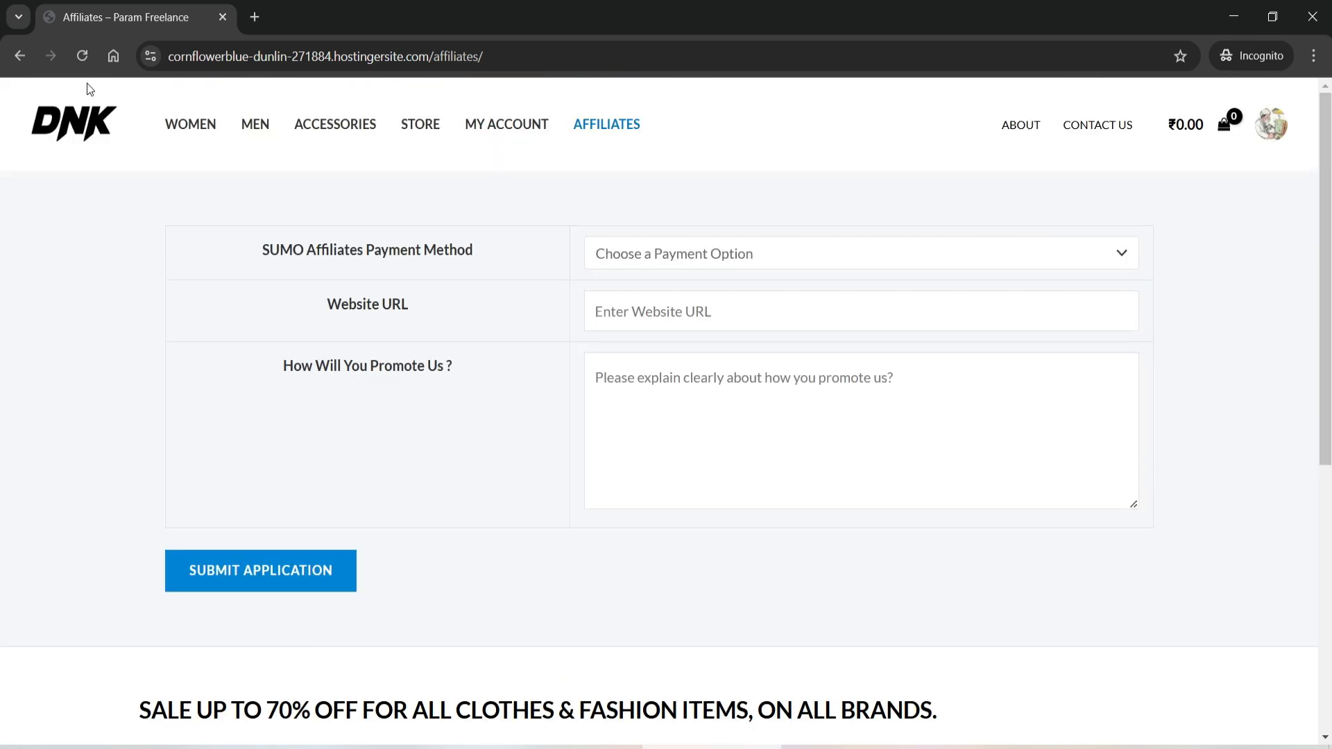
left_click(81, 58)
- Check the new affiliate in the admin SUMO Affiliates list, then reload the storefront Affiliates page
left_click(423, 747)
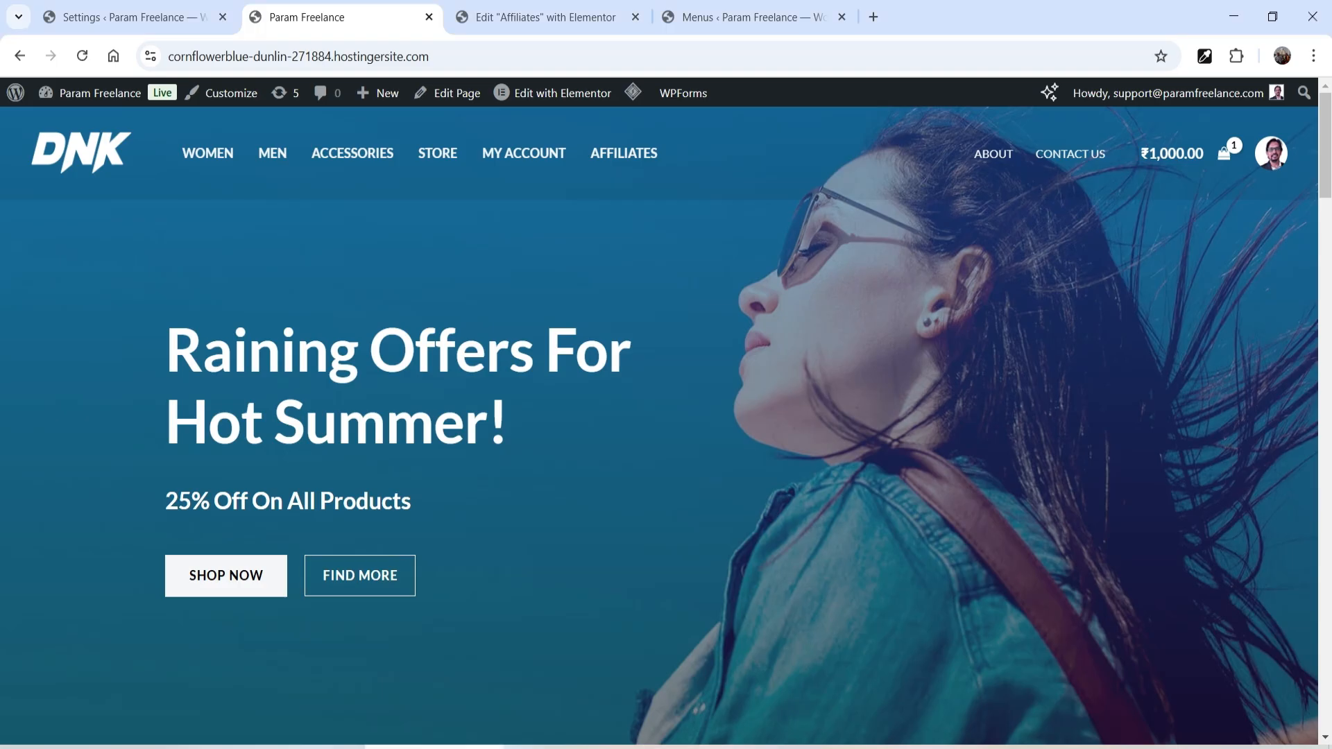
left_click(129, 15)
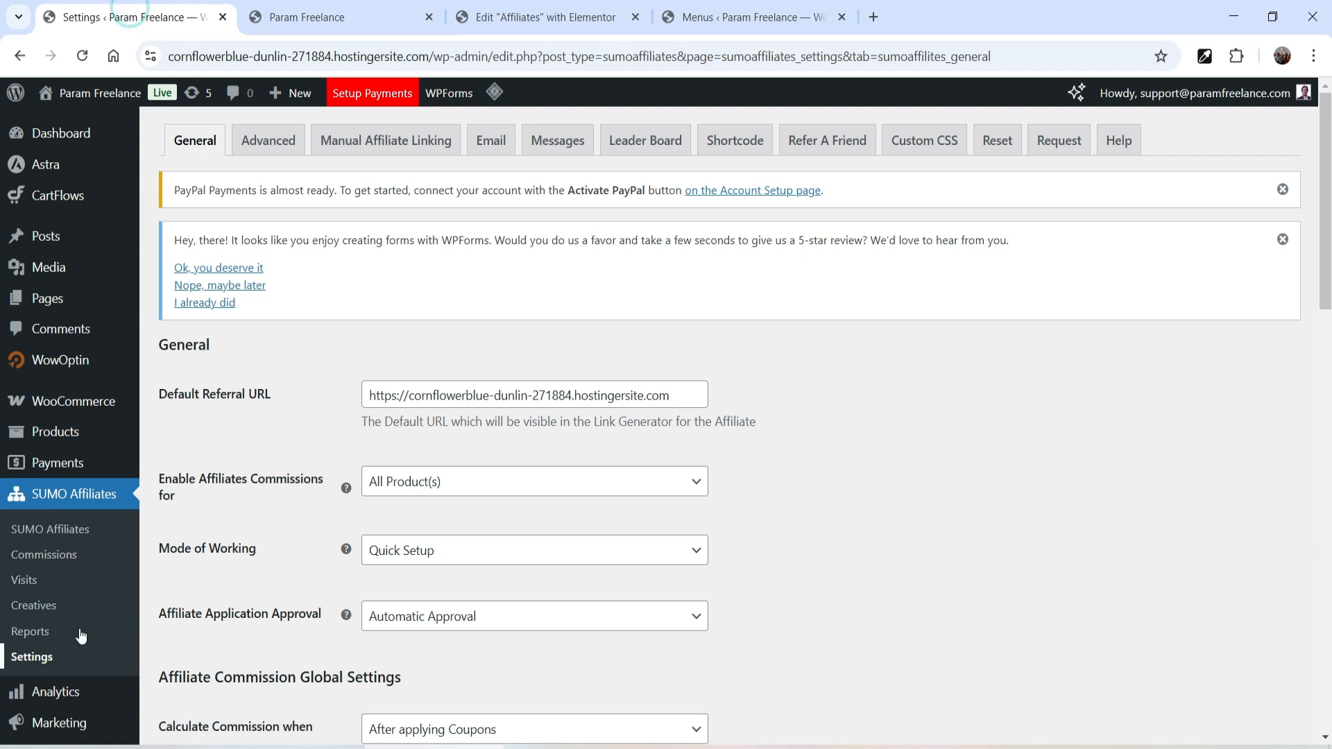
left_click(62, 529)
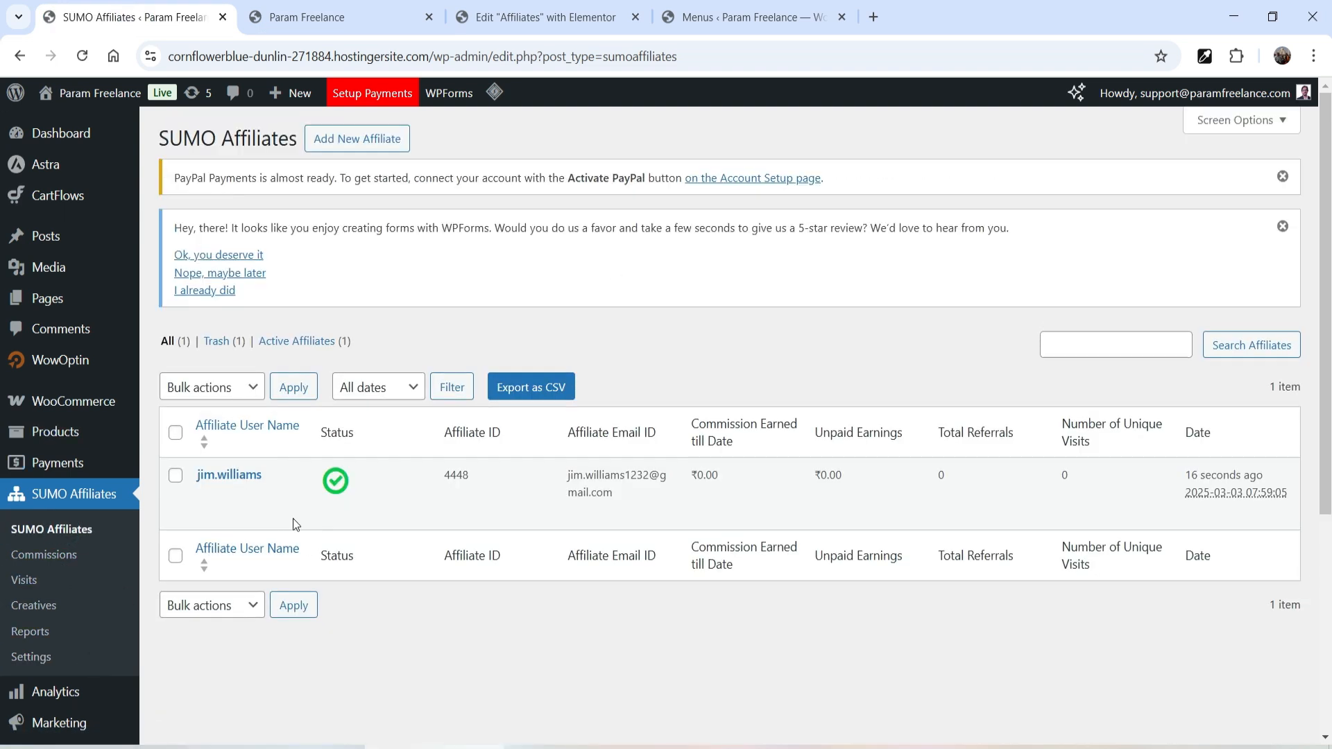
mouse_move(289, 470)
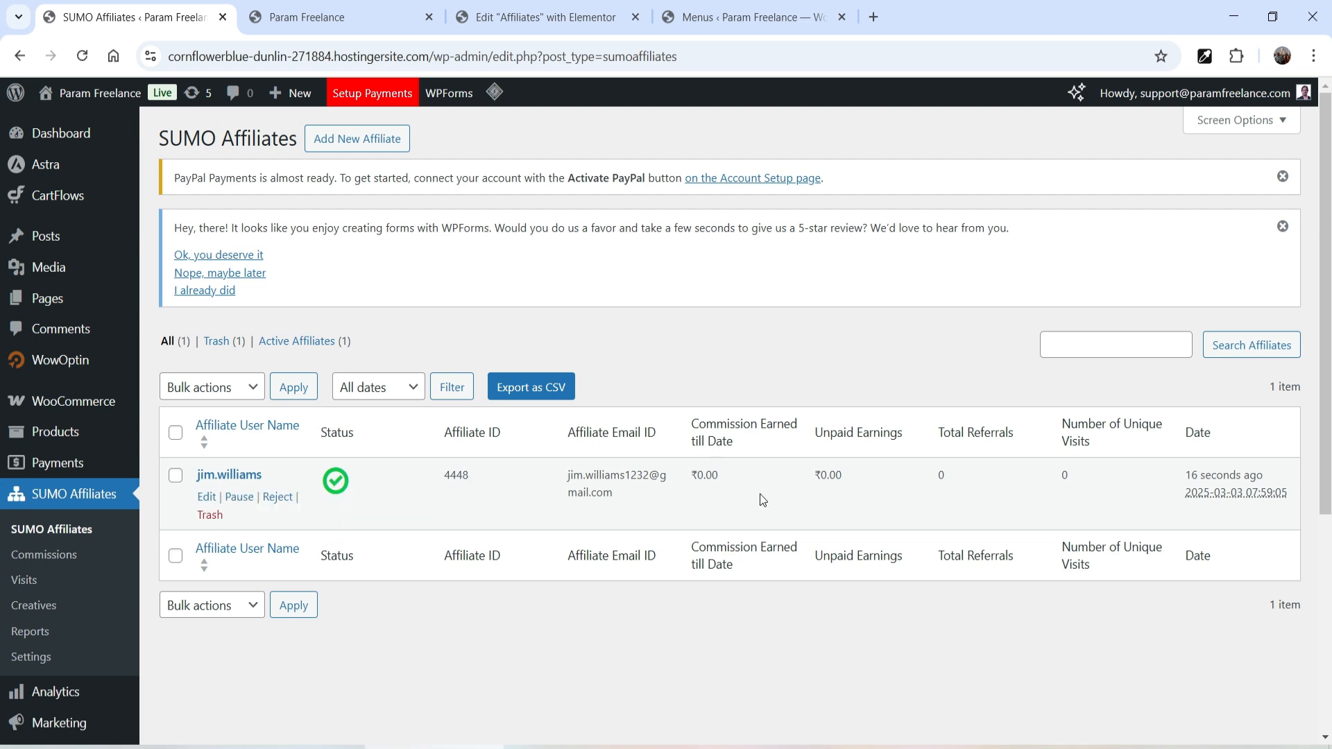
left_click(712, 747)
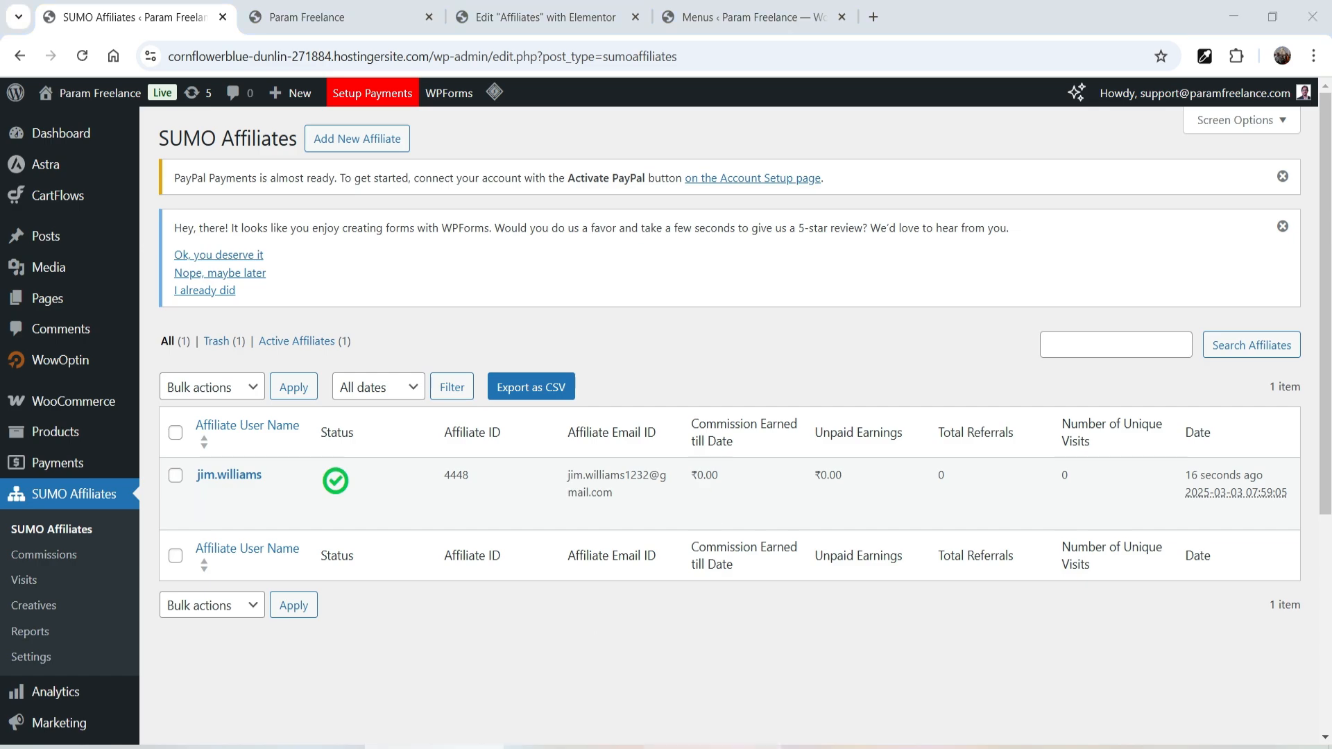
left_click(81, 58)
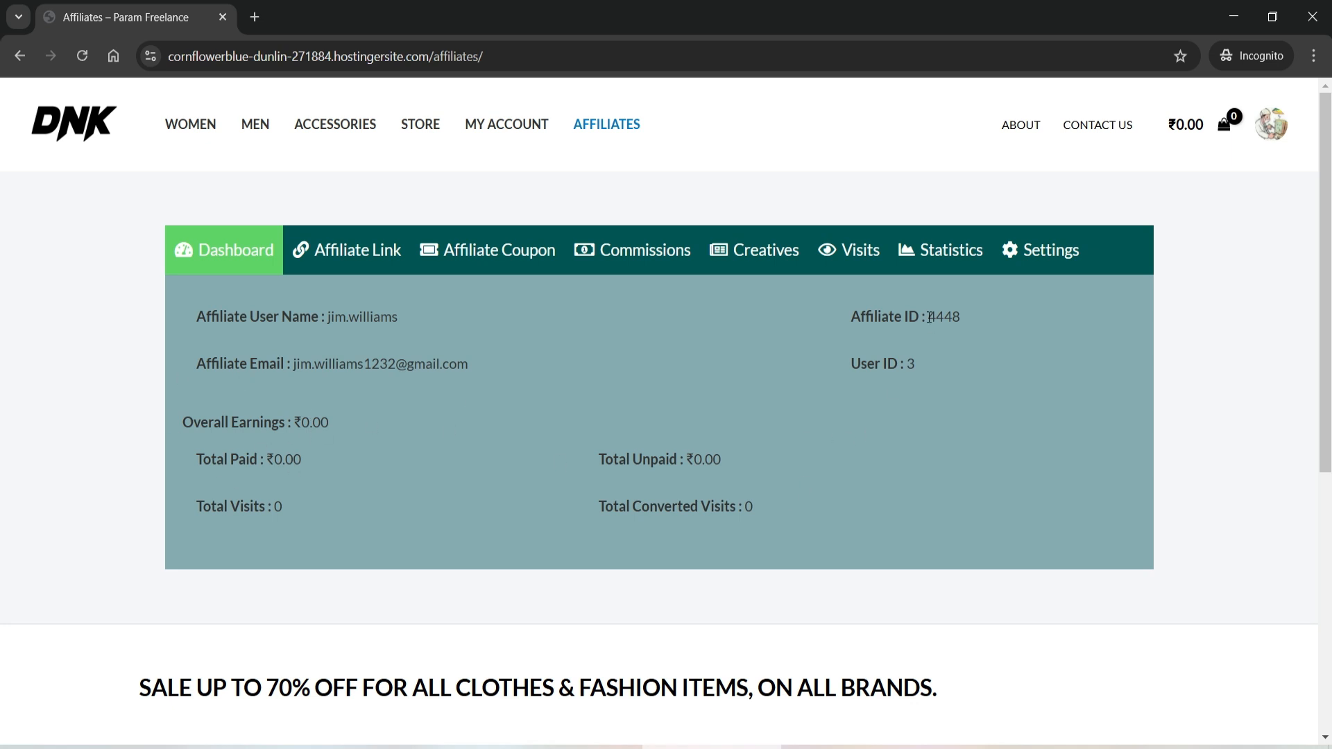
- Select the affiliate ID and the referral URL, then show the Affiliate Coupon section
left_click_drag(924, 323, 992, 322)
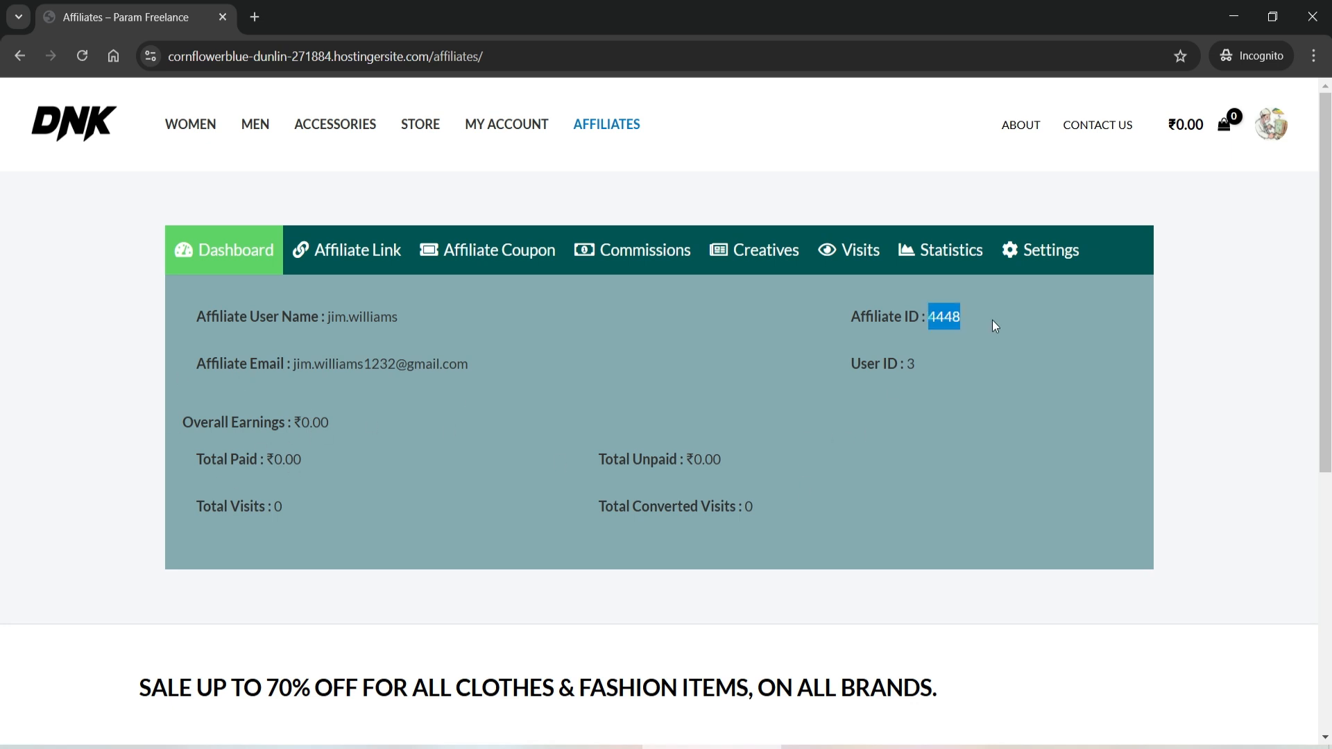
left_click(375, 248)
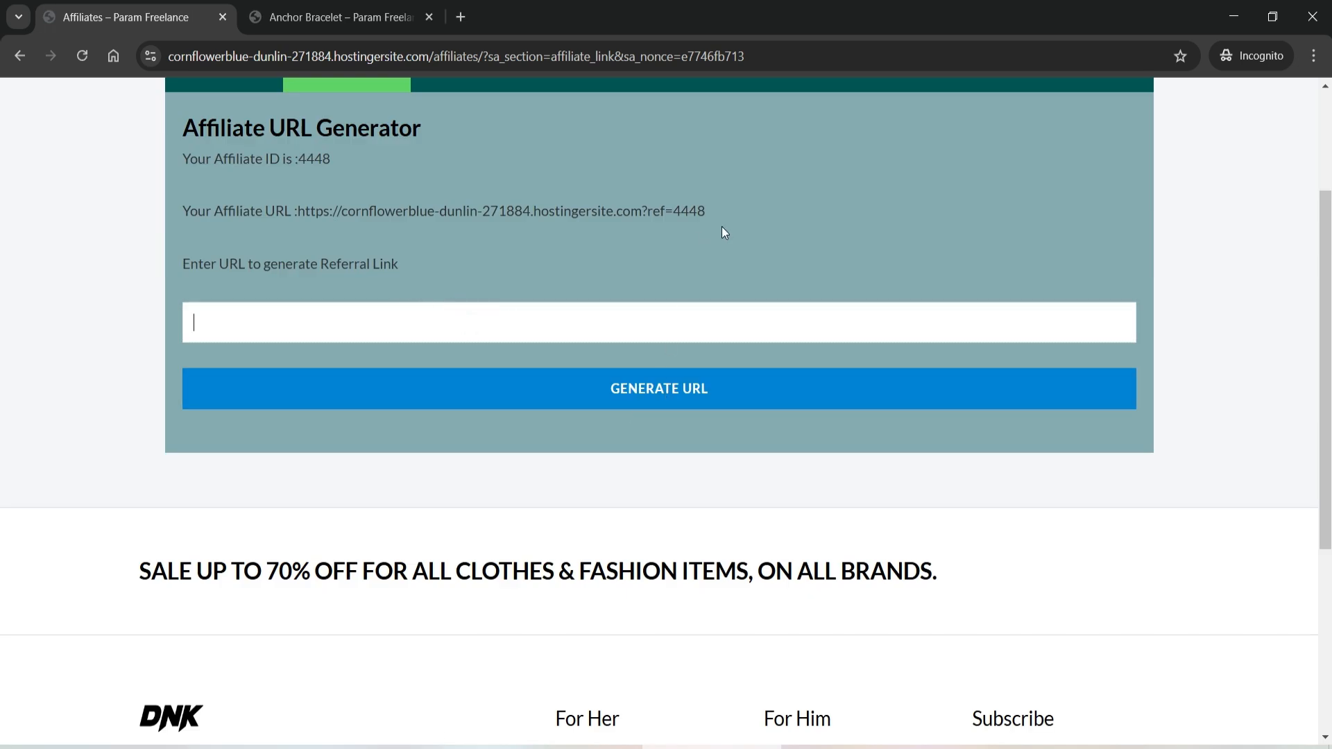
scroll(722, 226, "up", 1)
left_click_drag(706, 300, 306, 300)
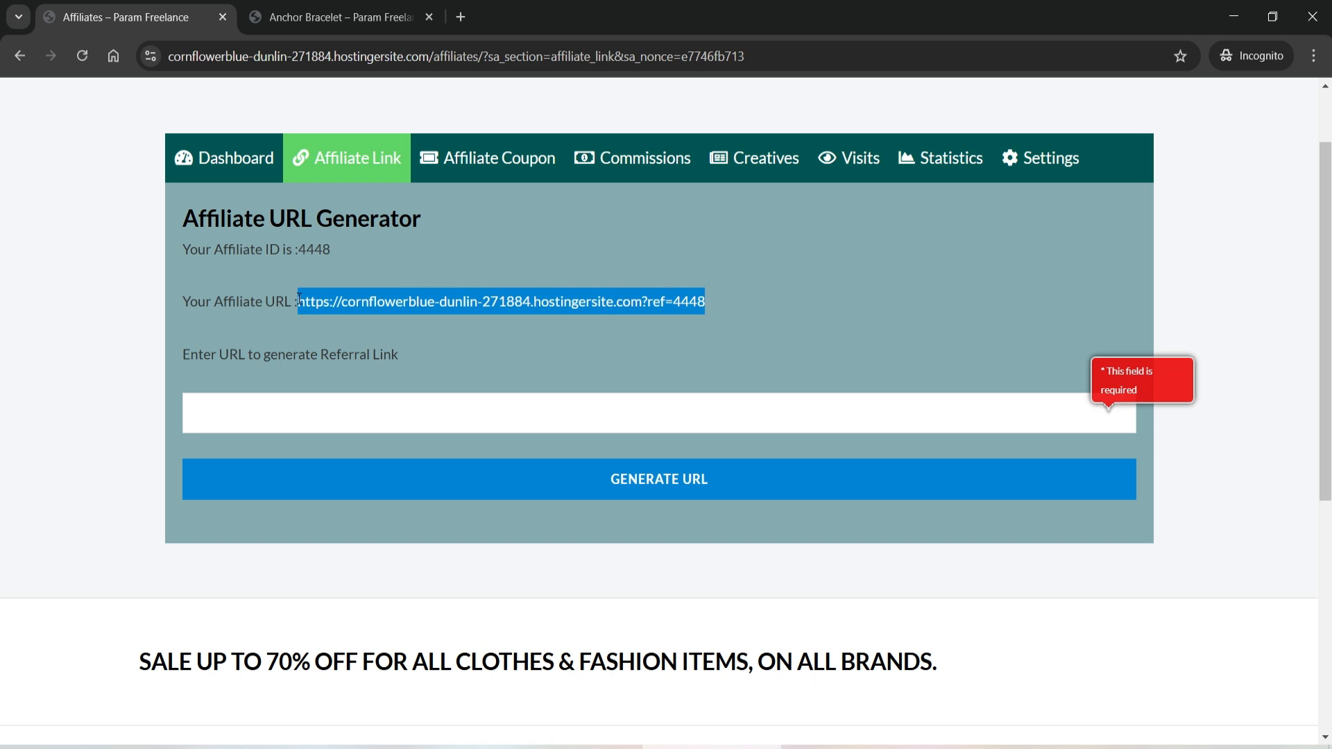
left_click(351, 17)
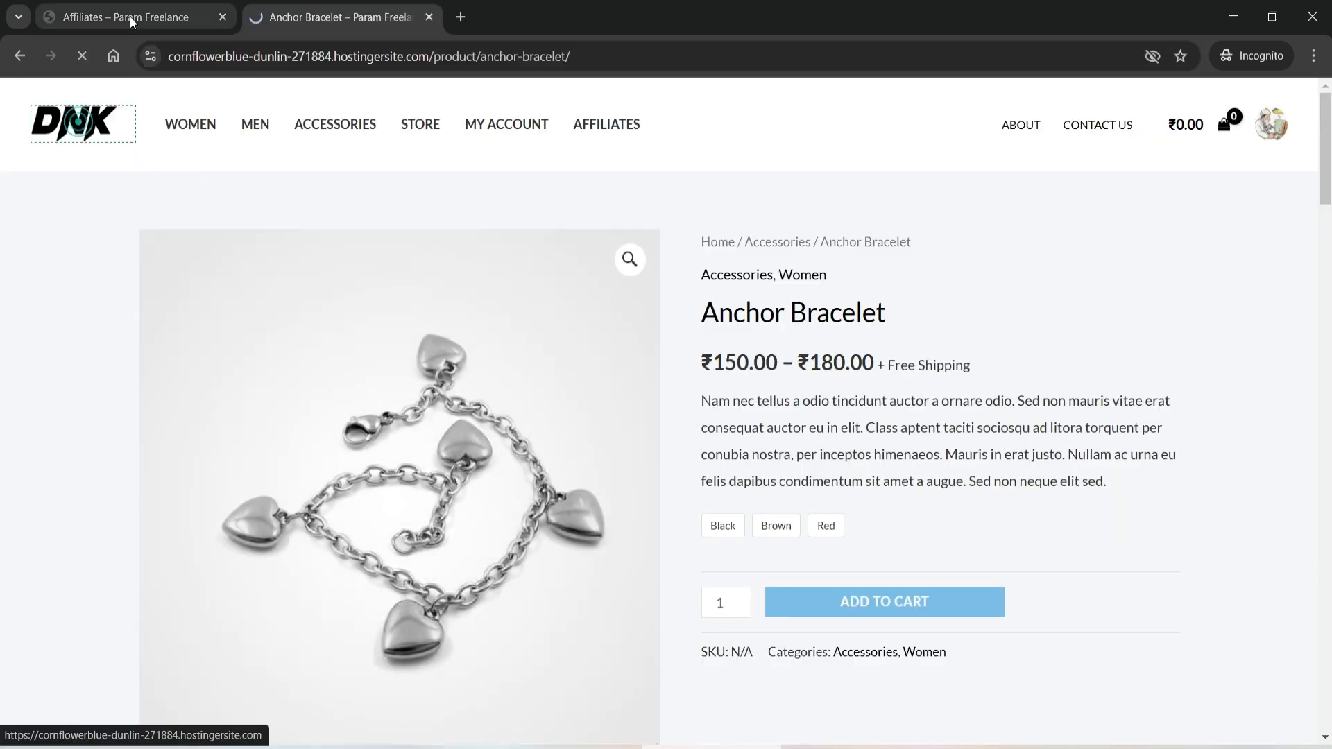
left_click(130, 16)
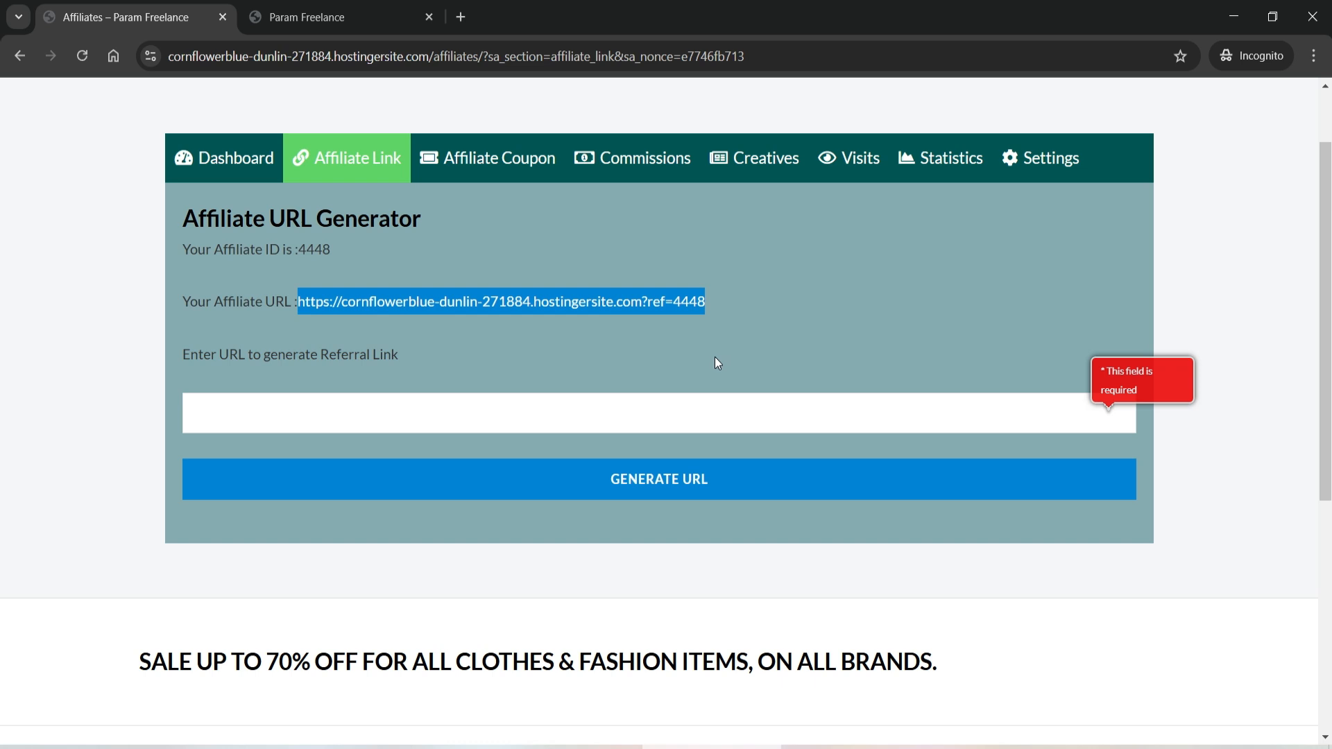
left_click(491, 157)
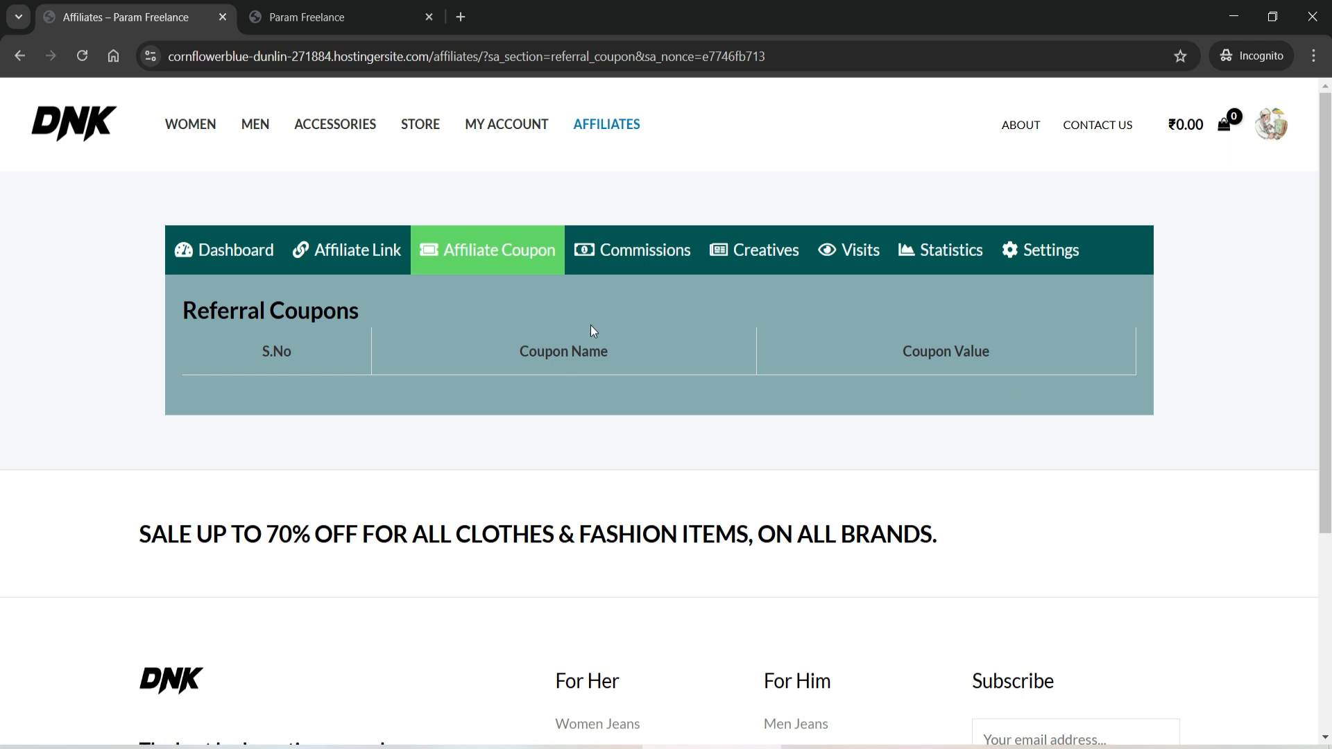
- View the Commissions, Creatives, Visits, Statistics, Settings and Dashboard sections in turn
left_click(636, 250)
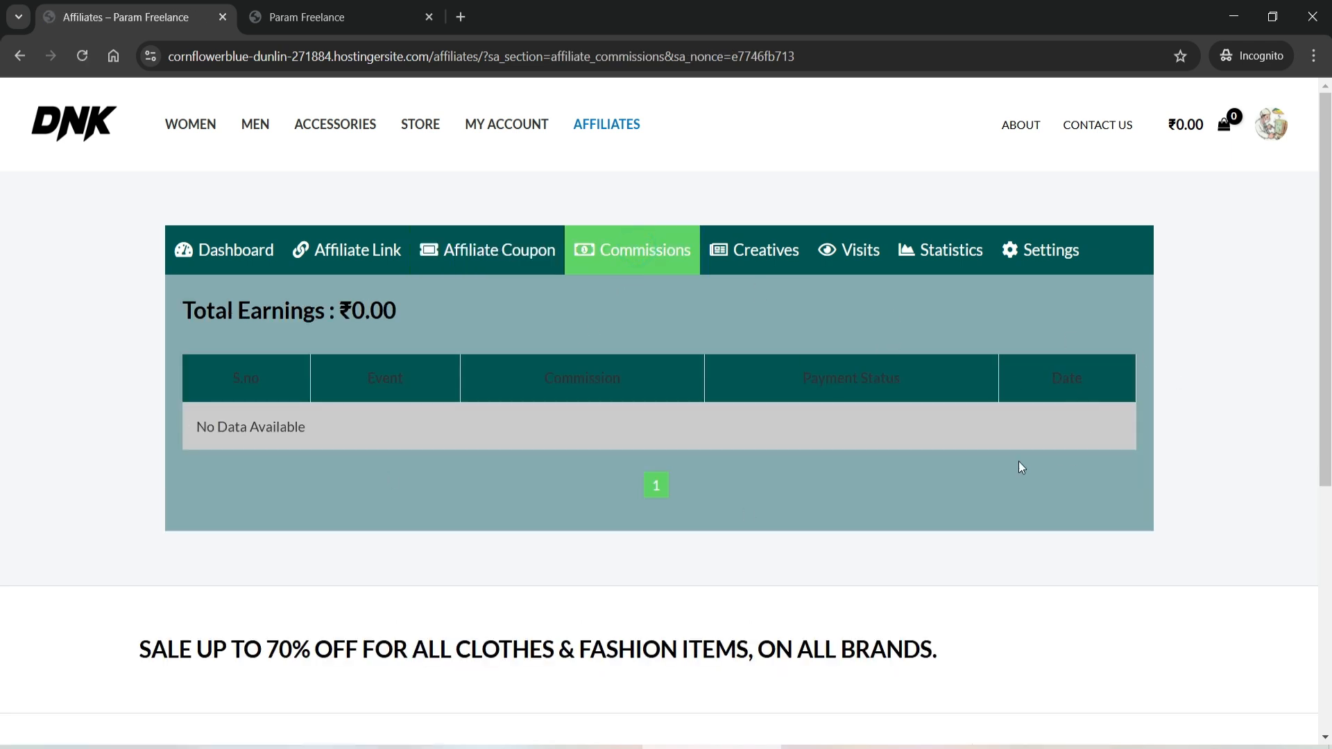
left_click(758, 258)
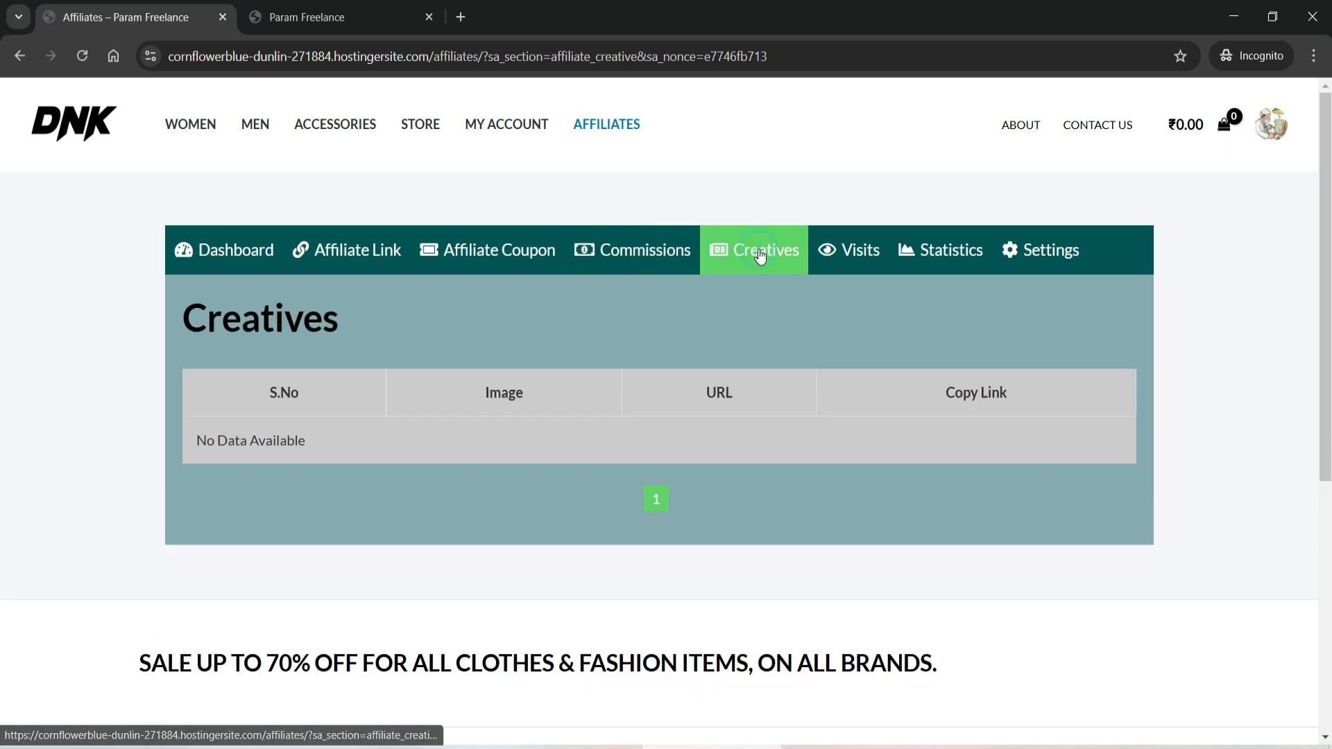
left_click(863, 265)
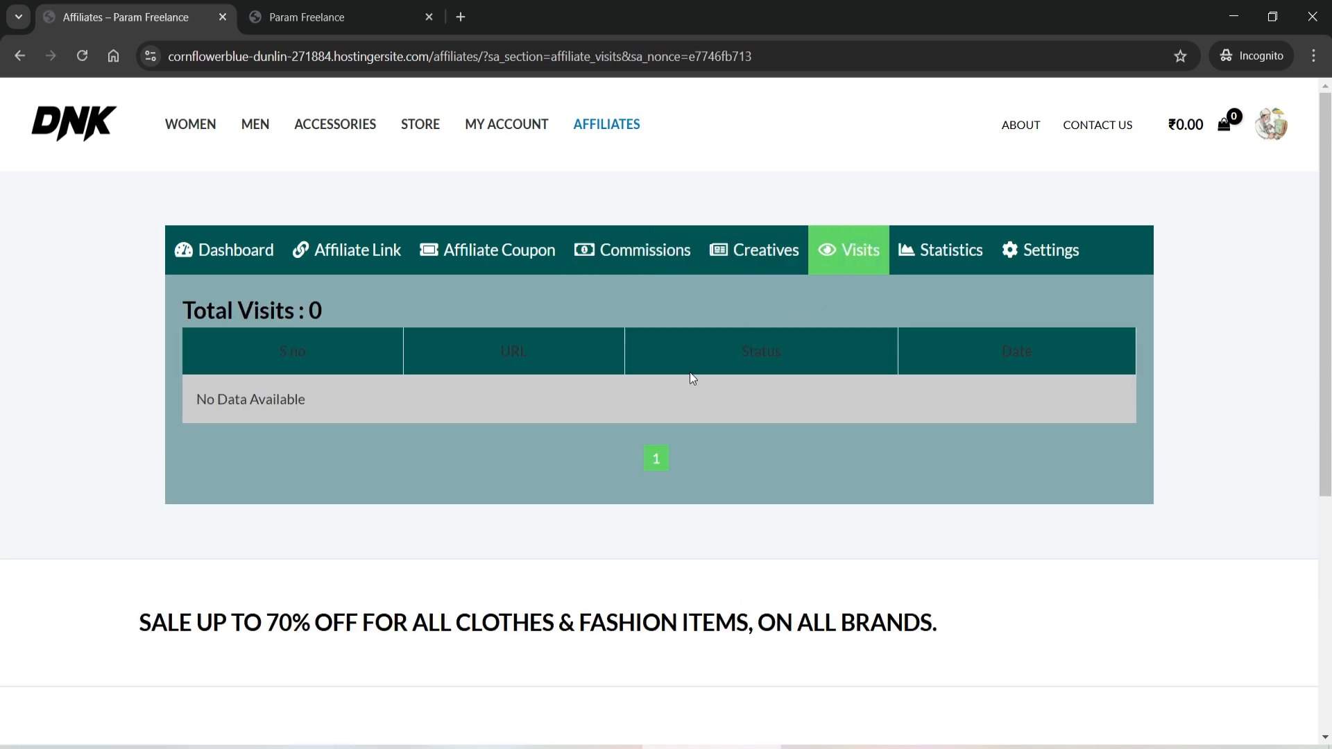
left_click(951, 261)
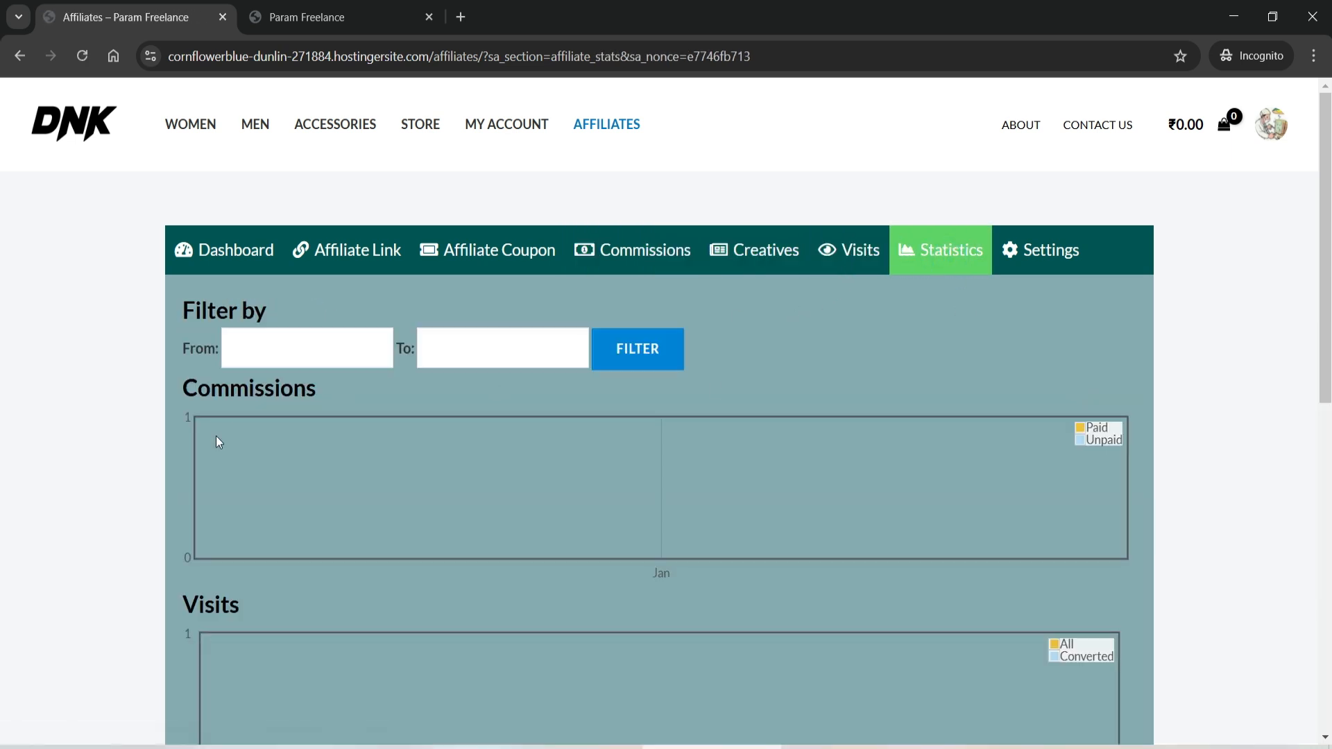
scroll(350, 458, "down", 1)
scroll(350, 463, "down", 2)
scroll(797, 509, "up", 3)
left_click(1058, 256)
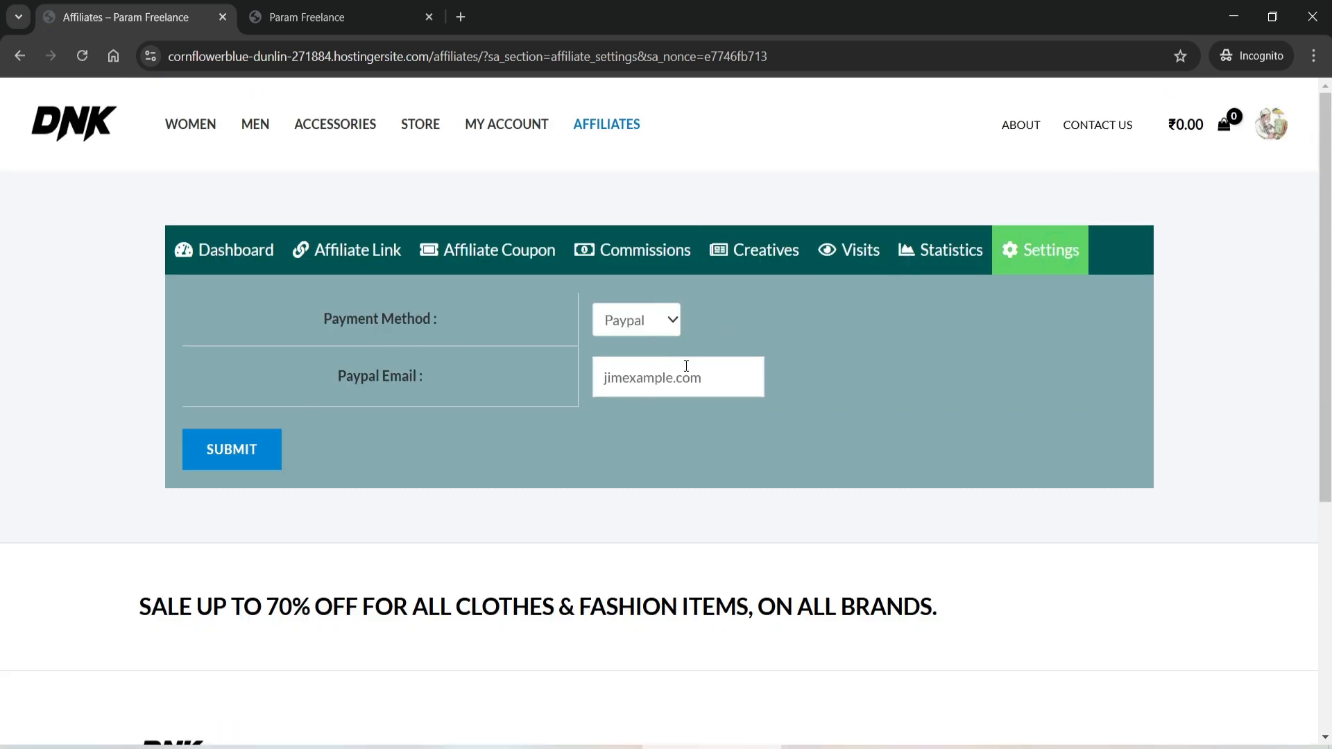
left_click(222, 250)
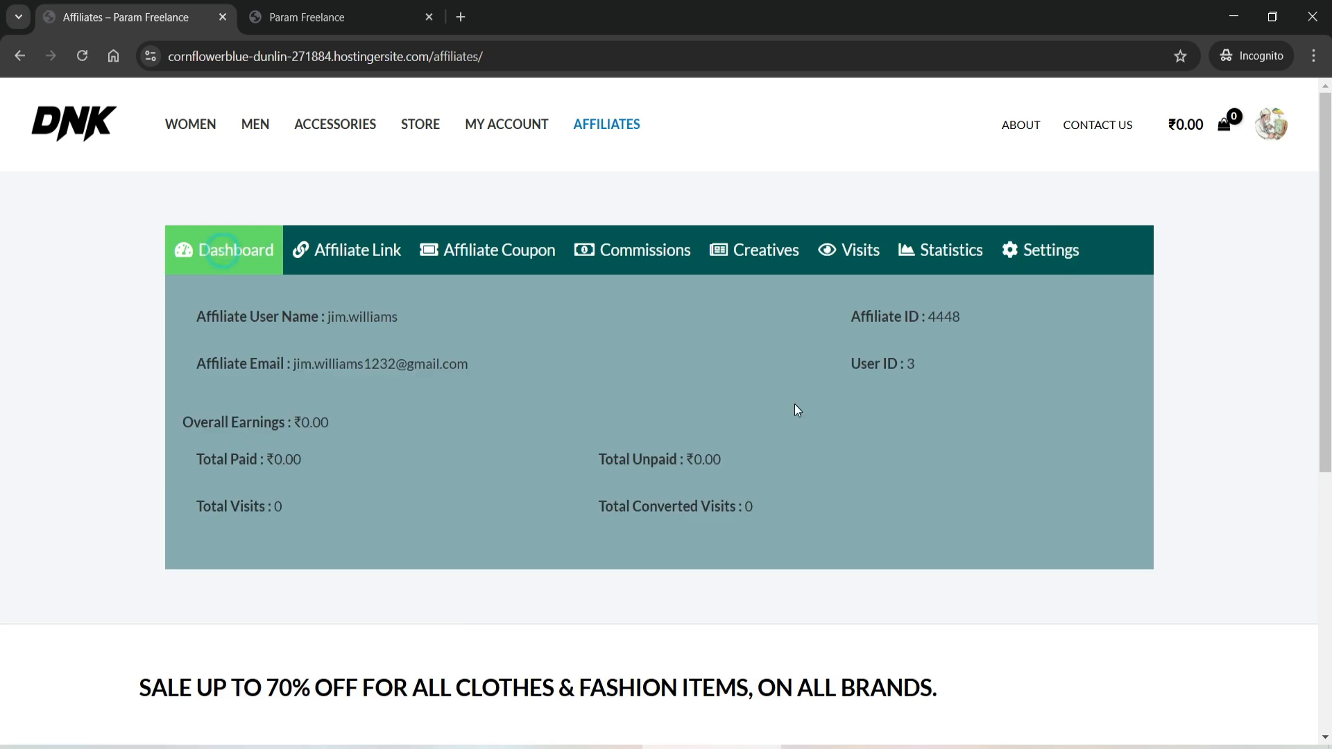
left_click(354, 250)
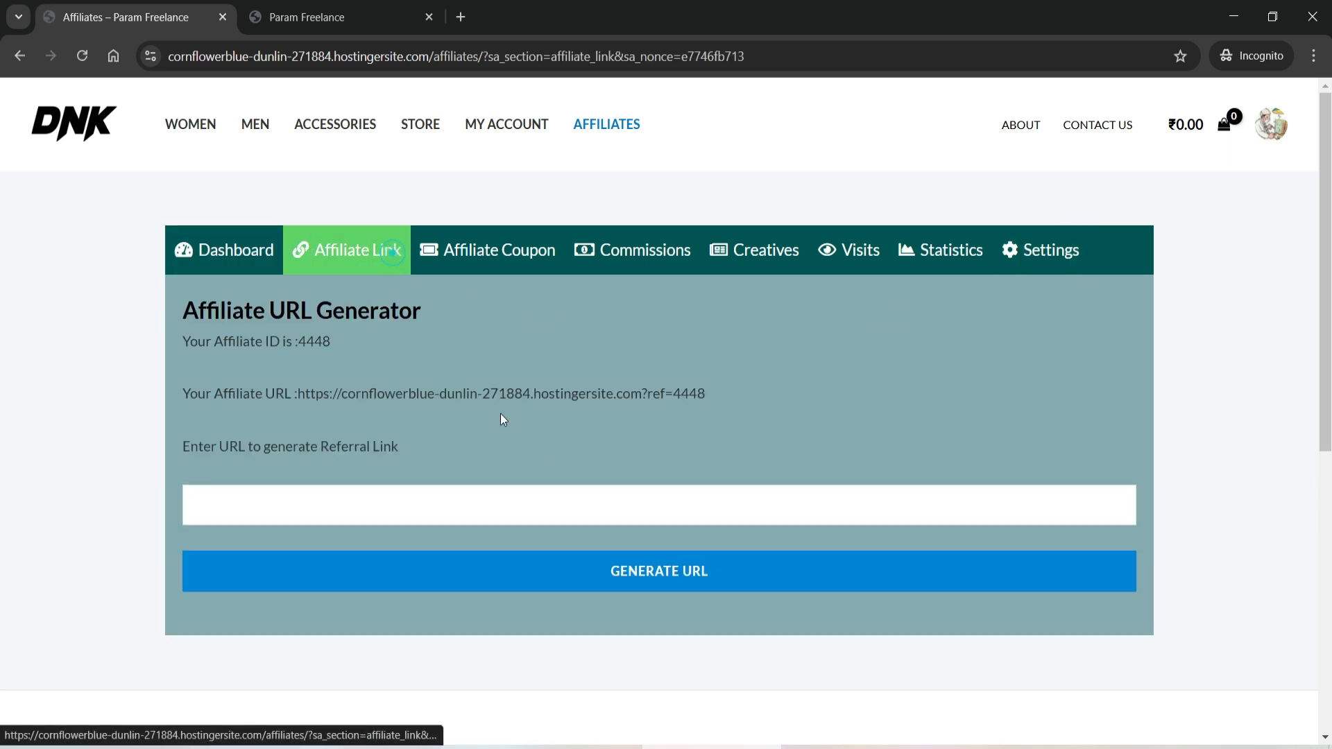
left_click_drag(716, 393, 301, 393)
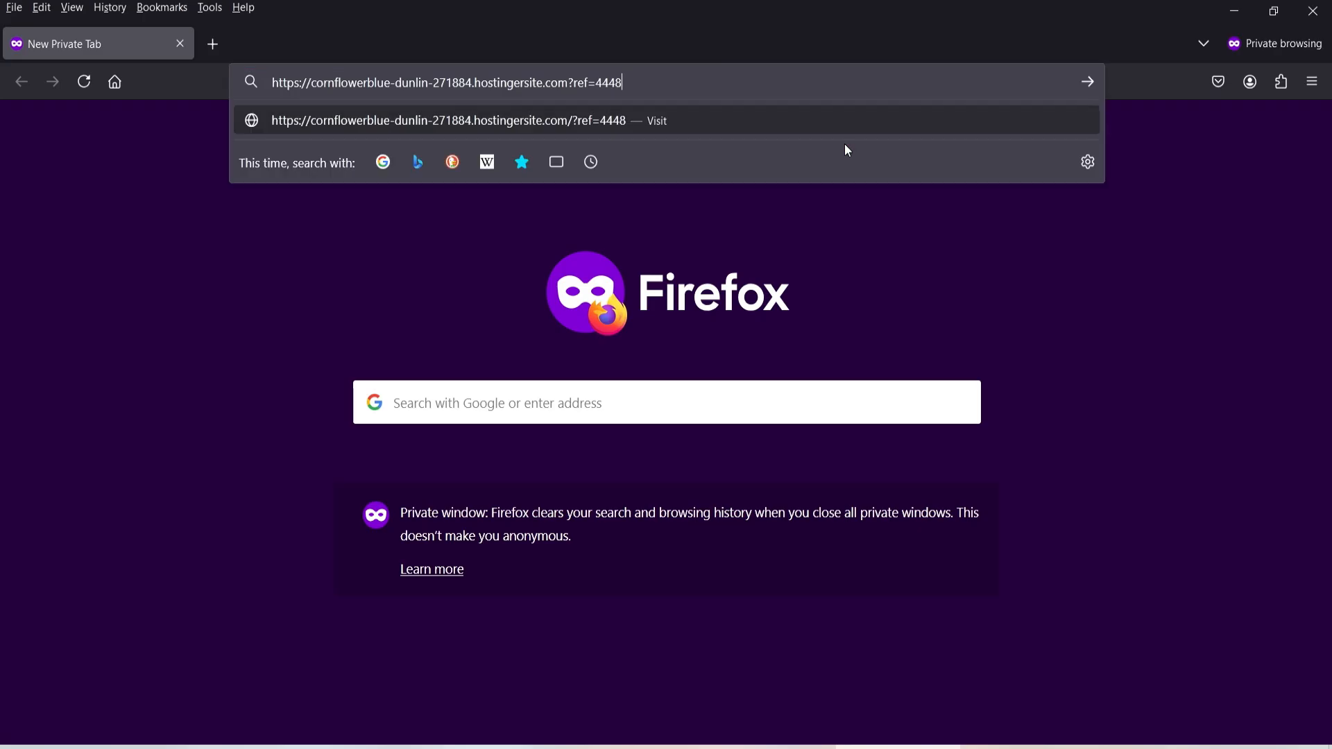
key("Return")
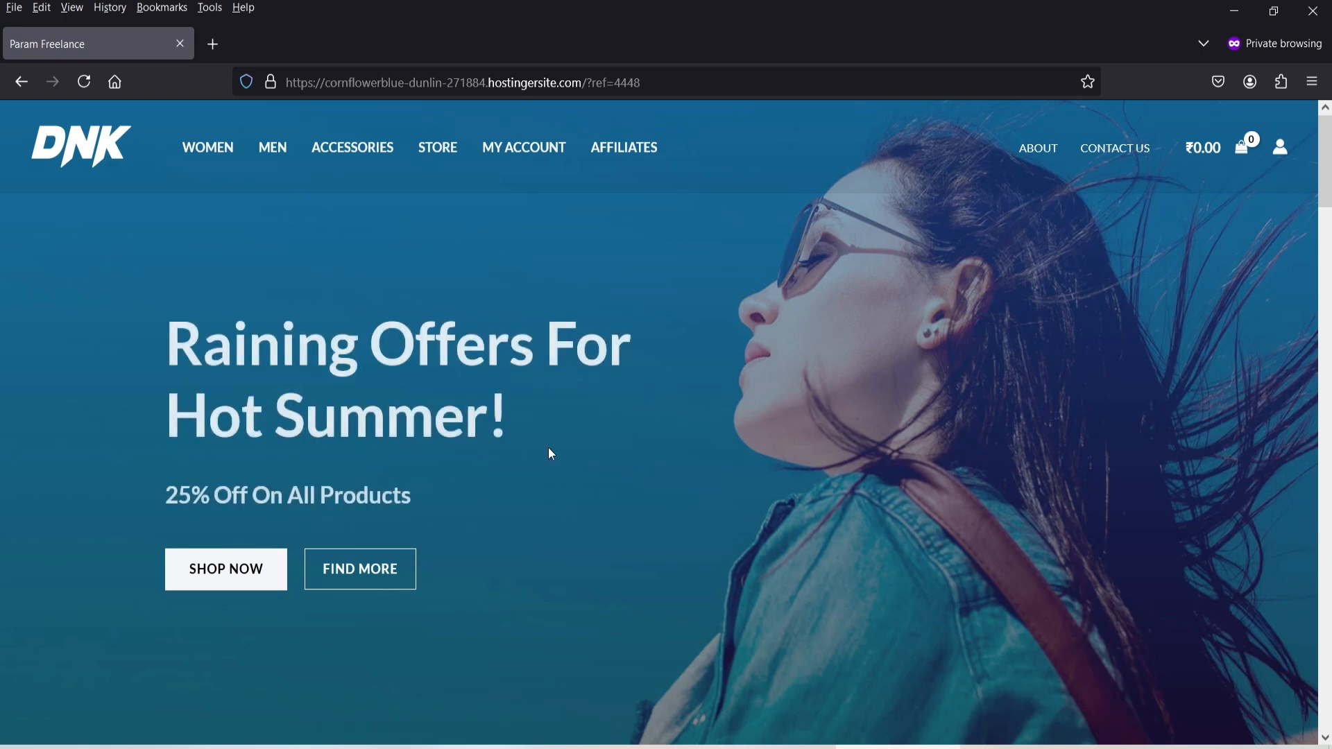
- Add the Dark Brown Jeans (₹150.00) from Featured Products to the cart and view the cart panel
scroll(550, 453, "down", 15)
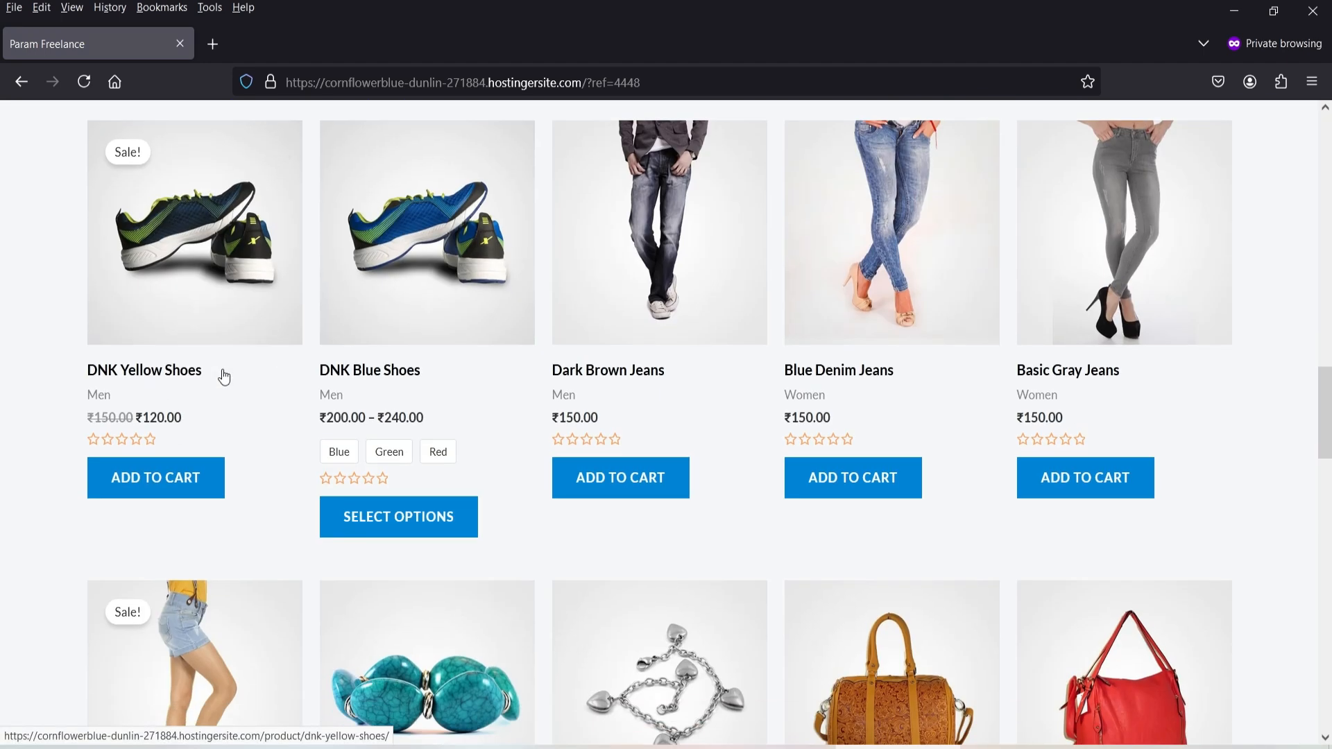
left_click(632, 478)
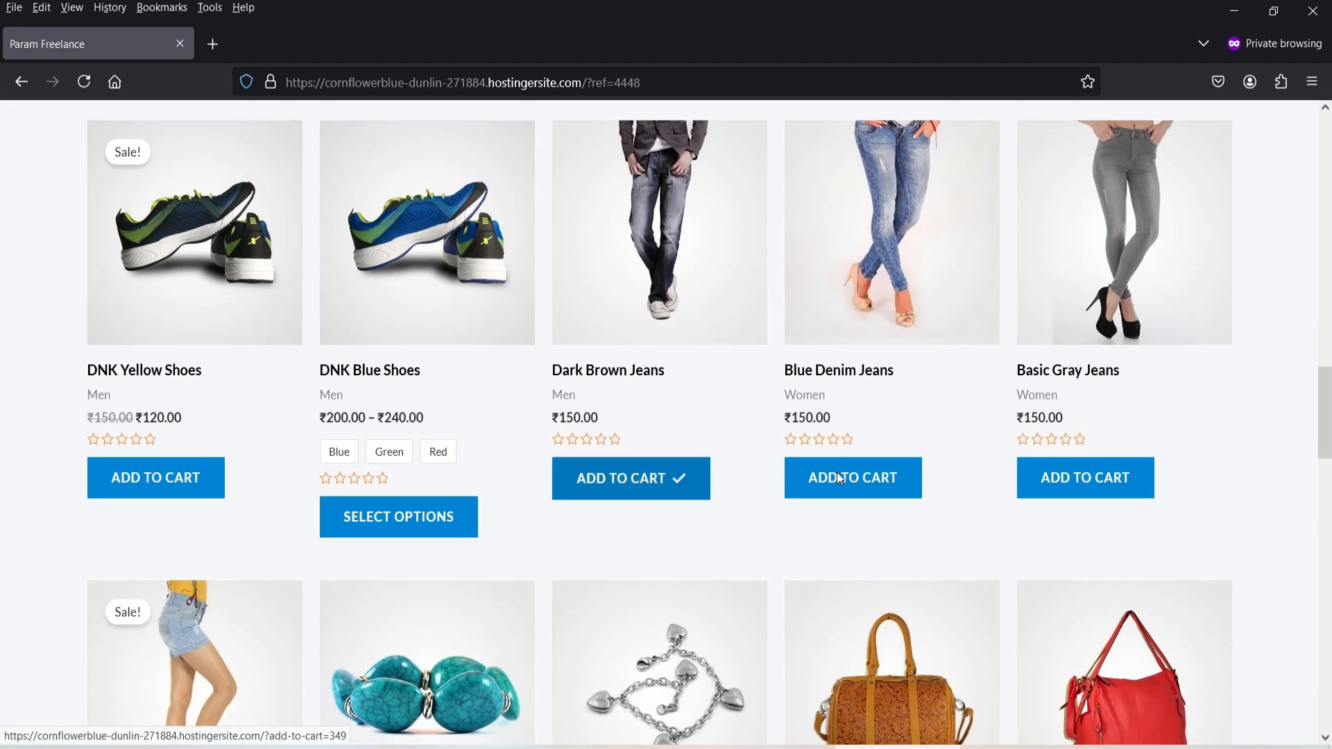
scroll(1244, 391, "up", 15)
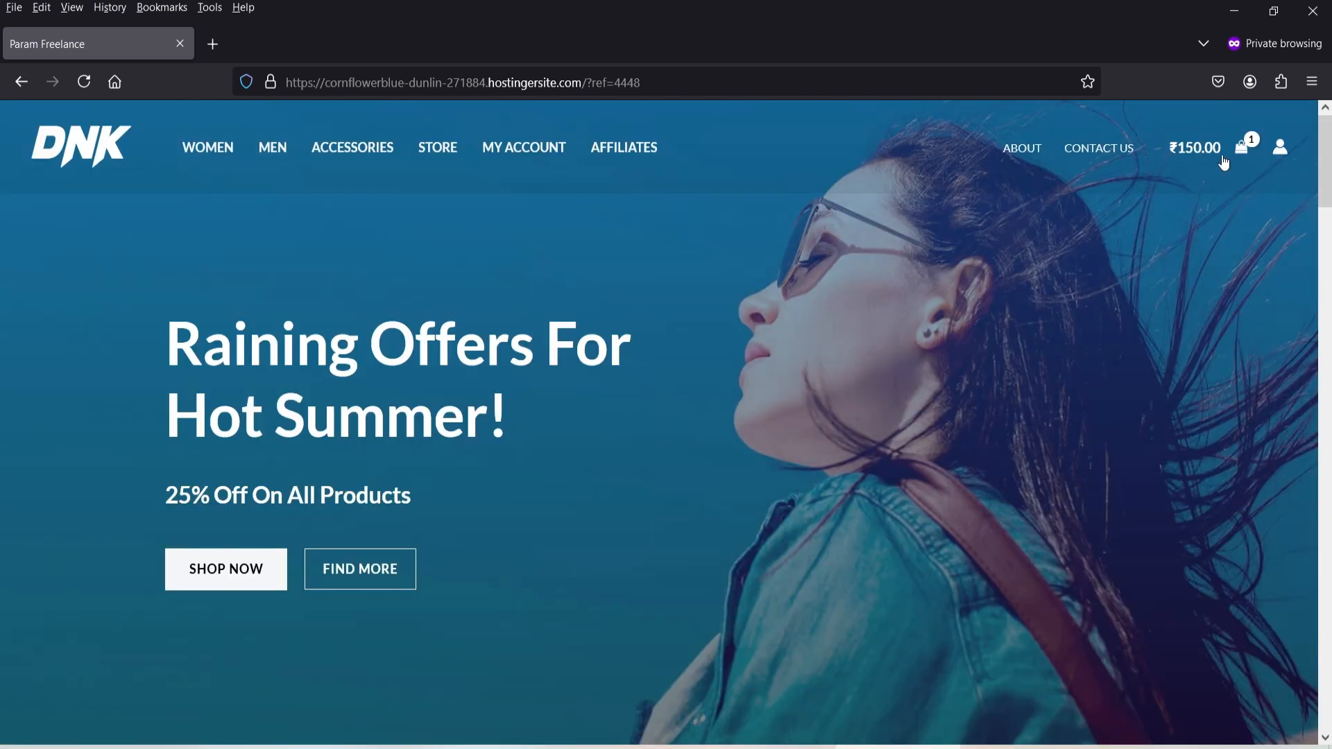
left_click(1225, 160)
- Proceed to checkout and autofill the billing first name, last name and street address
left_click(1072, 706)
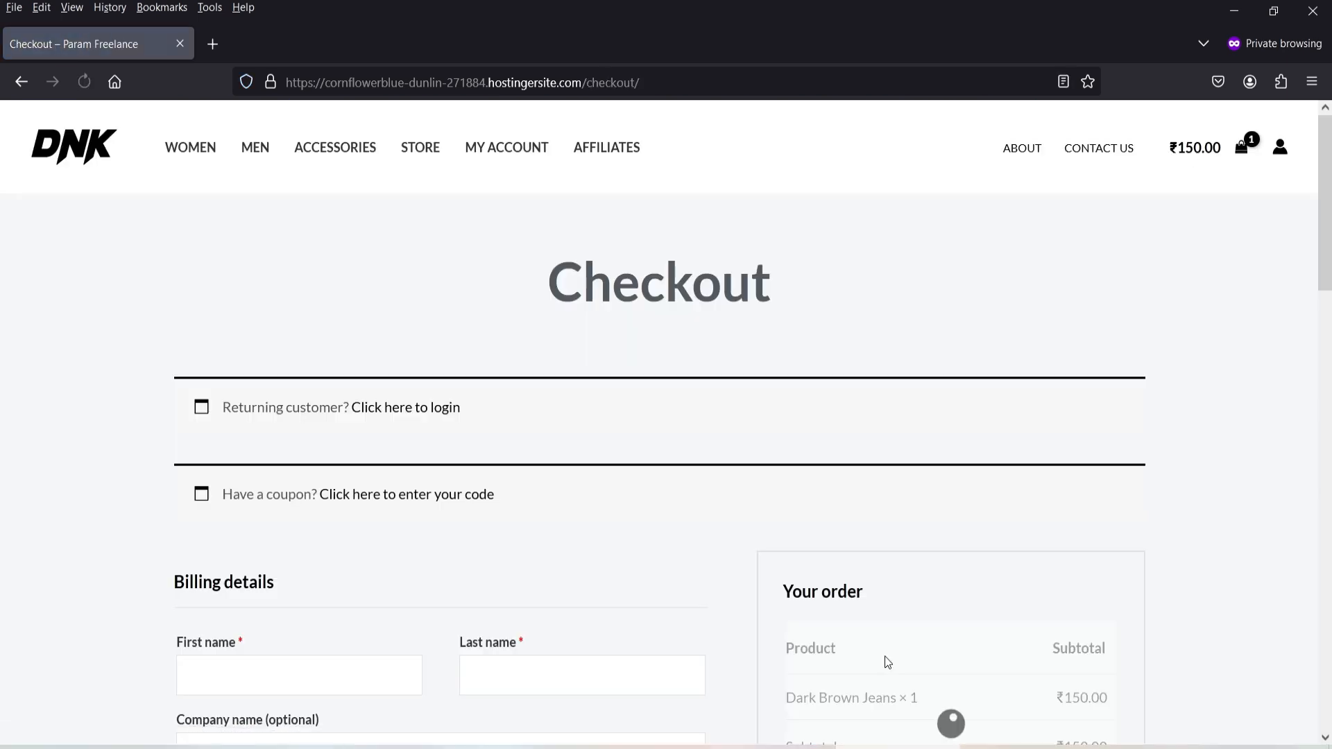
scroll(883, 663, "down", 4)
left_click(280, 402)
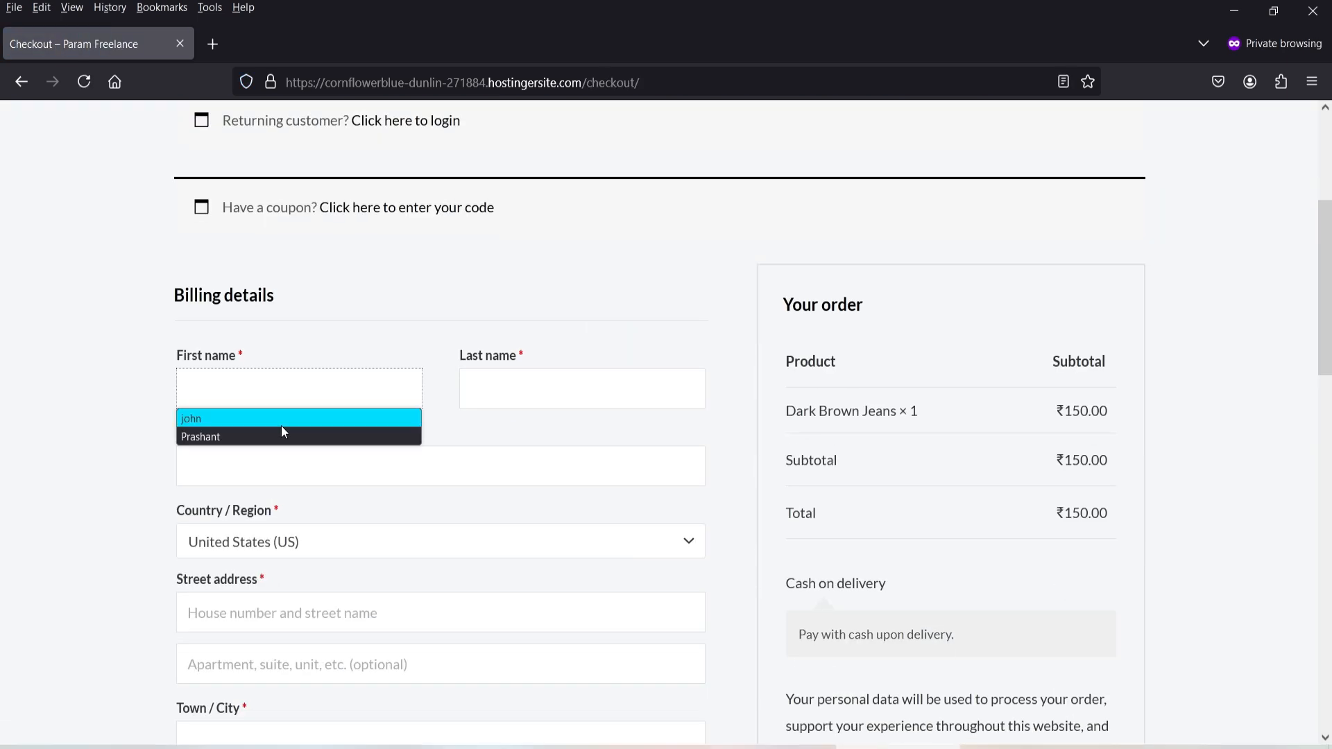
left_click(281, 421)
left_click(541, 392)
left_click(512, 392)
left_click(509, 419)
left_click(358, 466)
scroll(347, 471, "down", 4)
left_click(257, 339)
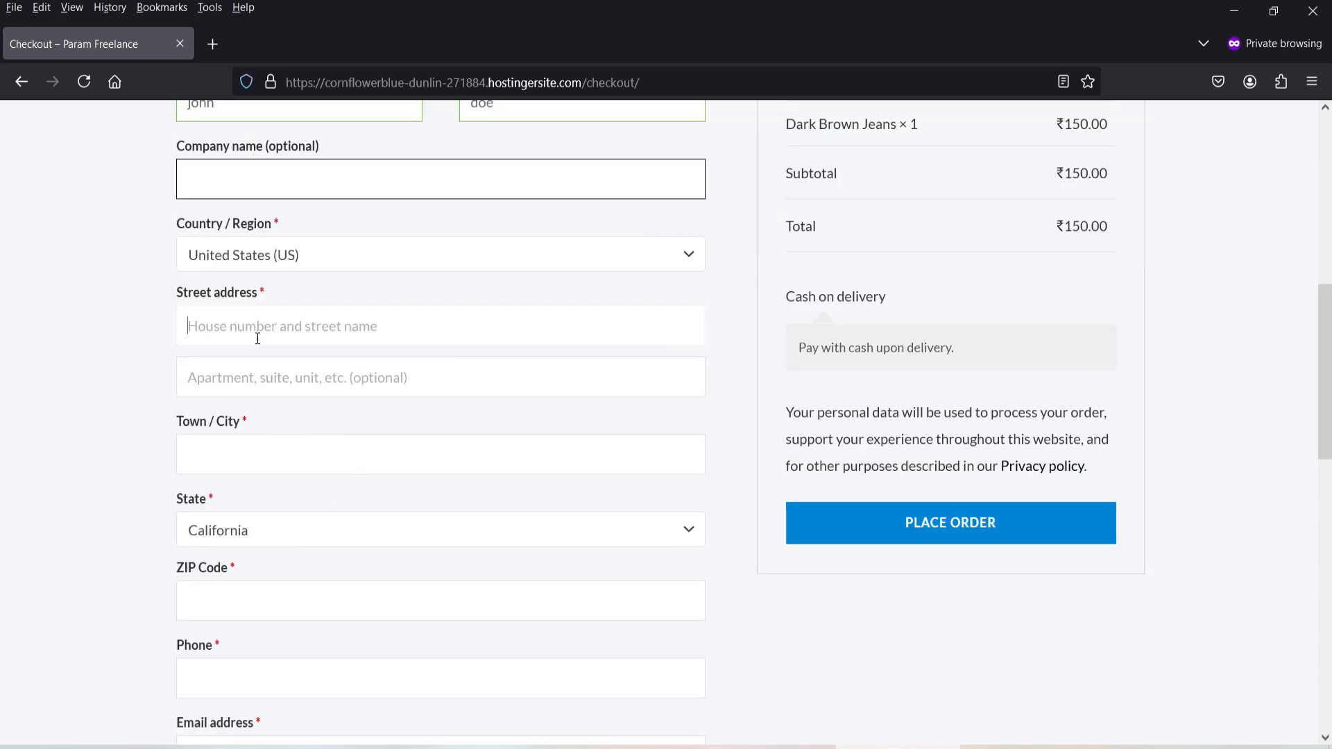
left_click(258, 358)
left_click(248, 453)
- Autofill the town, ZIP code, phone and e-mail, then place the cash-on-delivery order
left_click(247, 484)
scroll(291, 479, "down", 5)
left_click(328, 219)
left_click(329, 248)
left_click(330, 405)
scroll(1239, 448, "up", 5)
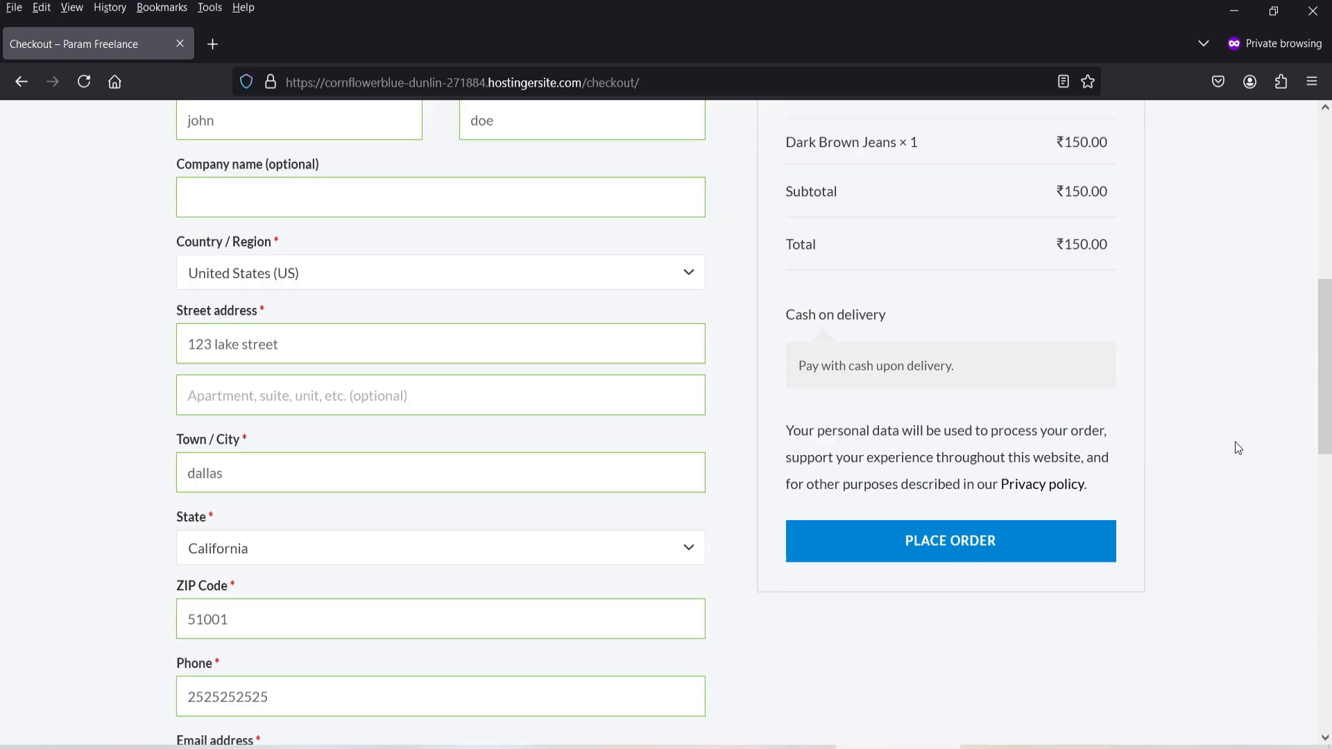
scroll(1238, 448, "up", 1)
left_click(946, 618)
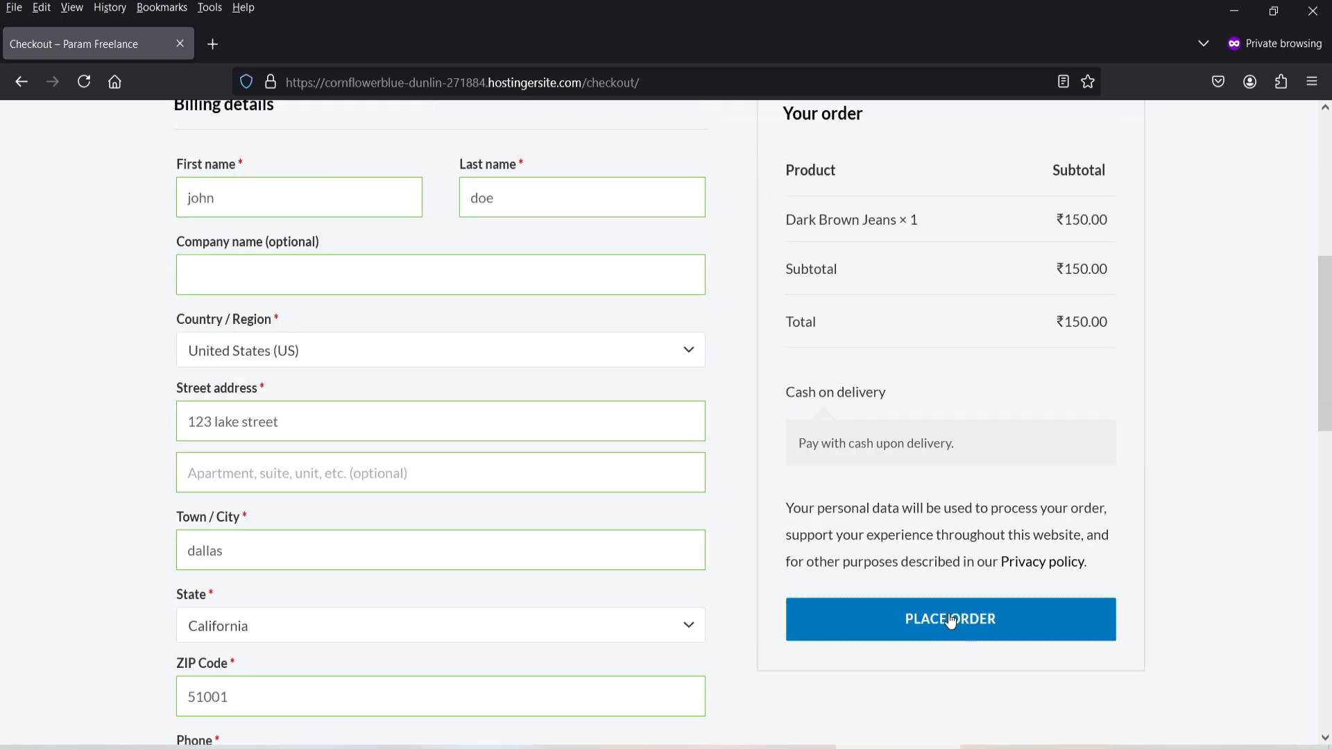
scroll(1103, 567, "down", 1)
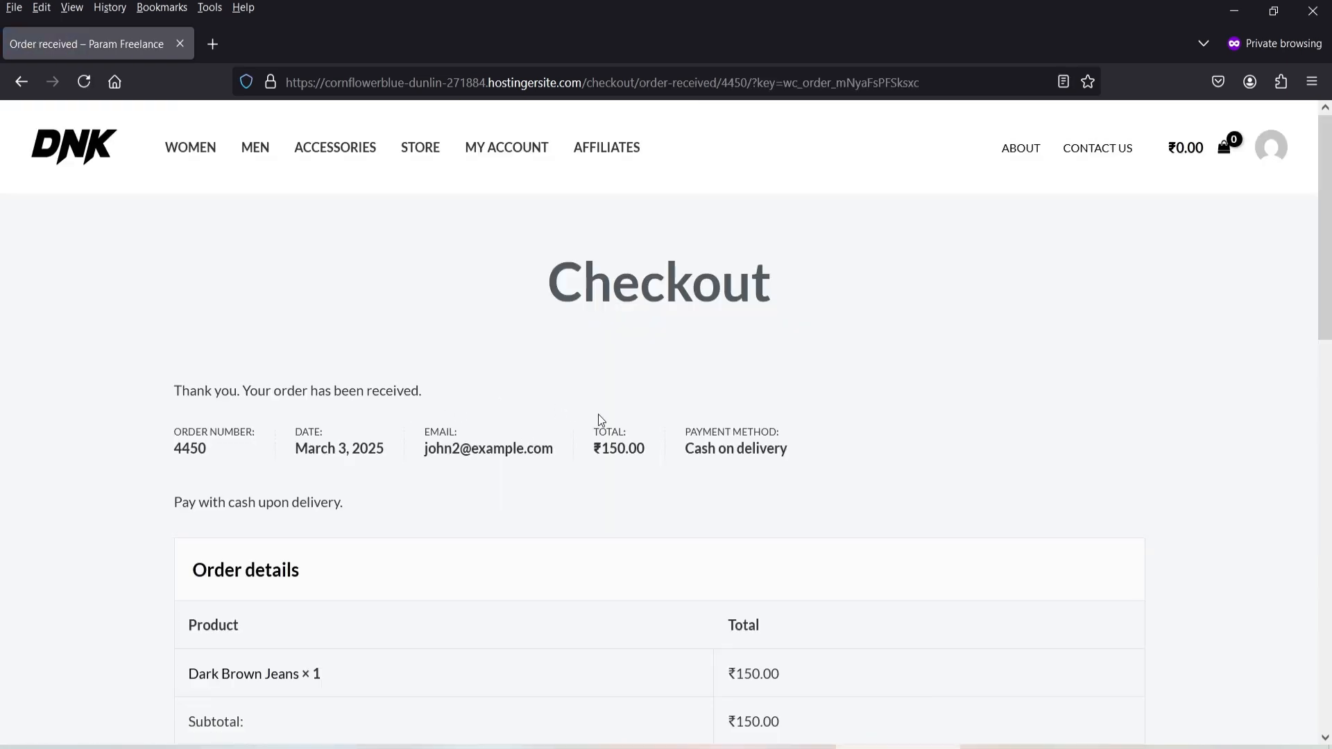
scroll(598, 414, "down", 2)
scroll(710, 448, "down", 2)
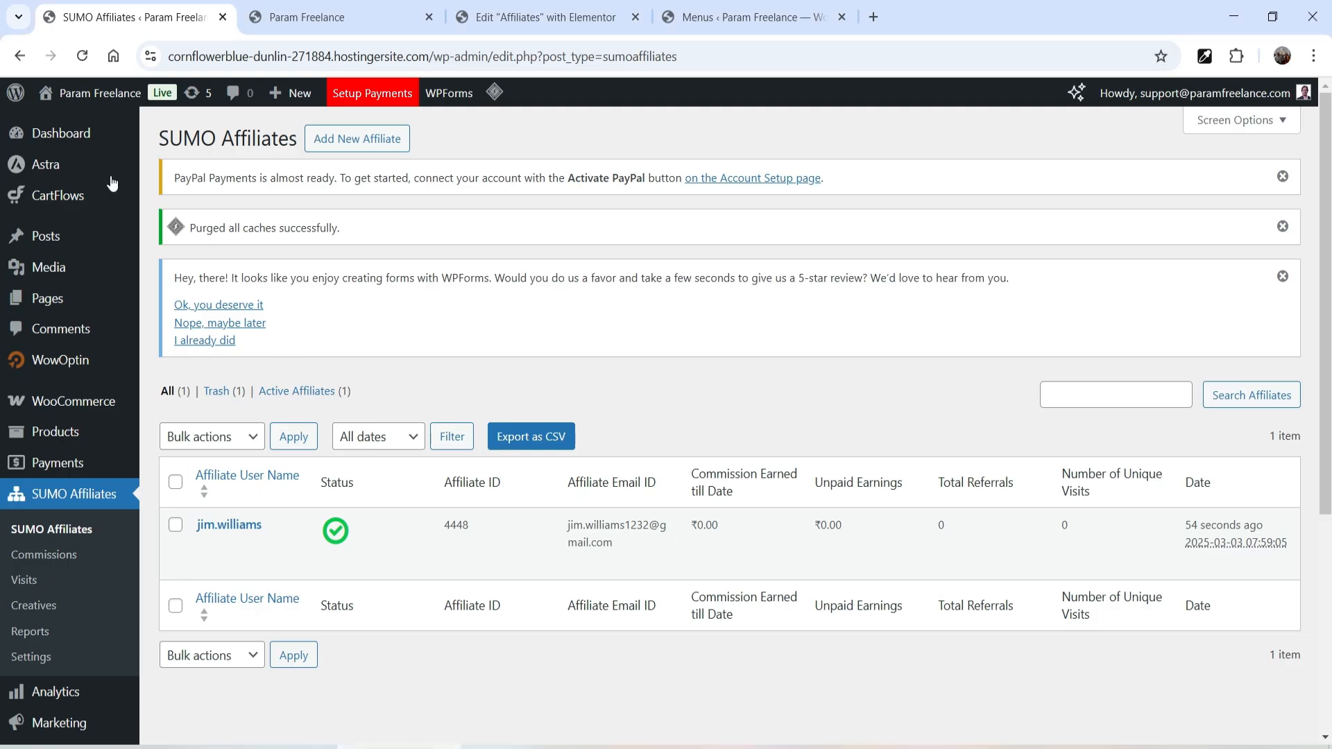
- Purge all site caches and open the newest order, #4450, from WooCommerce Orders
mouse_move(495, 94)
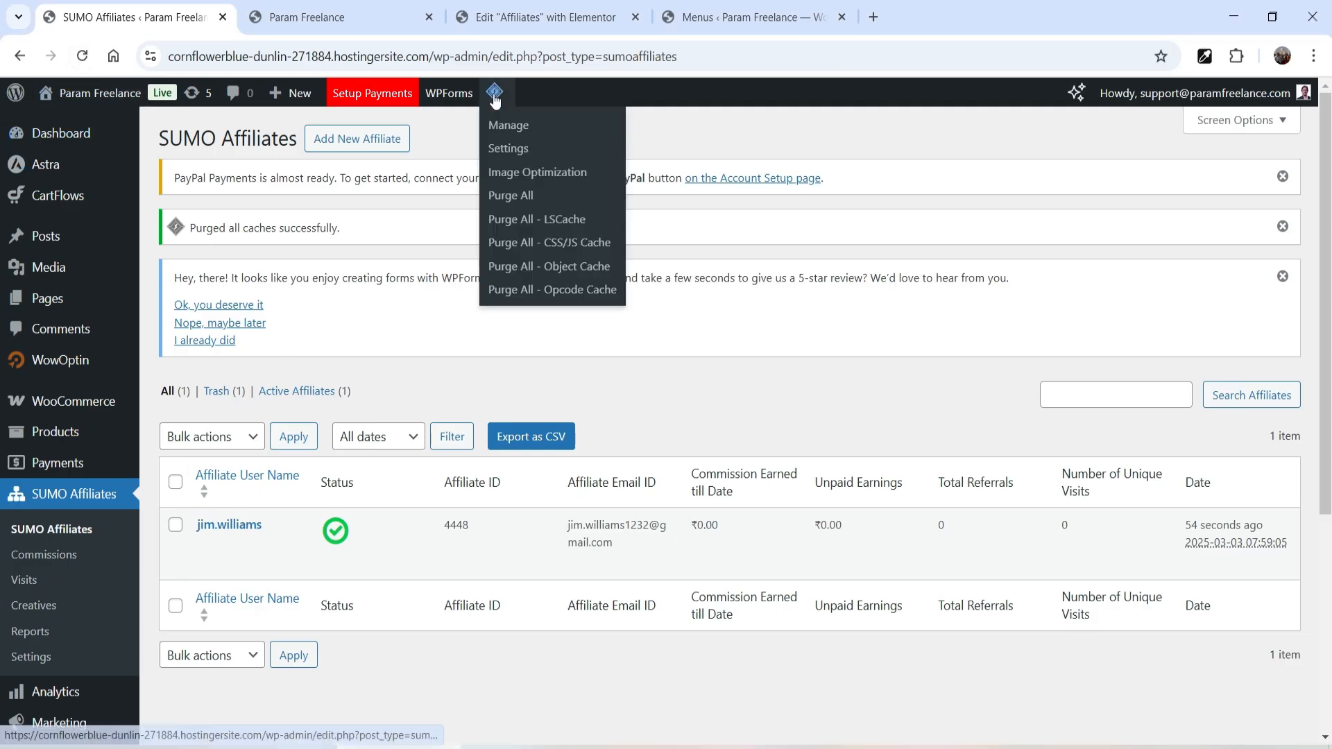
left_click(513, 194)
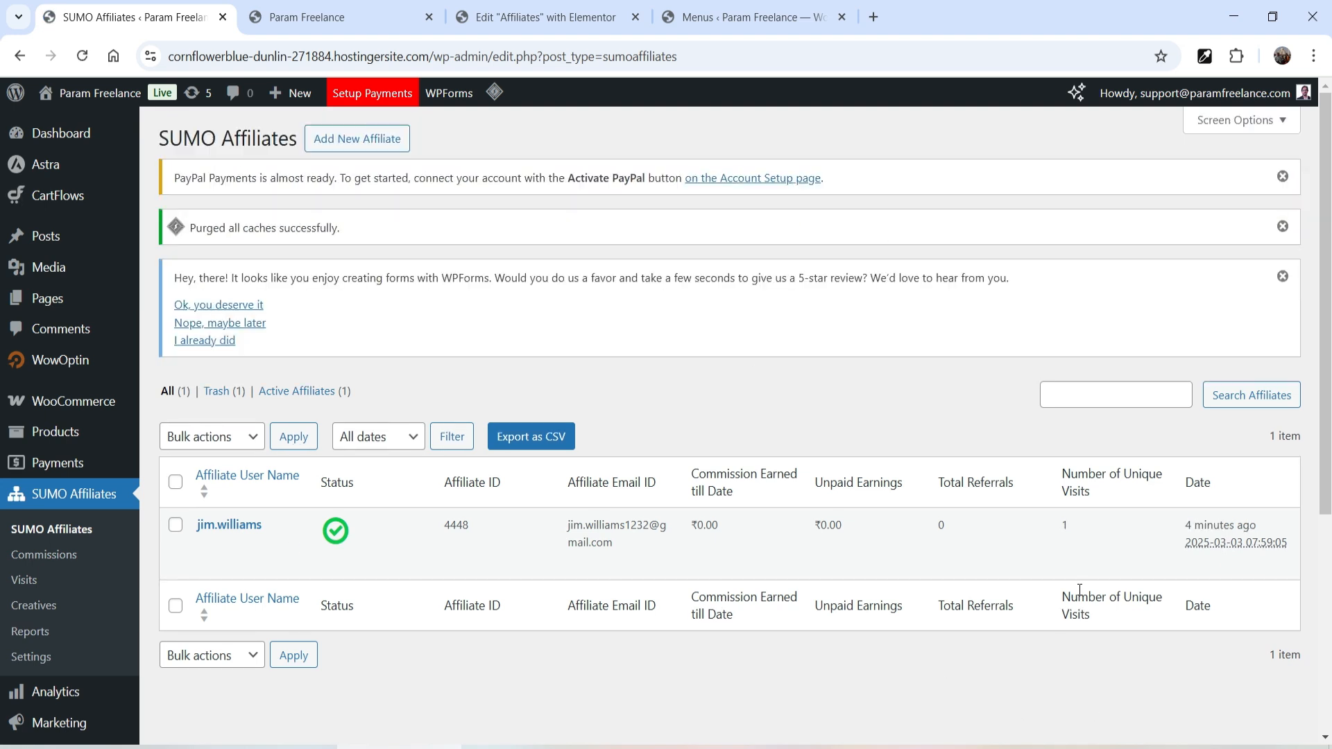
mouse_move(1067, 527)
mouse_move(61, 410)
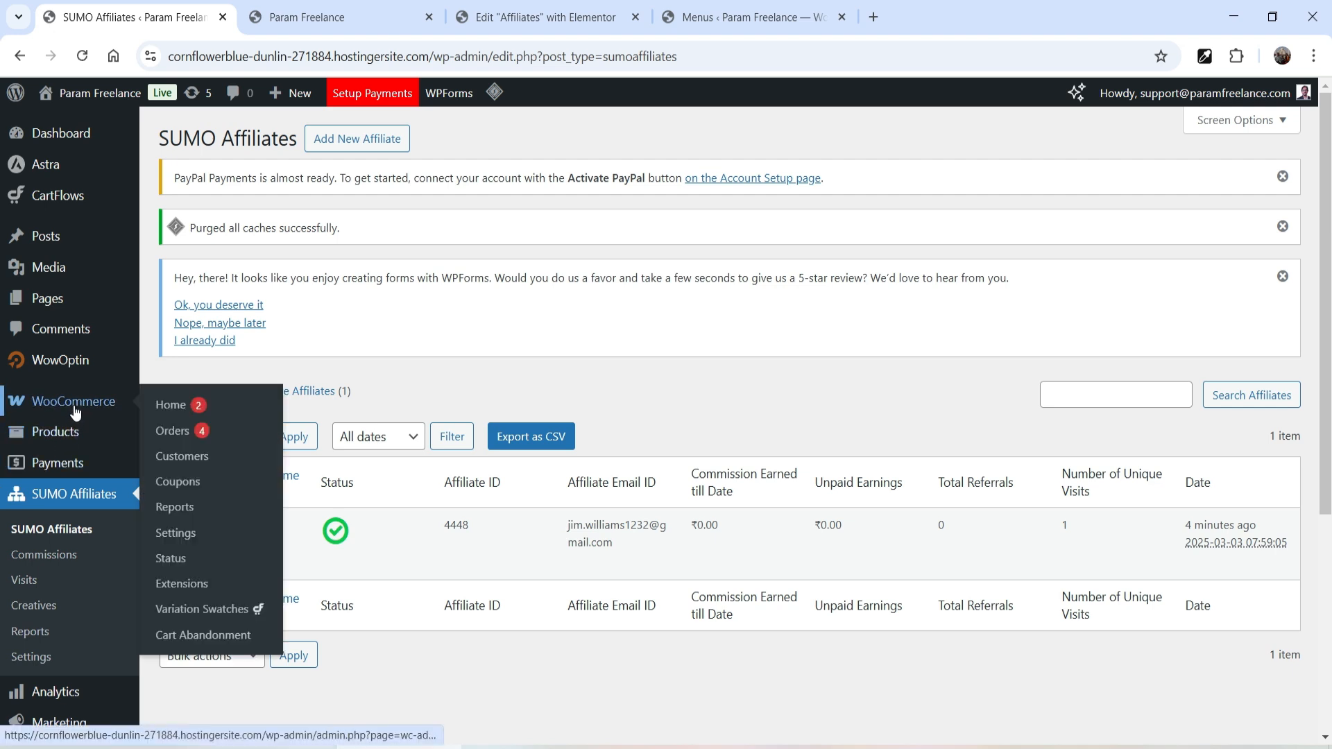
left_click(167, 430)
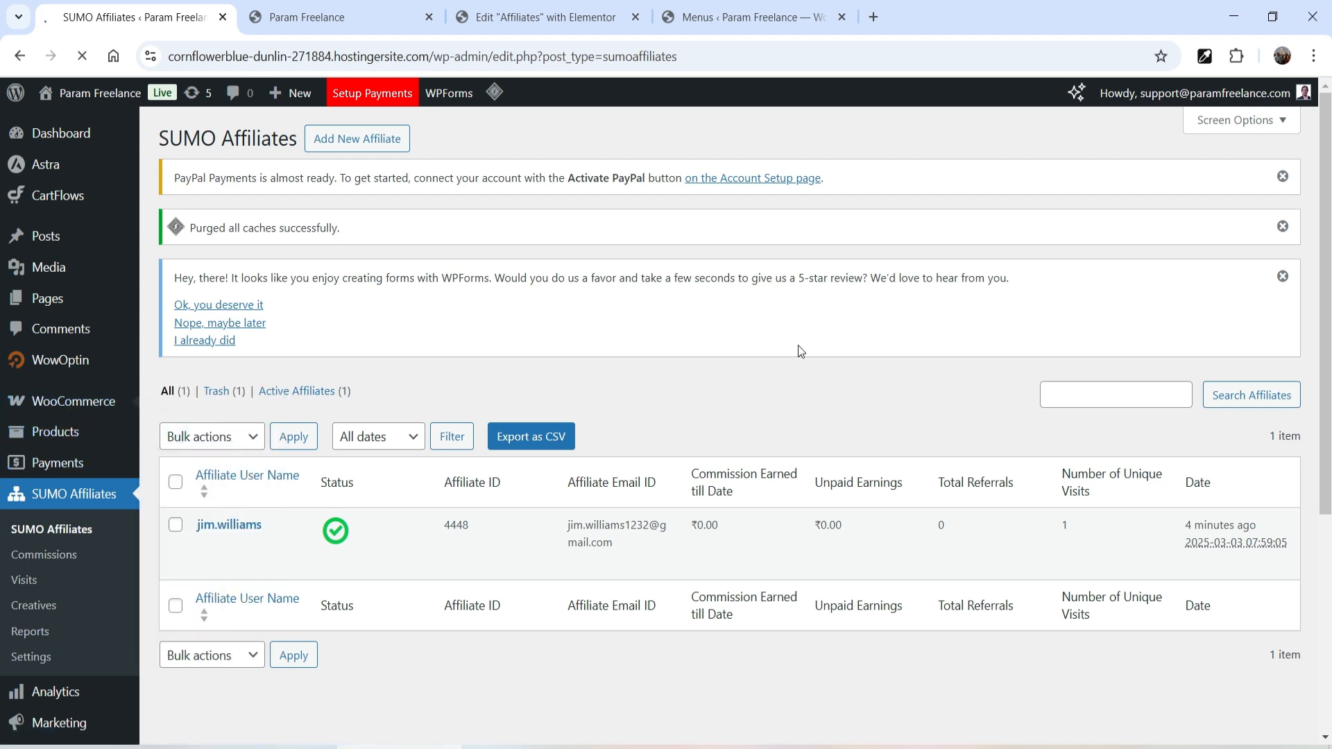
scroll(717, 305, "down", 3)
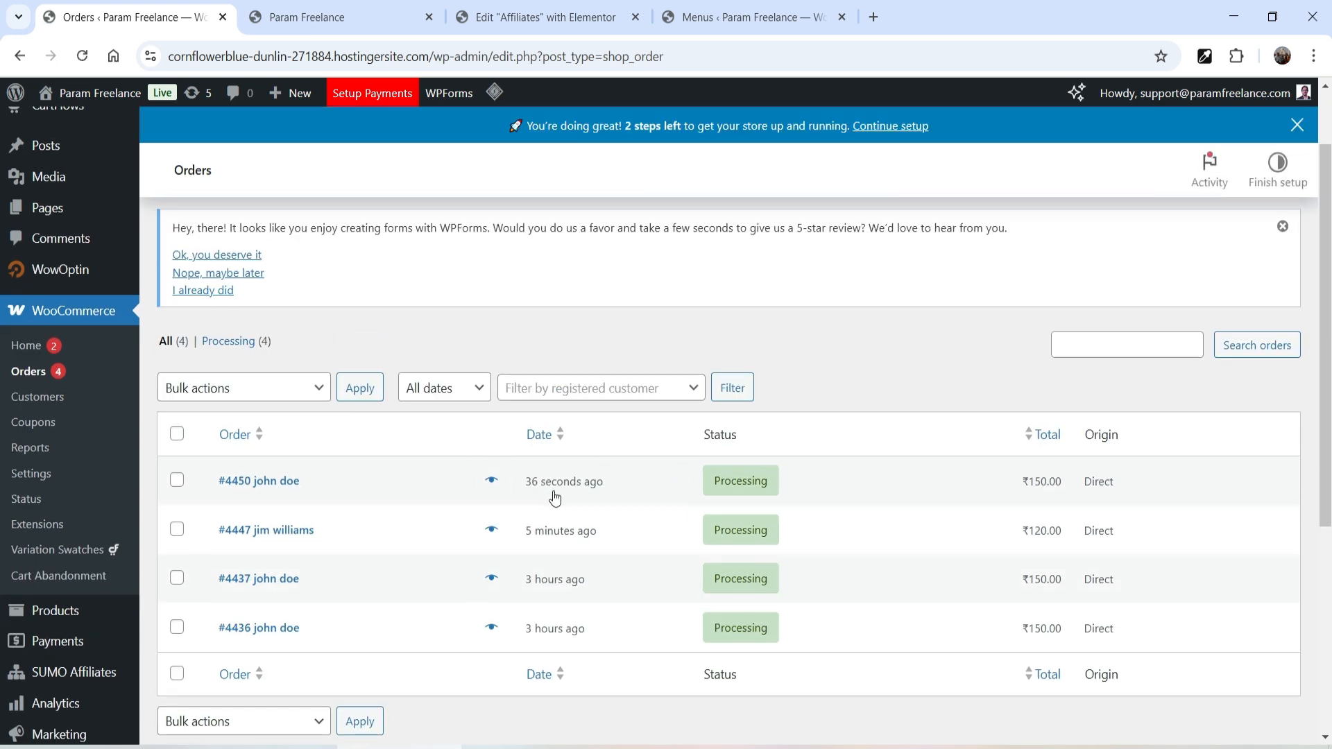
left_click(252, 488)
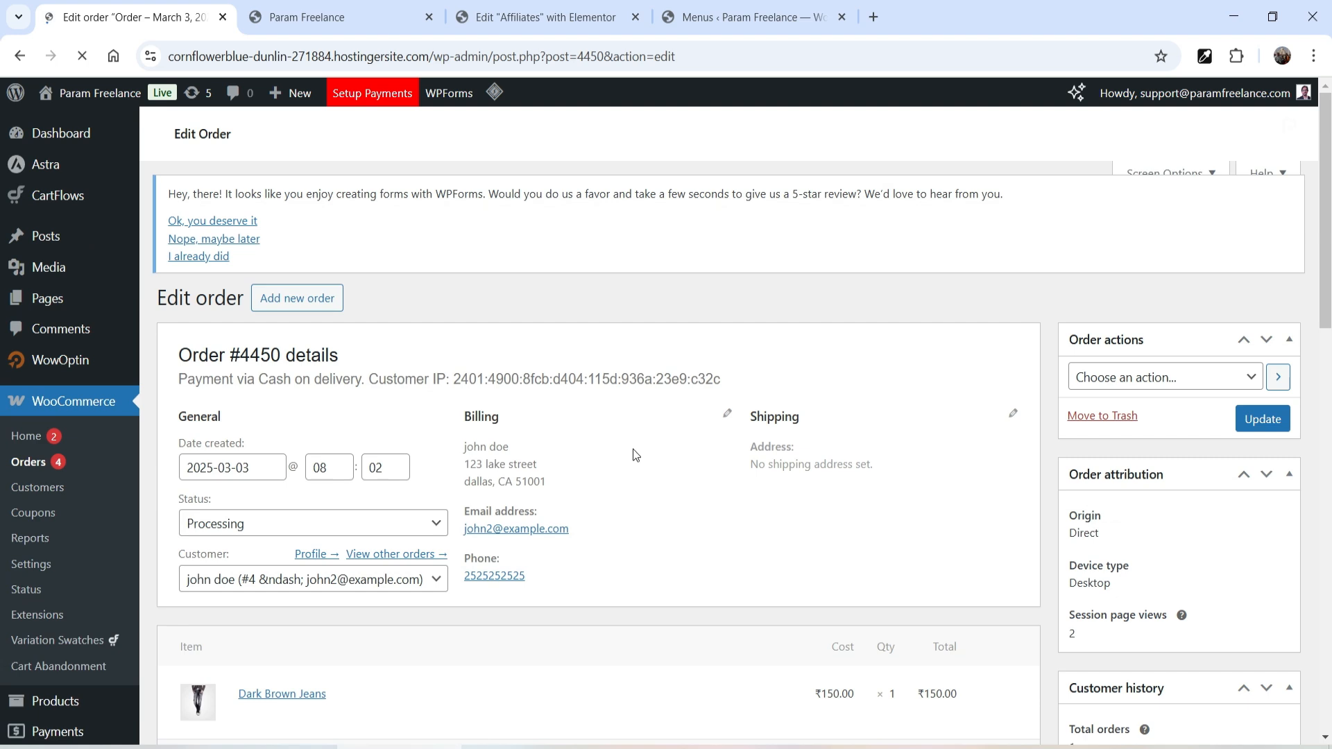
- Change the order status to Completed and update the order
scroll(1250, 360, "down", 6)
scroll(1250, 361, "up", 4)
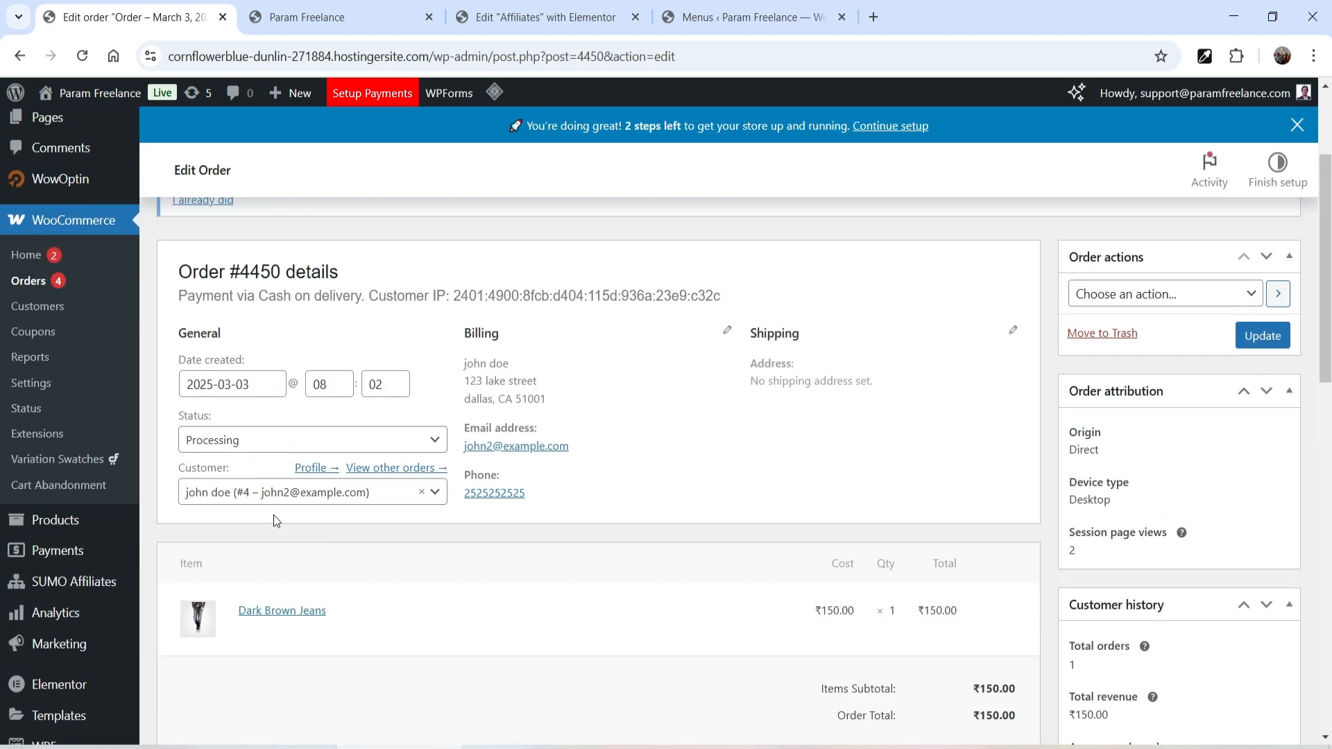
left_click(313, 440)
left_click(282, 531)
left_click(1261, 336)
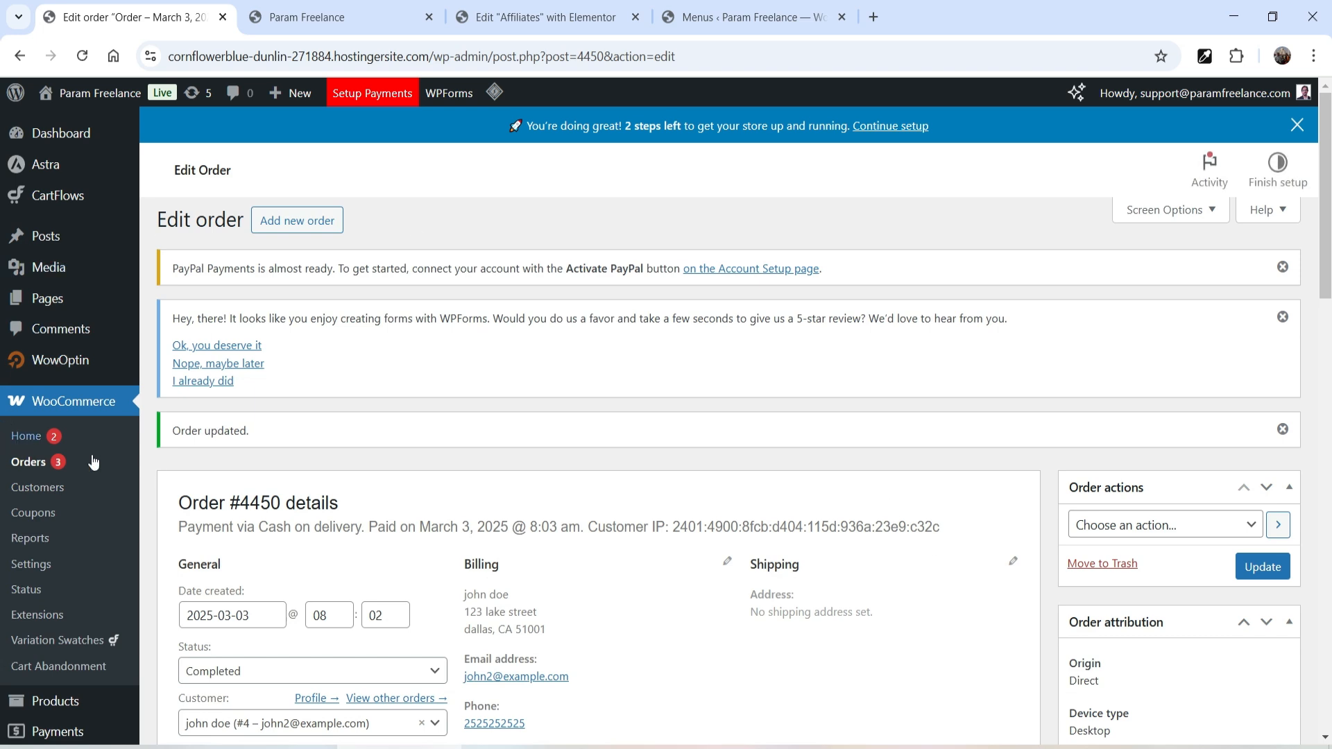
scroll(94, 444, "down", 3)
scroll(69, 567, "up", 3)
scroll(76, 624, "down", 1)
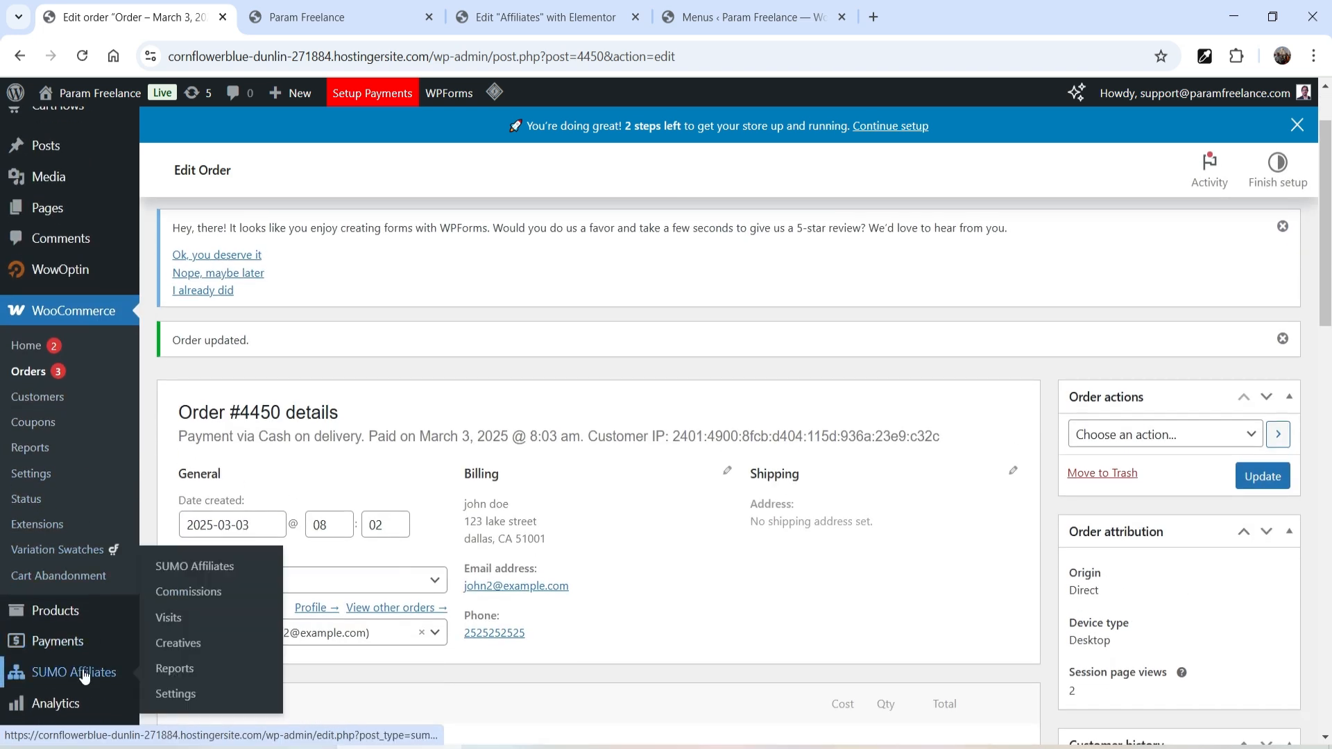
- Open the SUMO Affiliates list and purge all site caches via LiteSpeed
left_click(83, 672)
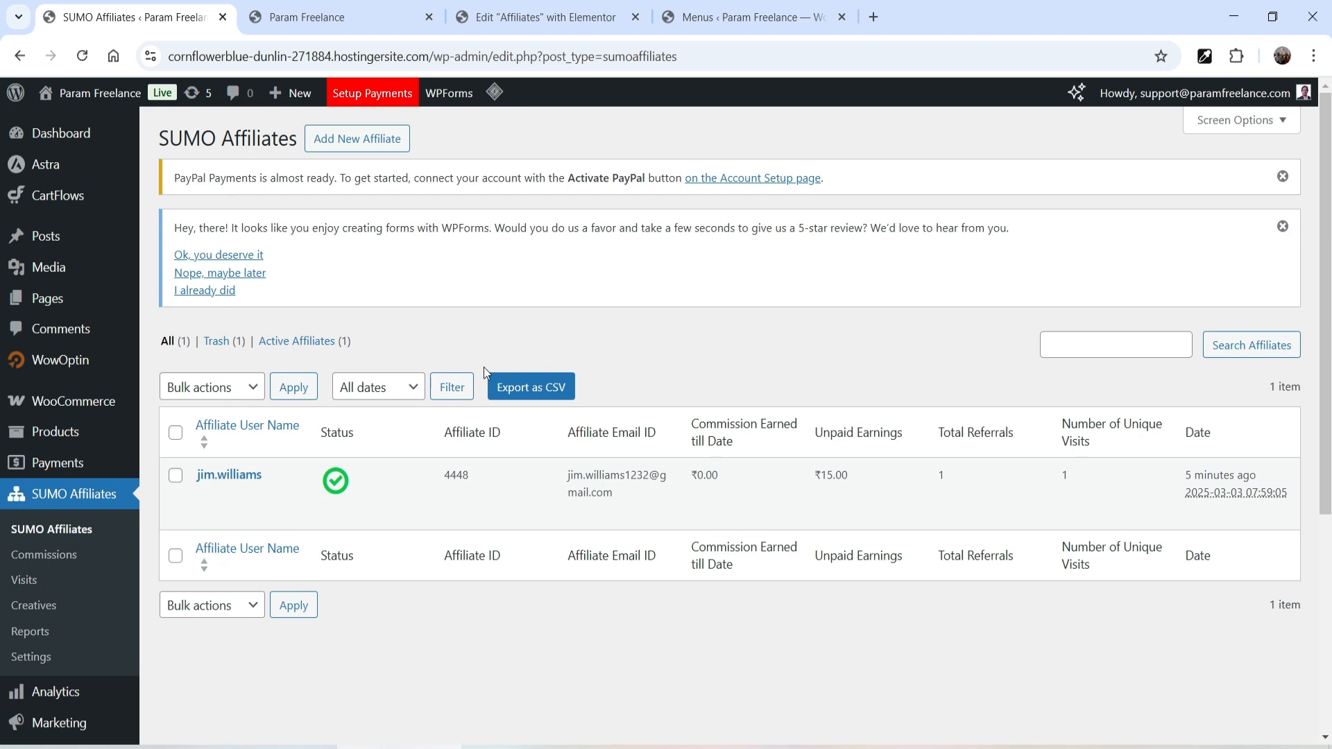
mouse_move(494, 92)
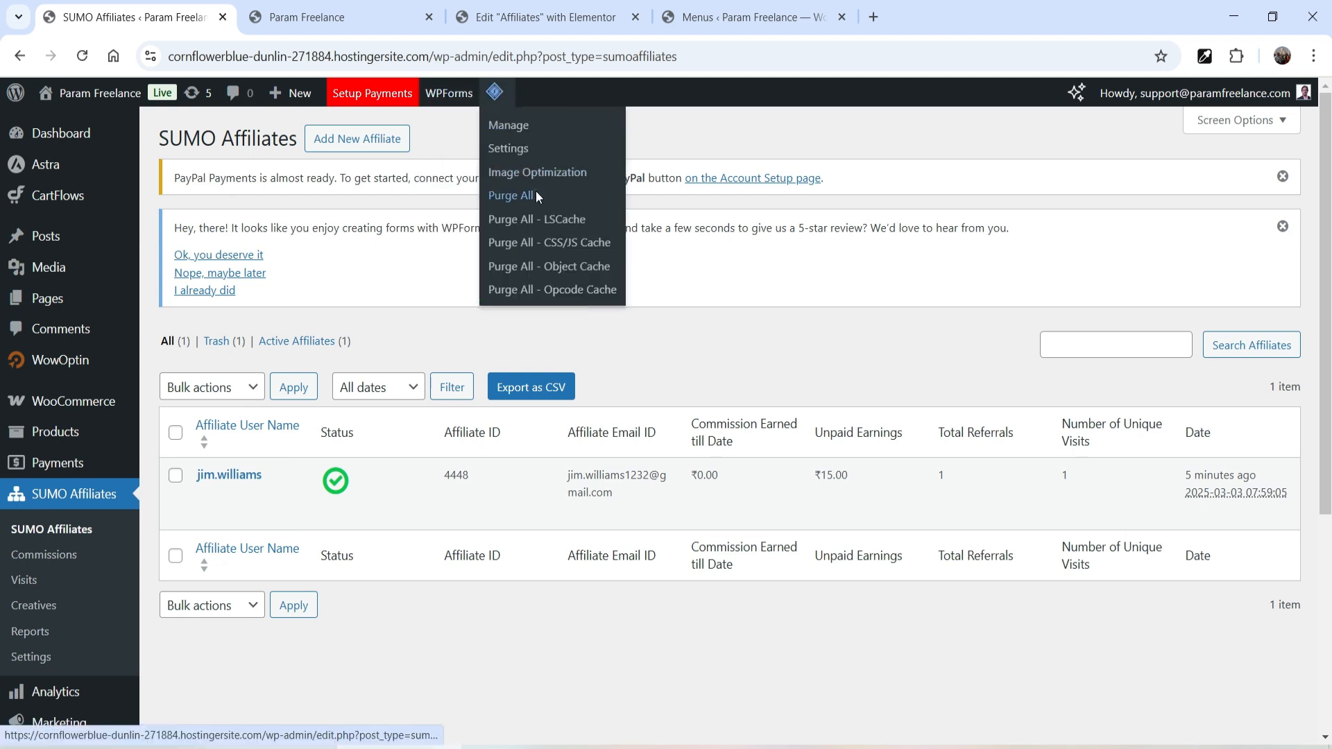
left_click(535, 188)
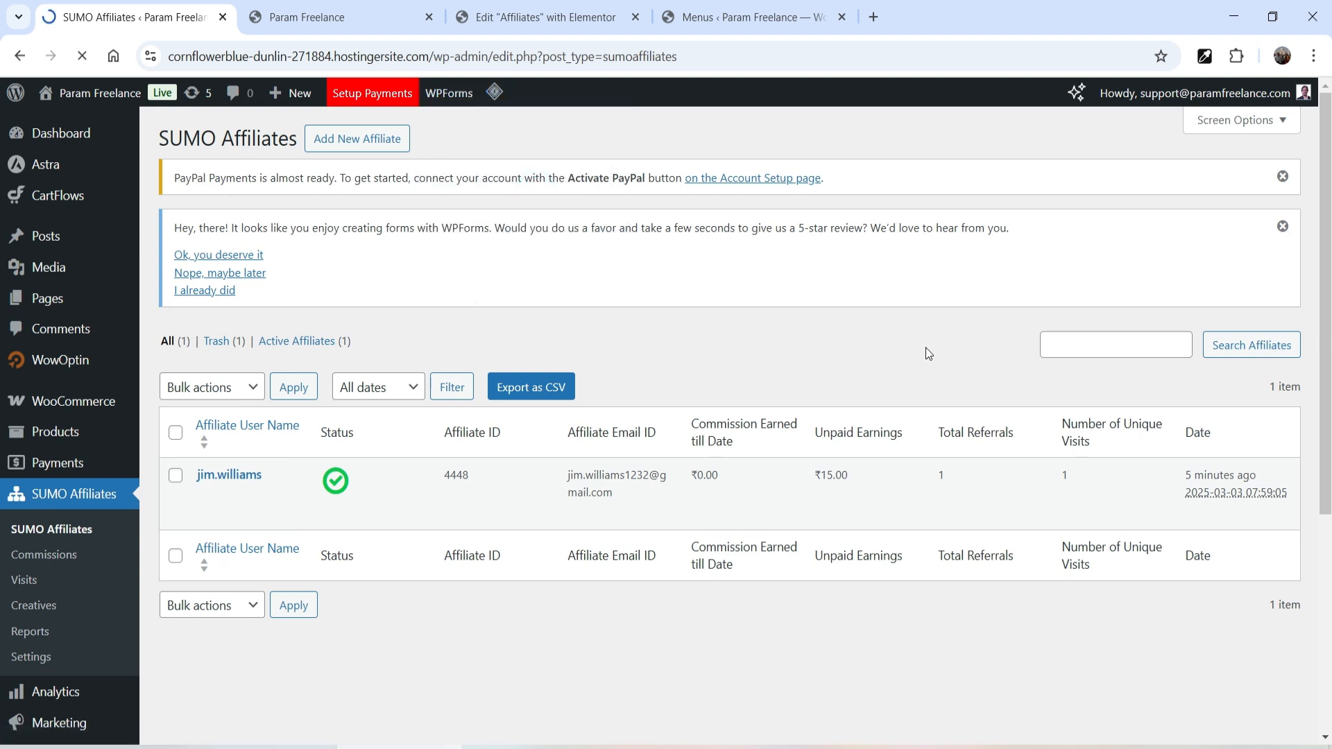
scroll(944, 375, "down", 1)
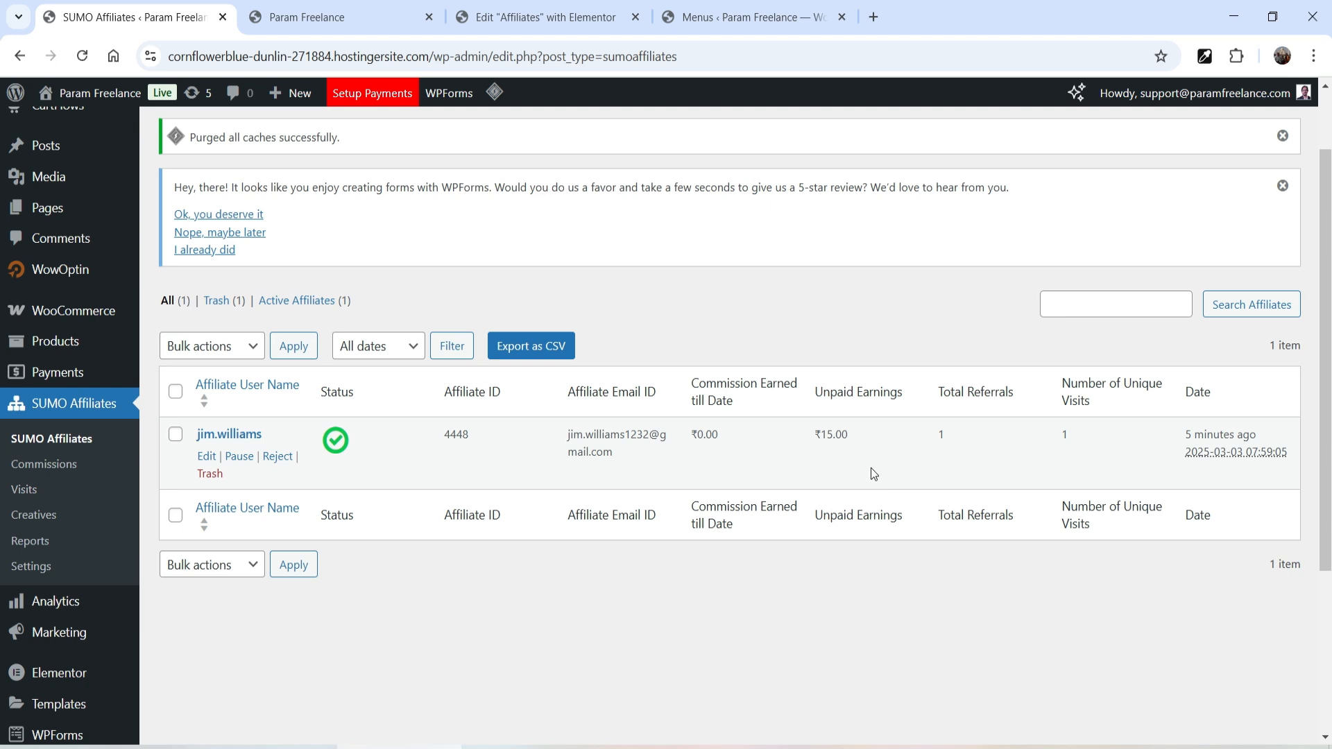
- Highlight the affiliate's ₹15.00 unpaid earnings and the ₹150.00 order total
double_click(846, 437)
left_click(848, 436)
left_click_drag(848, 436, 823, 436)
left_click(847, 461)
left_click_drag(823, 435, 846, 437)
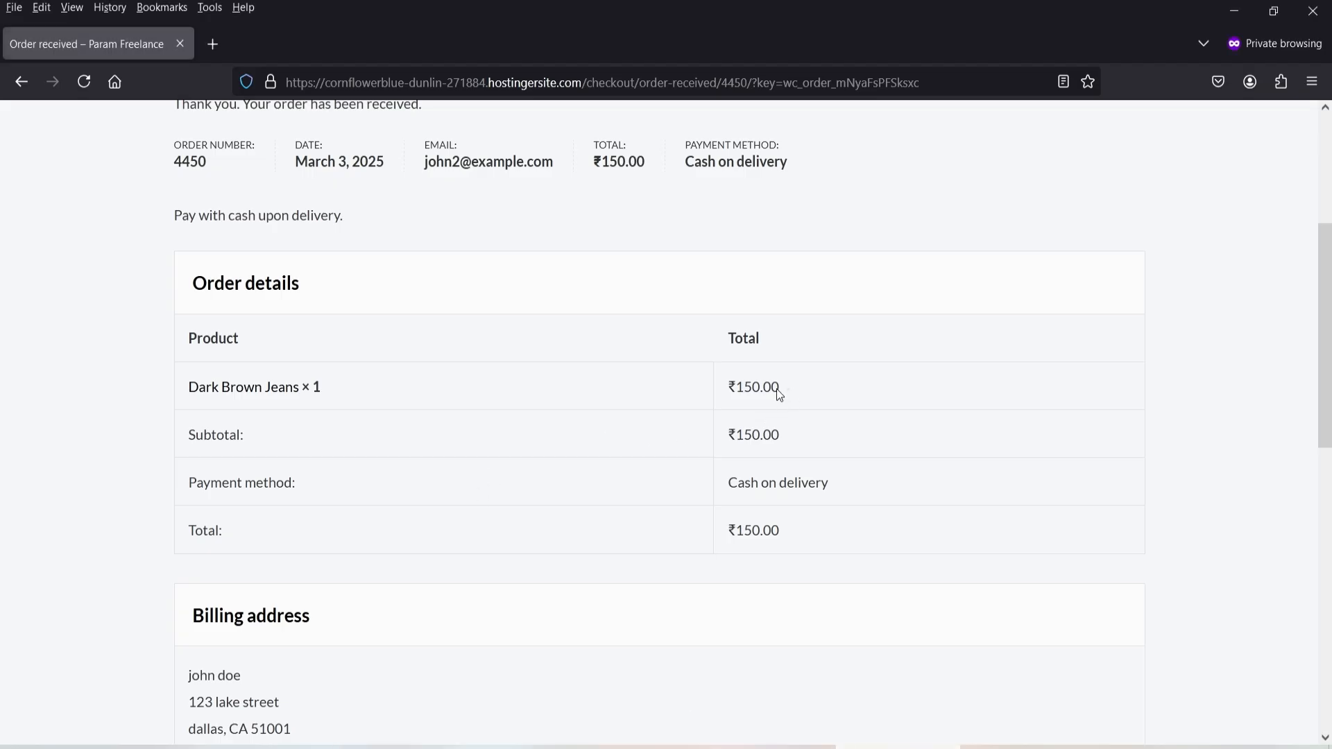
triple_click(779, 393)
left_click(797, 398)
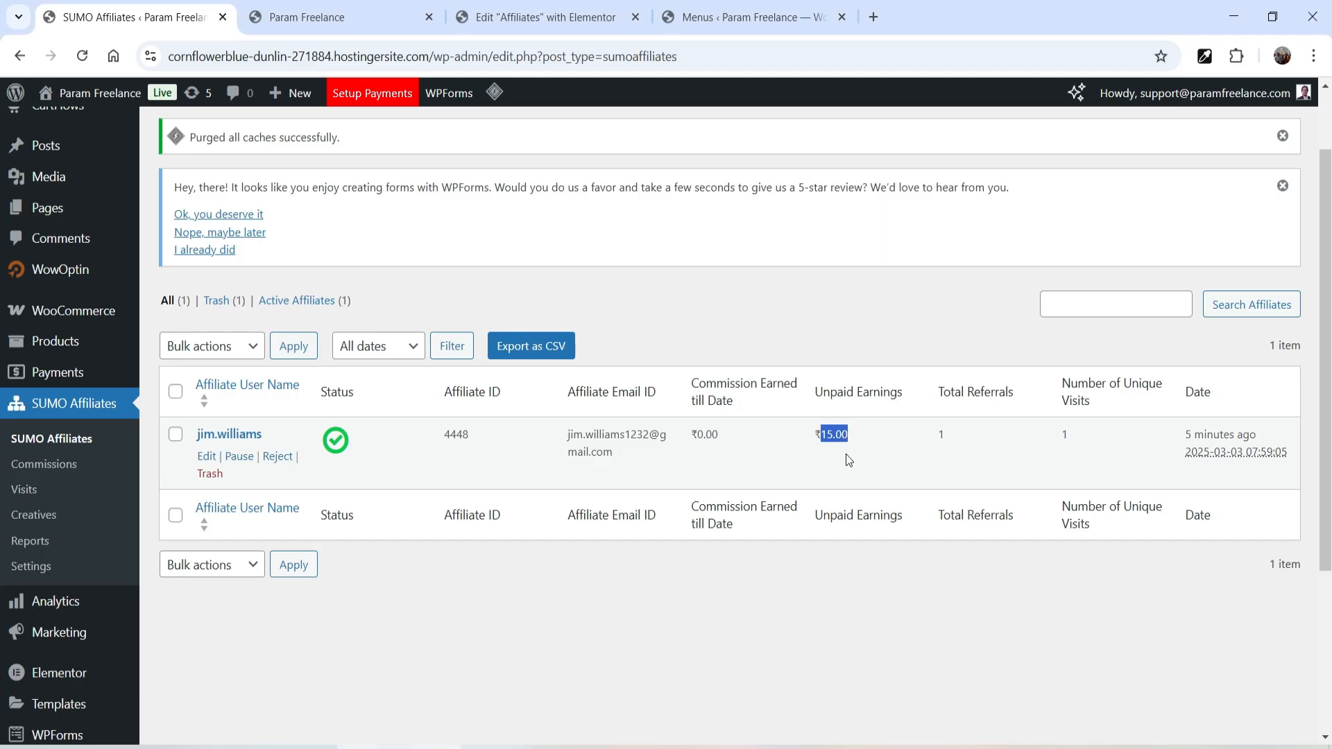
left_click_drag(858, 437, 822, 434)
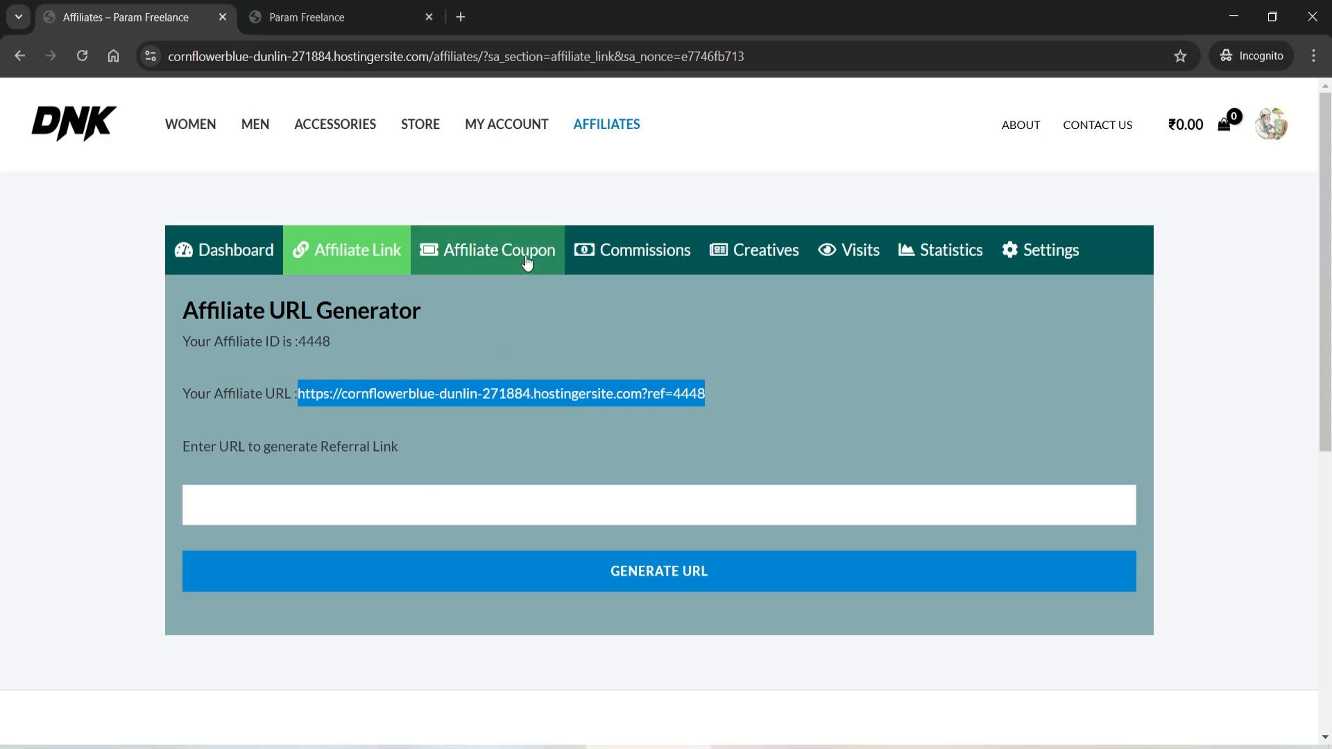
left_click(740, 354)
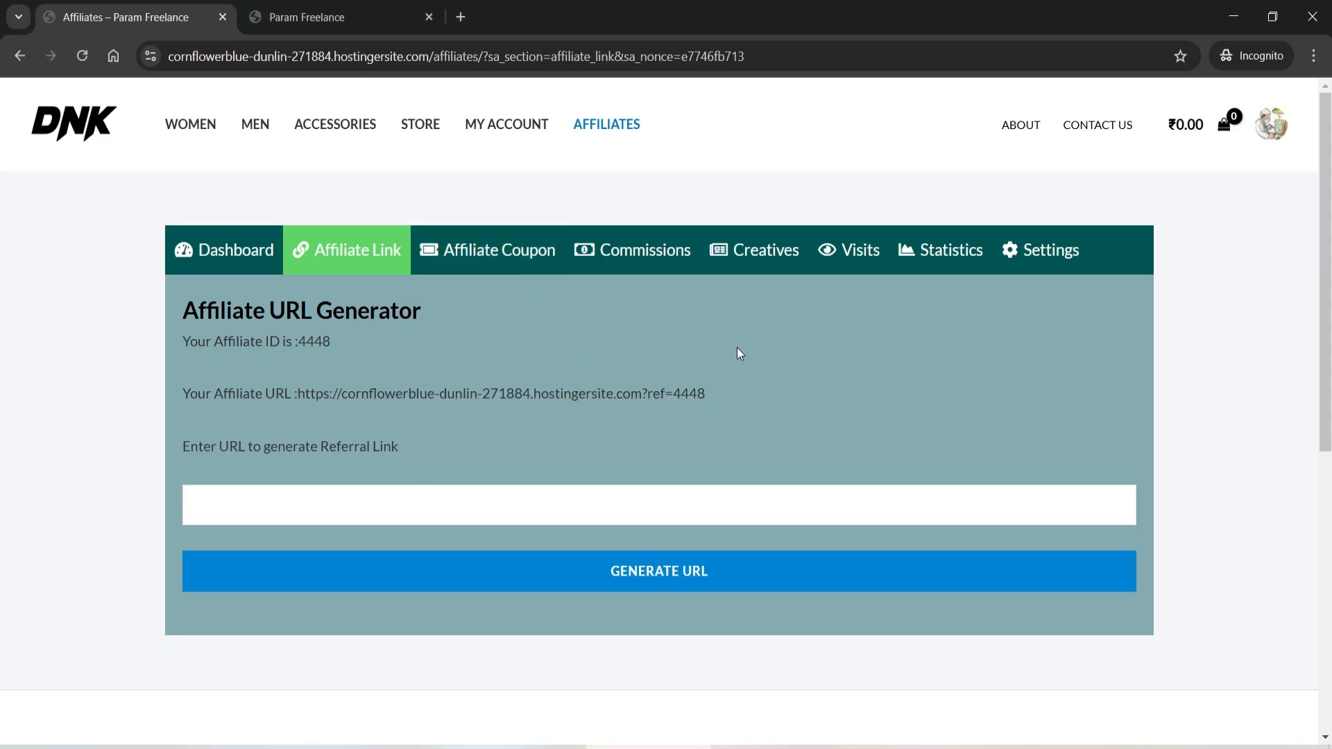
left_click(82, 59)
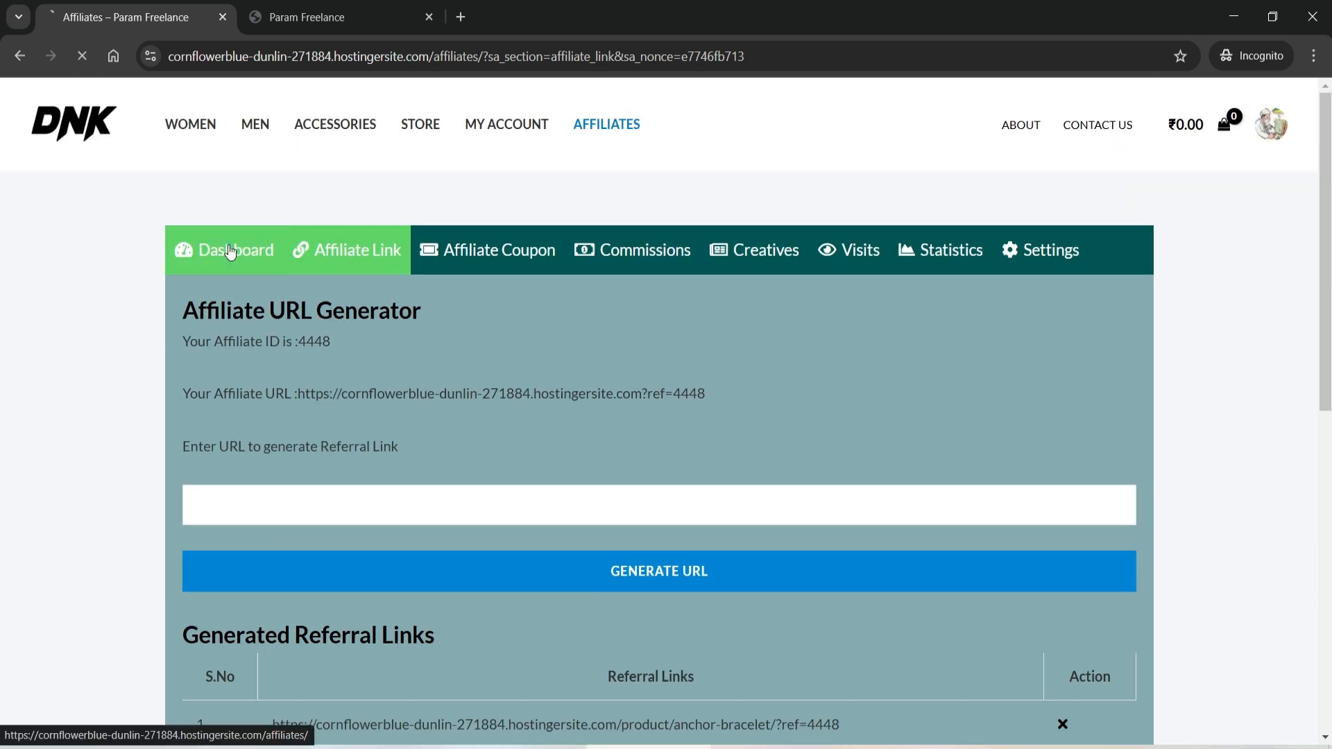
left_click(231, 252)
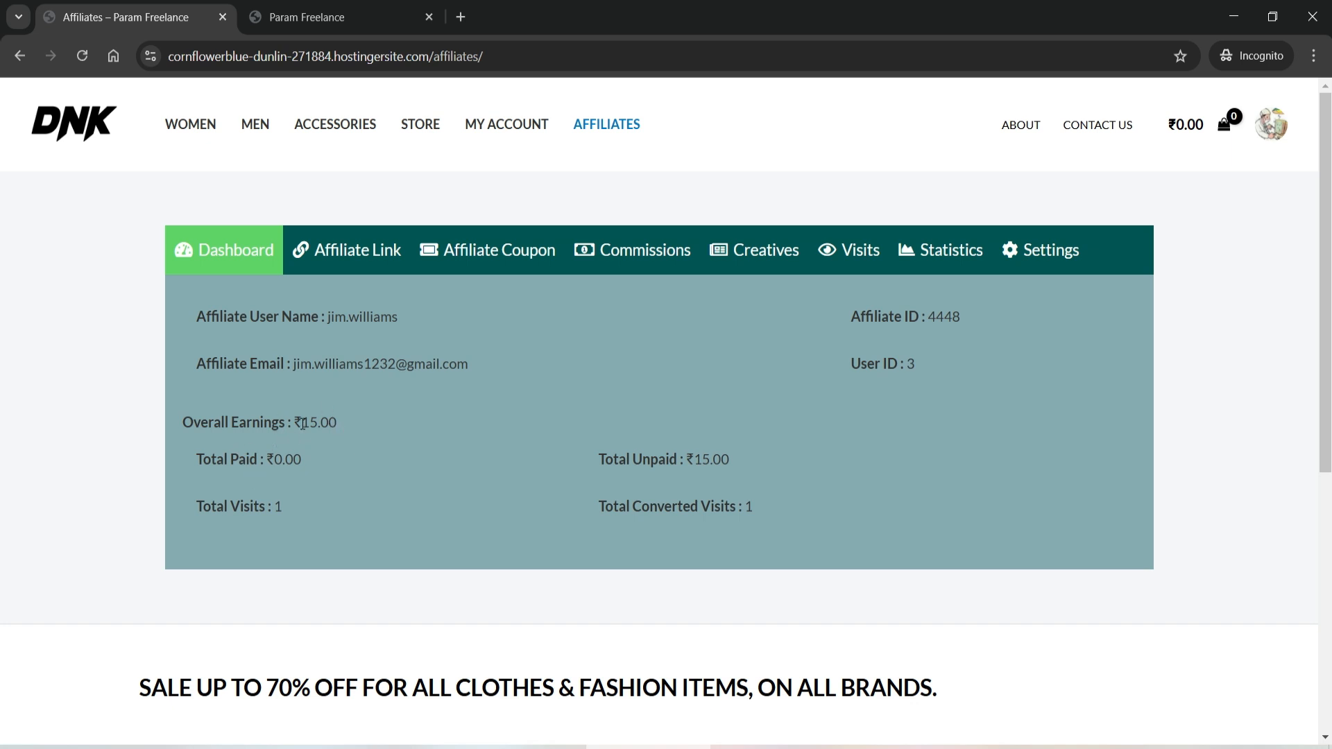
left_click_drag(303, 424, 321, 422)
left_click(391, 442)
left_click_drag(694, 458, 713, 459)
left_click(806, 465)
left_click_drag(230, 508, 290, 506)
left_click(337, 513)
left_click(960, 255)
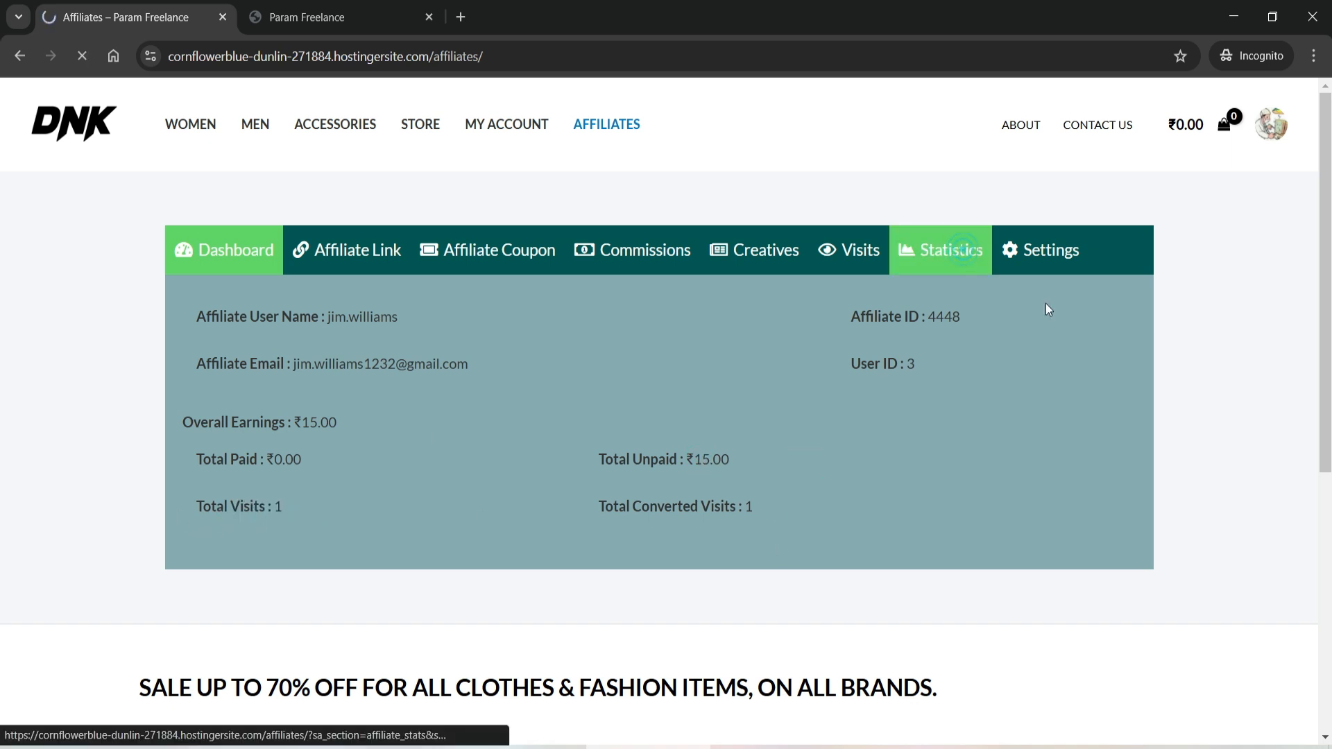
scroll(310, 511, "down", 1)
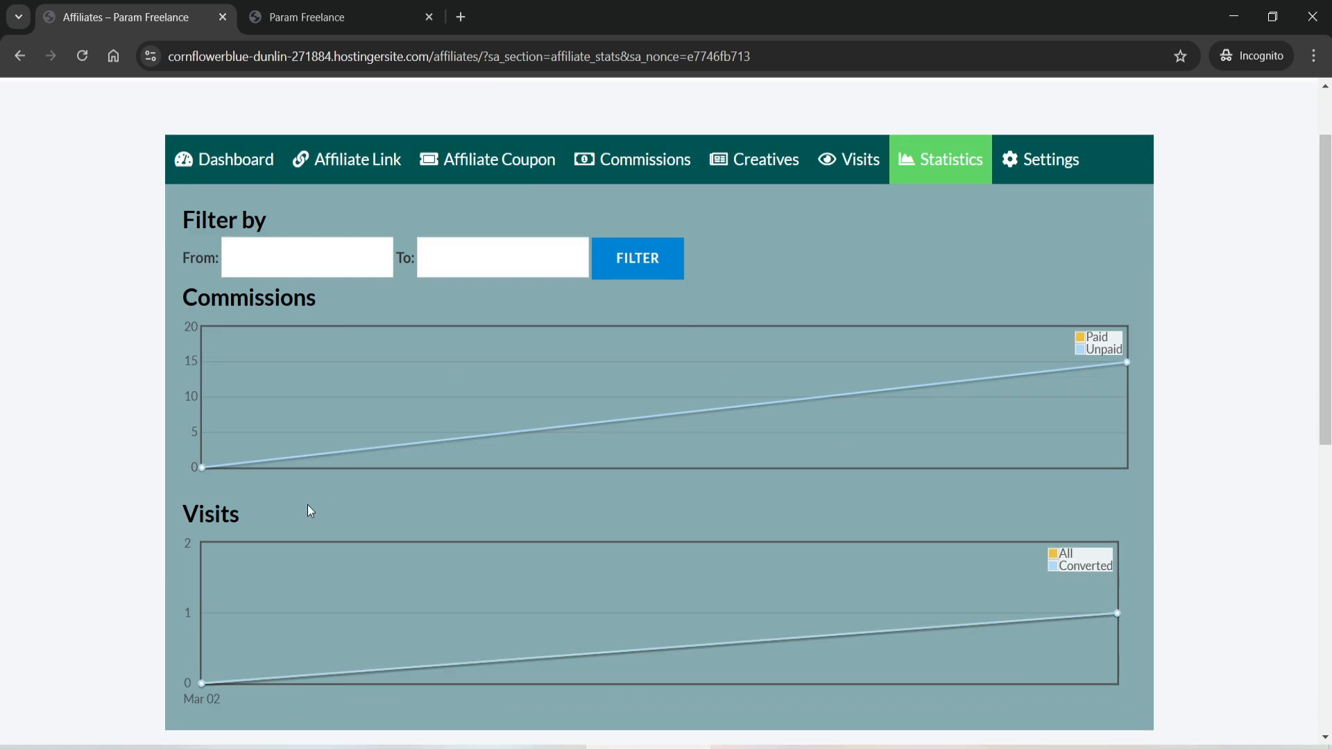
mouse_move(1127, 361)
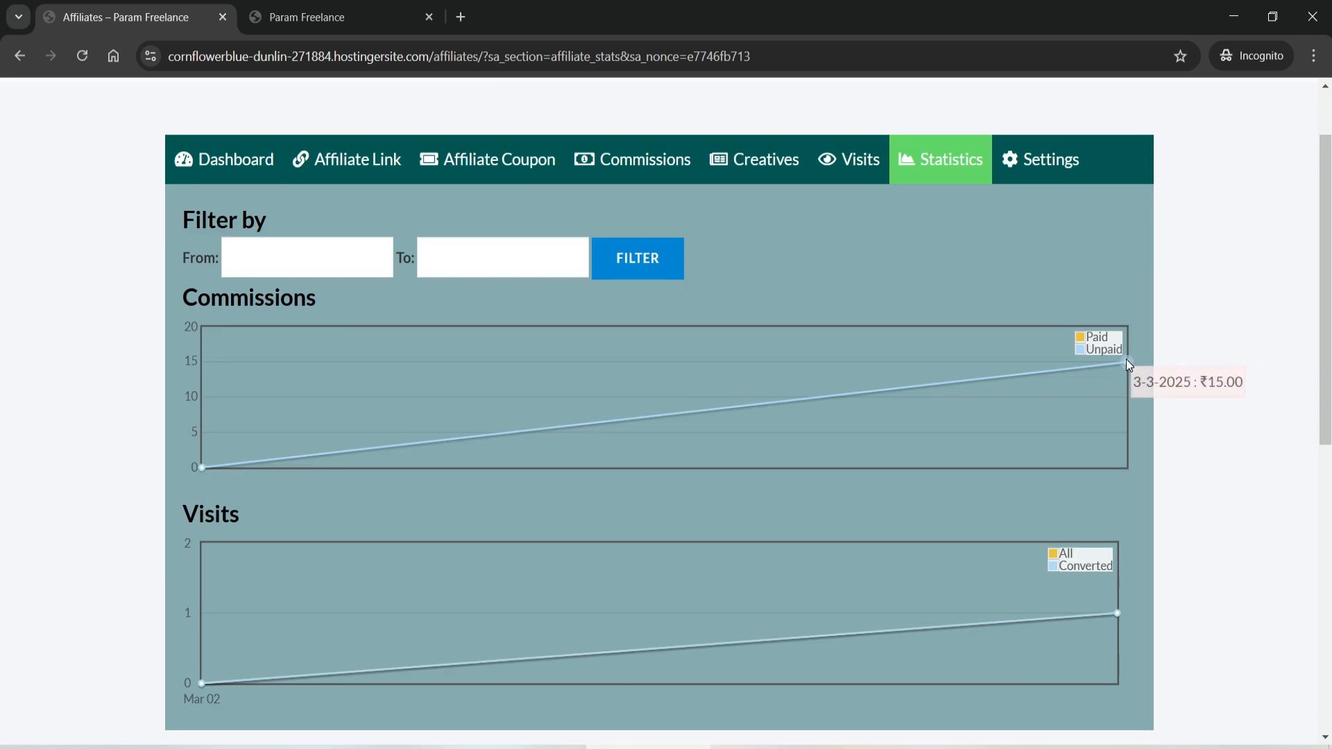
scroll(1128, 361, "down", 2)
scroll(536, 487, "up", 3)
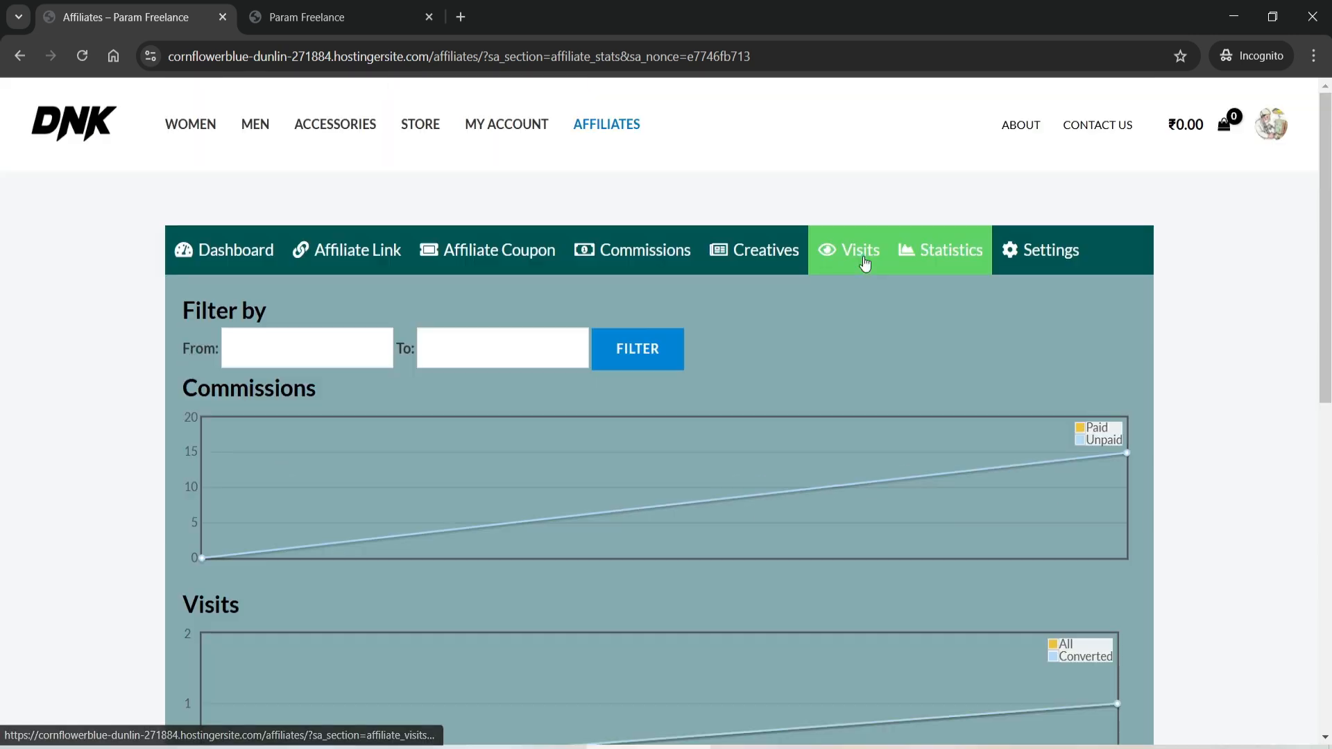
left_click(865, 262)
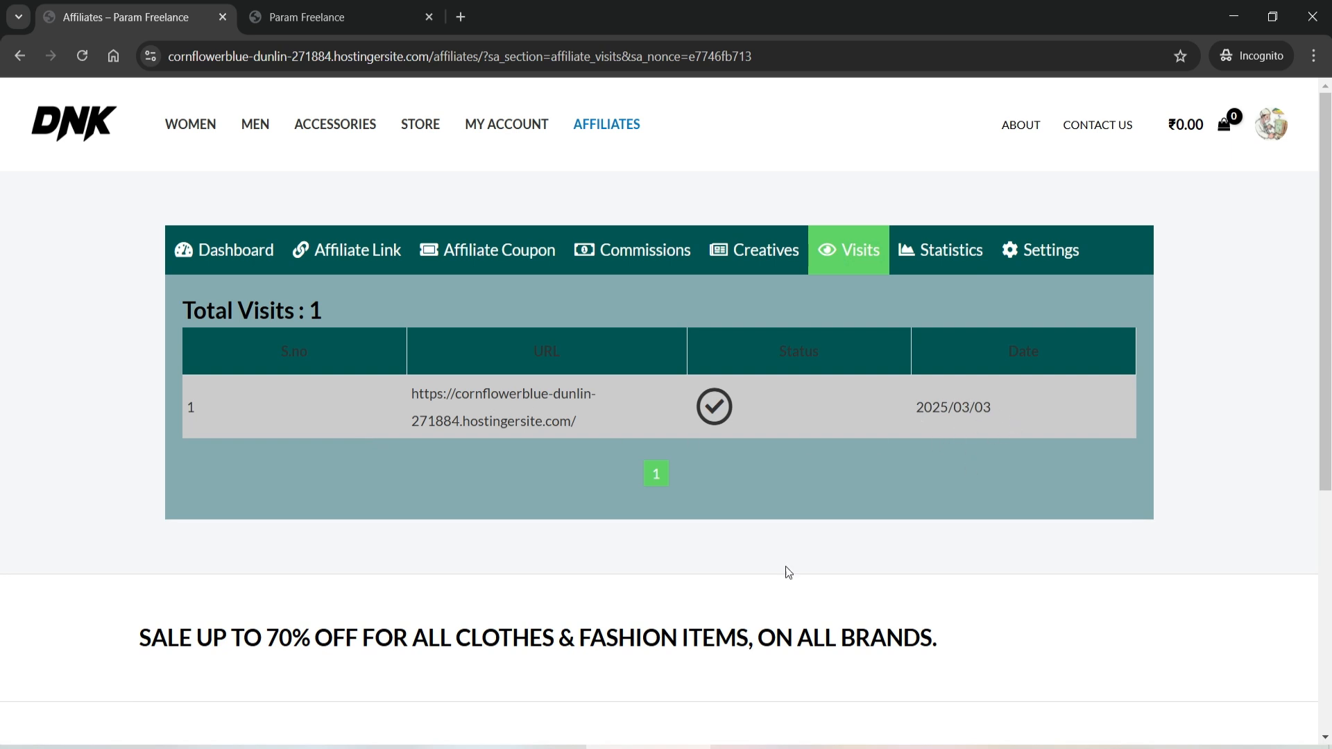
left_click(635, 251)
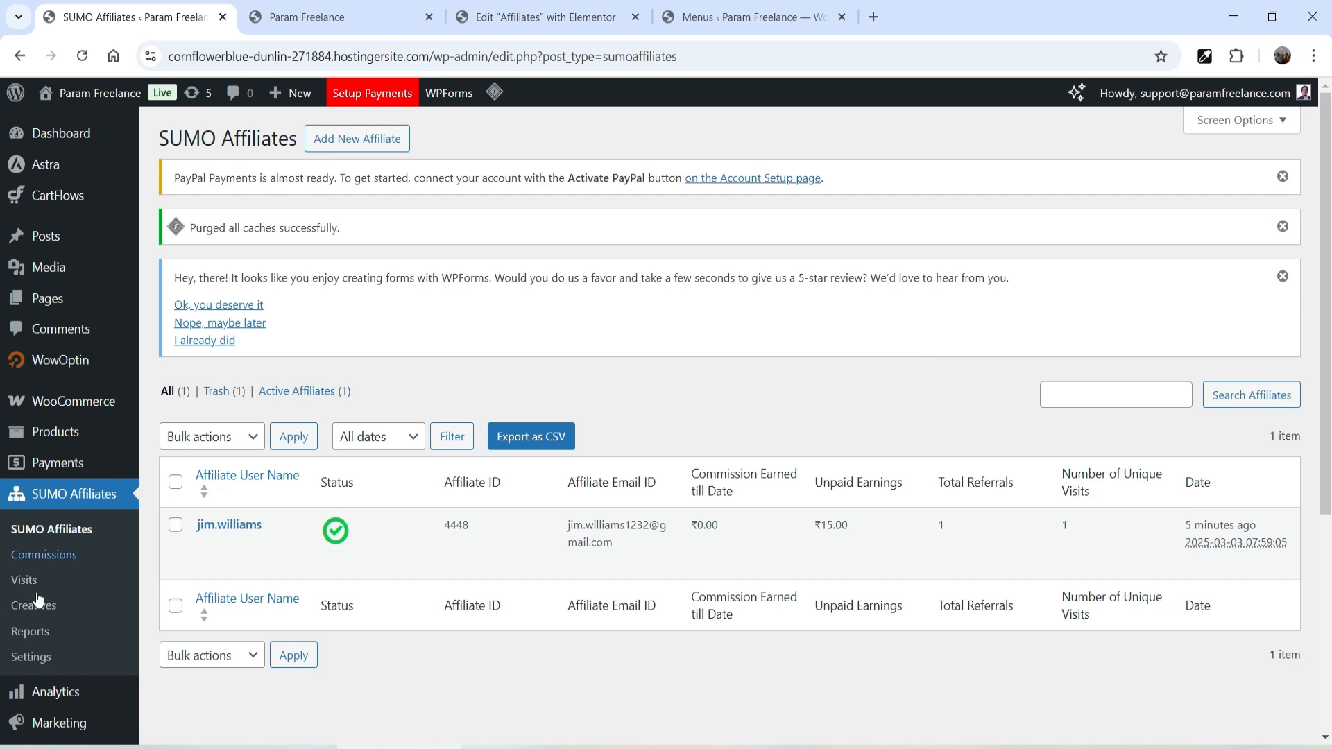
- In SUMO Affiliates Advanced settings, set the Dashboard Menu Background colour to #133d3d
left_click(41, 662)
left_click(287, 149)
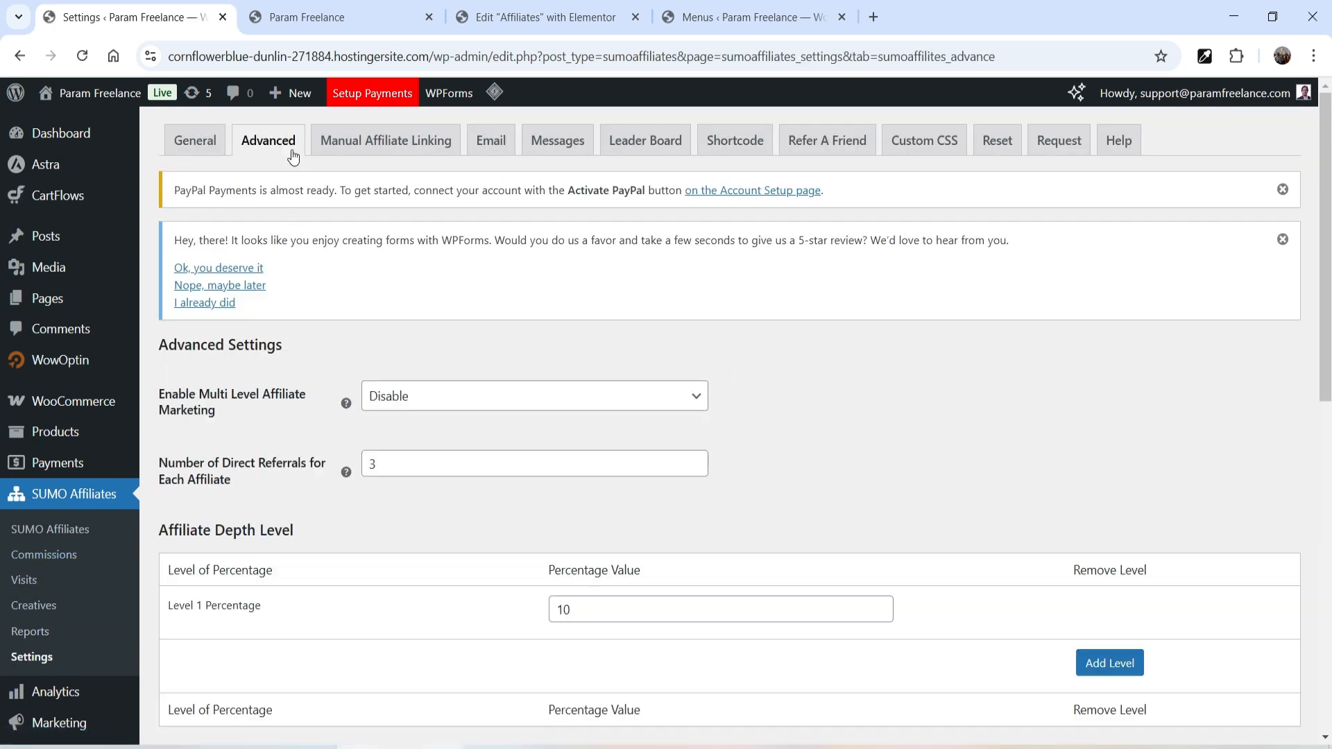
scroll(804, 387, "down", 6)
scroll(801, 390, "down", 2)
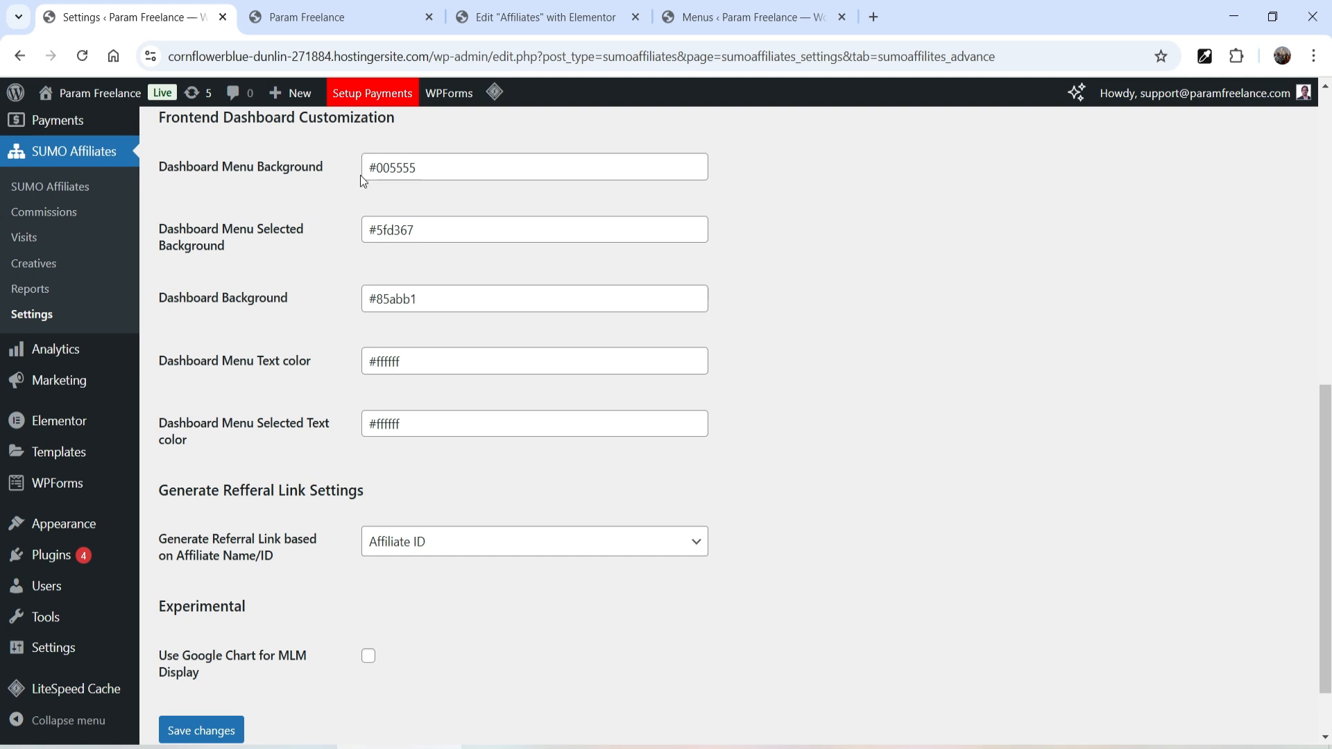
double_click(384, 169)
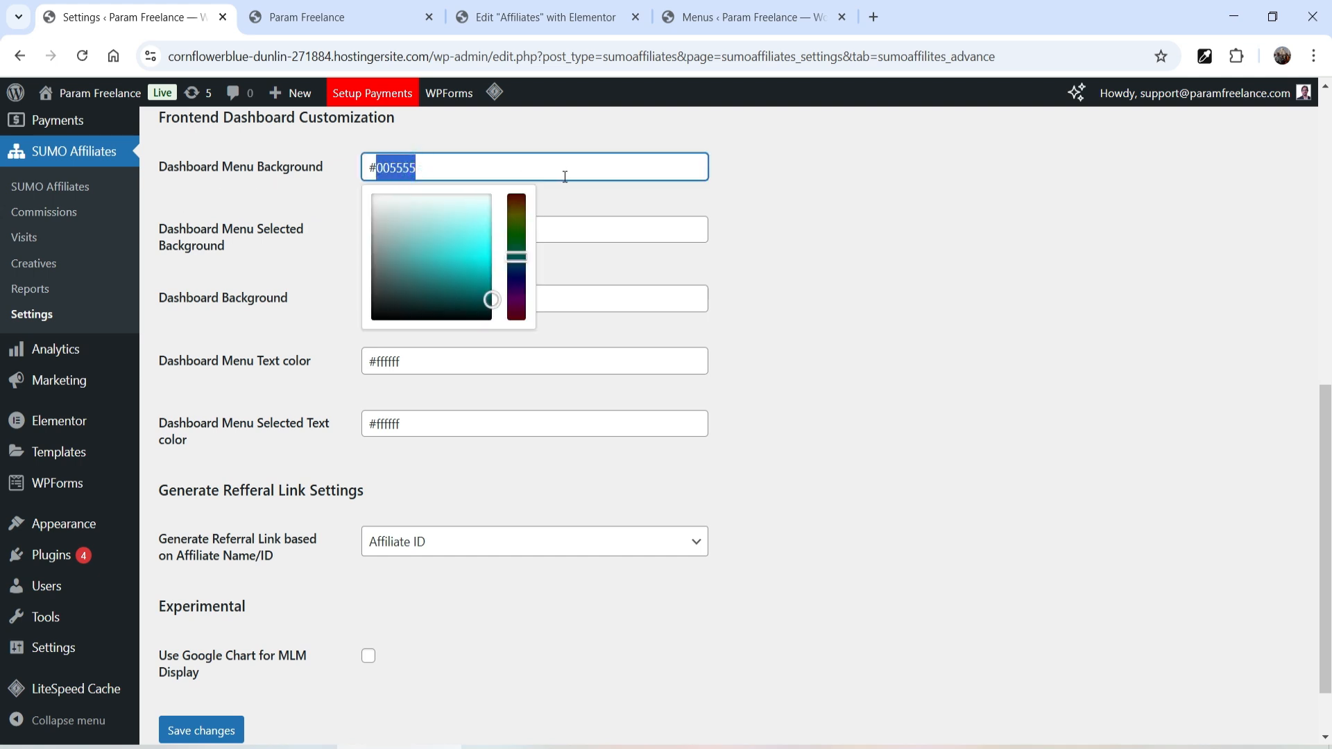
left_click_drag(483, 304, 431, 300)
left_click(930, 255)
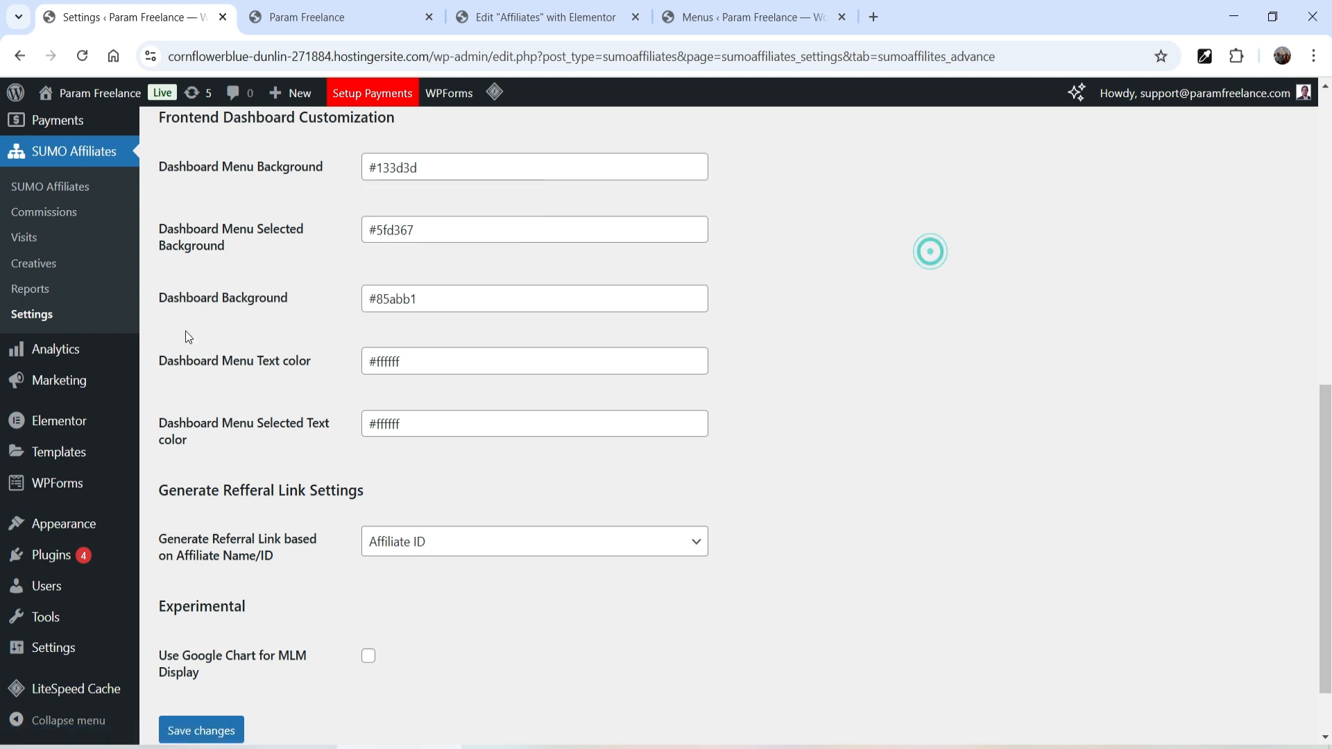
- Set the Dashboard Background colour to #dff1fa and save the changes
left_click(467, 290)
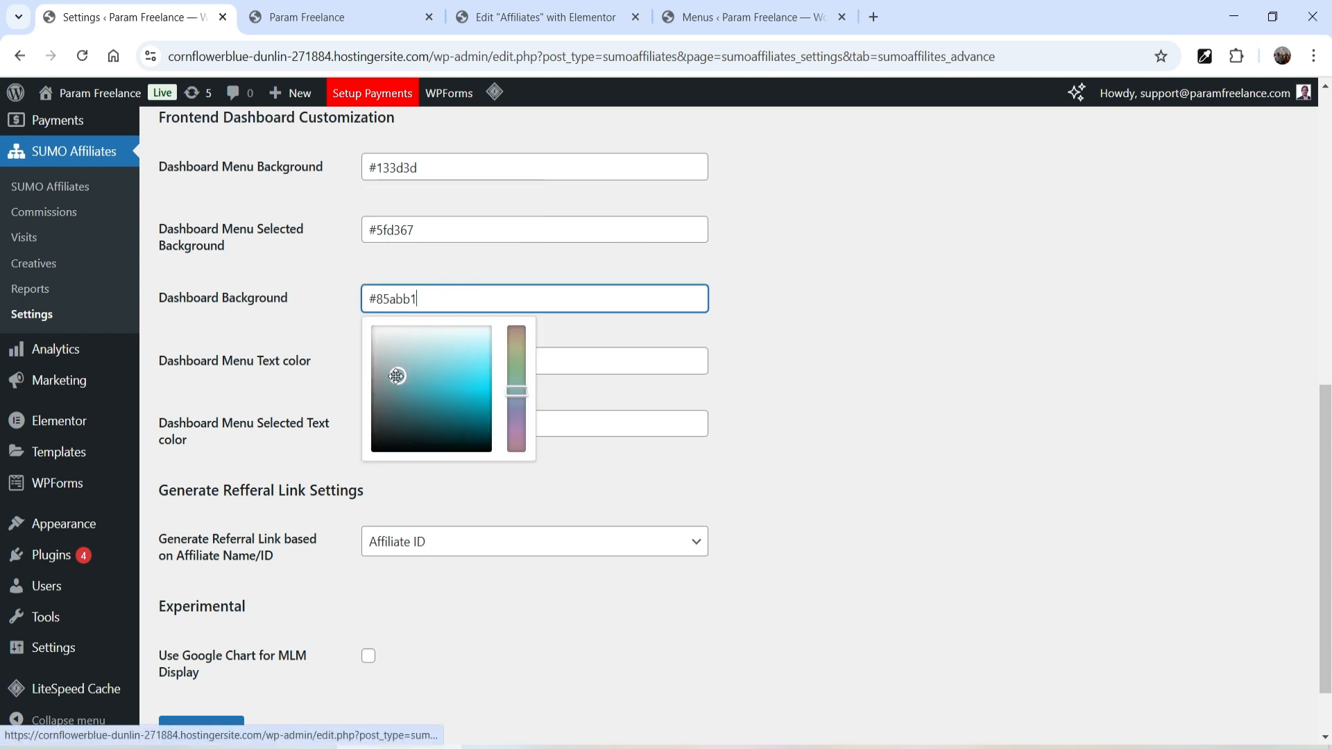
left_click(457, 330)
left_click_drag(456, 330, 461, 336)
left_click(981, 329)
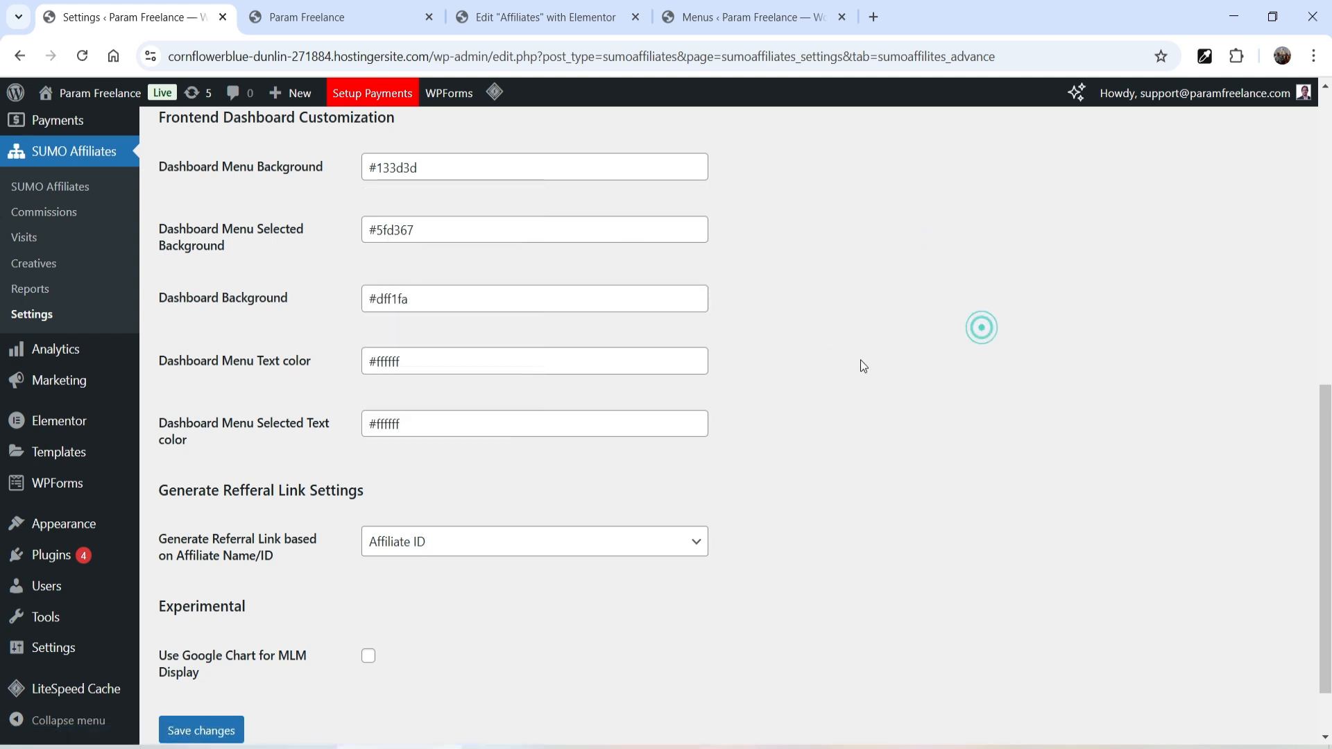
scroll(312, 590, "down", 1)
left_click(212, 659)
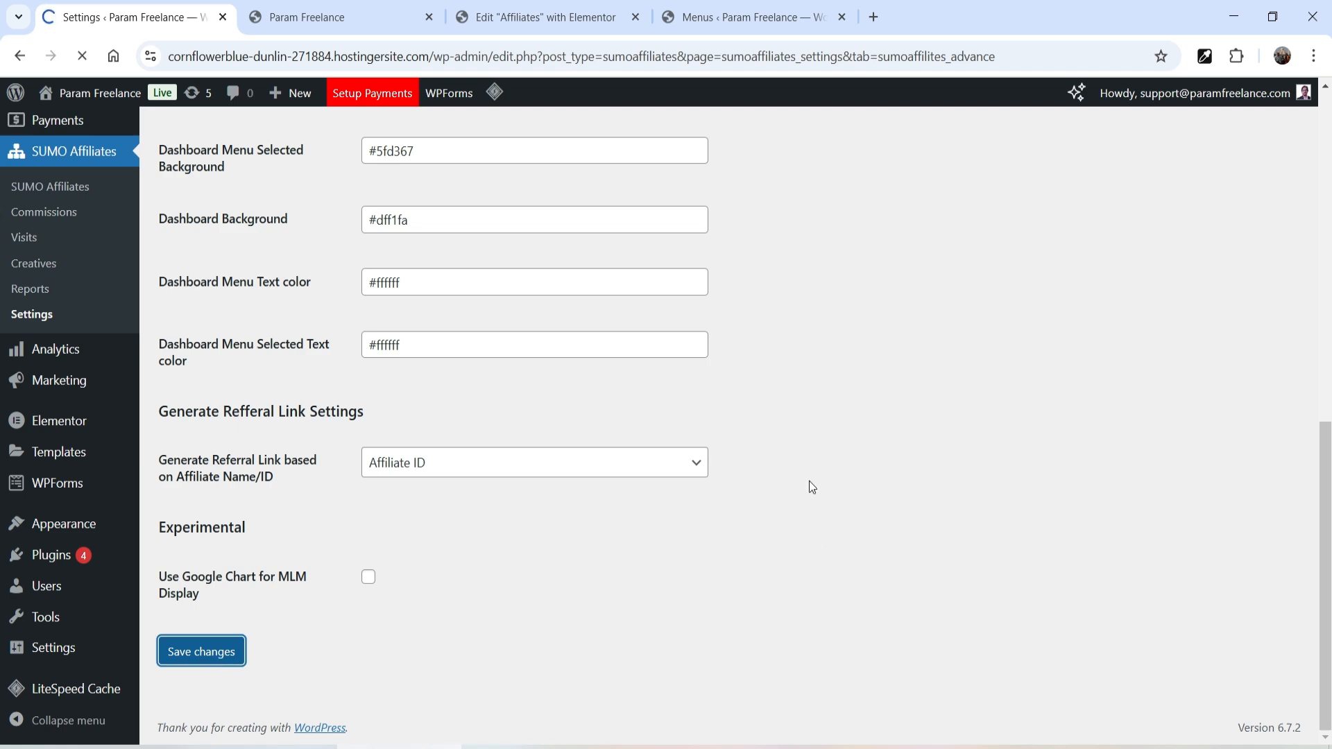
- Switch to the private window and reload the affiliate dashboard to see the new colours
key("alt+Tab")
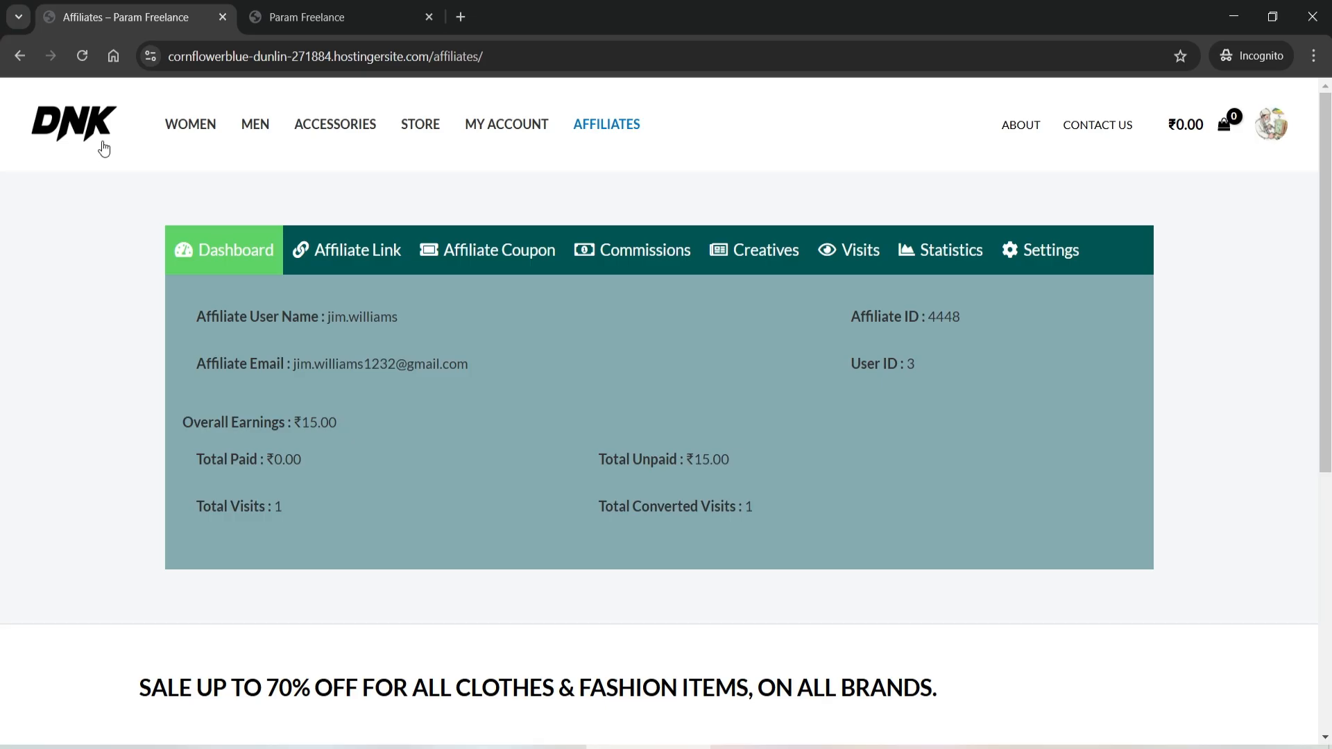
left_click(82, 56)
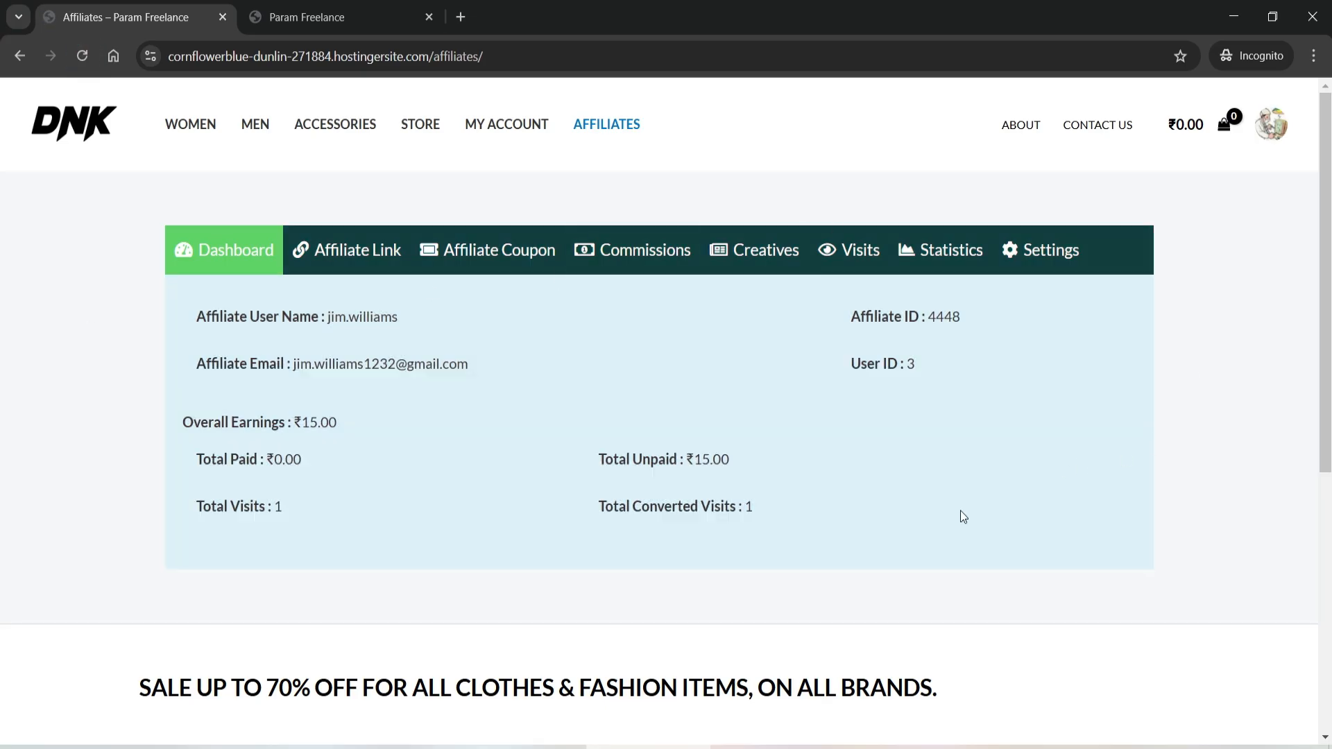